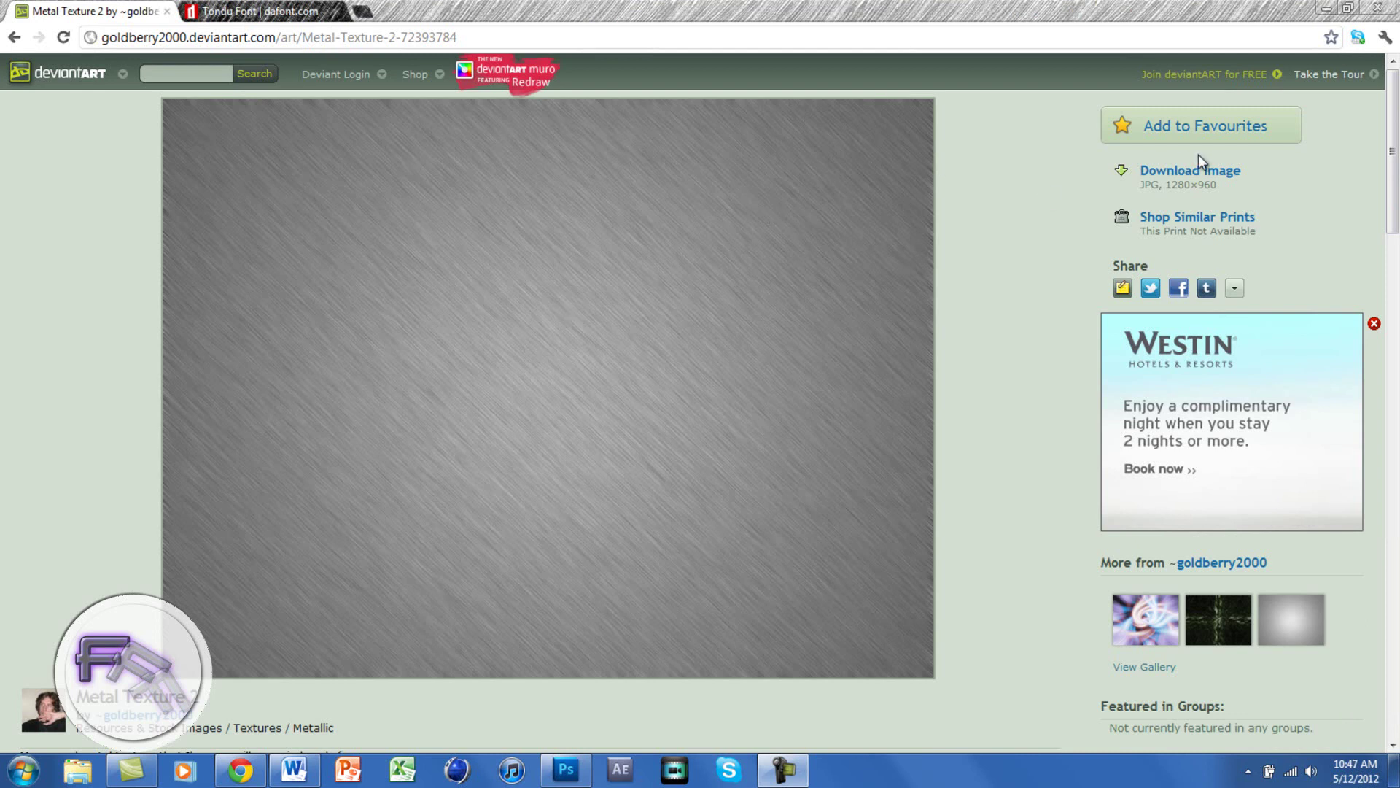
Save the Metal Texture 2 image as a JPEG on the Desktop, replacing the existing copy.
right_click(516, 289)
click(536, 299)
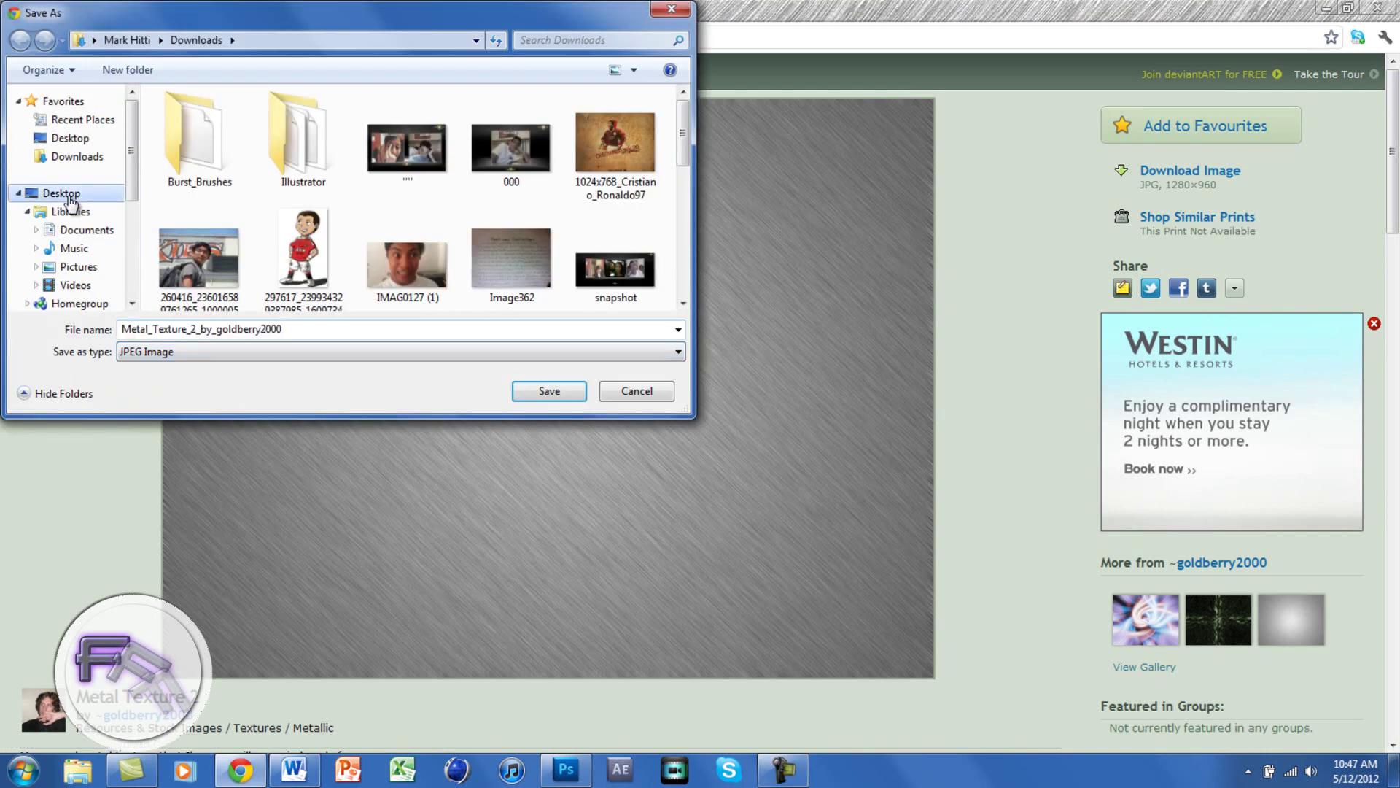
click(69, 198)
click(559, 392)
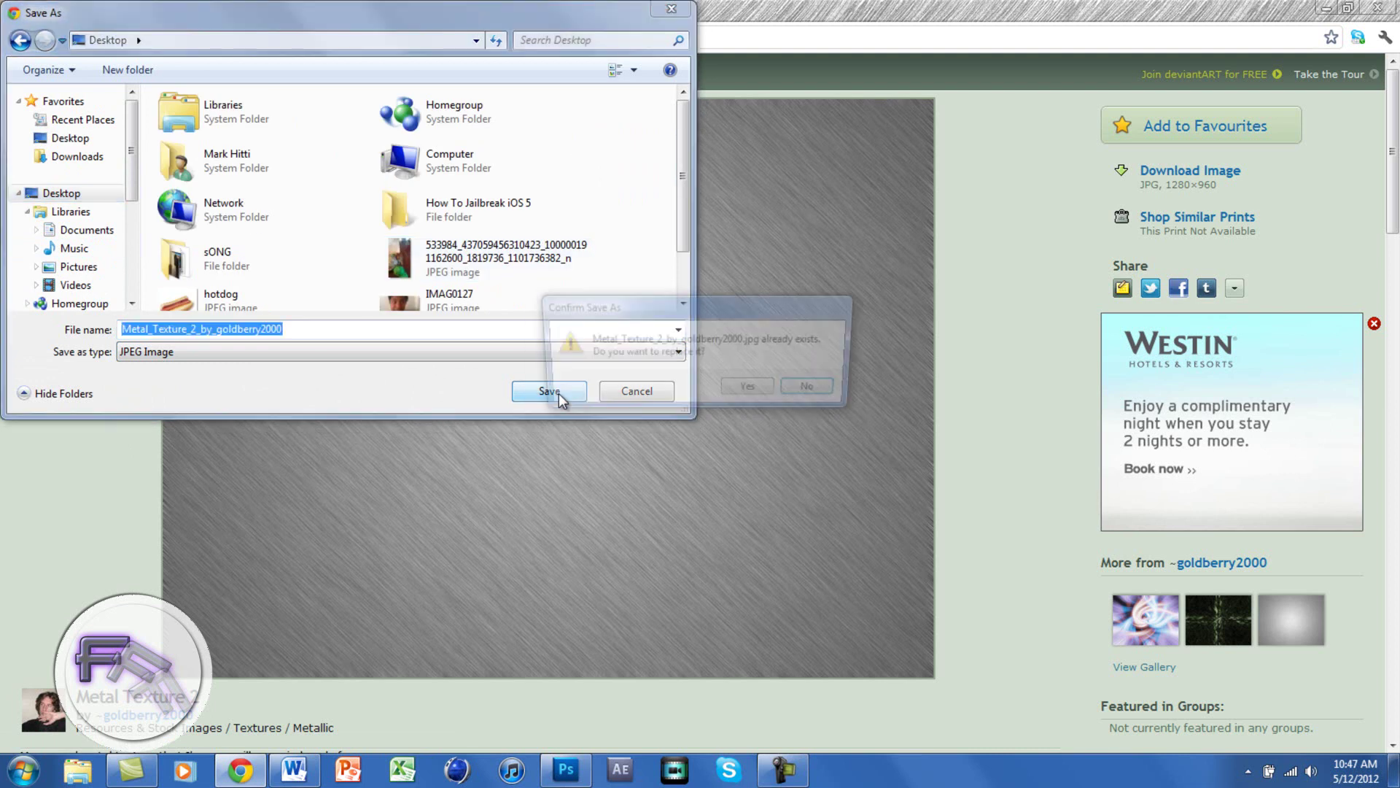
click(775, 394)
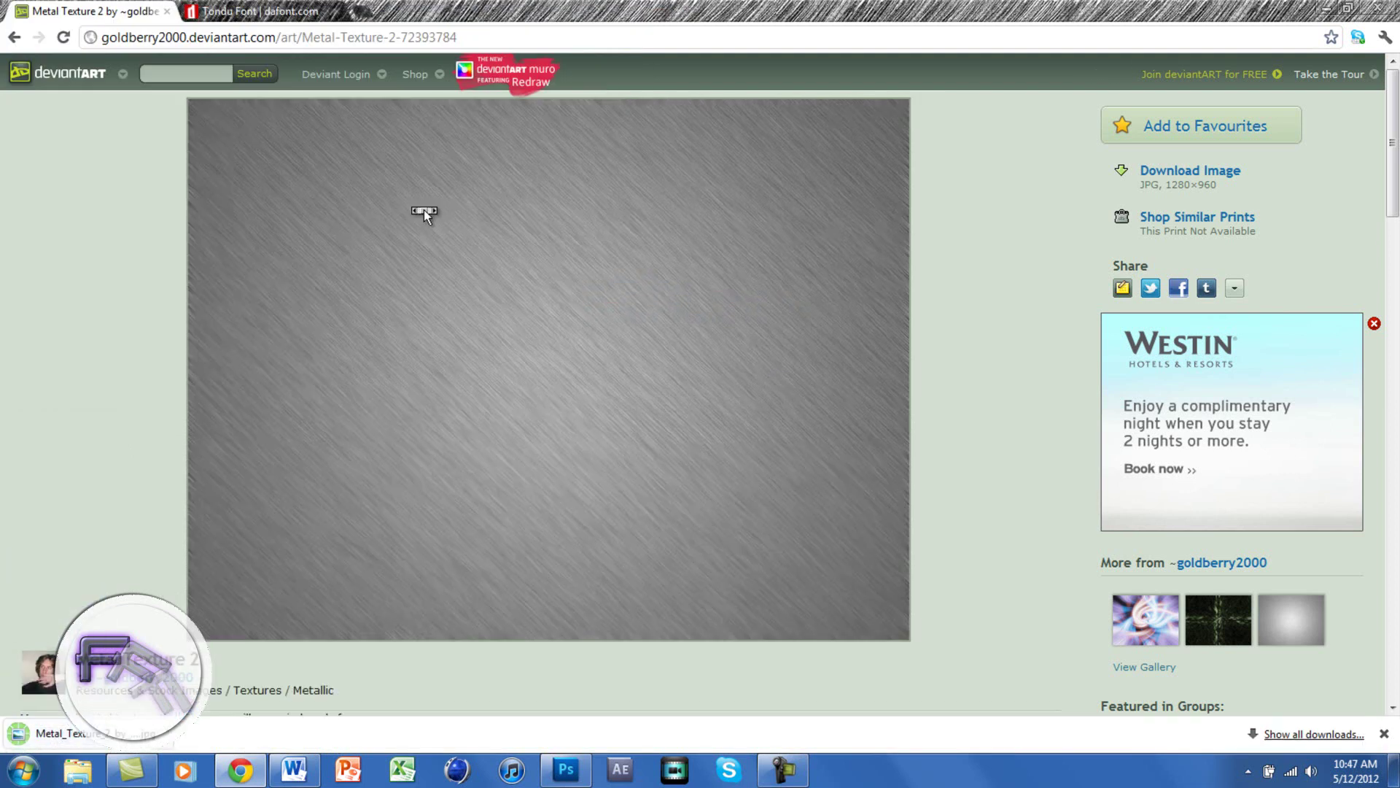
Download the Tondu font from dafont.com and close the browser.
click(255, 8)
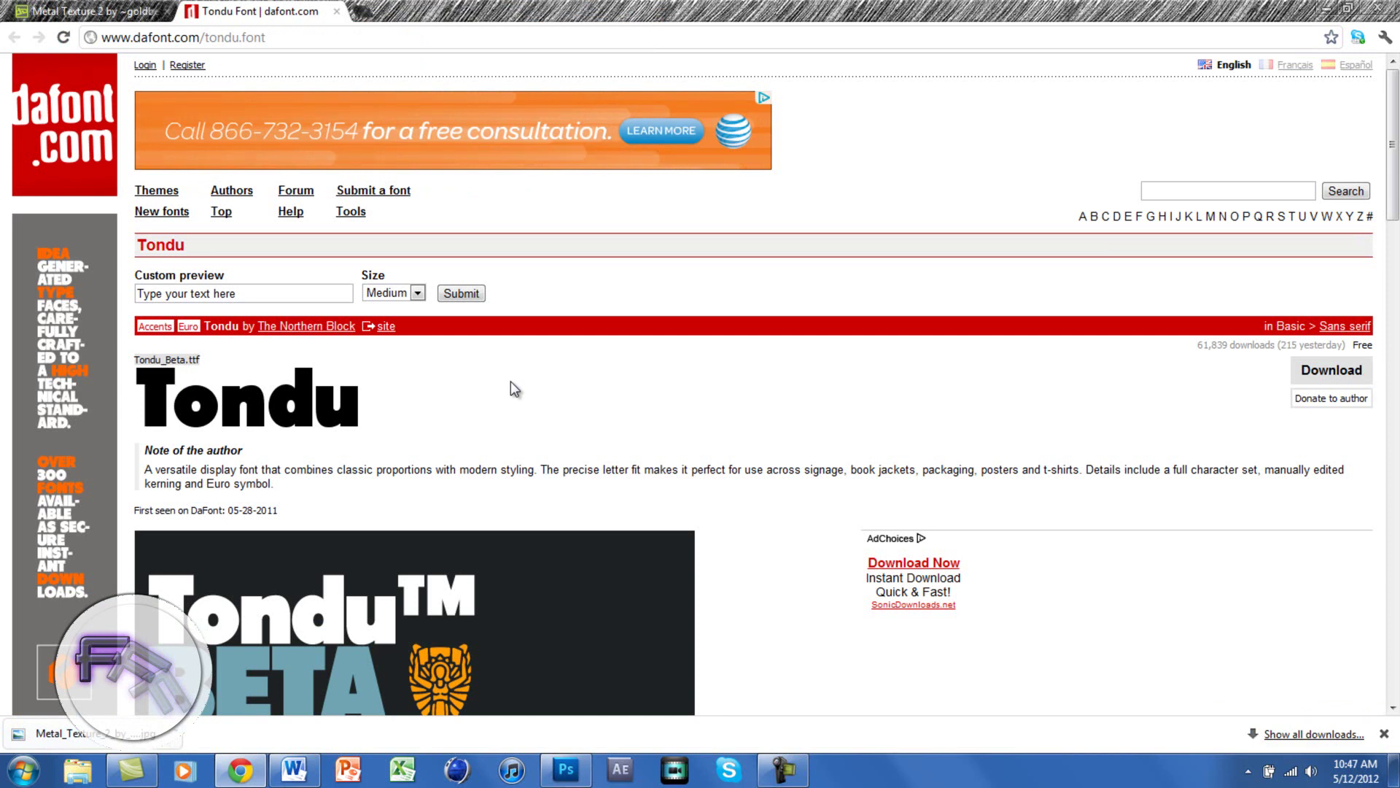
click(1345, 372)
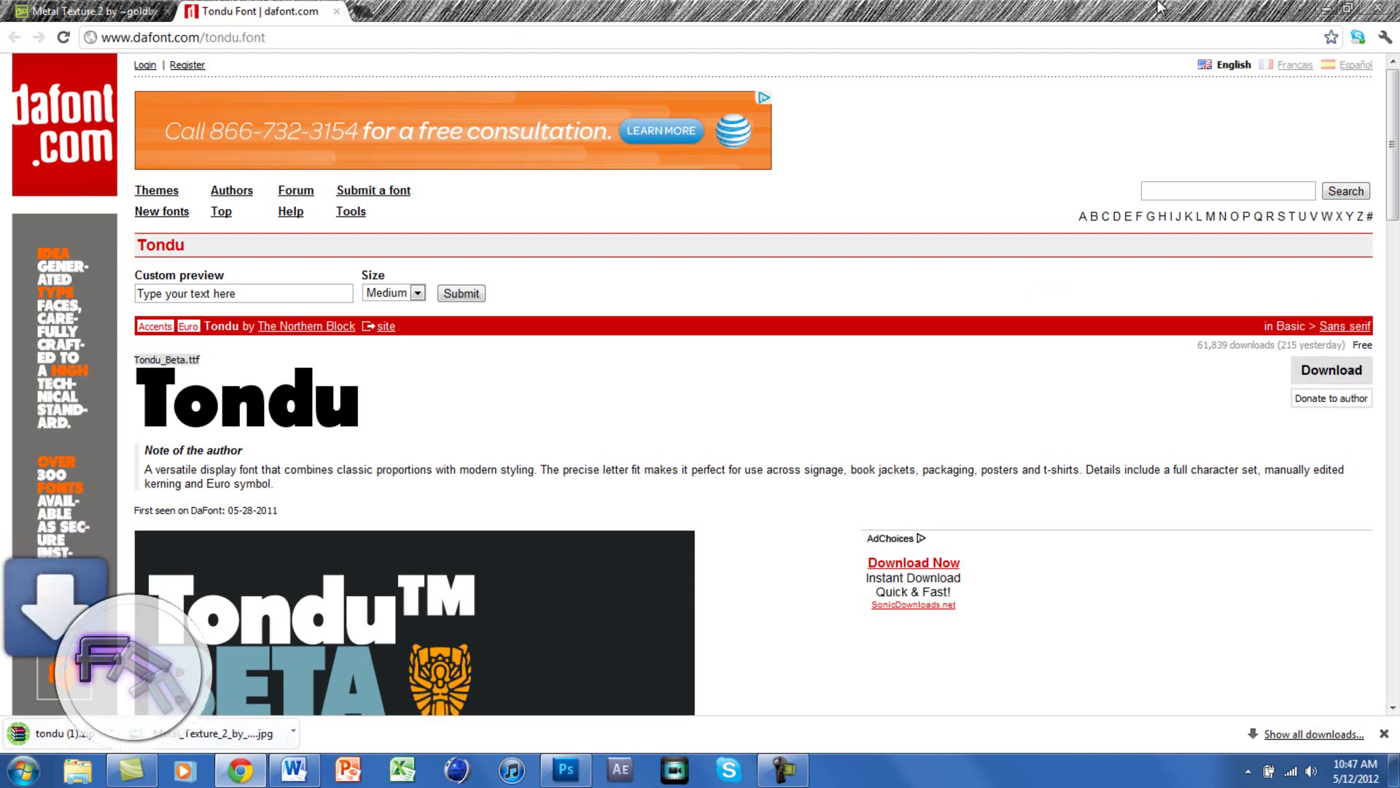
click(1377, 7)
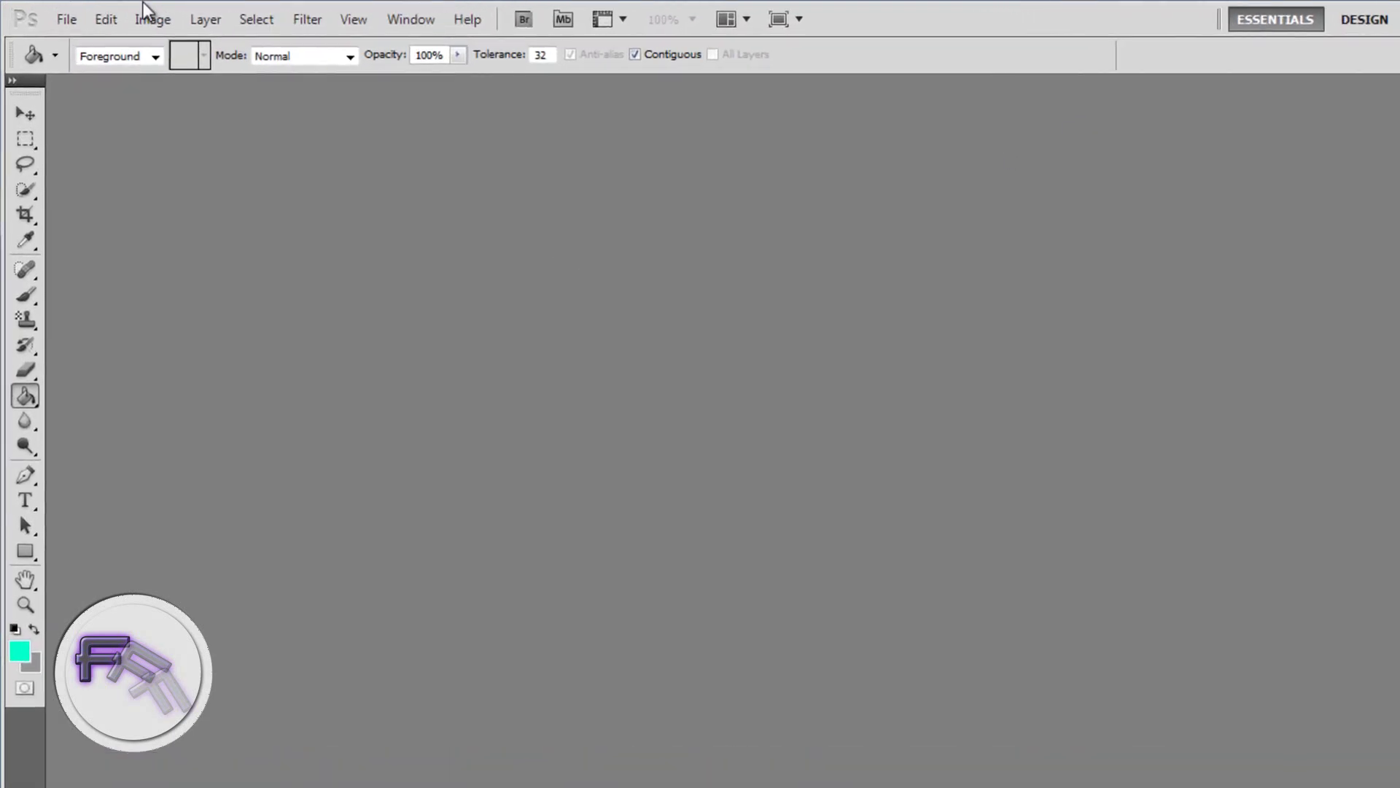
In Photoshop, create a new document 700 pixels wide and 700 pixels high.
click(63, 24)
click(68, 42)
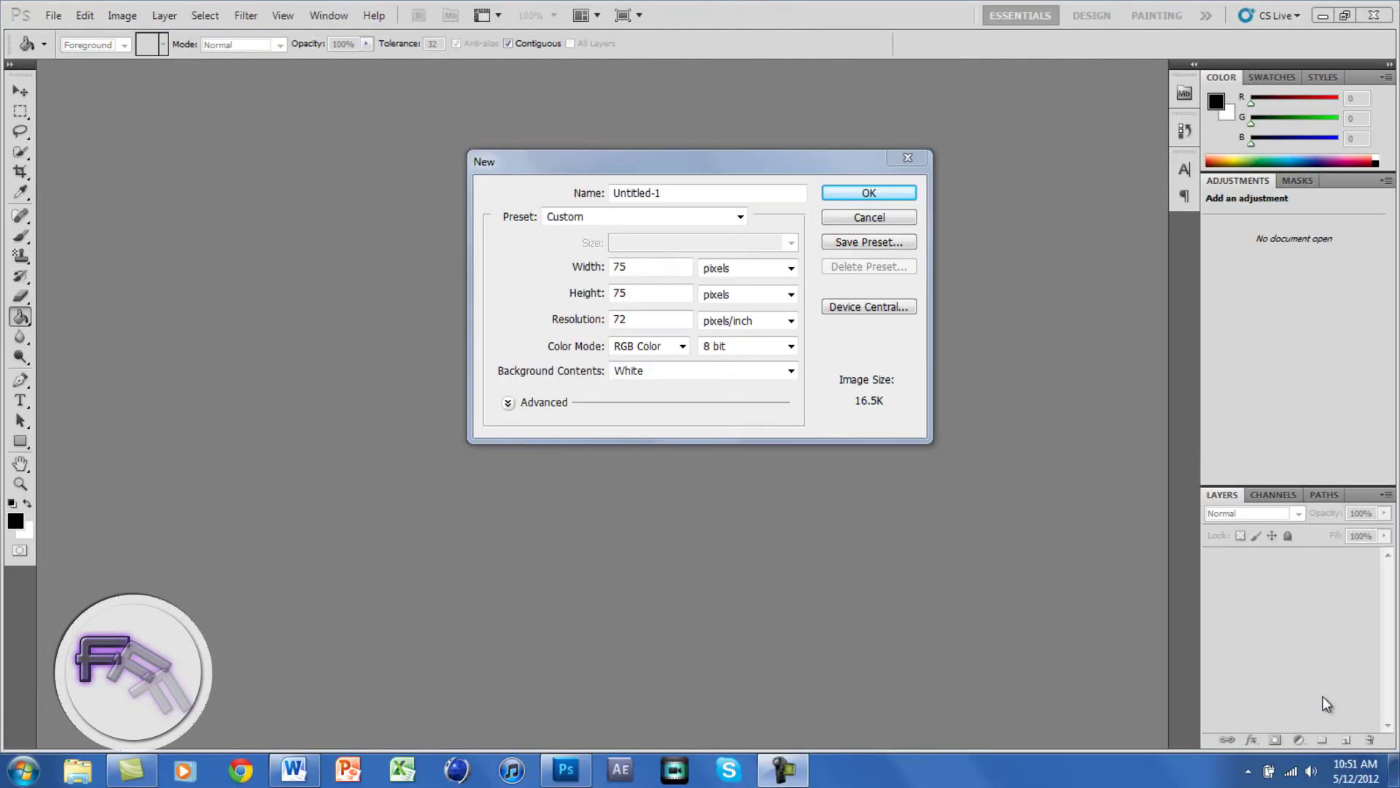
double_click(655, 269)
text(700)
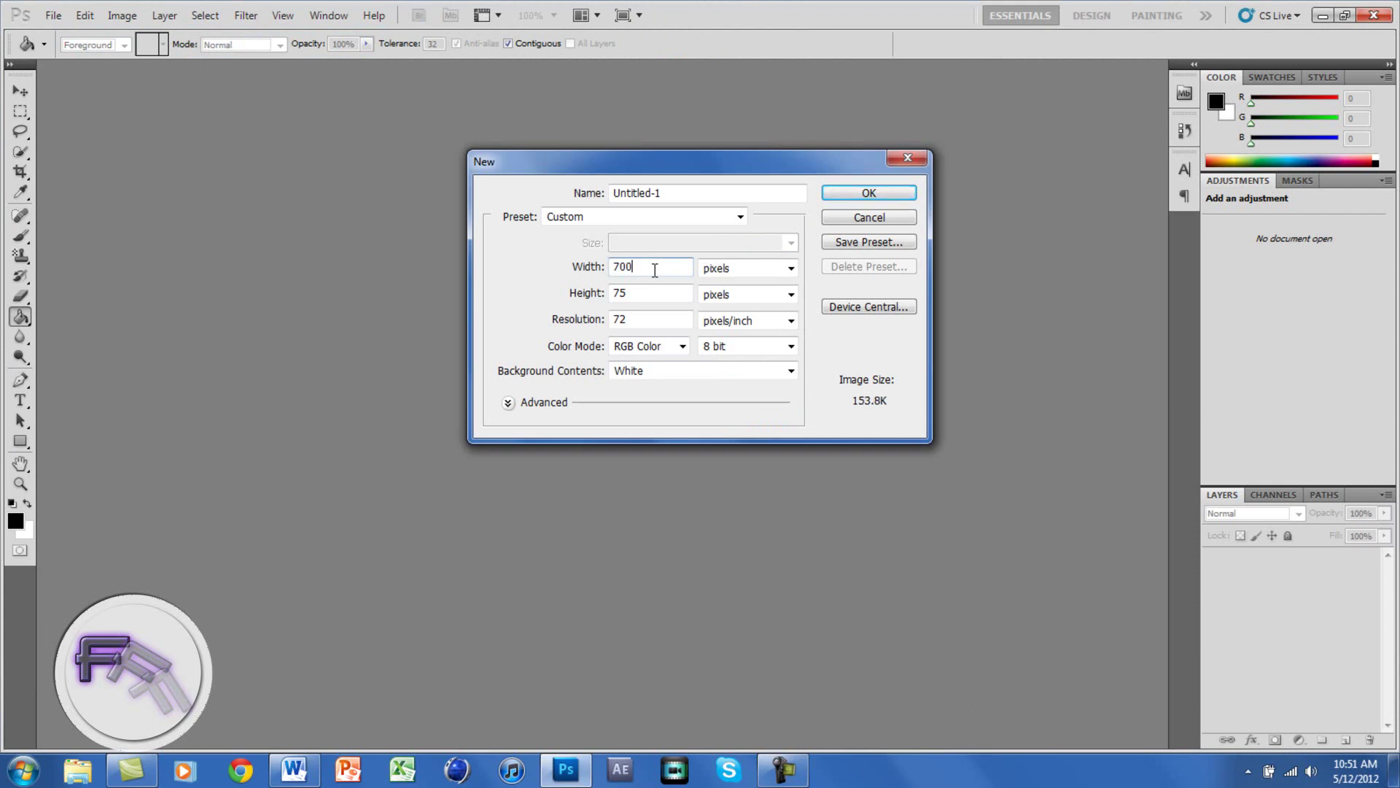
double_click(655, 294)
text(700)
key(Return)
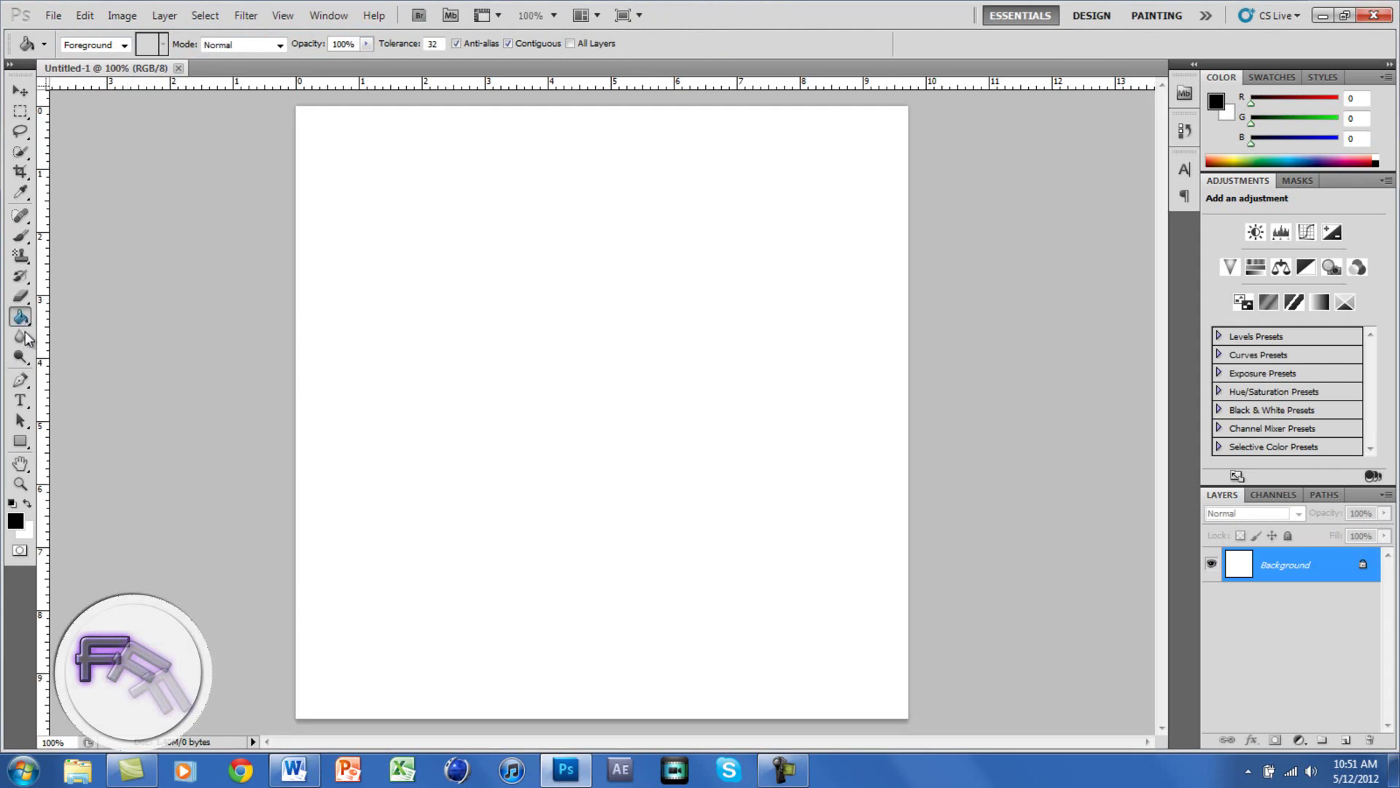
Set the foreground color to hex cecece and activate the Paint Bucket tool.
click(15, 520)
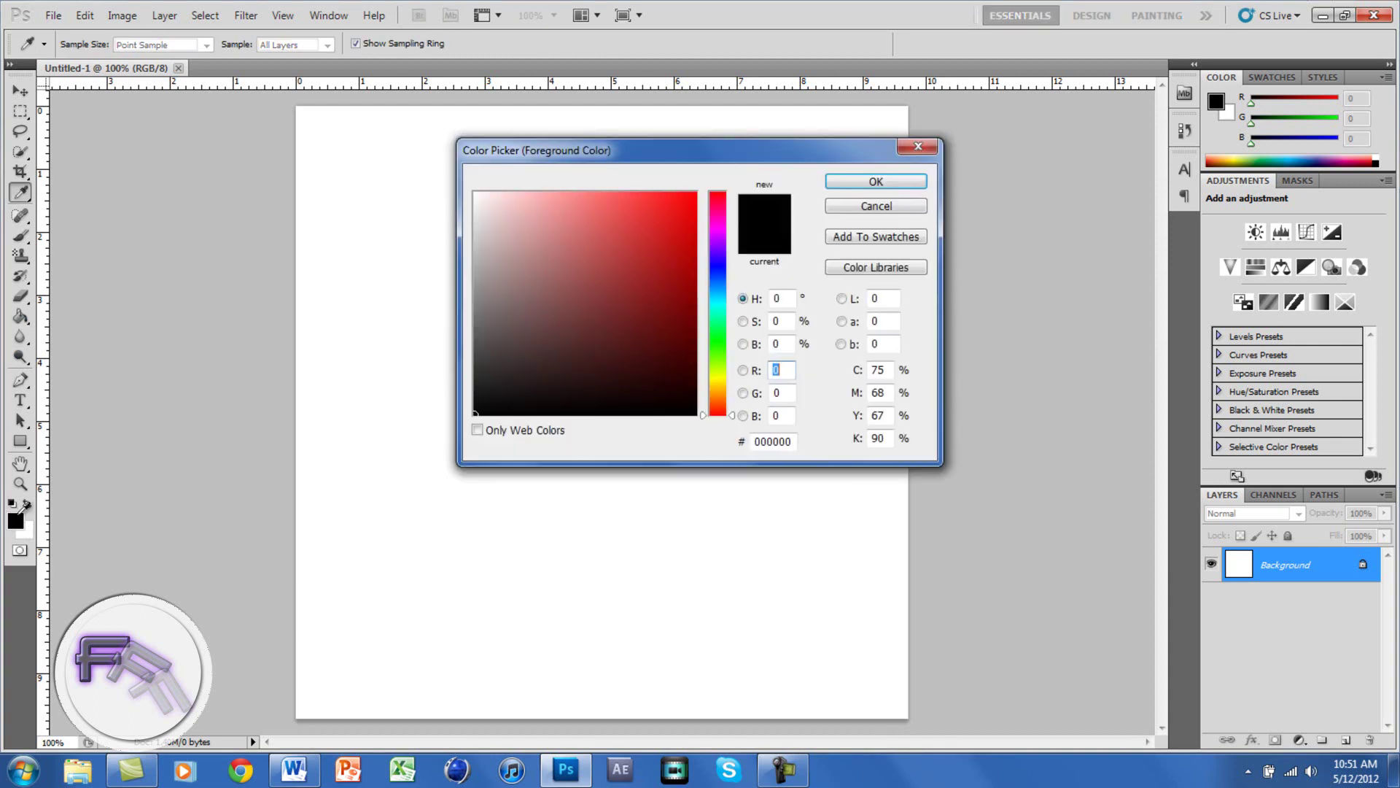
click(796, 447)
key(BackSpace)
key(BackSpace)
key(BackSpace)
key(BackSpace)
key(BackSpace)
text(ce)
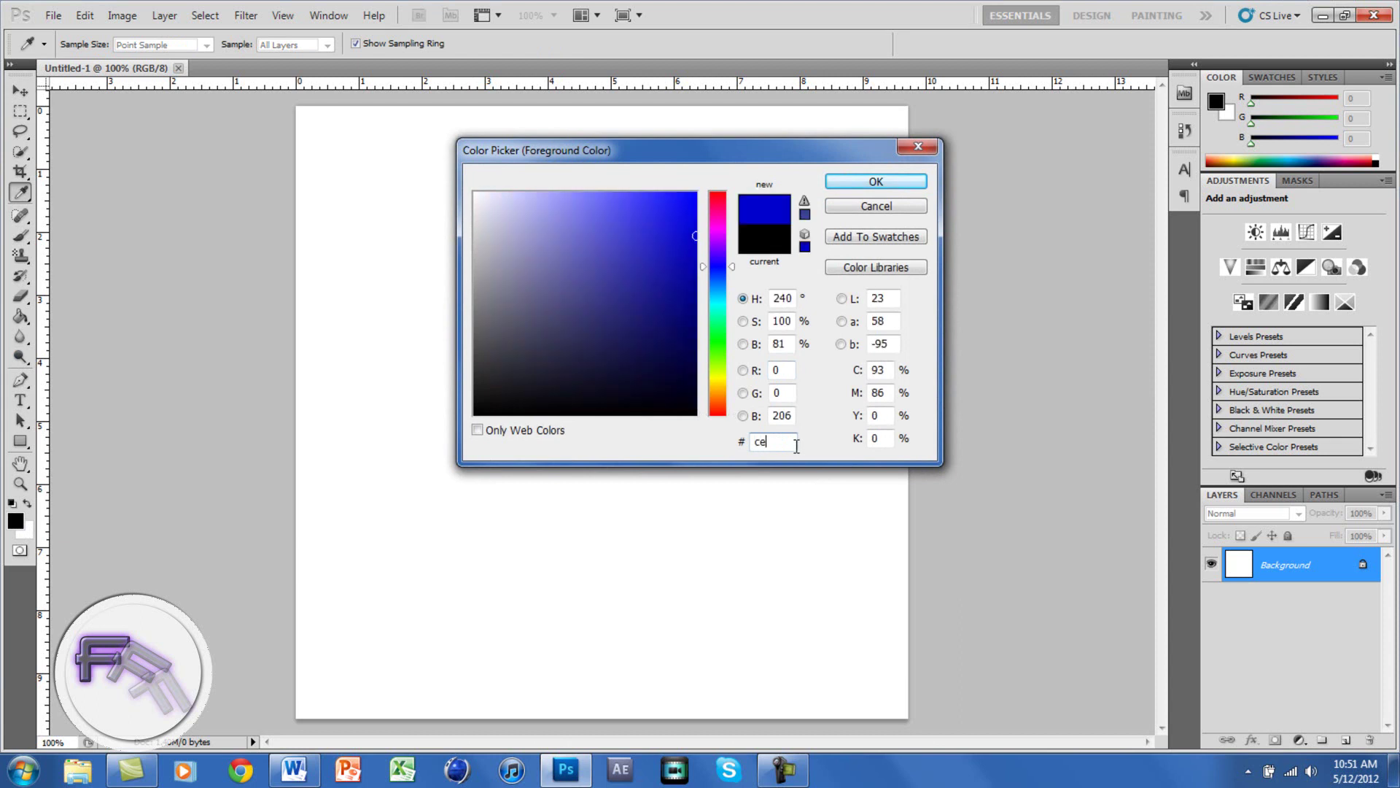
text(cece)
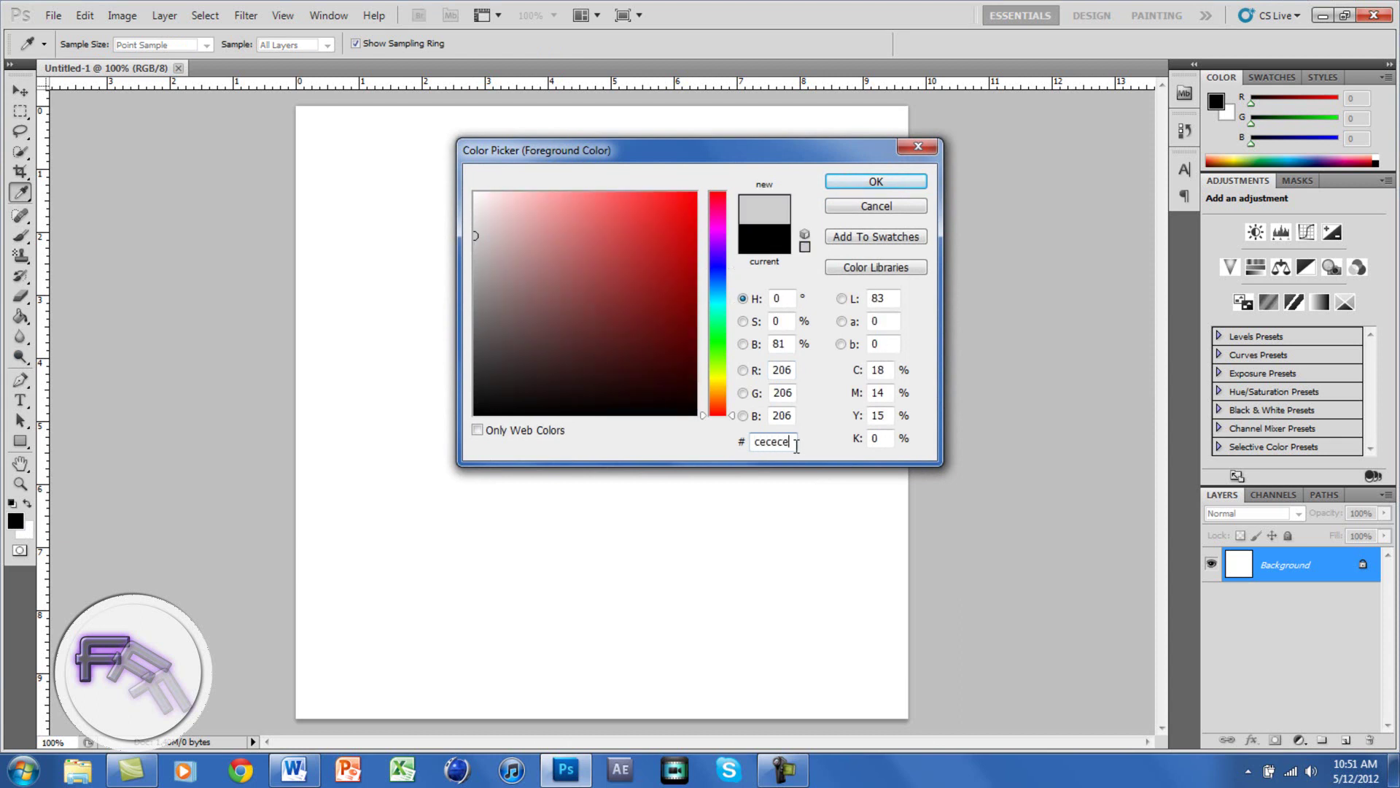
click(894, 188)
key(g)
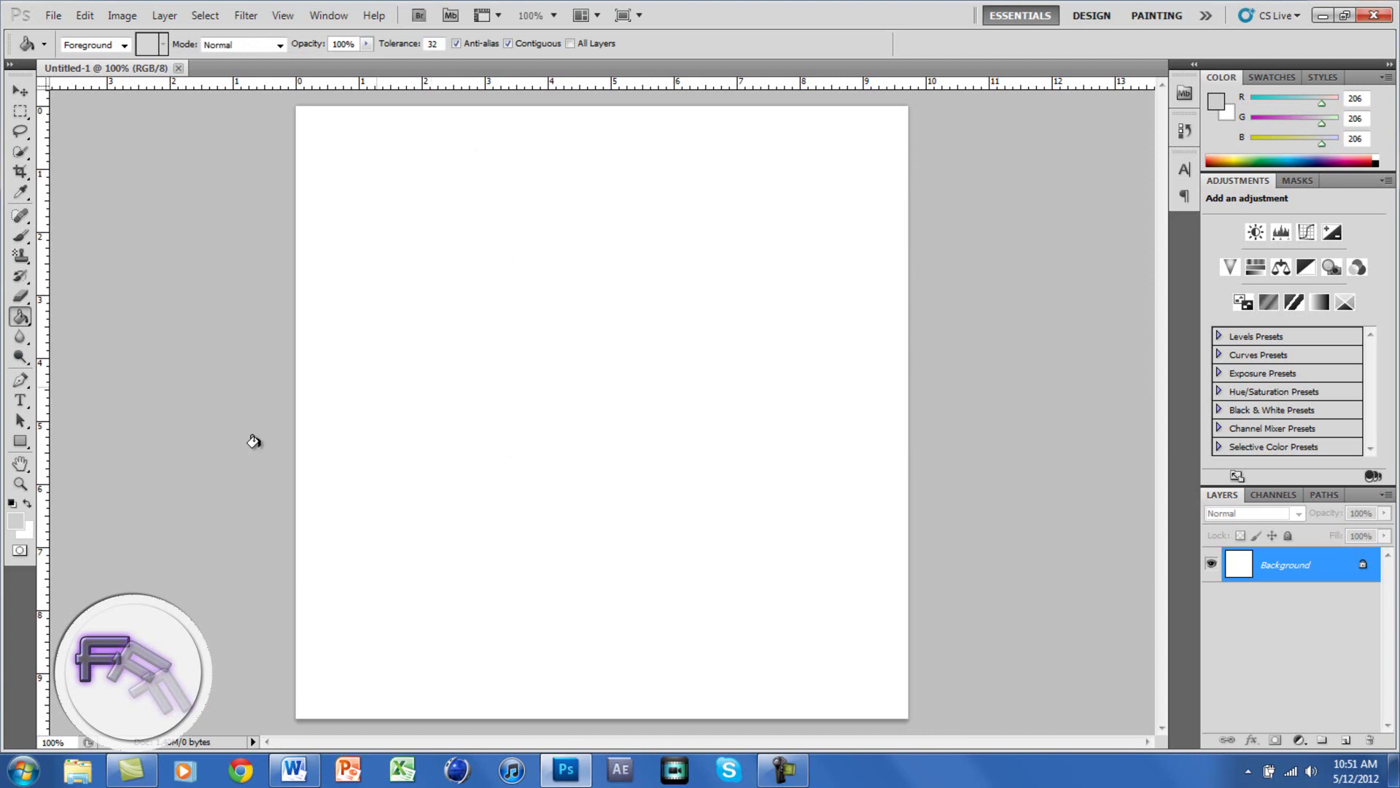
Set the background color to hex 949494 and fill the canvas with the cecece foreground color.
click(28, 505)
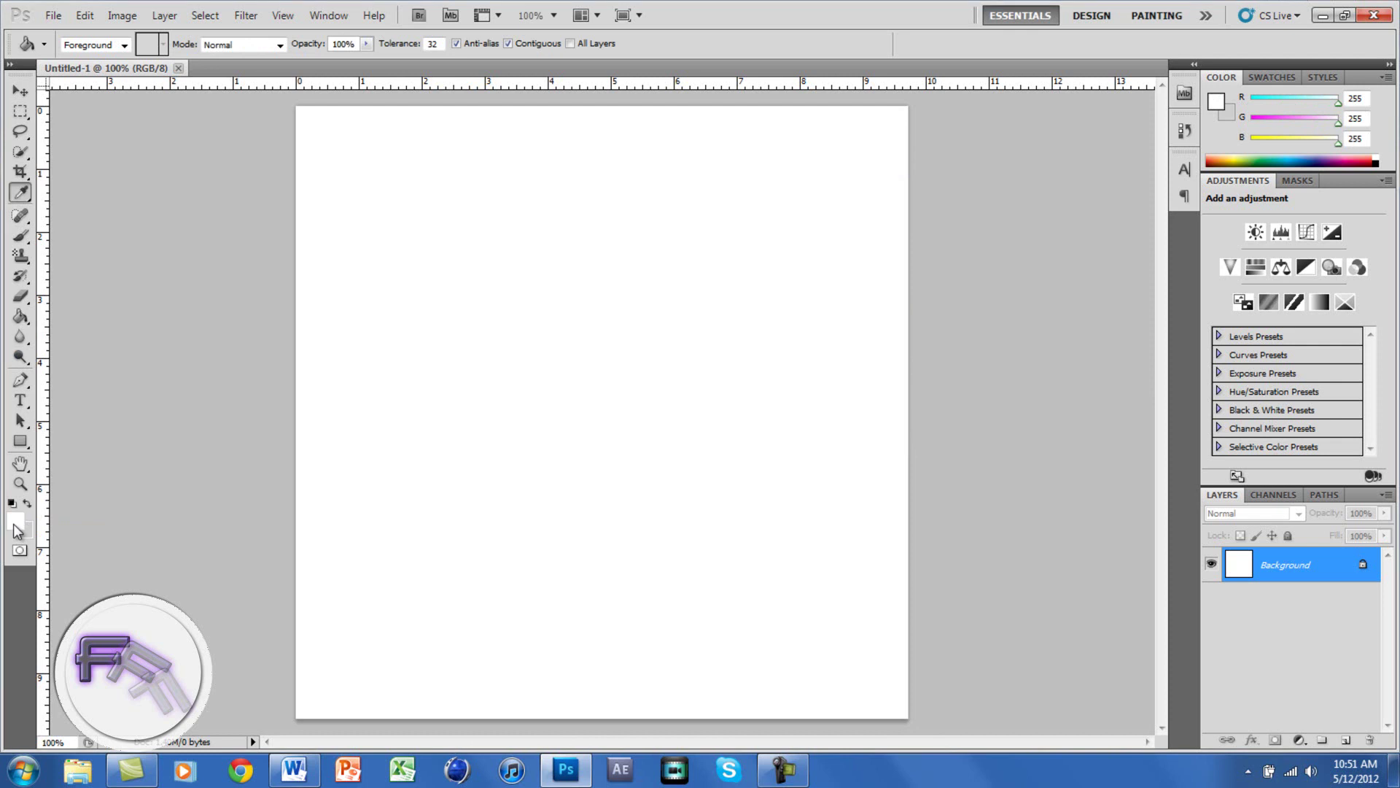
click(16, 520)
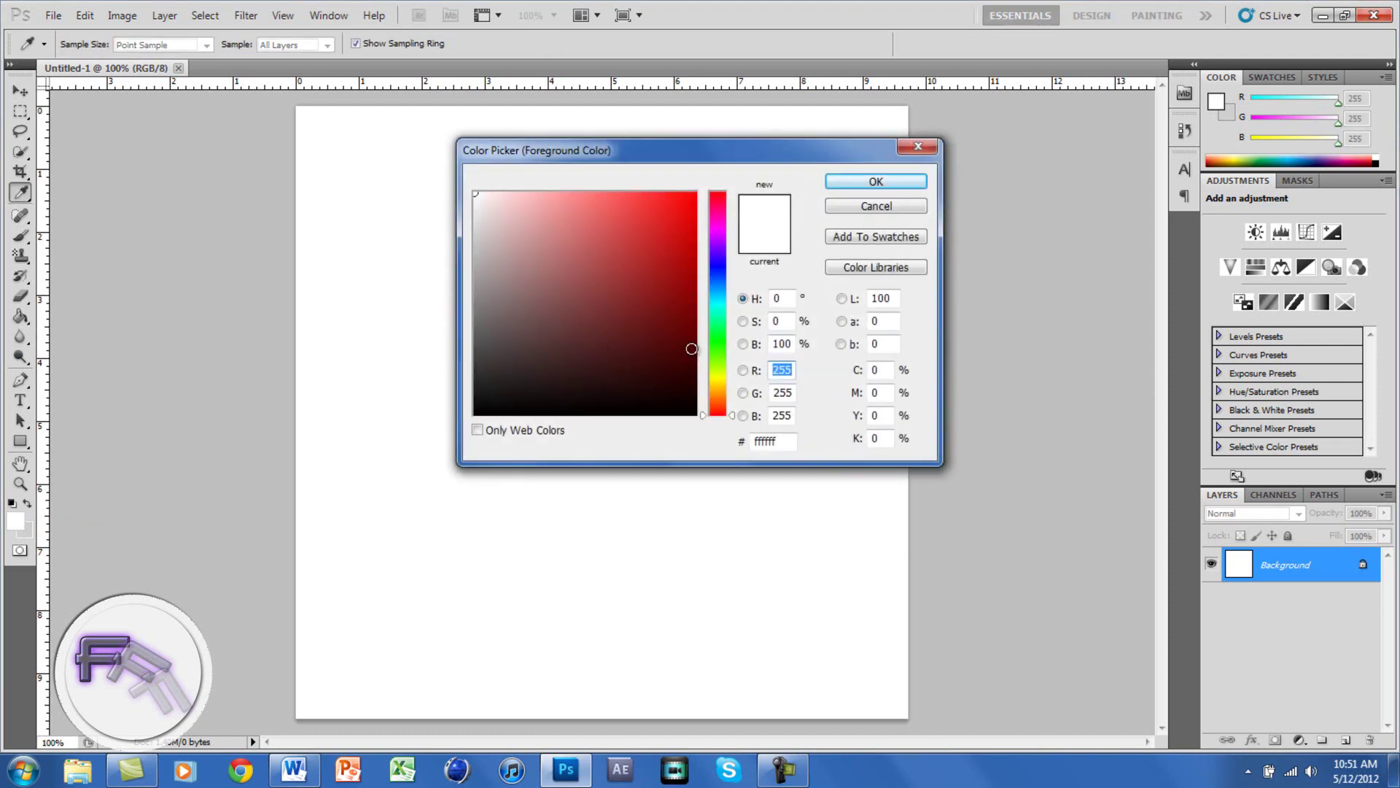
click(784, 440)
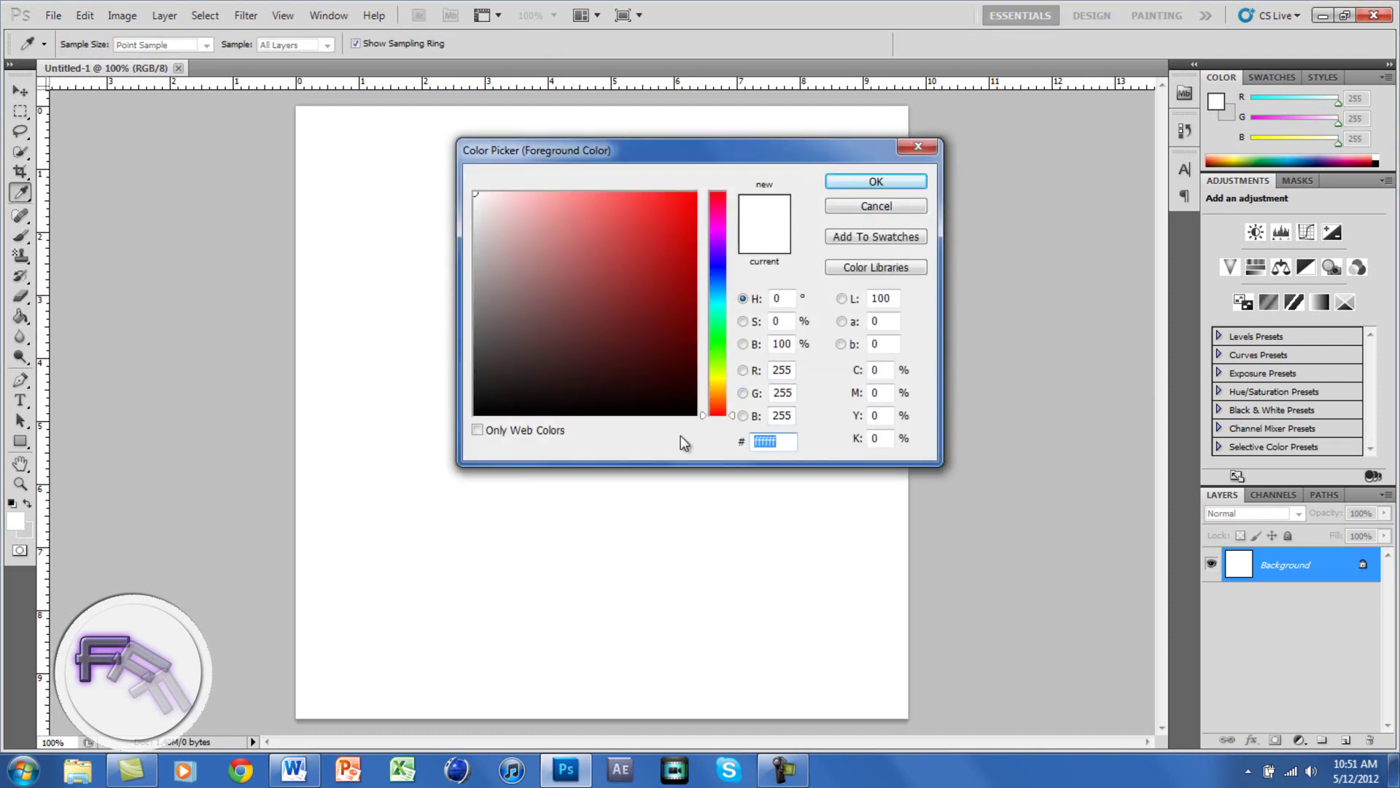
text(009494)
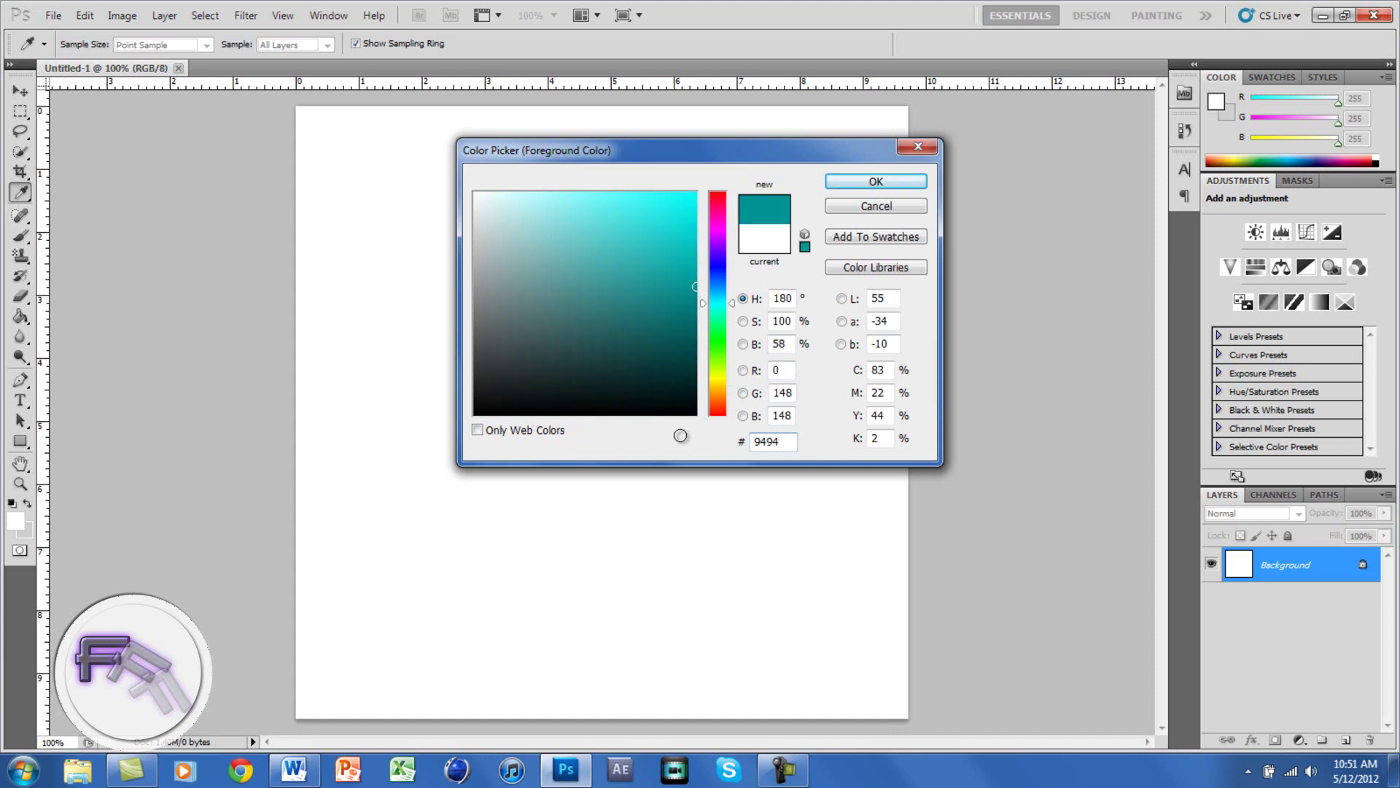
text(94)
key(Return)
key(g)
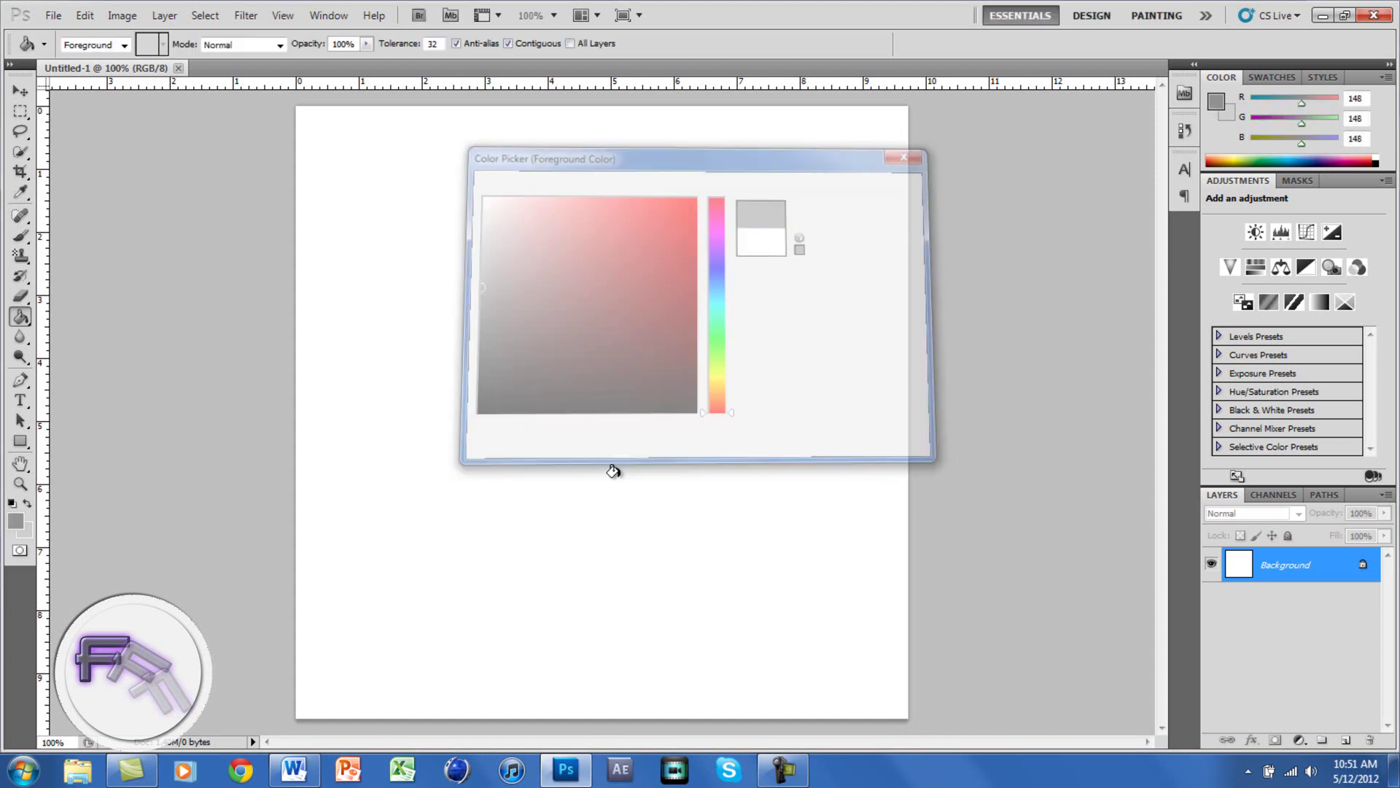
click(28, 505)
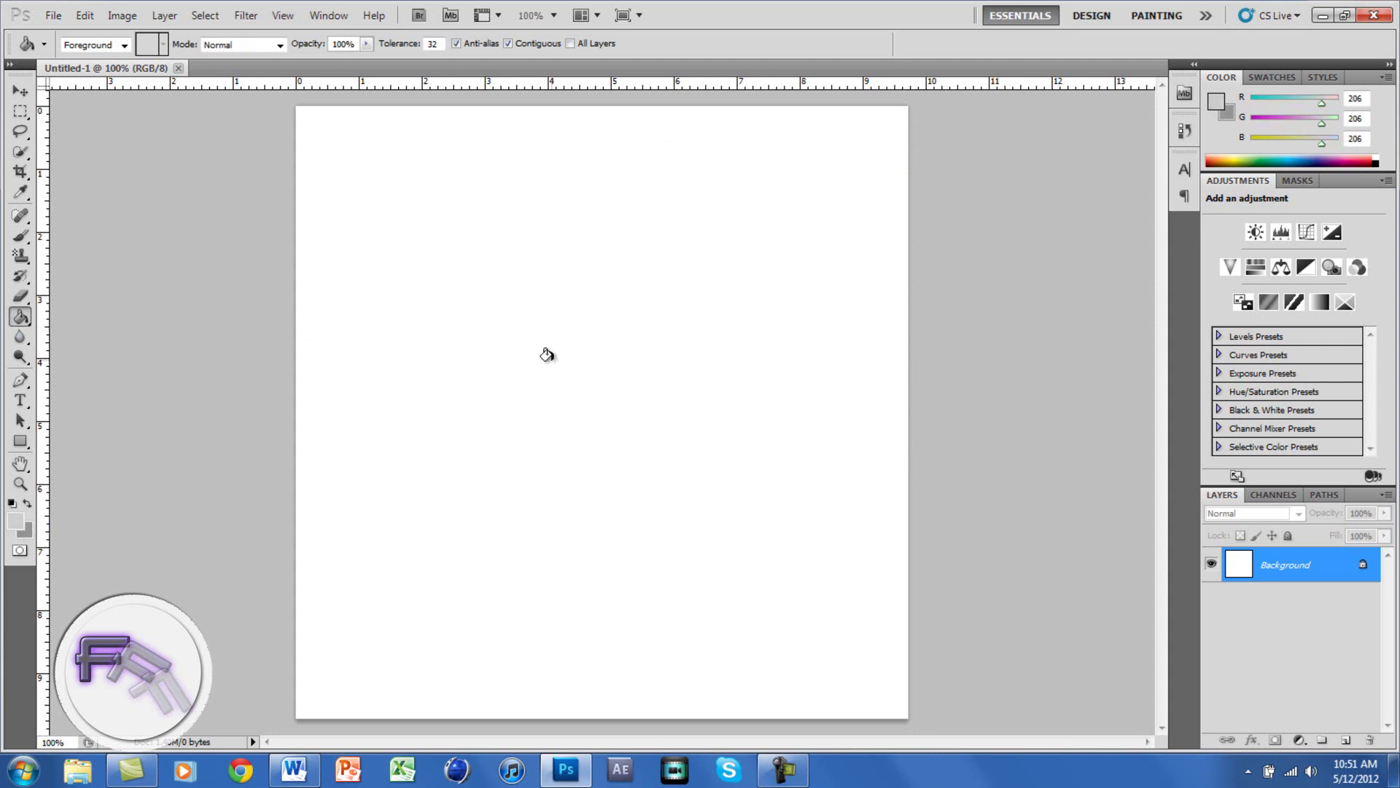
click(546, 354)
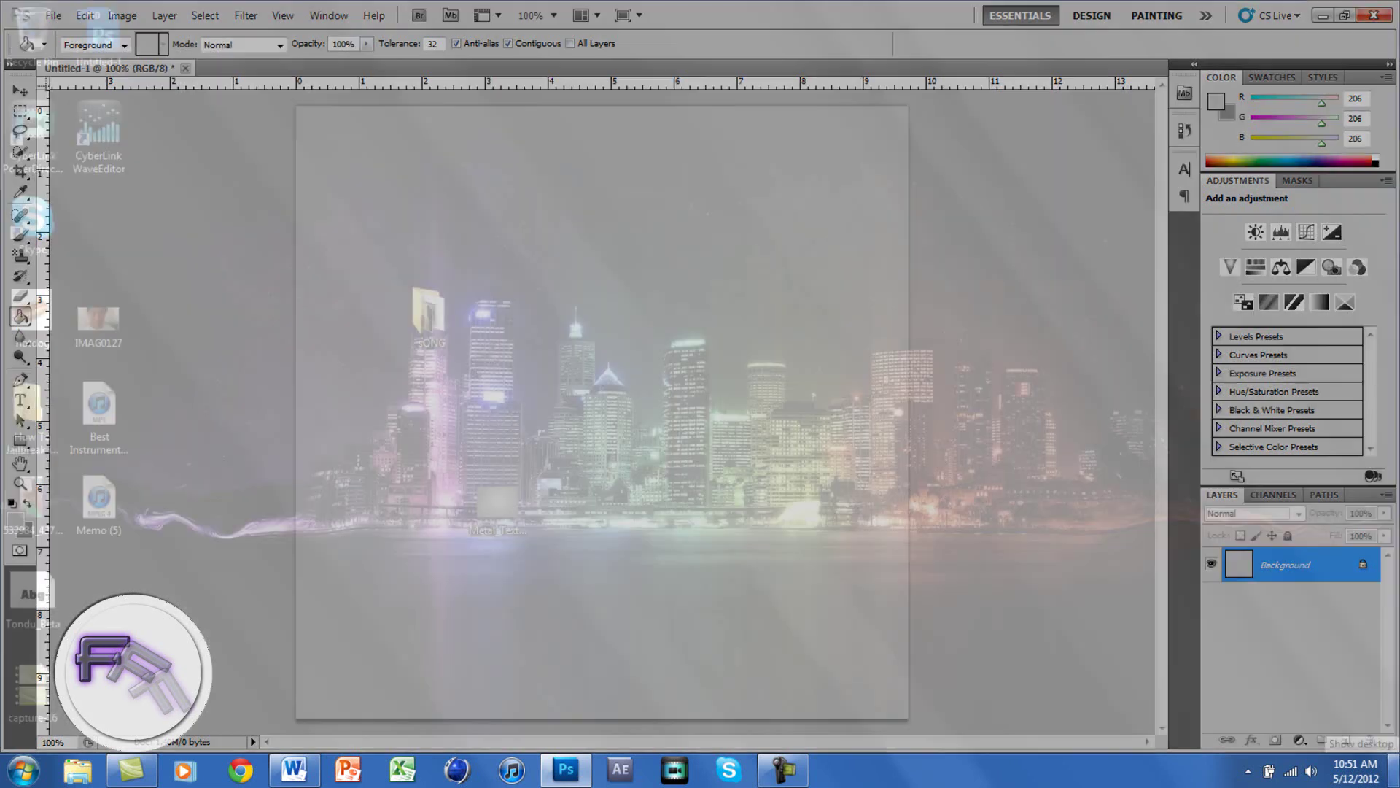
Place the metal texture image from the Desktop into the document and stretch its height to cover the whole canvas.
click(1395, 770)
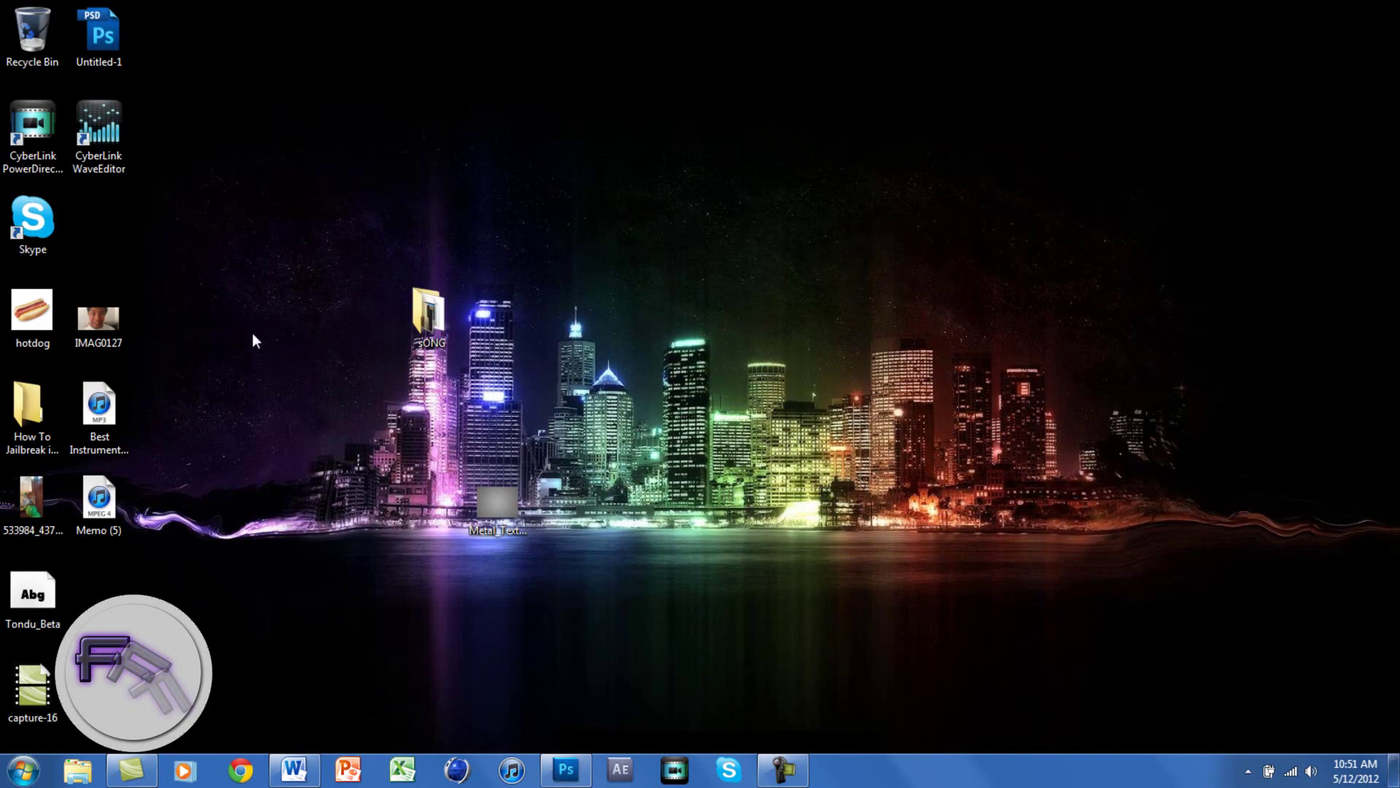
drag(494, 498, 592, 414)
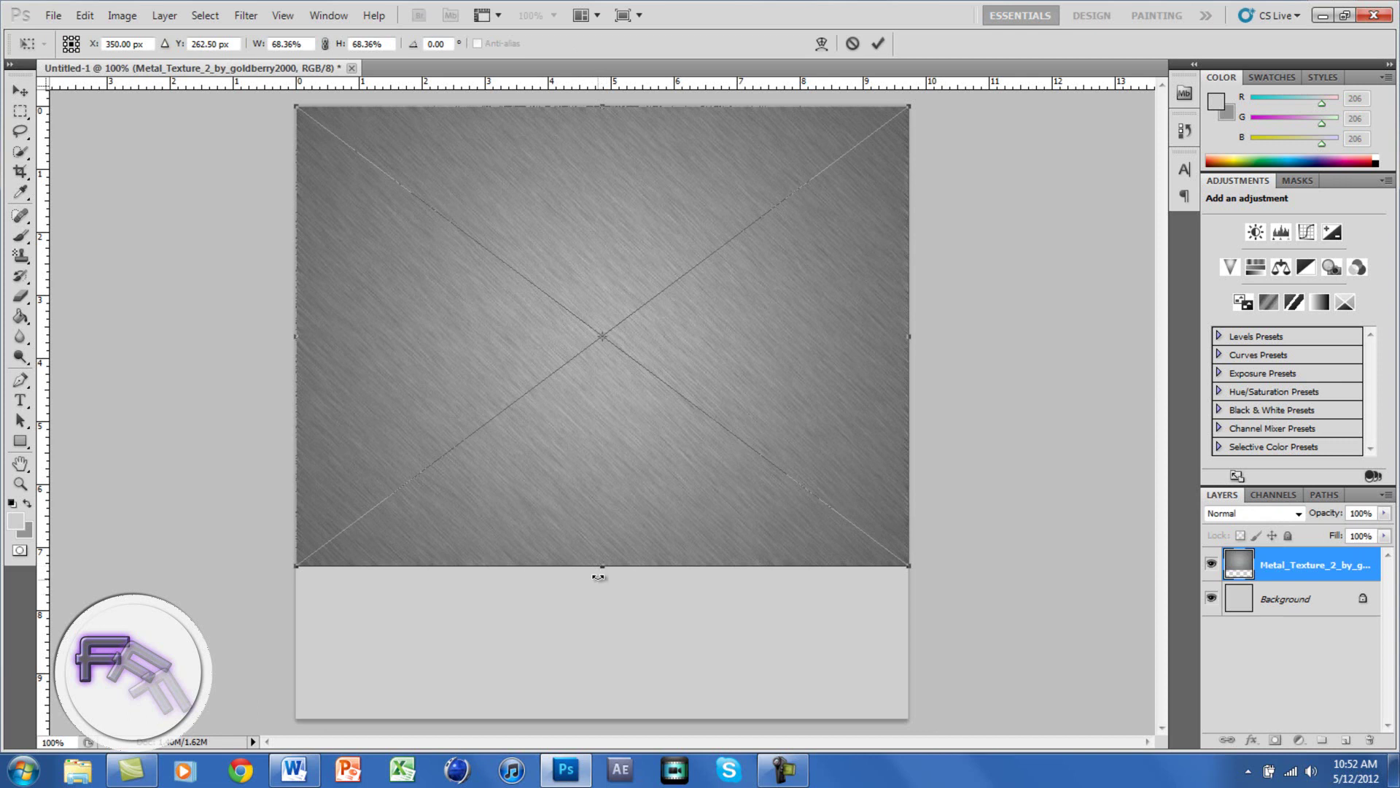
drag(602, 566, 596, 720)
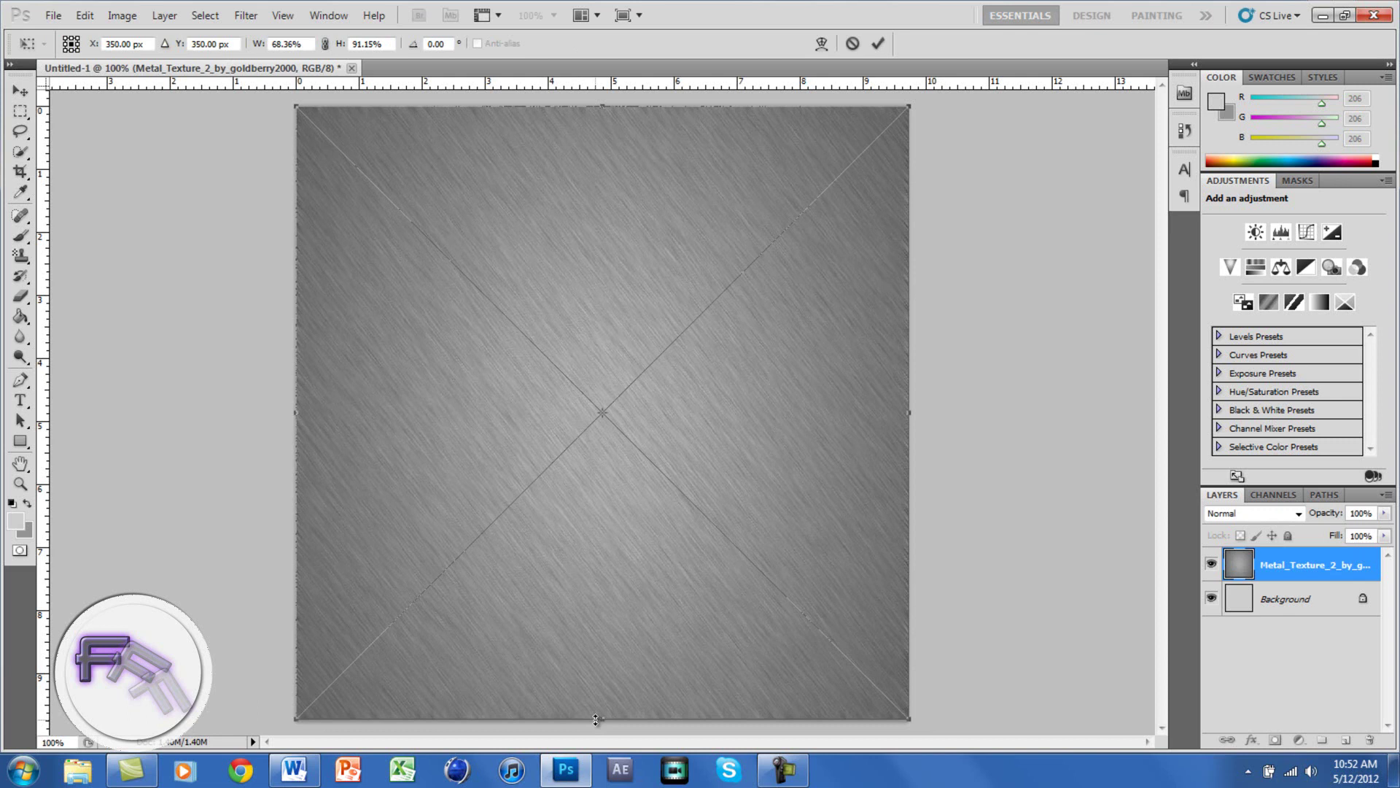
click(876, 48)
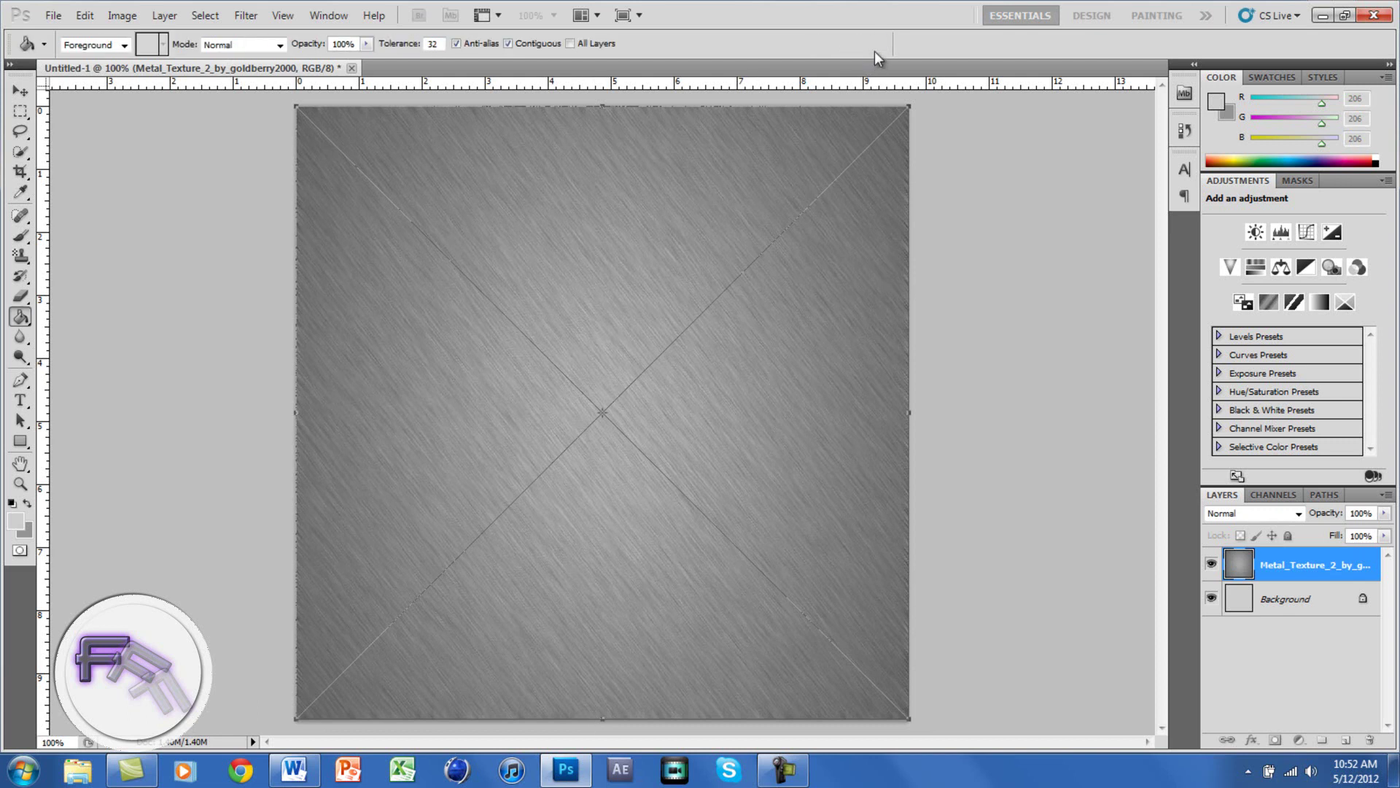
Set the metal texture layer's blend mode to Color Burn and its opacity to 50%.
click(1298, 515)
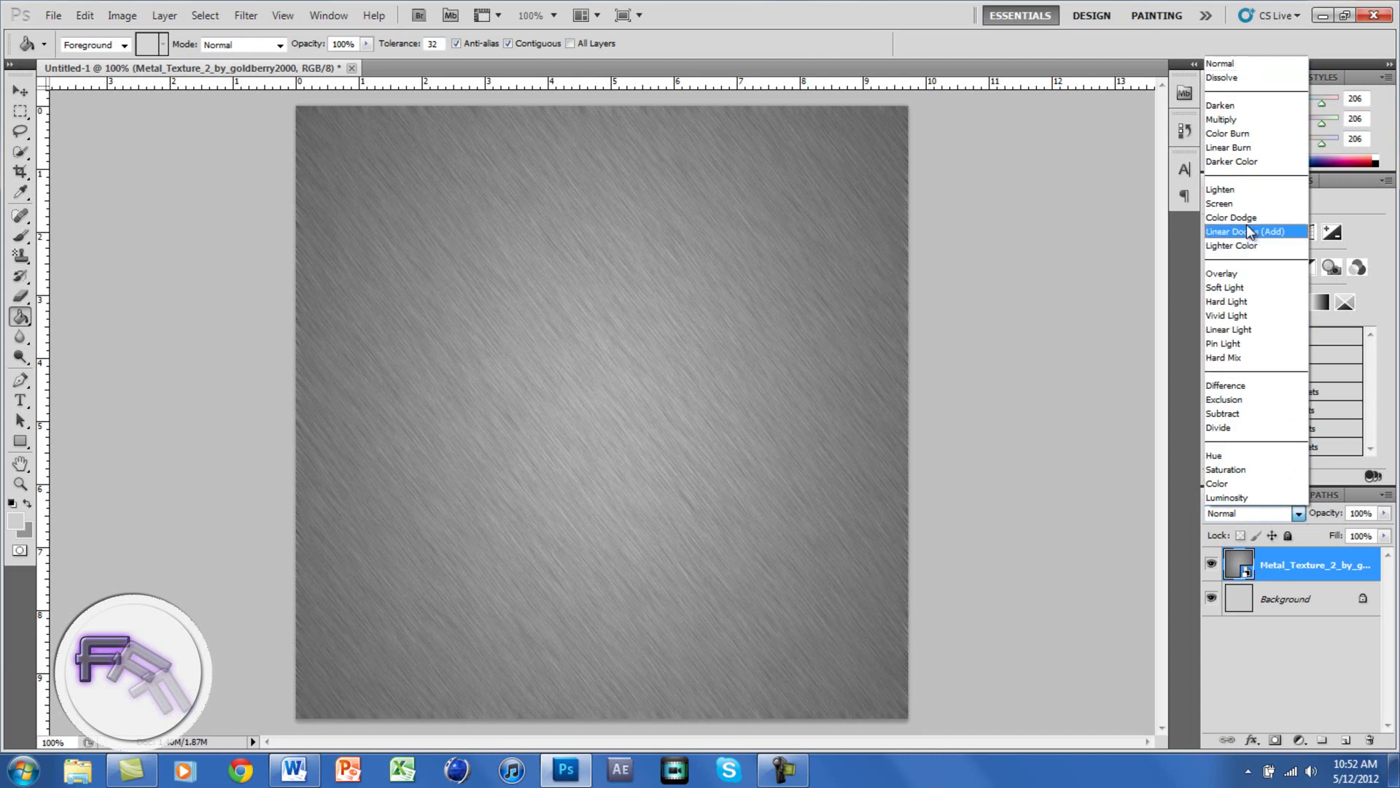
click(1248, 134)
click(1332, 512)
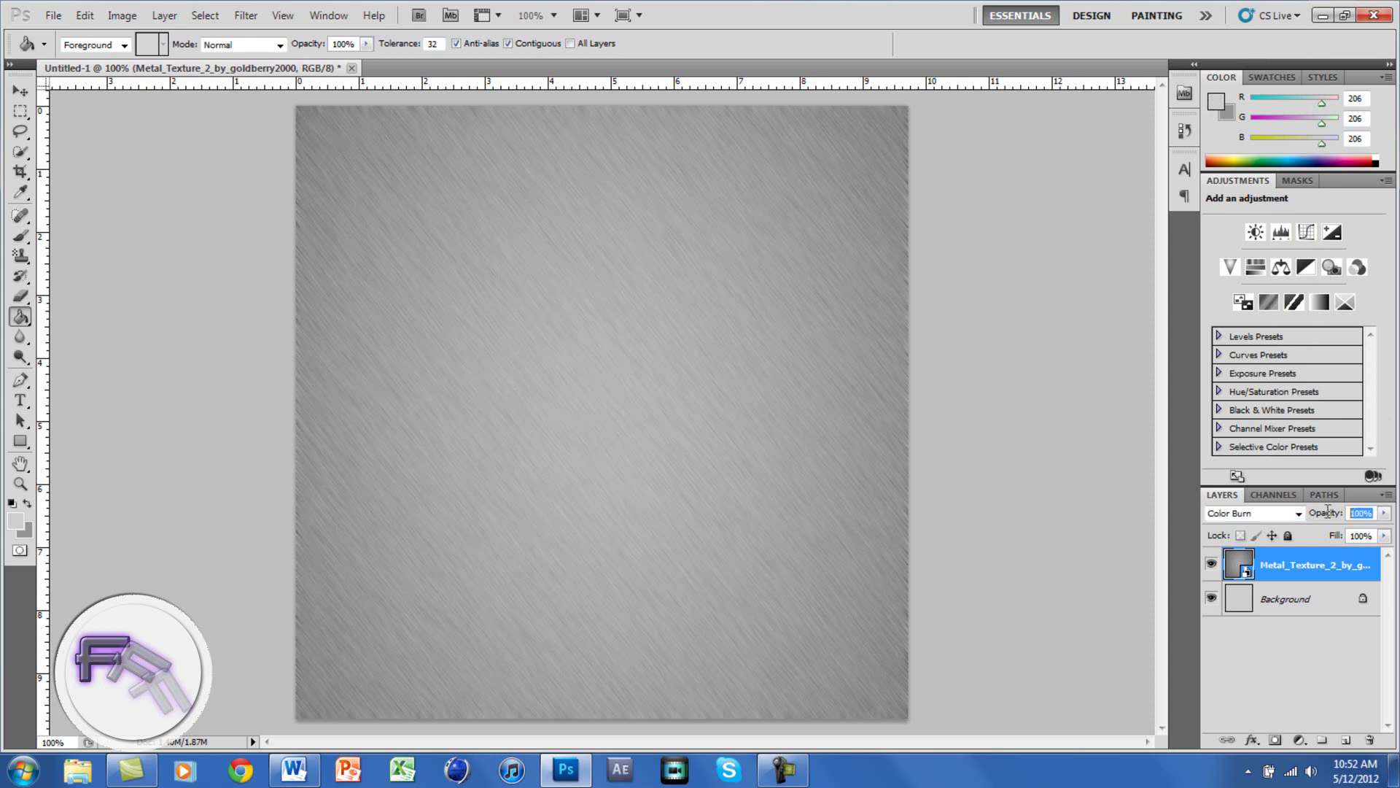
text(50)
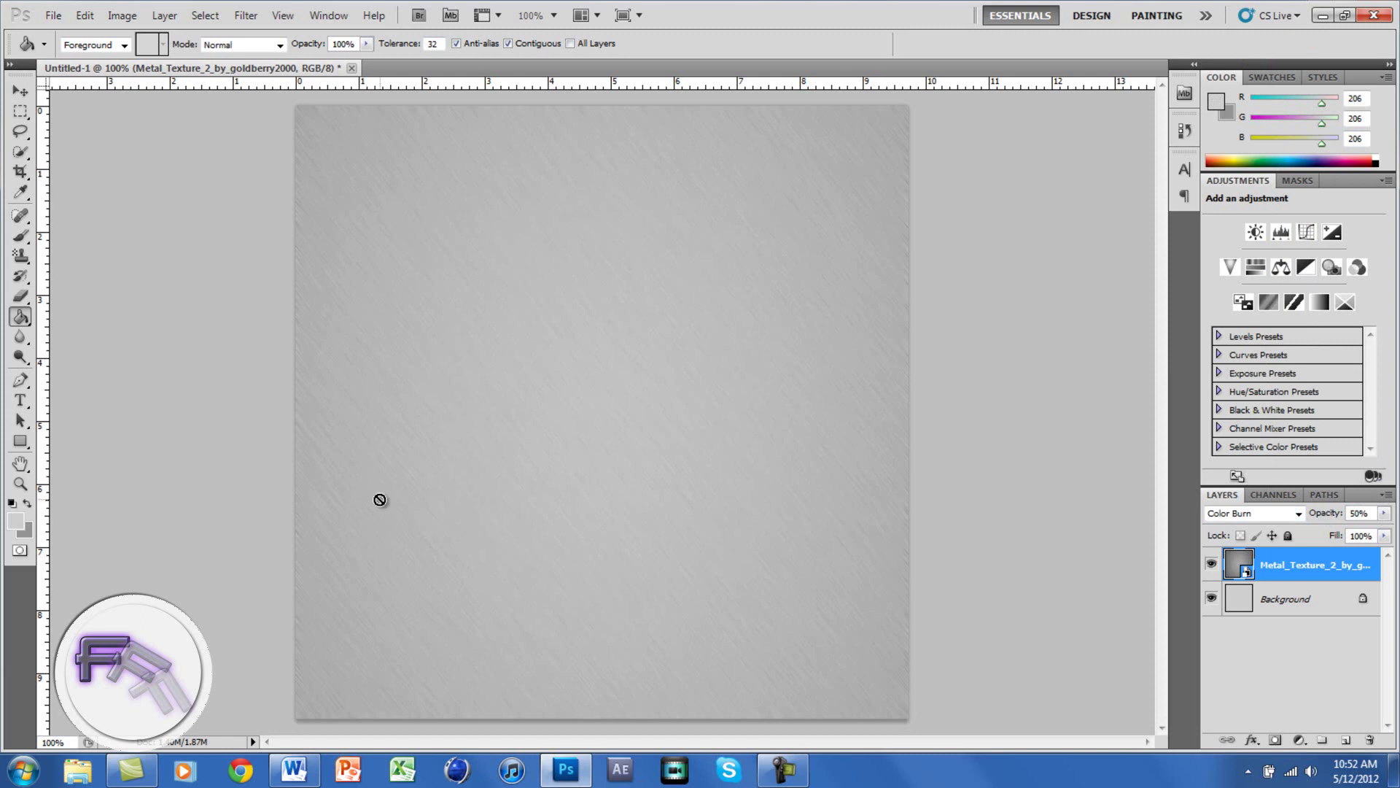
Add a text layer with the first name in color f4edd2 and move it to the center of the canvas.
click(20, 406)
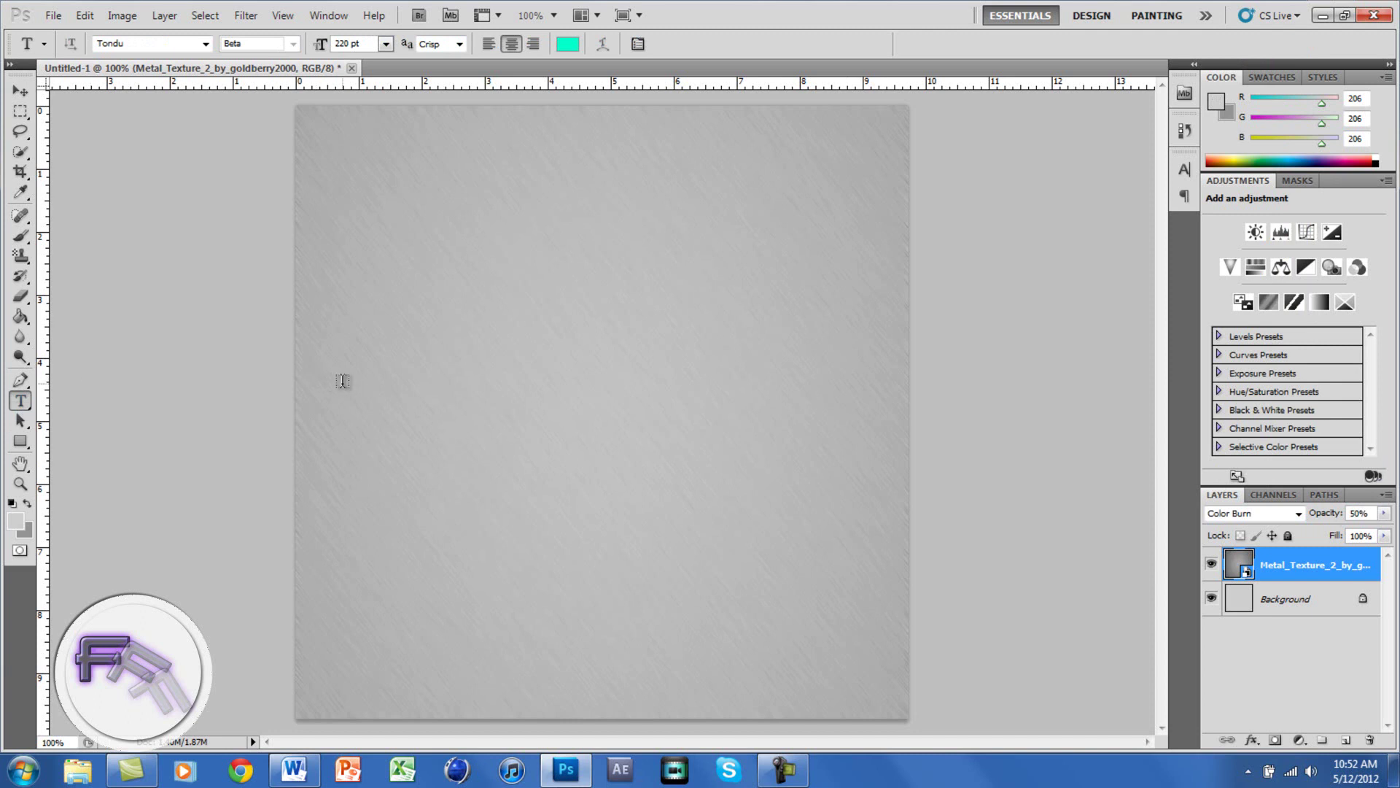
click(342, 381)
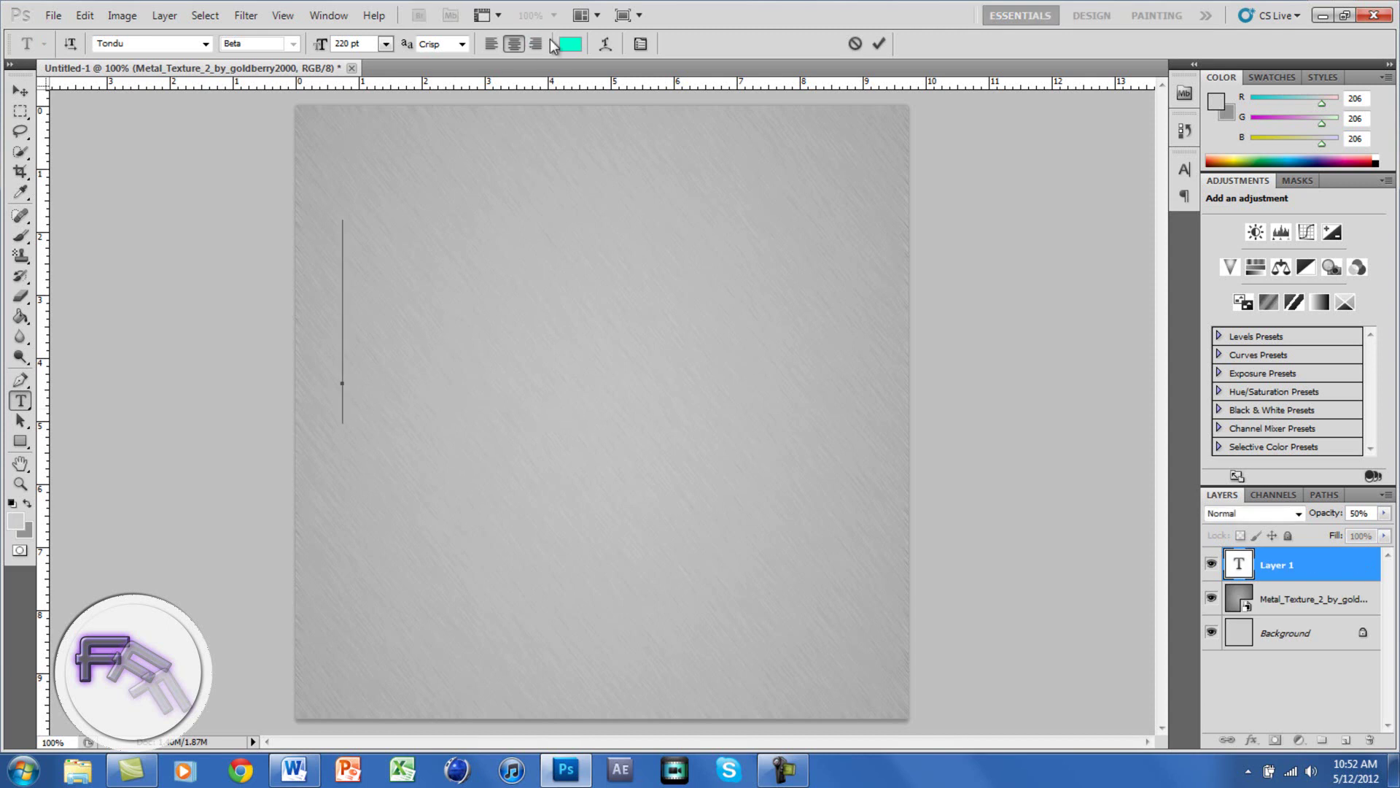
click(571, 44)
click(786, 441)
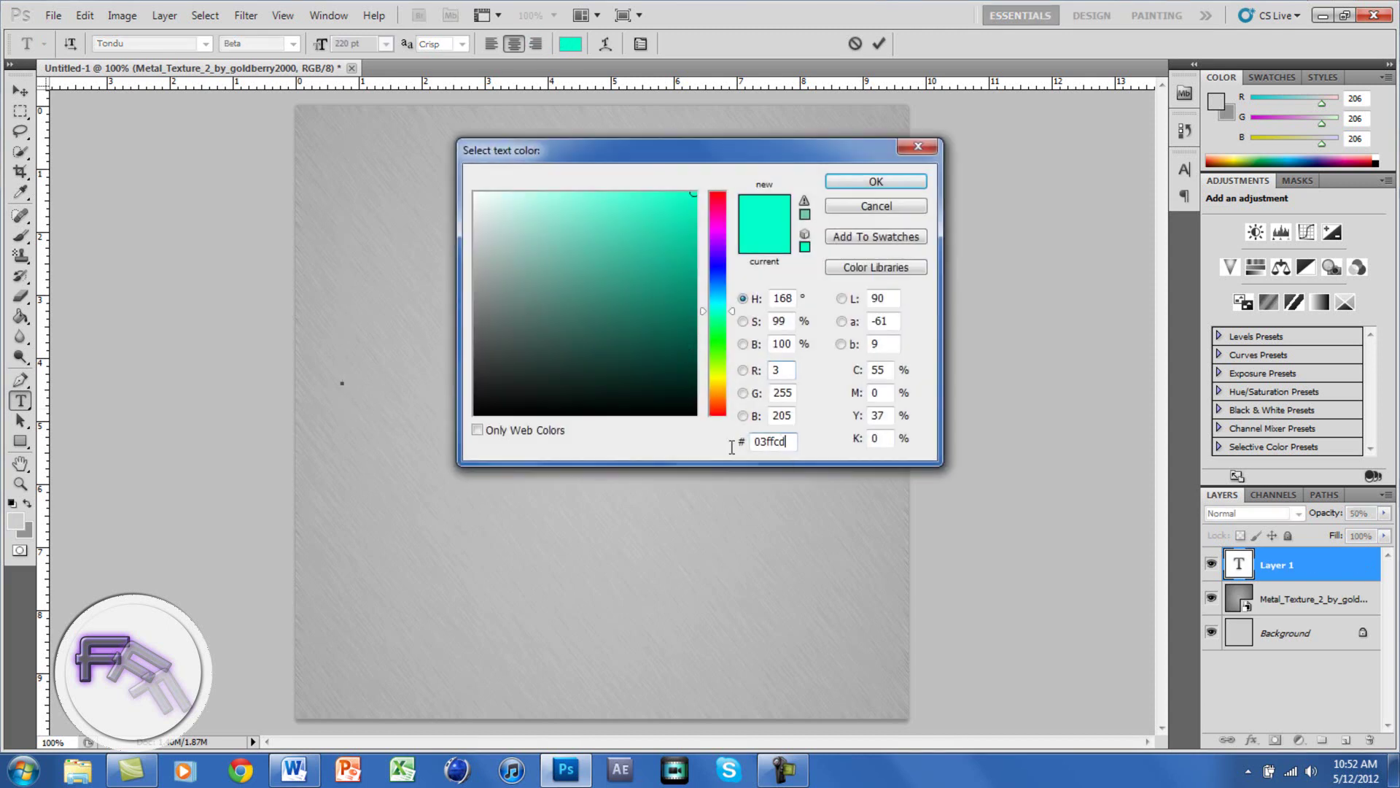
text(f4)
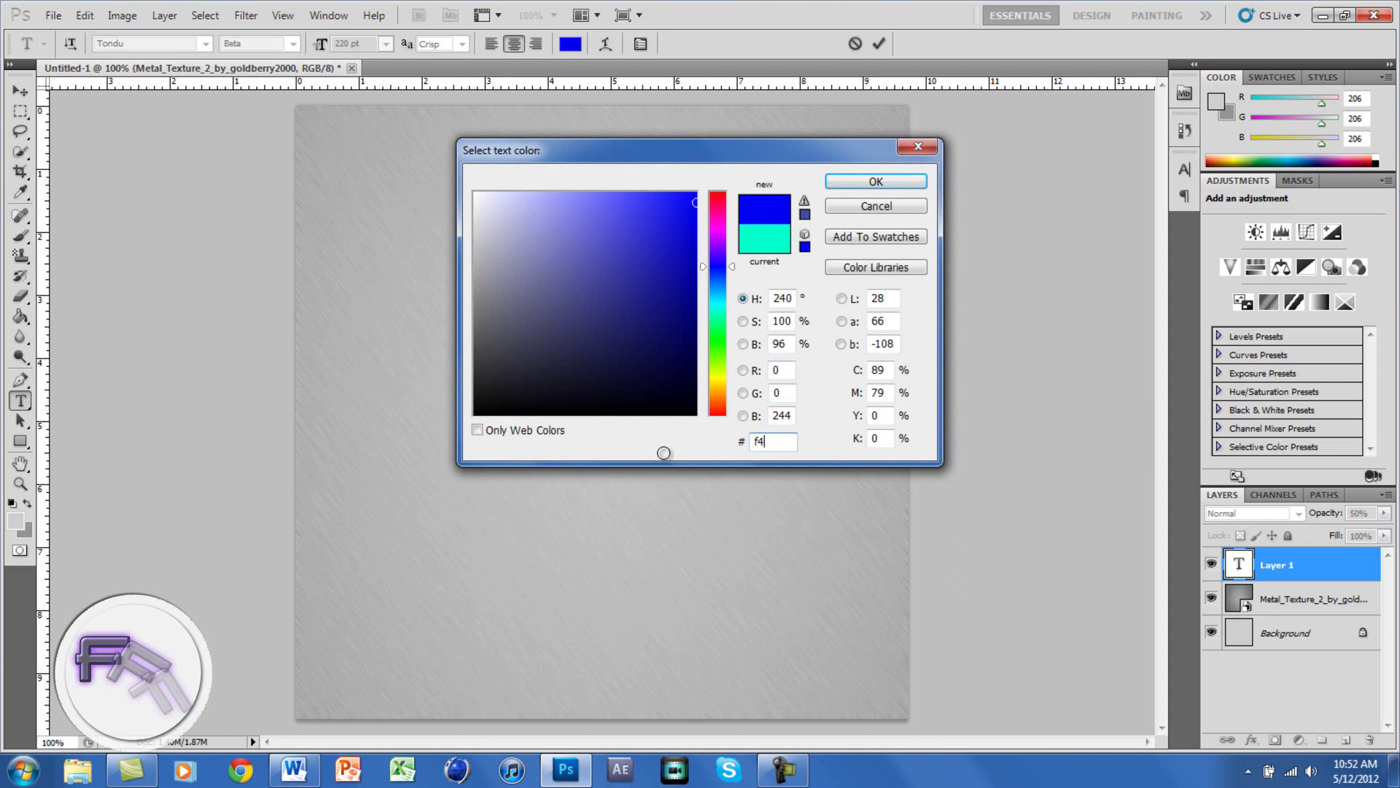
text(edd2)
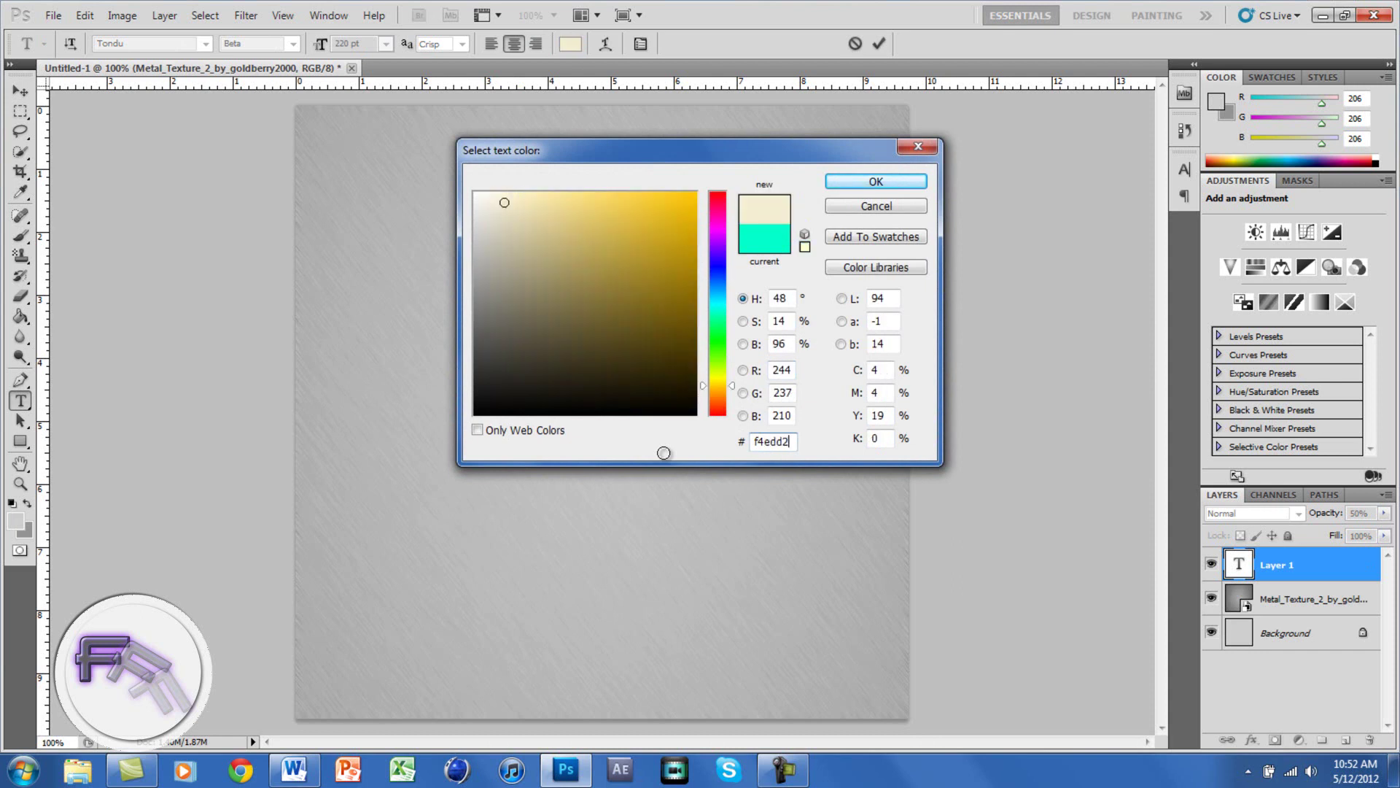
click(877, 182)
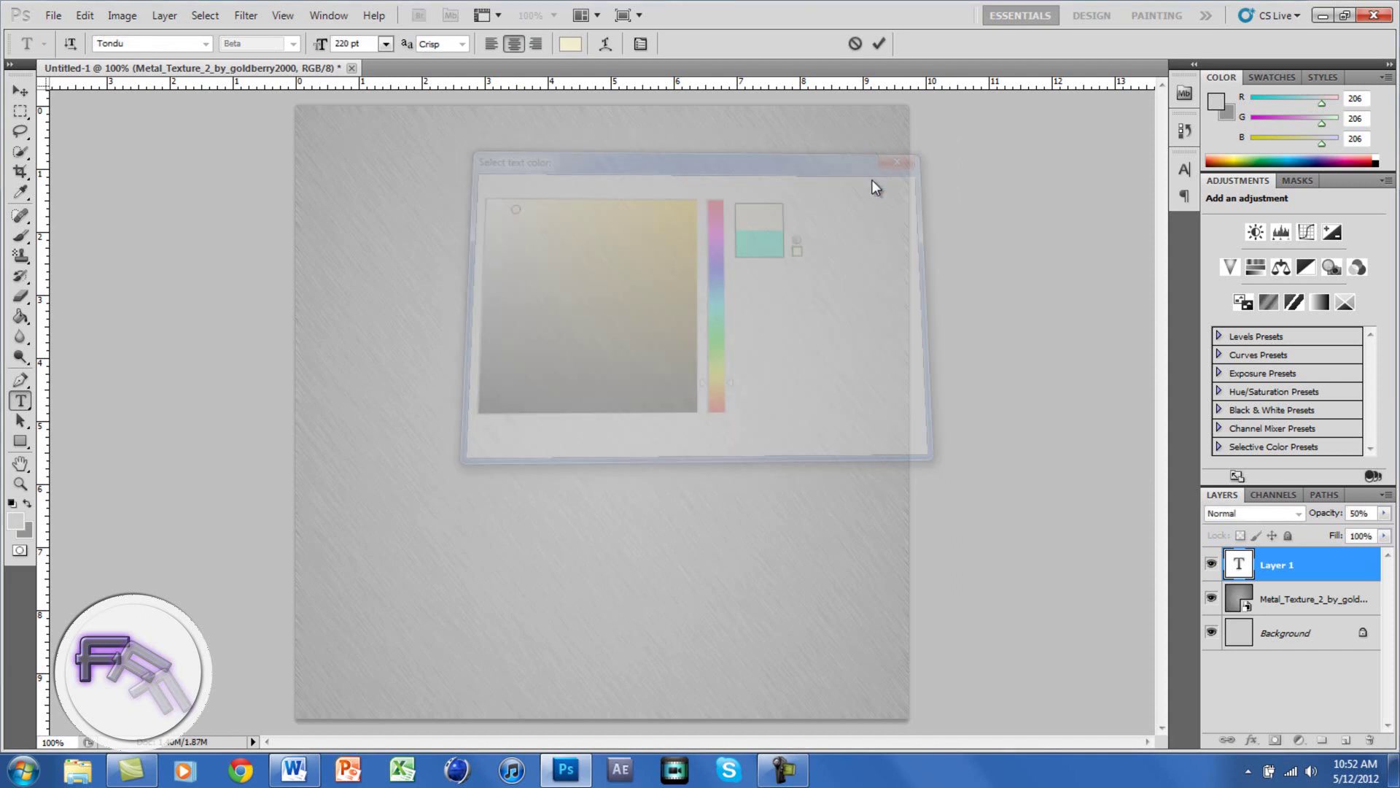
text(Fark)
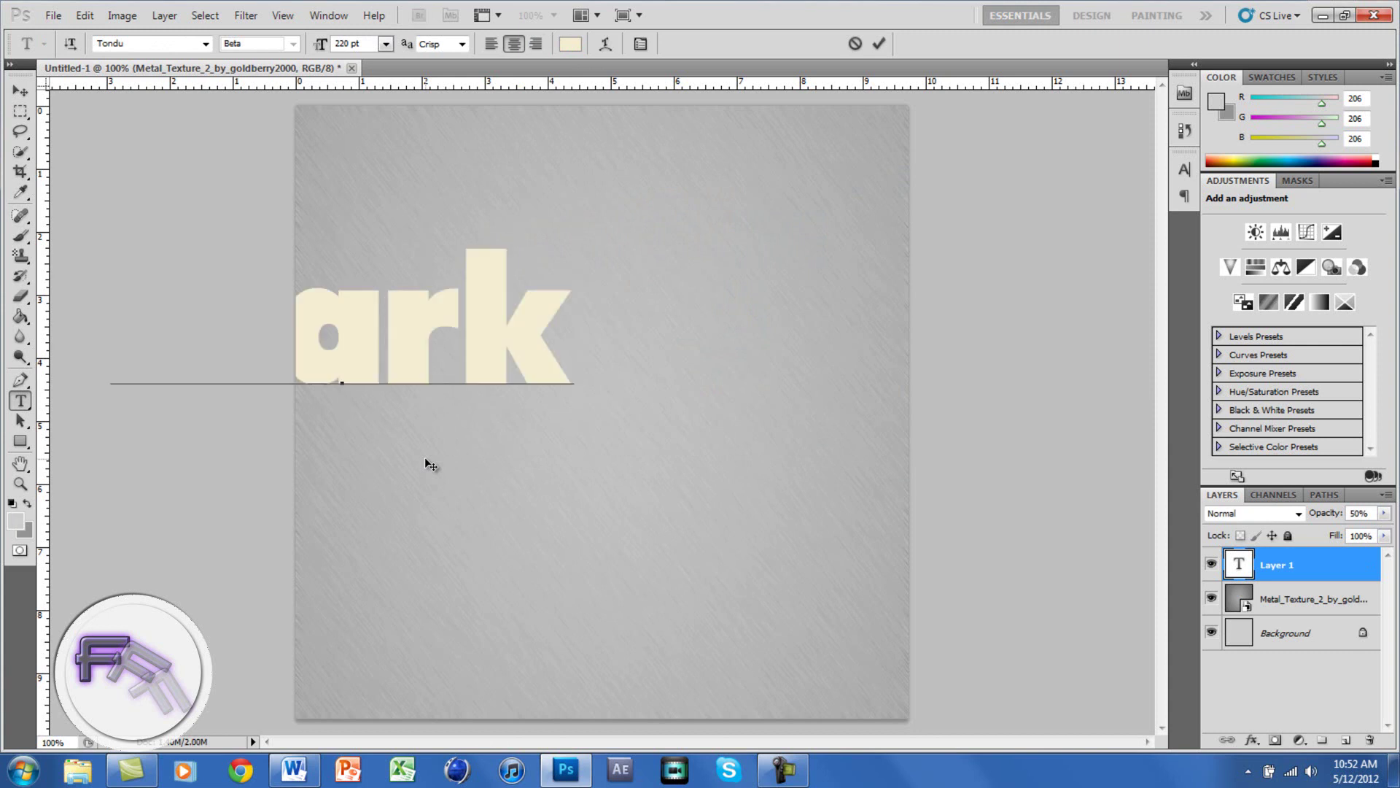
drag(486, 526, 740, 603)
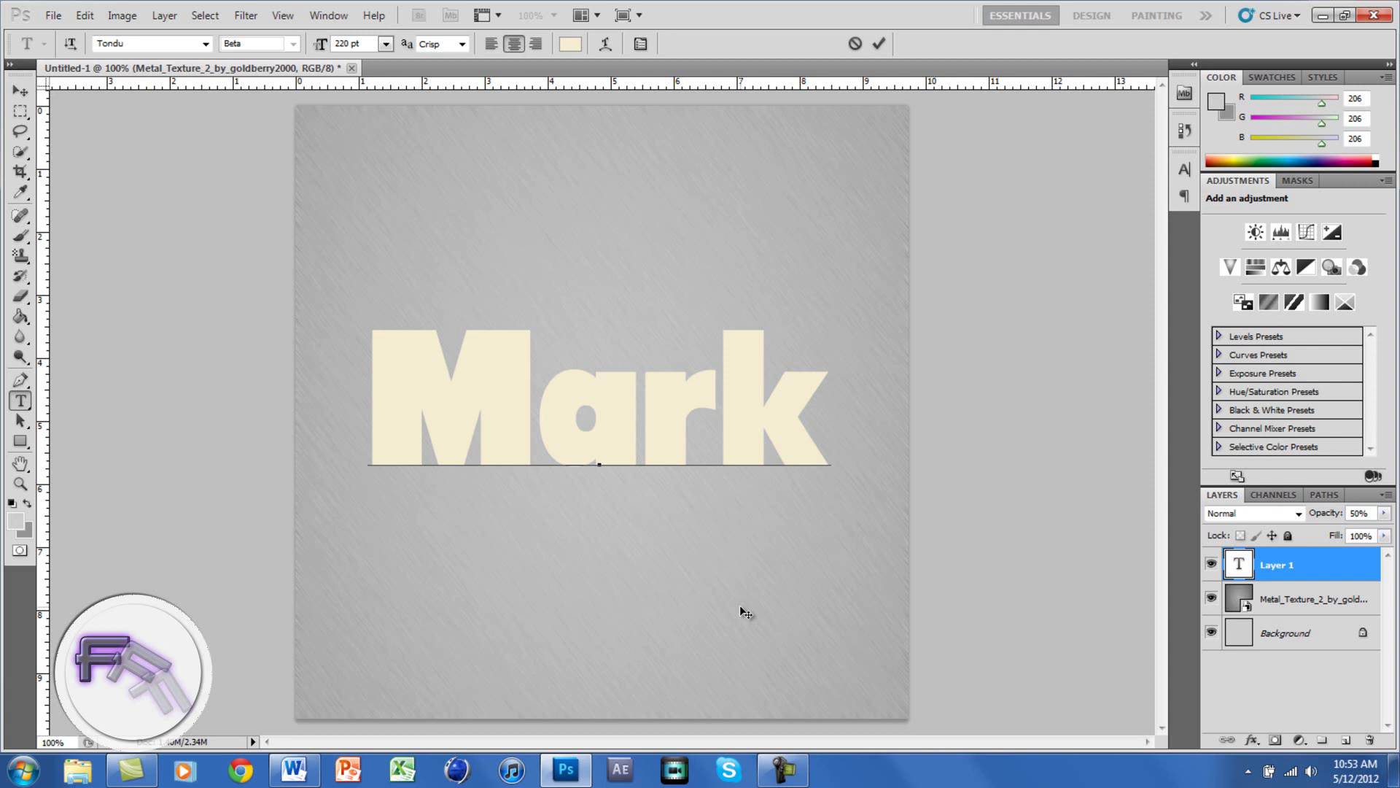
Commit the name text and duplicate its text layer.
click(879, 51)
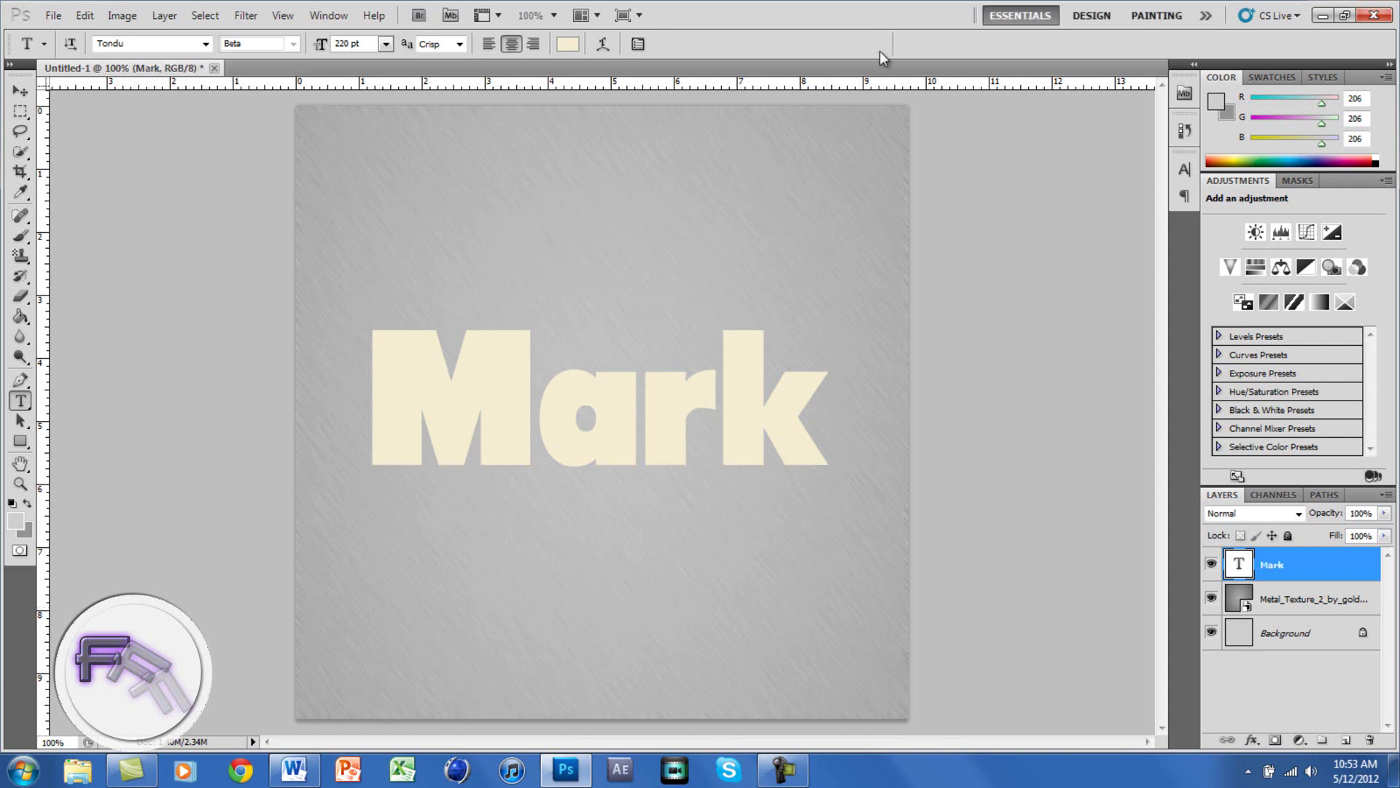
right_click(1295, 569)
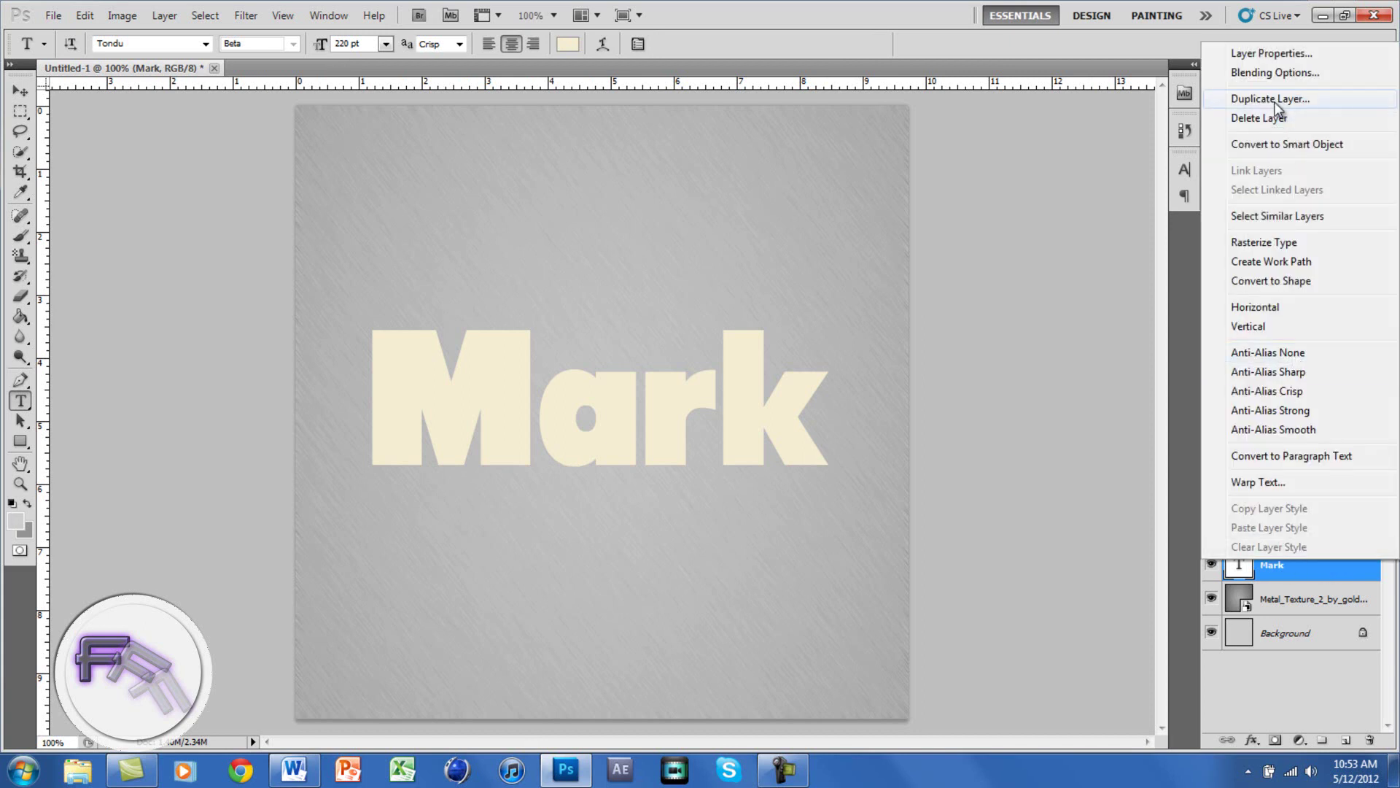
click(1313, 575)
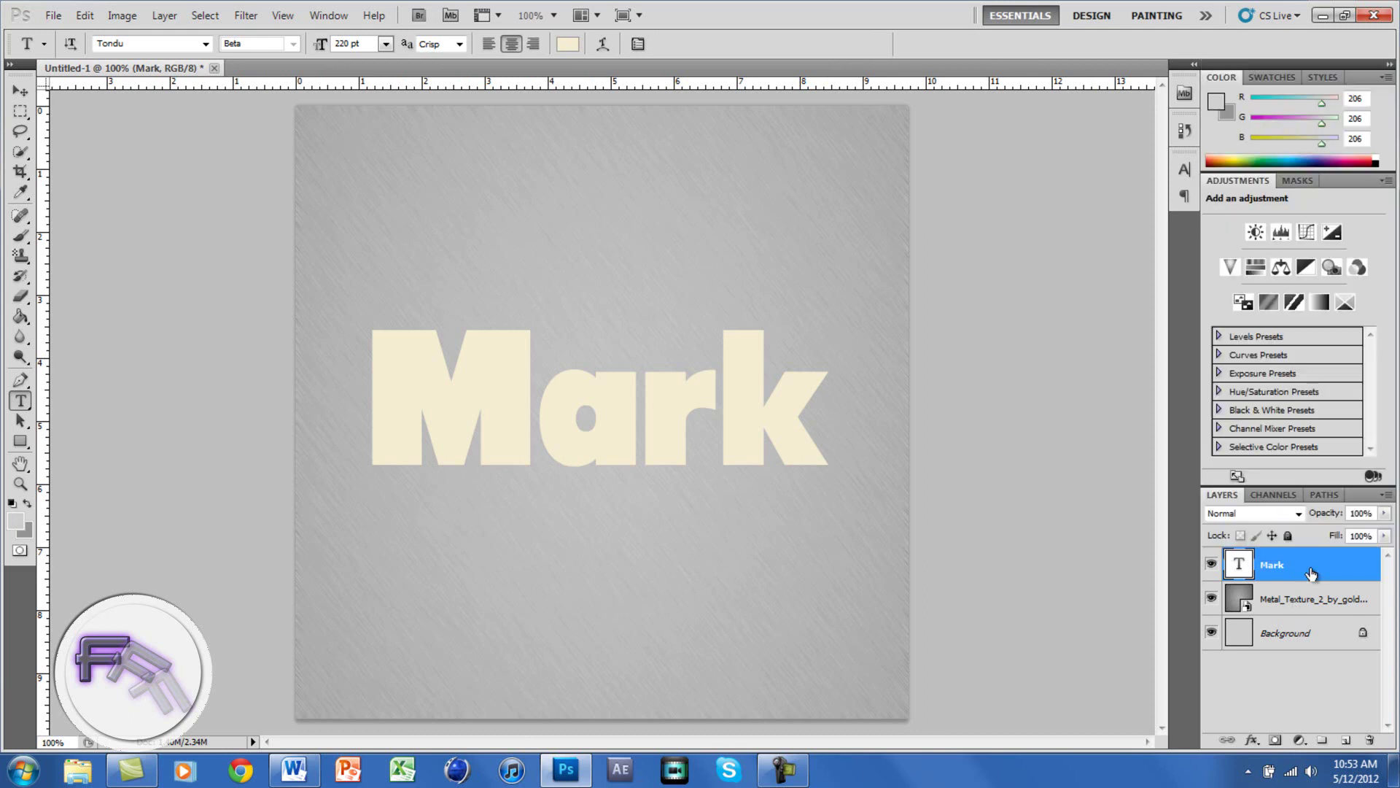
key(ctrl+j)
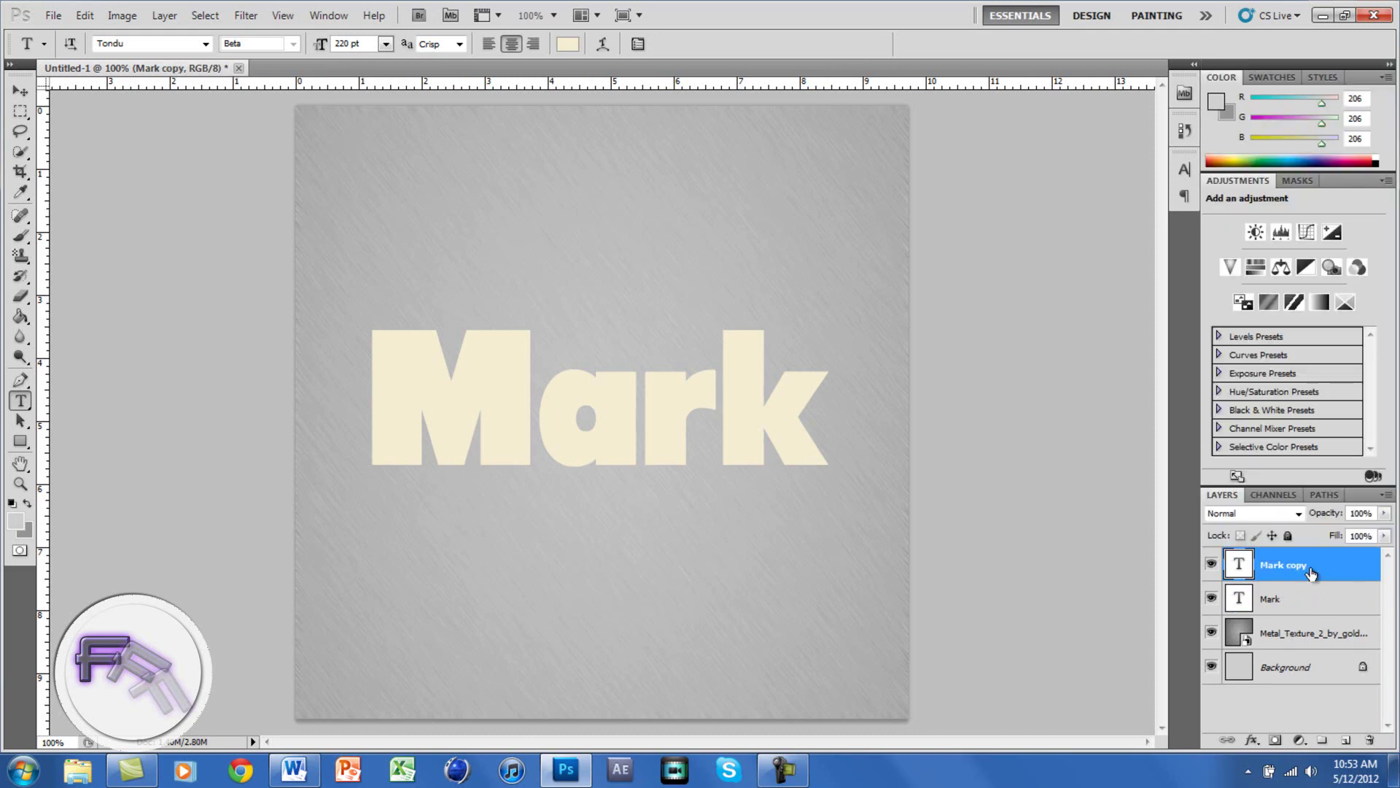
Add a drop shadow to the original text layer with color 979797 and a distance of 38 px.
click(1330, 607)
double_click(1331, 606)
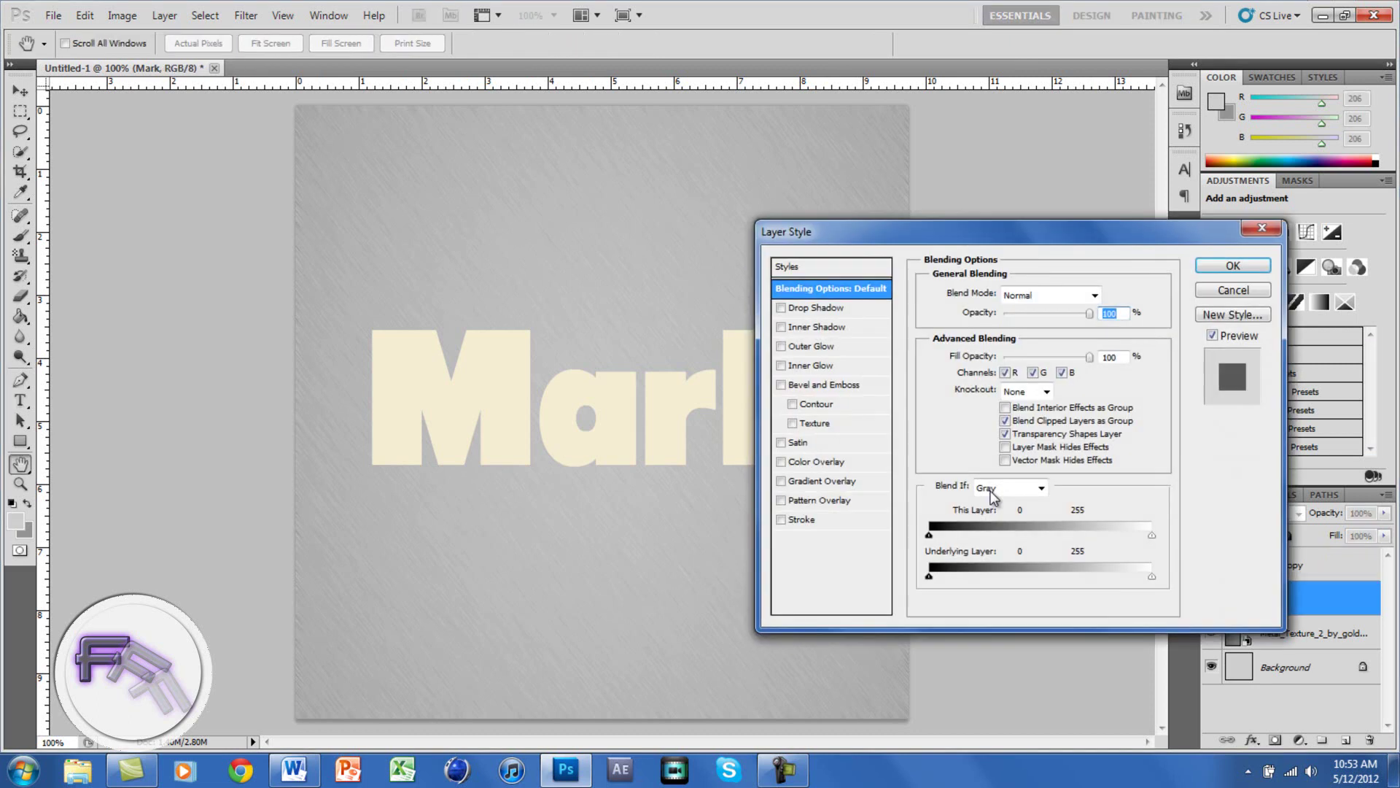
drag(894, 239, 764, 149)
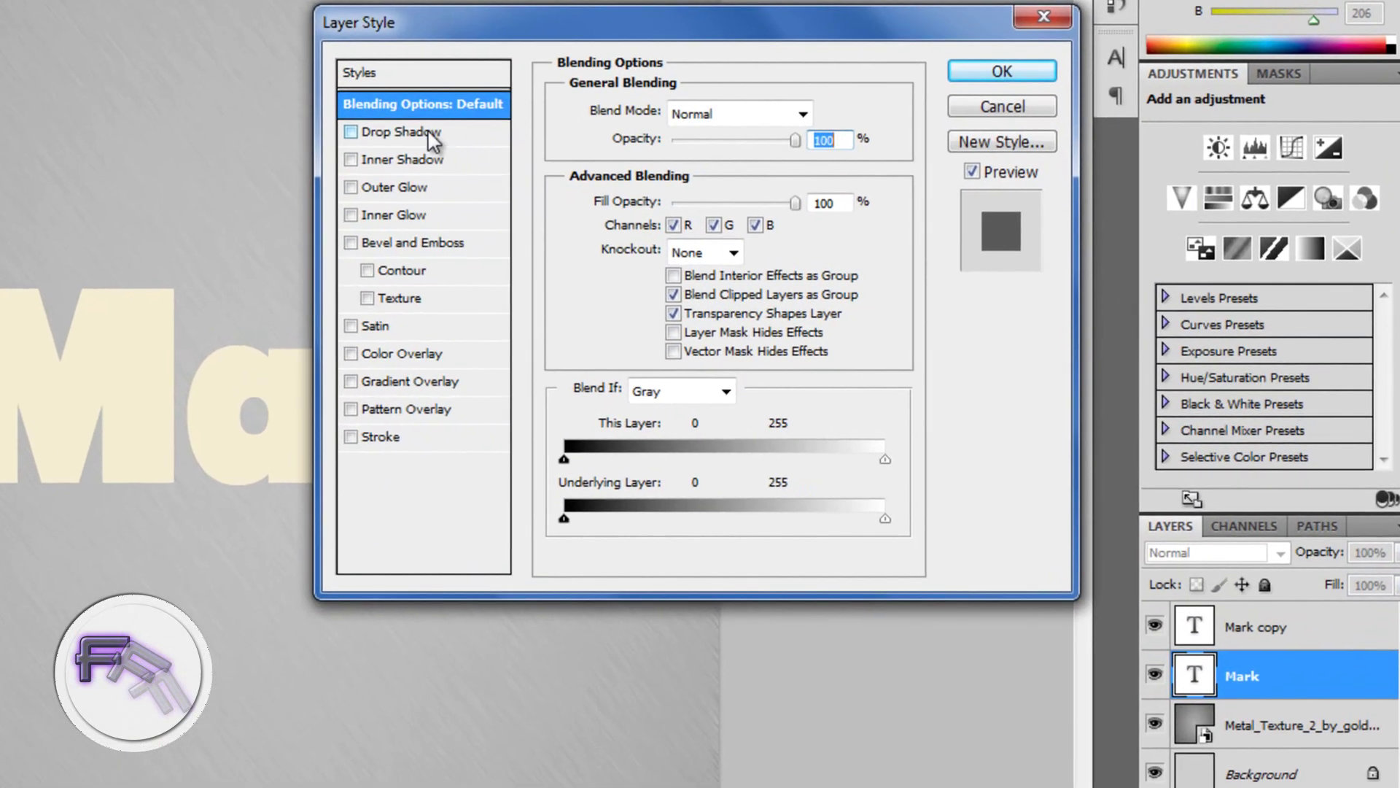
click(657, 203)
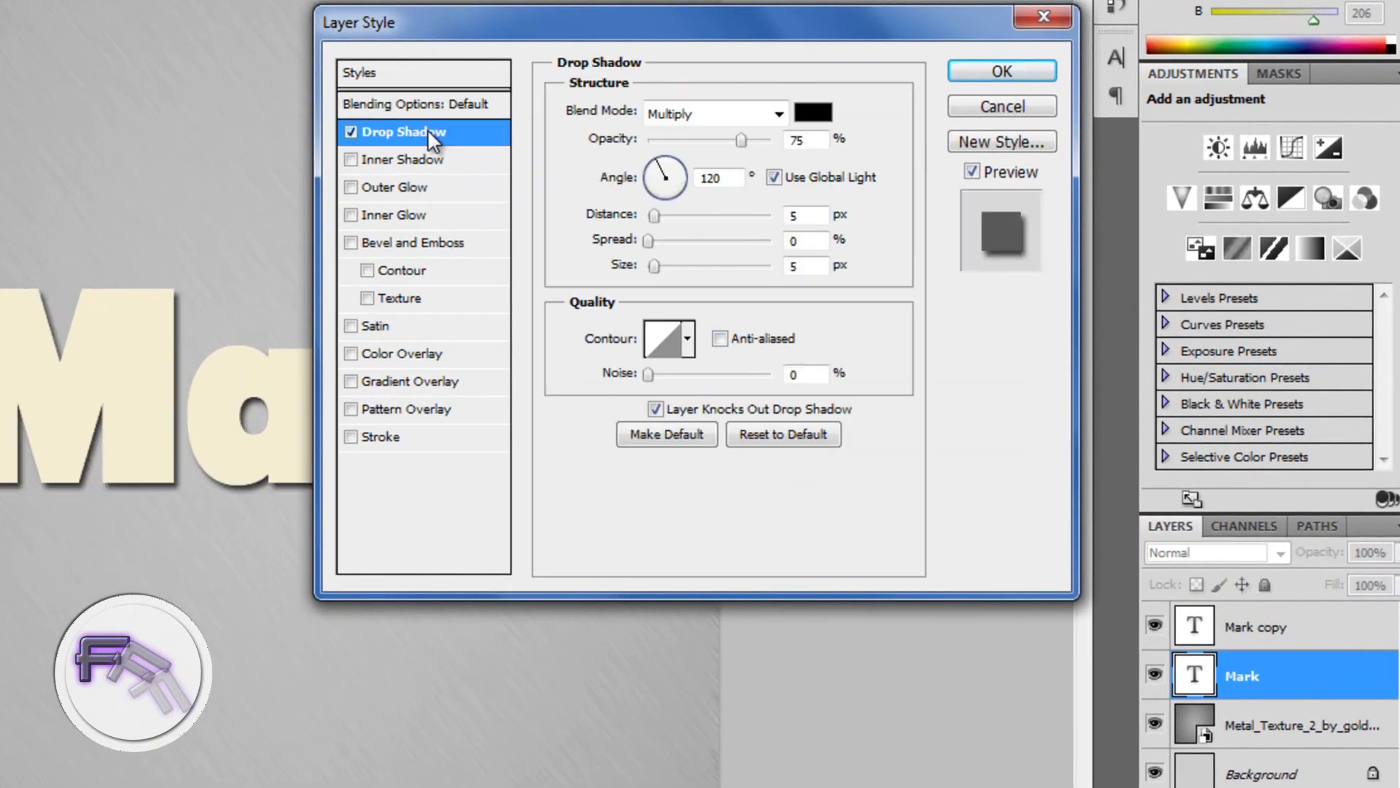
click(813, 117)
click(550, 442)
text(979797)
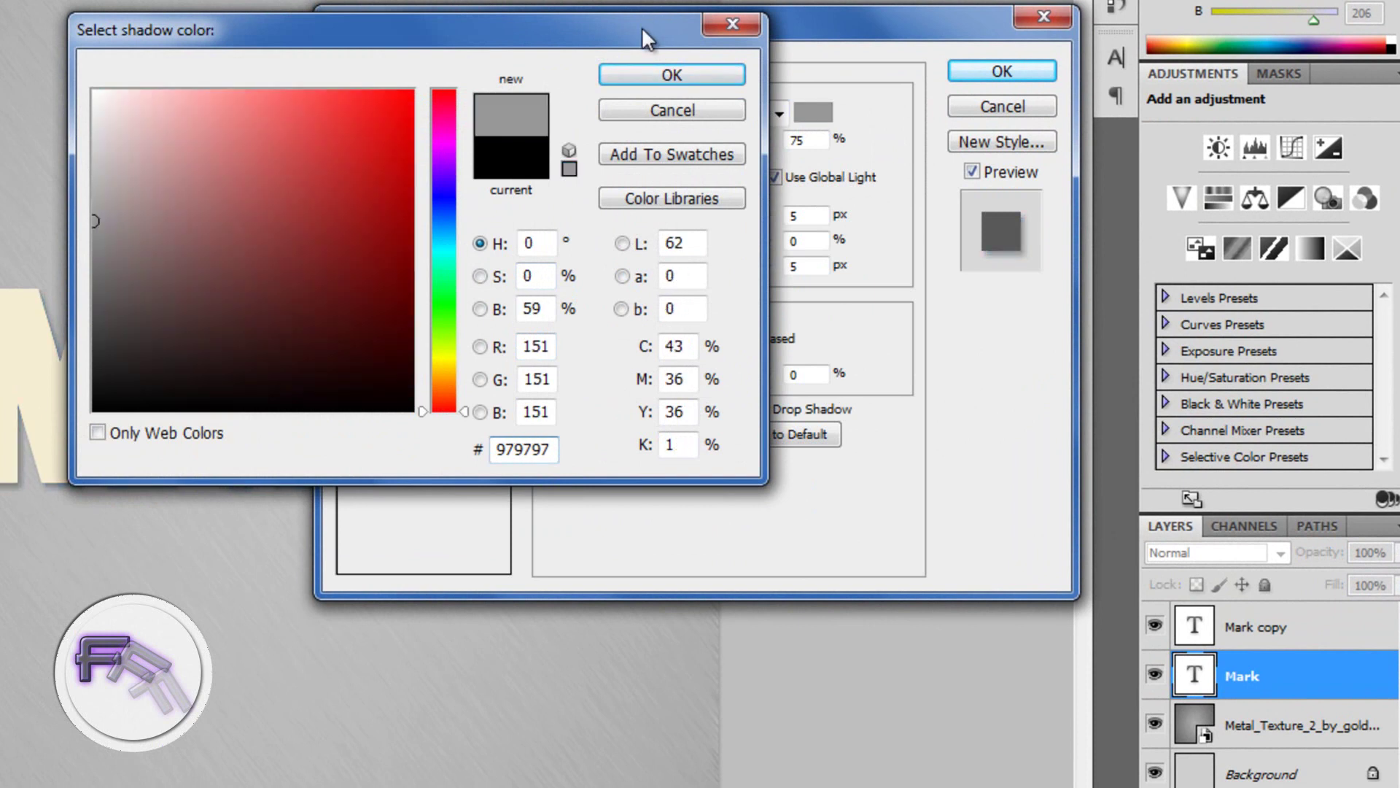
click(651, 87)
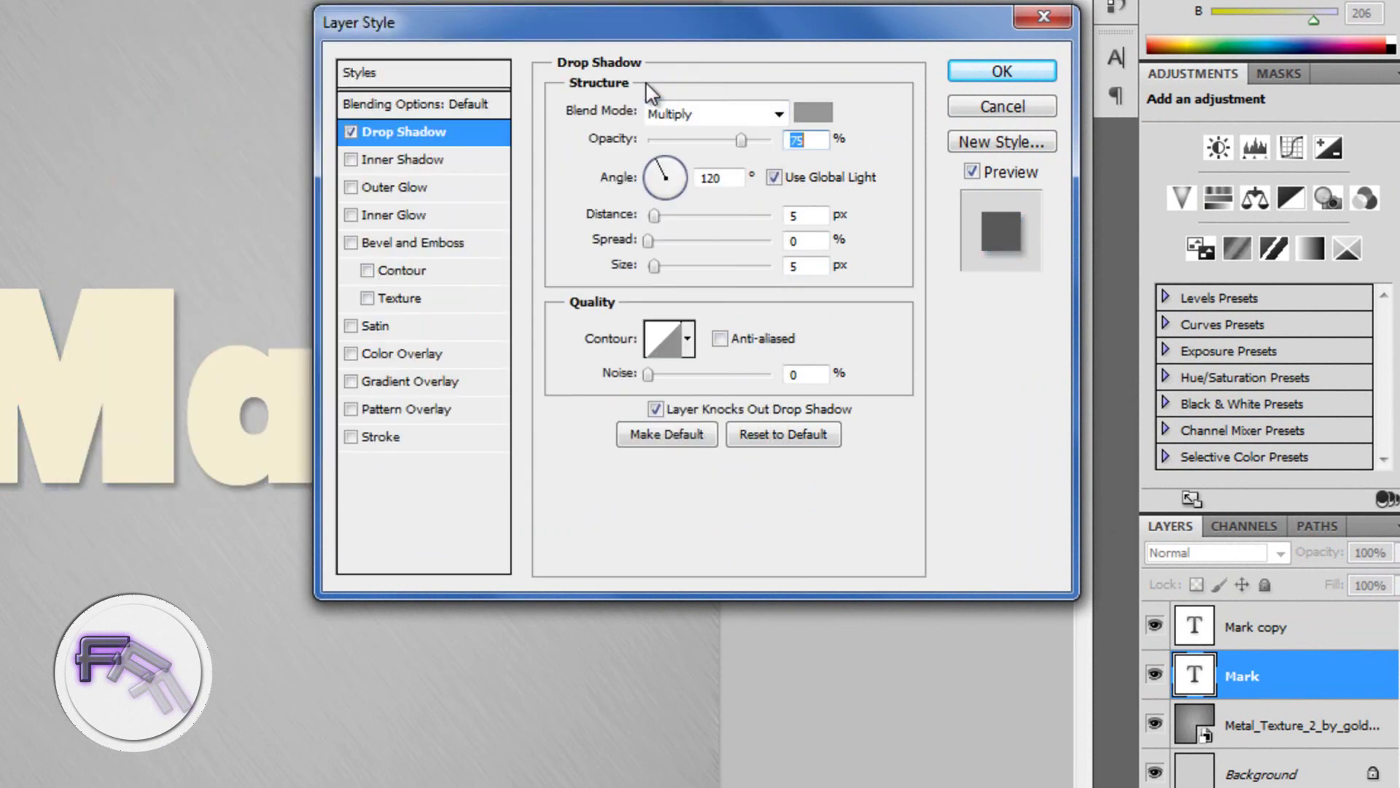
click(800, 217)
text(38)
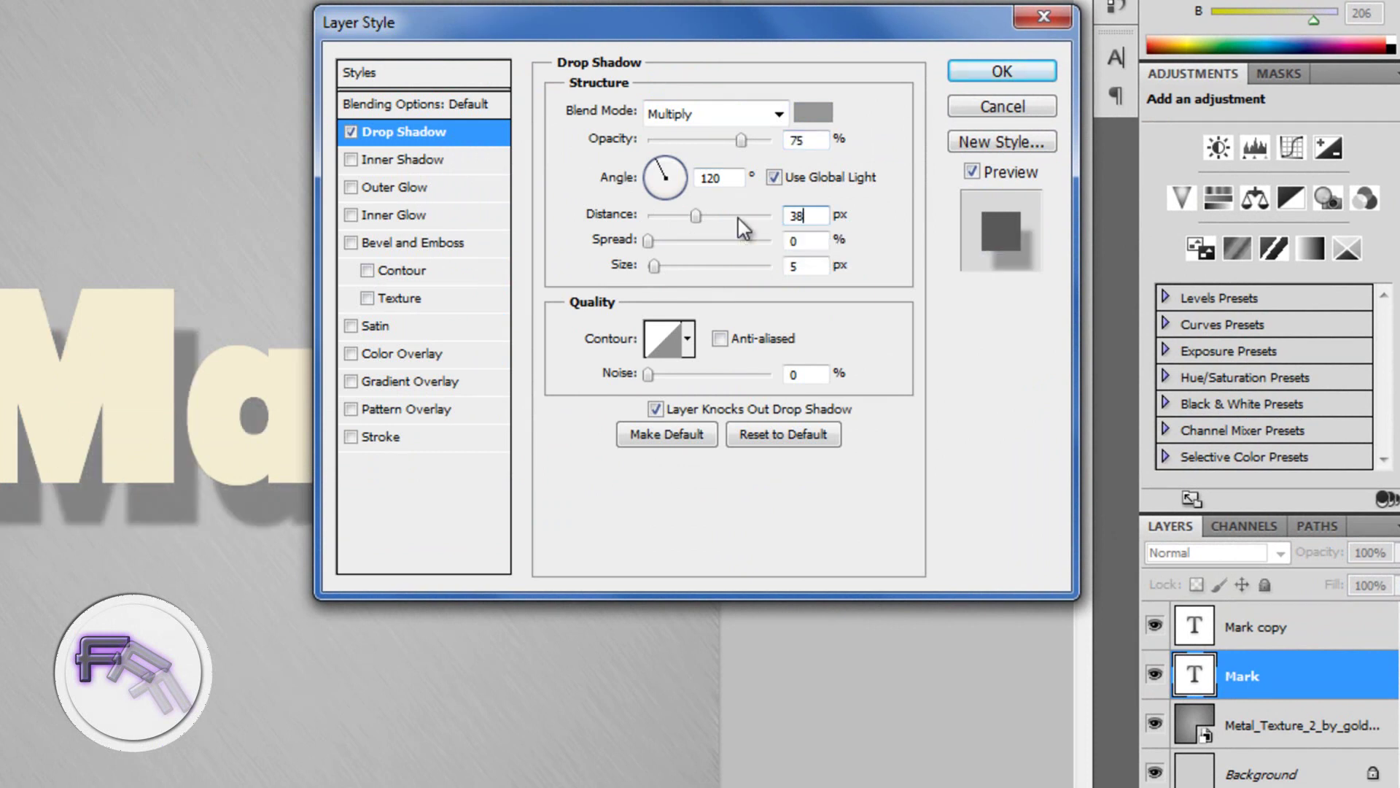
Add a Bevel and Emboss effect with the Stroke Emboss style and a depth of 755%.
click(430, 243)
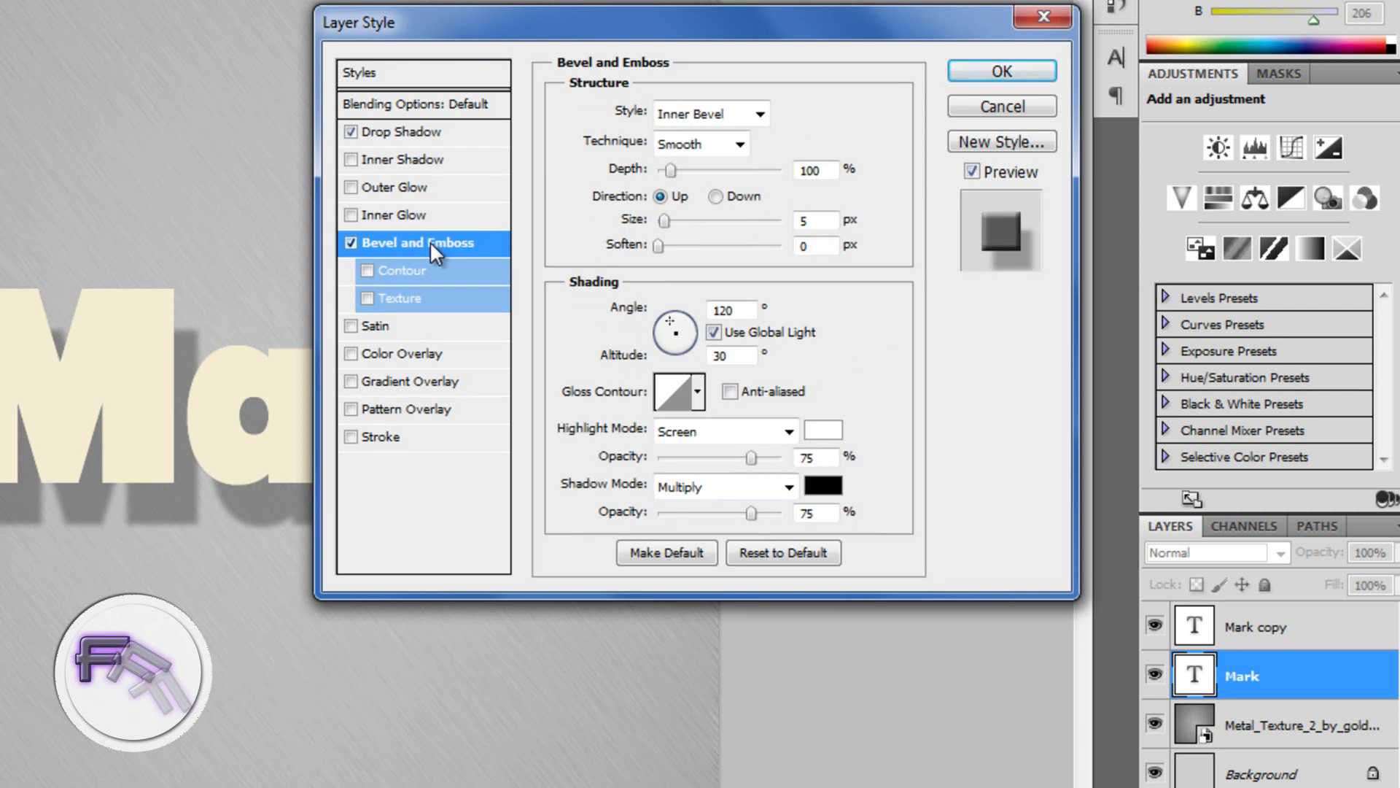
click(689, 113)
click(682, 216)
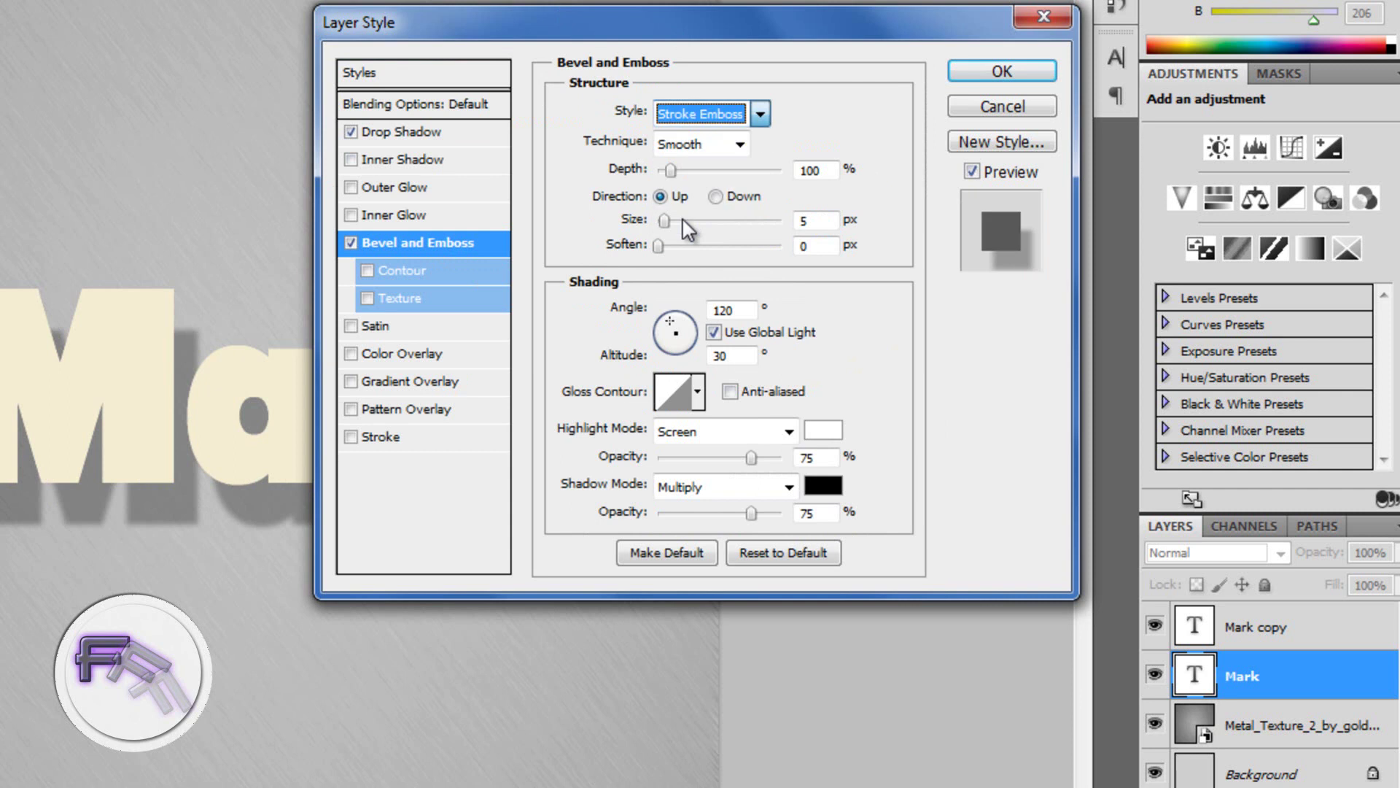
drag(821, 173, 779, 175)
text(755)
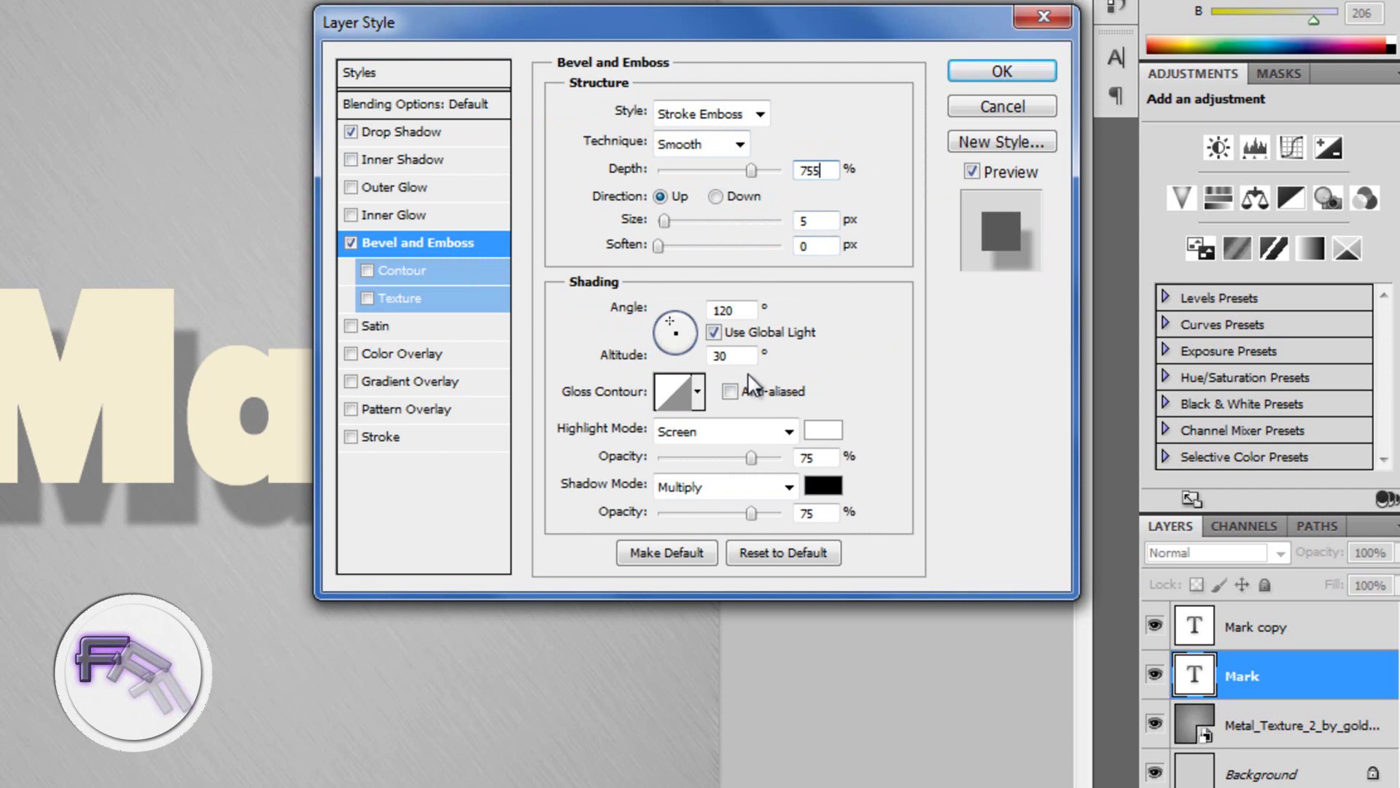
Choose the inverted-cone gloss contour for the bevel and turn on its anti-aliasing.
click(687, 388)
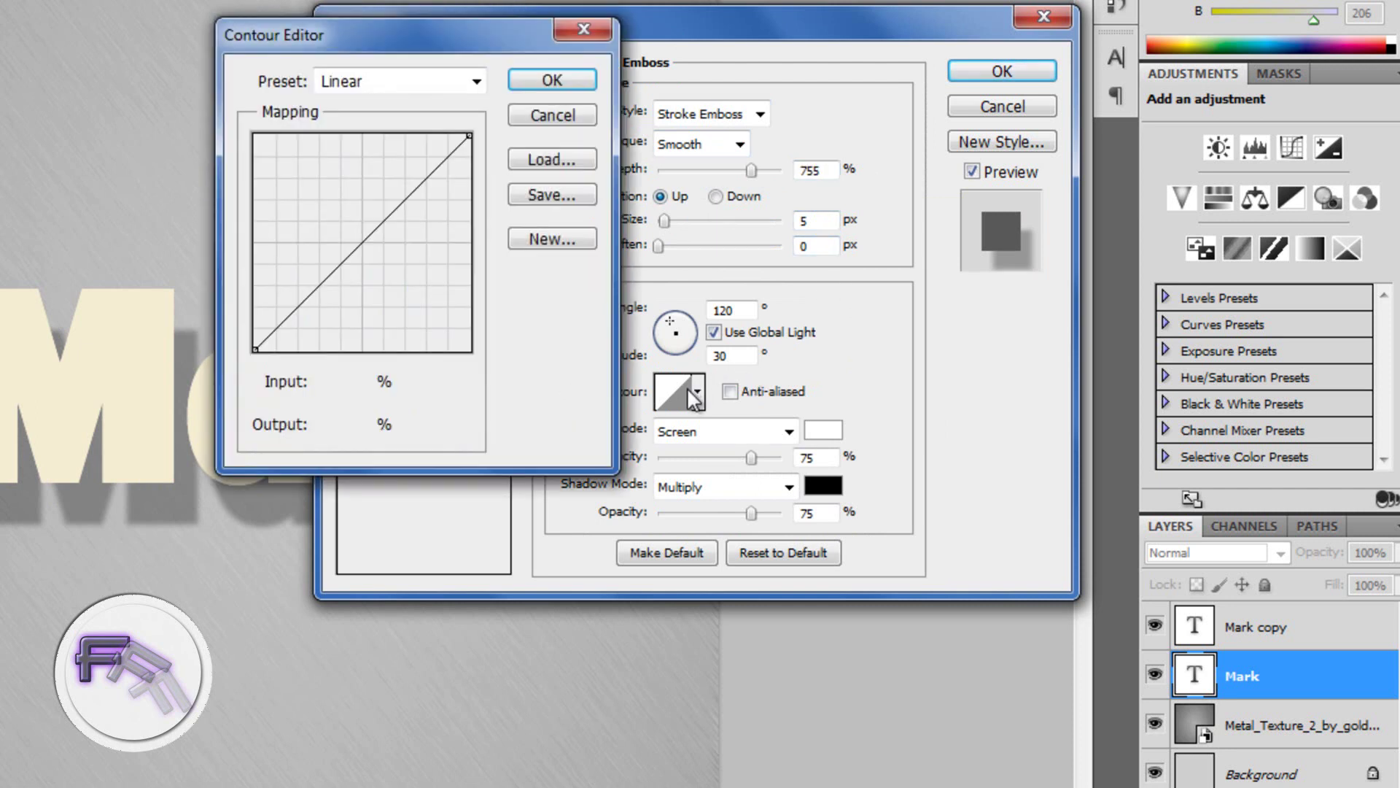
click(576, 33)
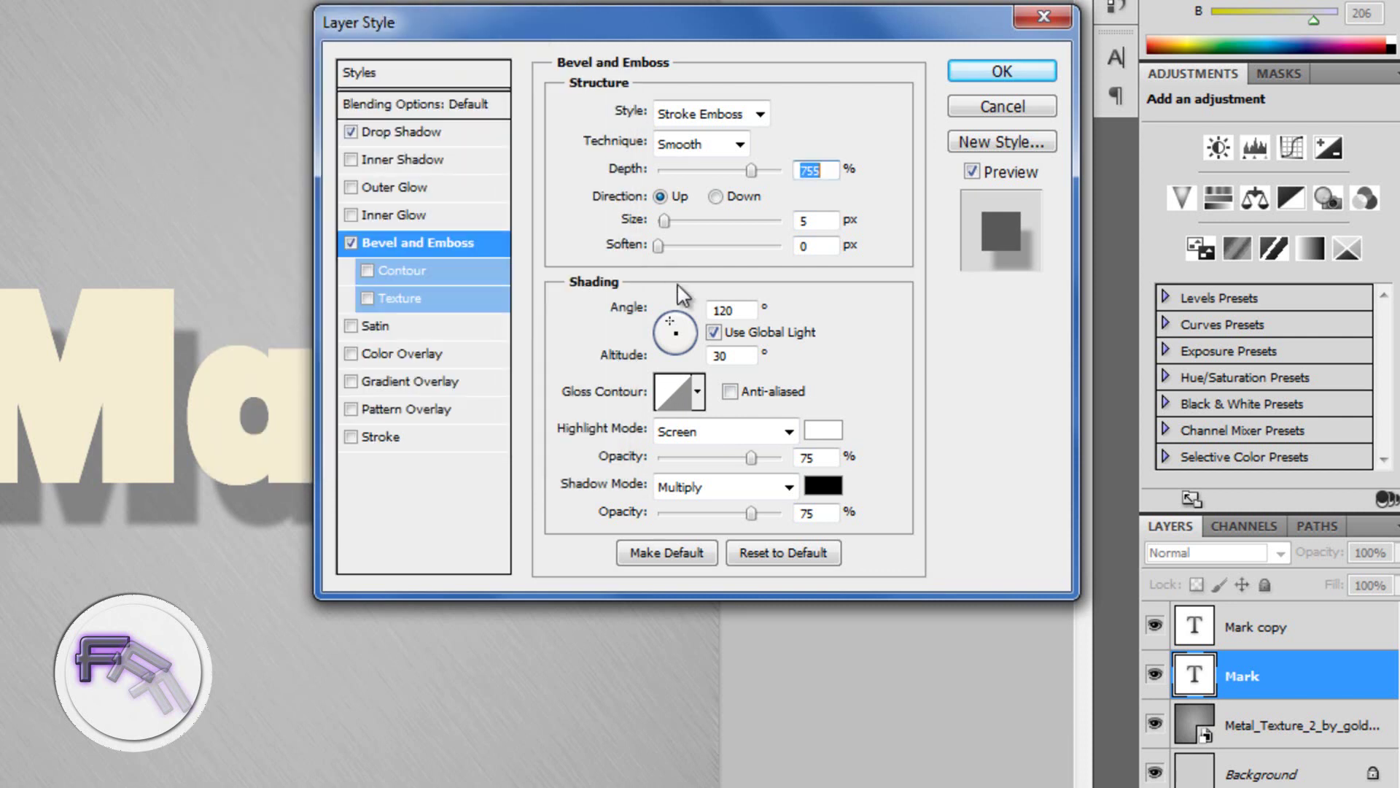
click(698, 392)
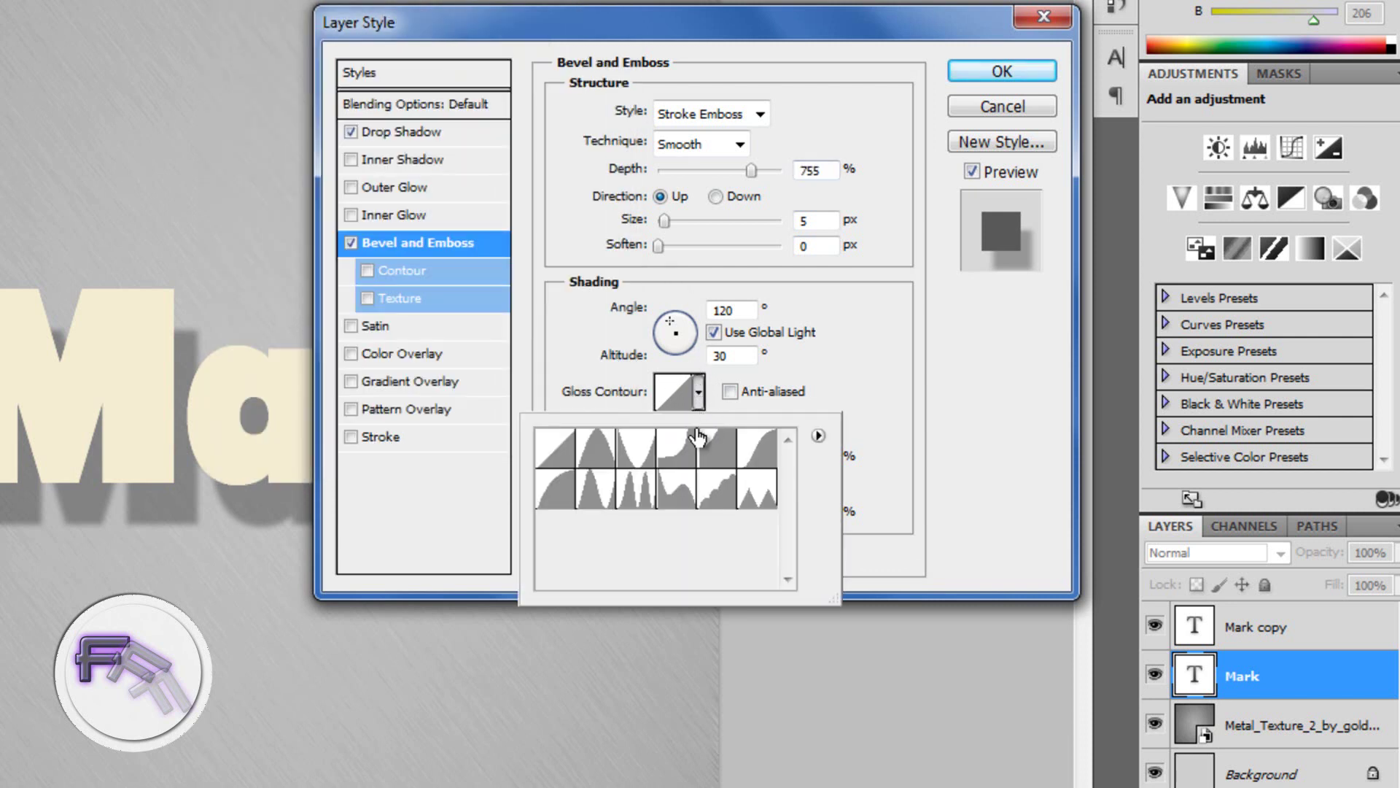
click(651, 457)
click(846, 395)
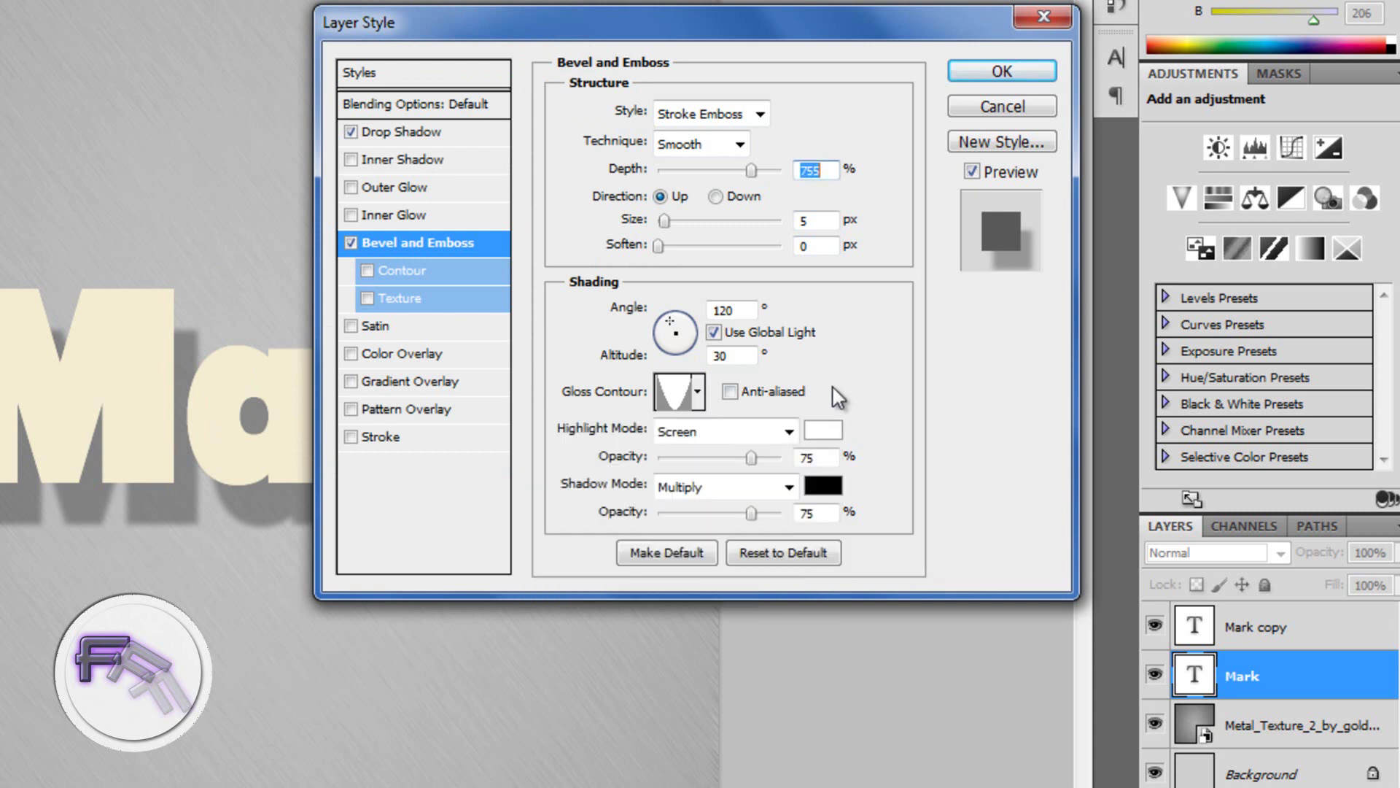
click(731, 394)
Add a 5 px stroke in color f4efde to the original text layer.
click(351, 437)
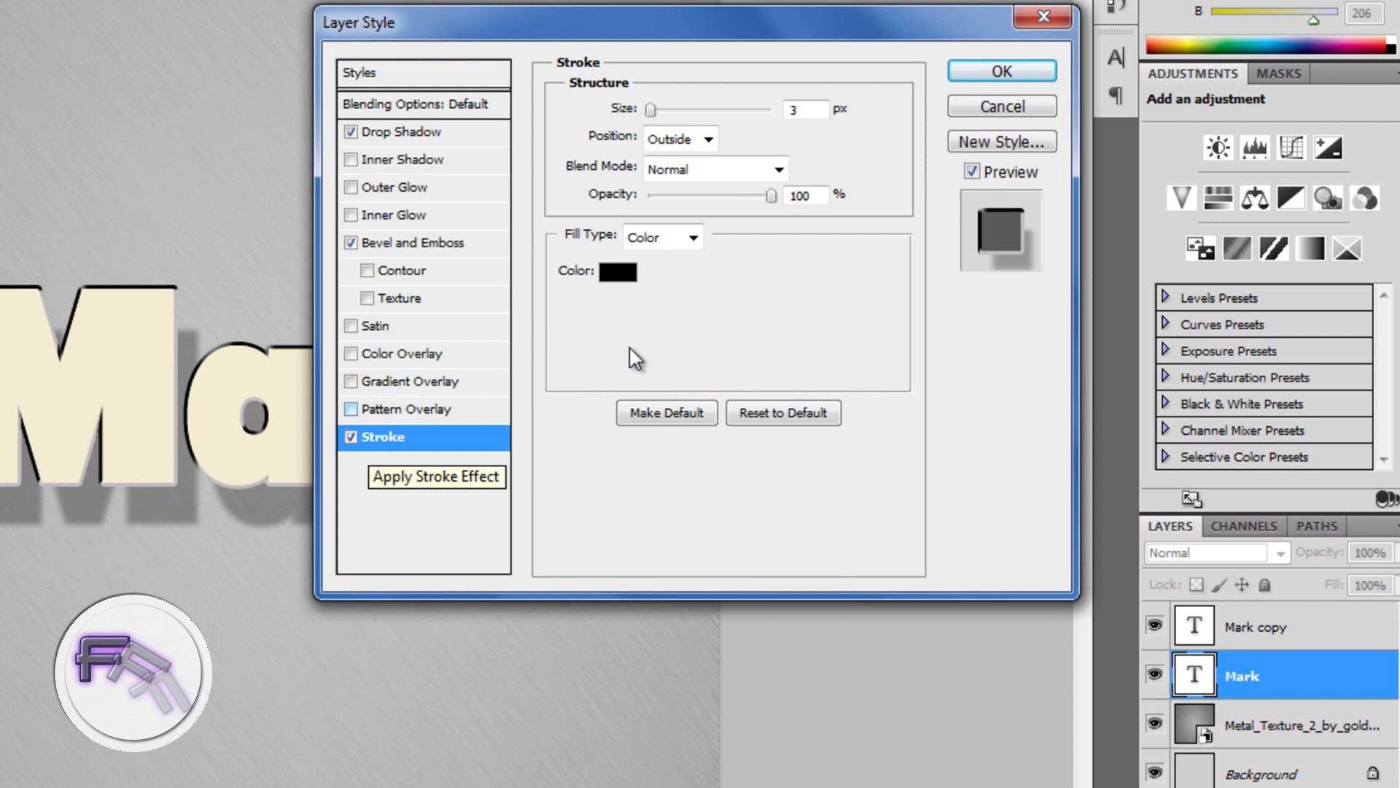
drag(811, 119, 778, 116)
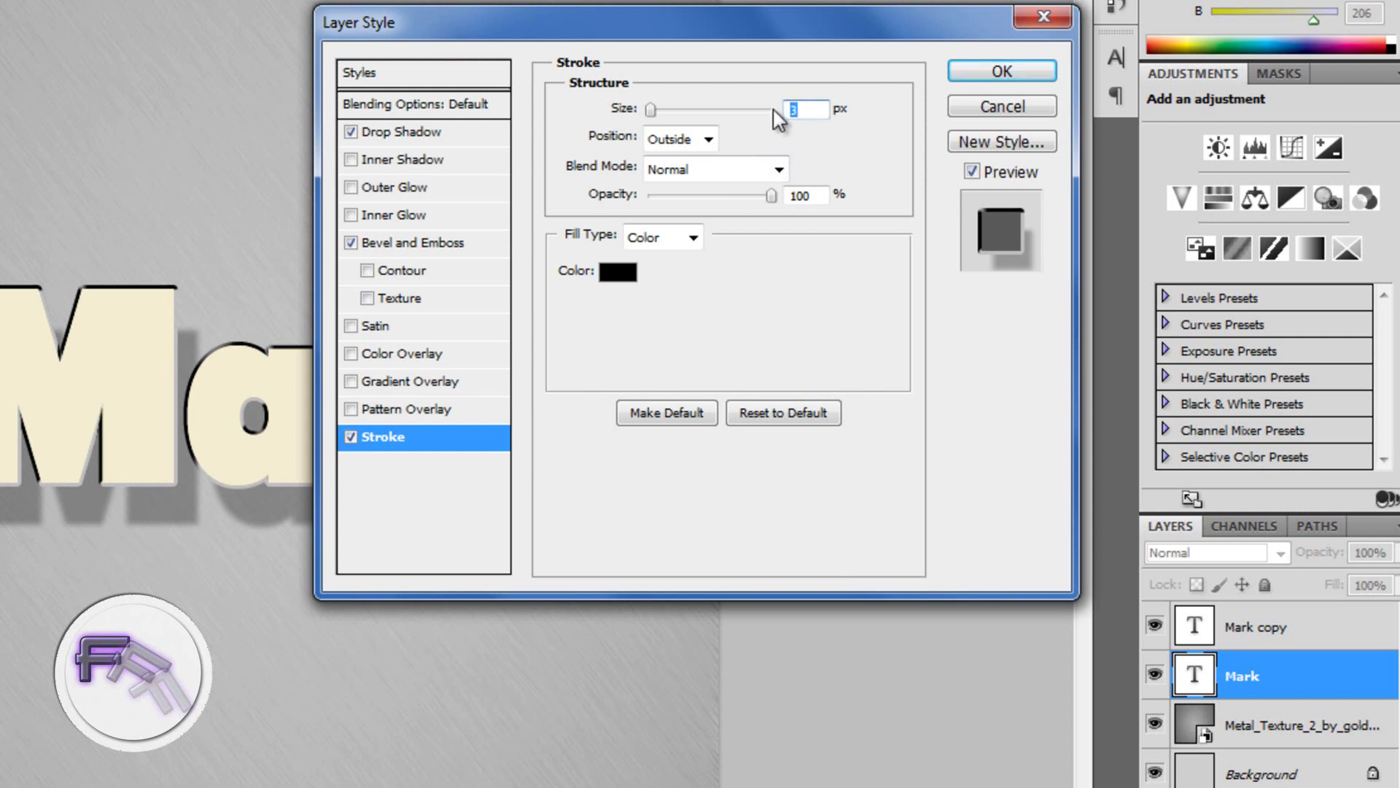
text(5)
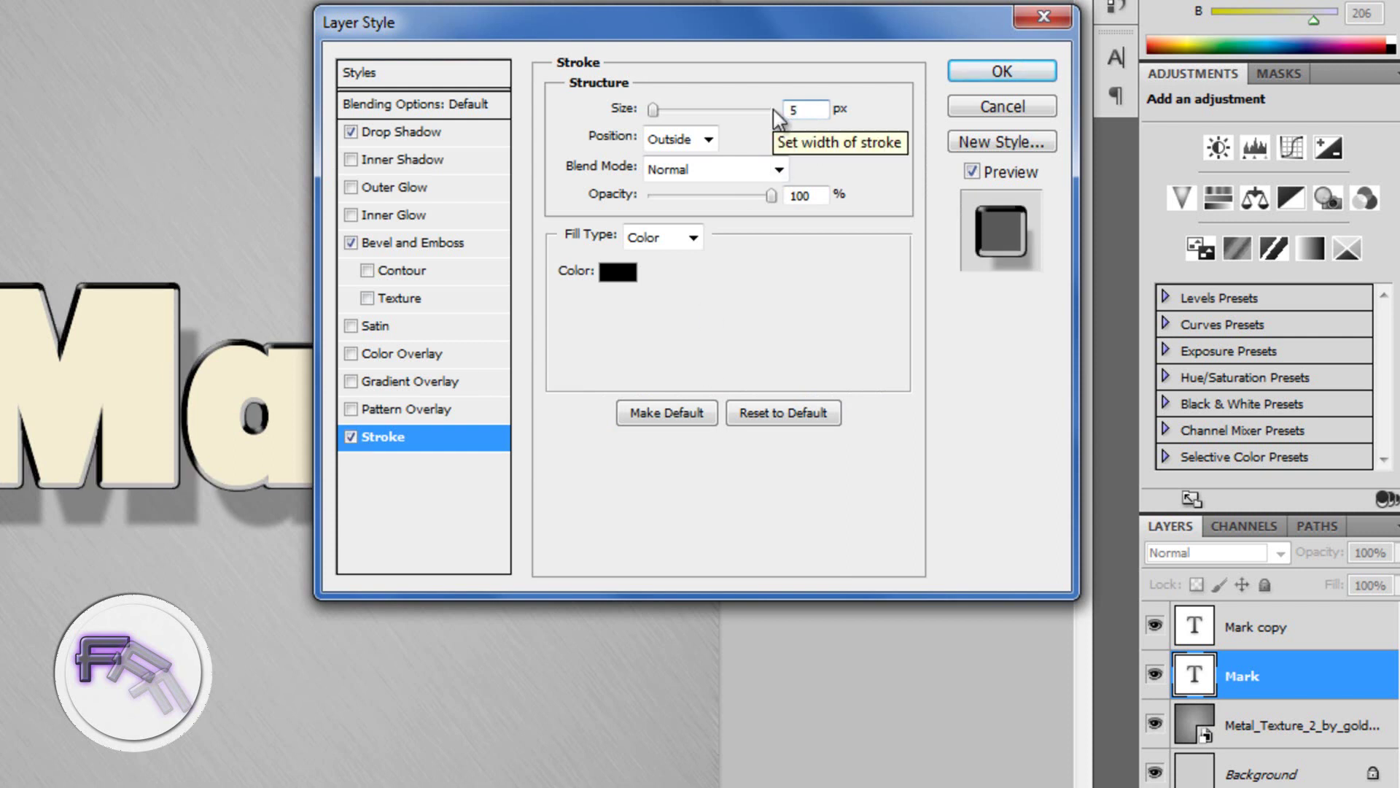
click(616, 271)
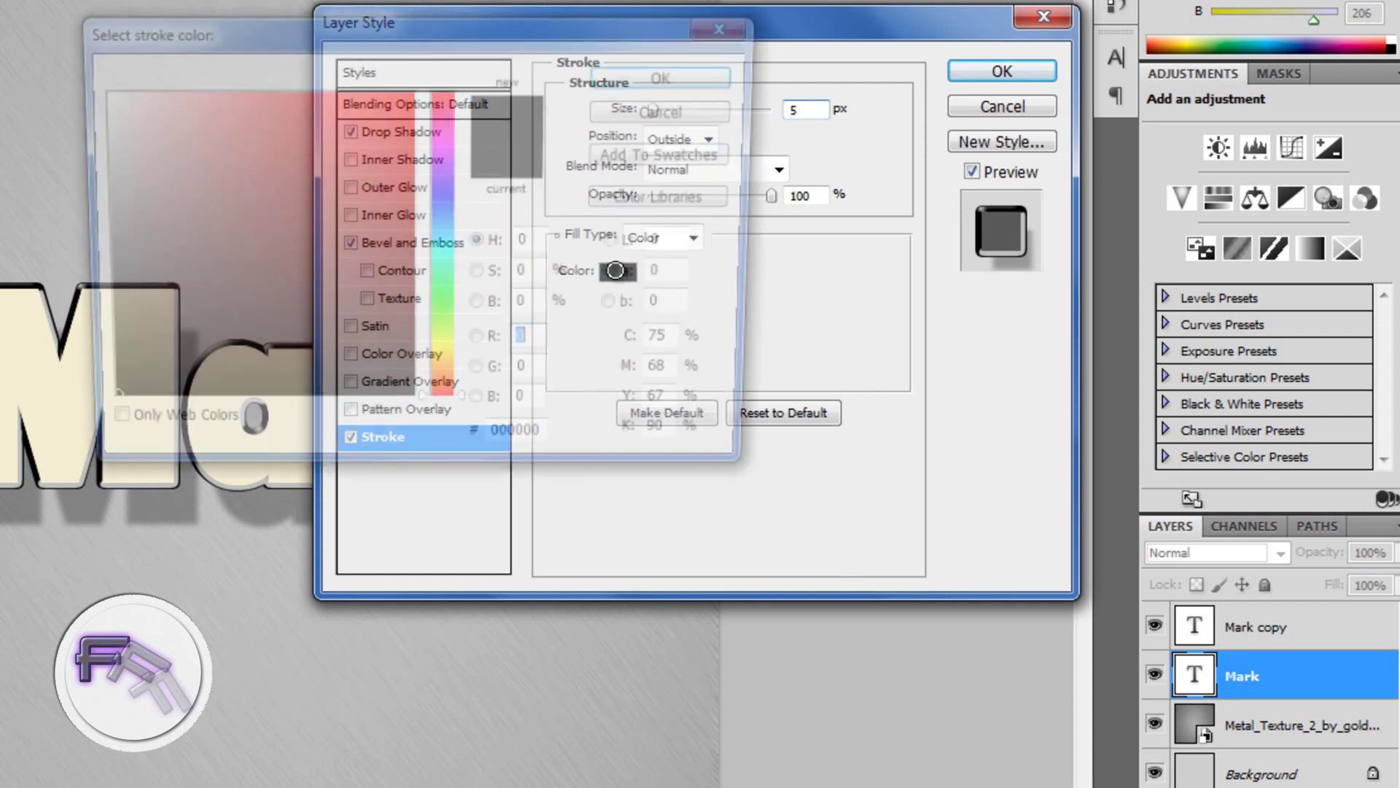
drag(546, 449, 492, 450)
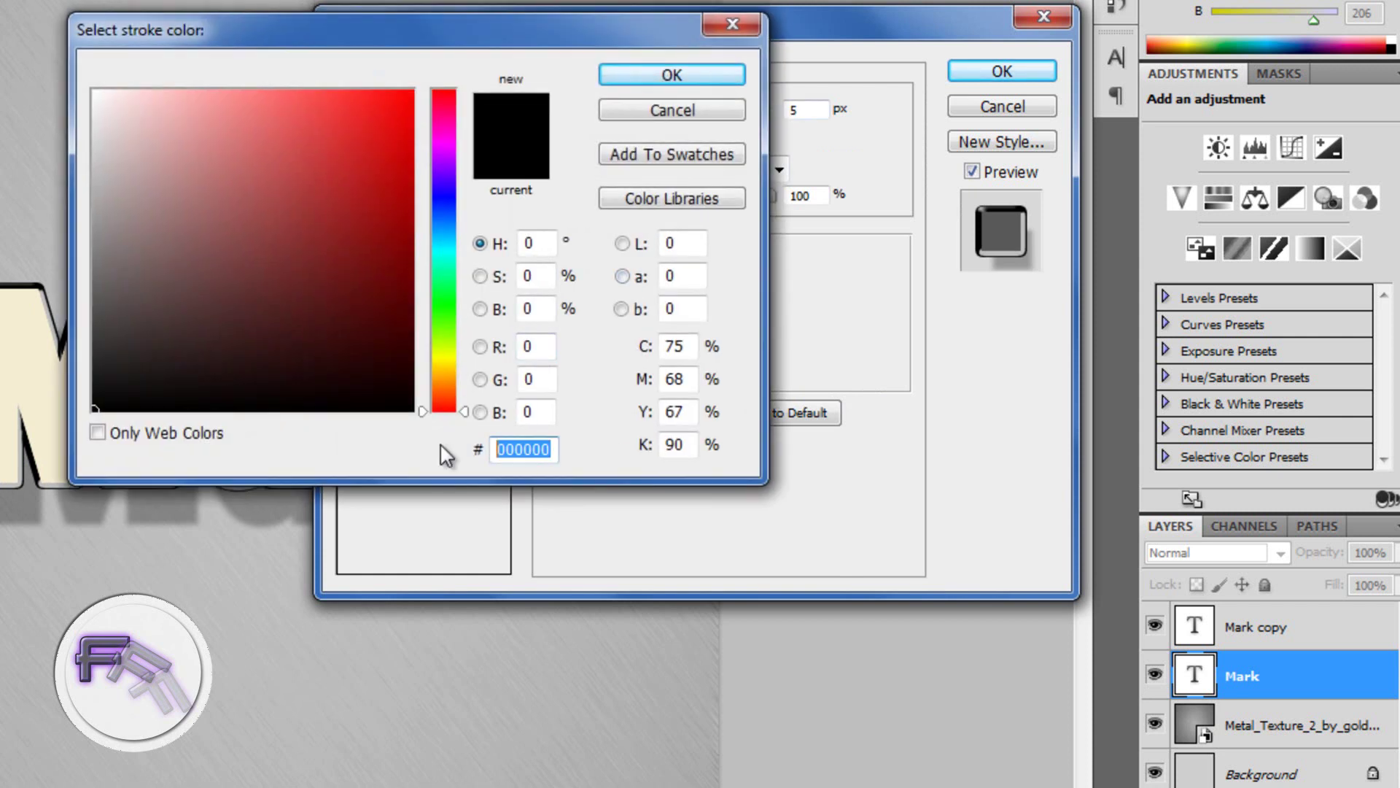
text(f43)
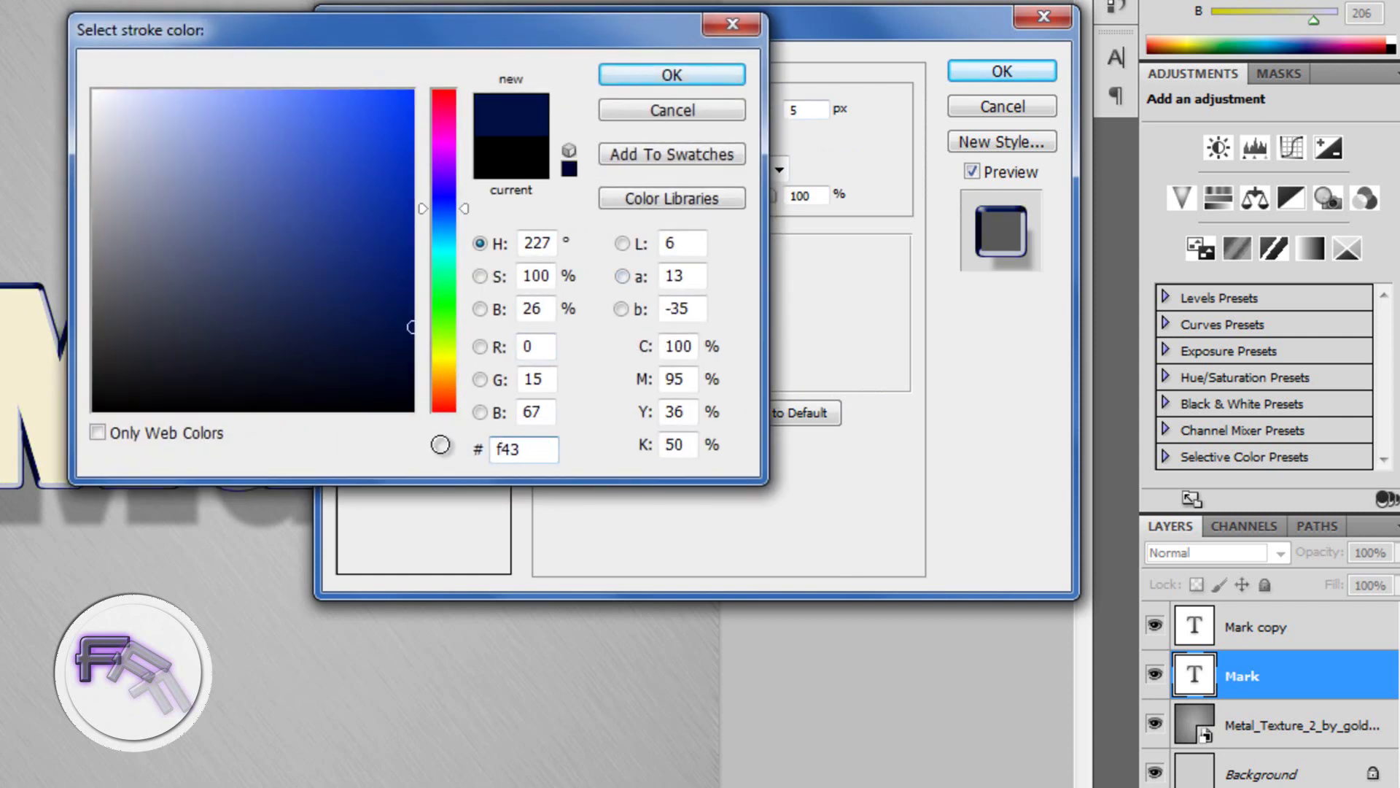
text(fde)
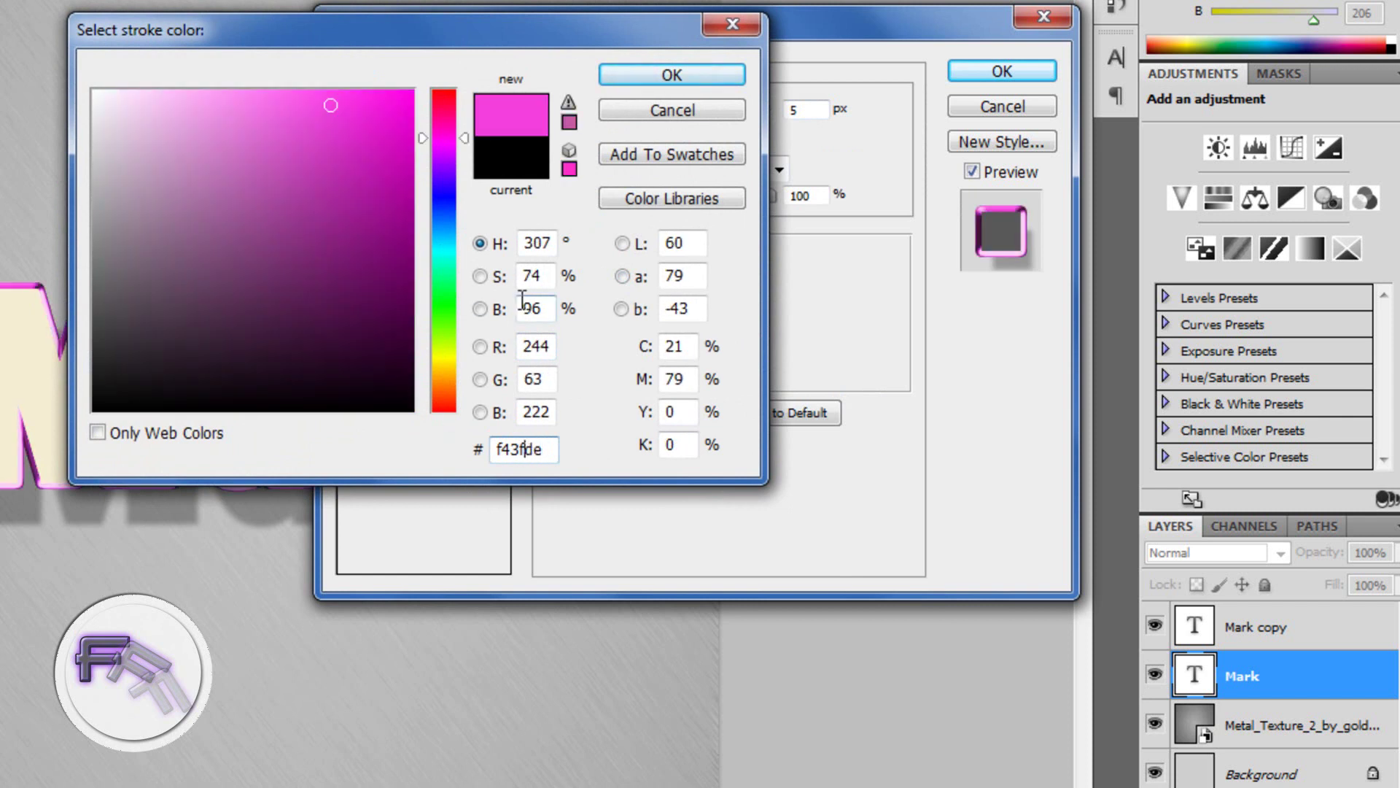
key(BackSpace)
text(e)
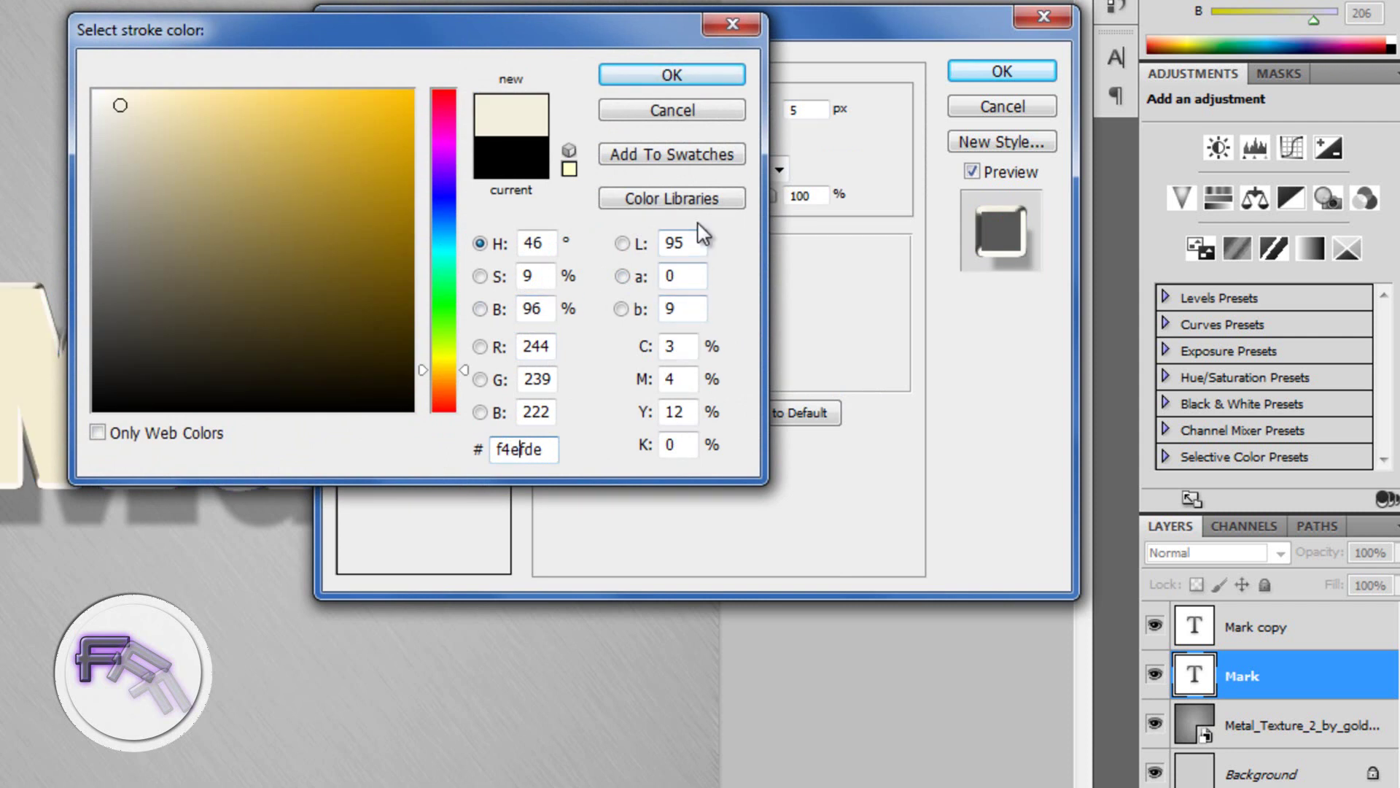
click(672, 76)
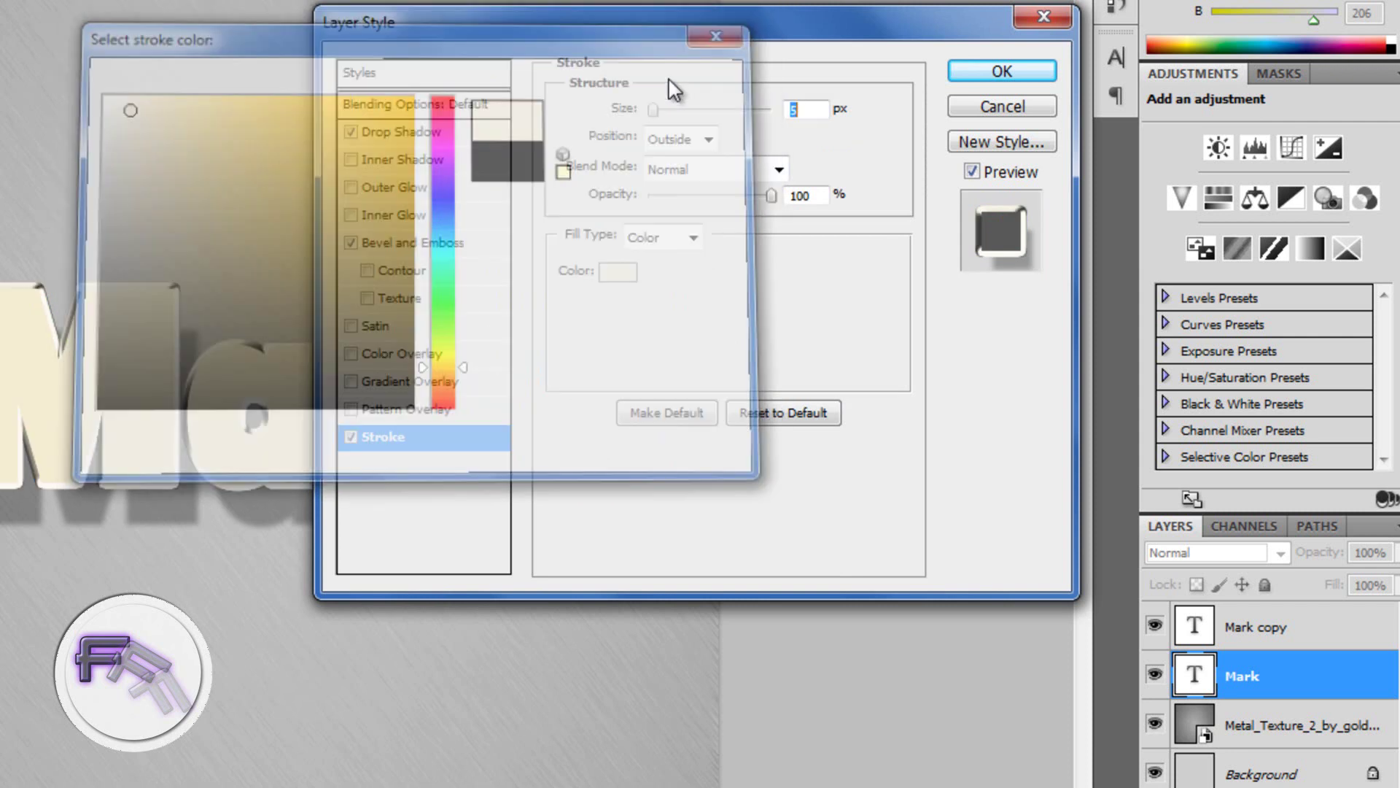
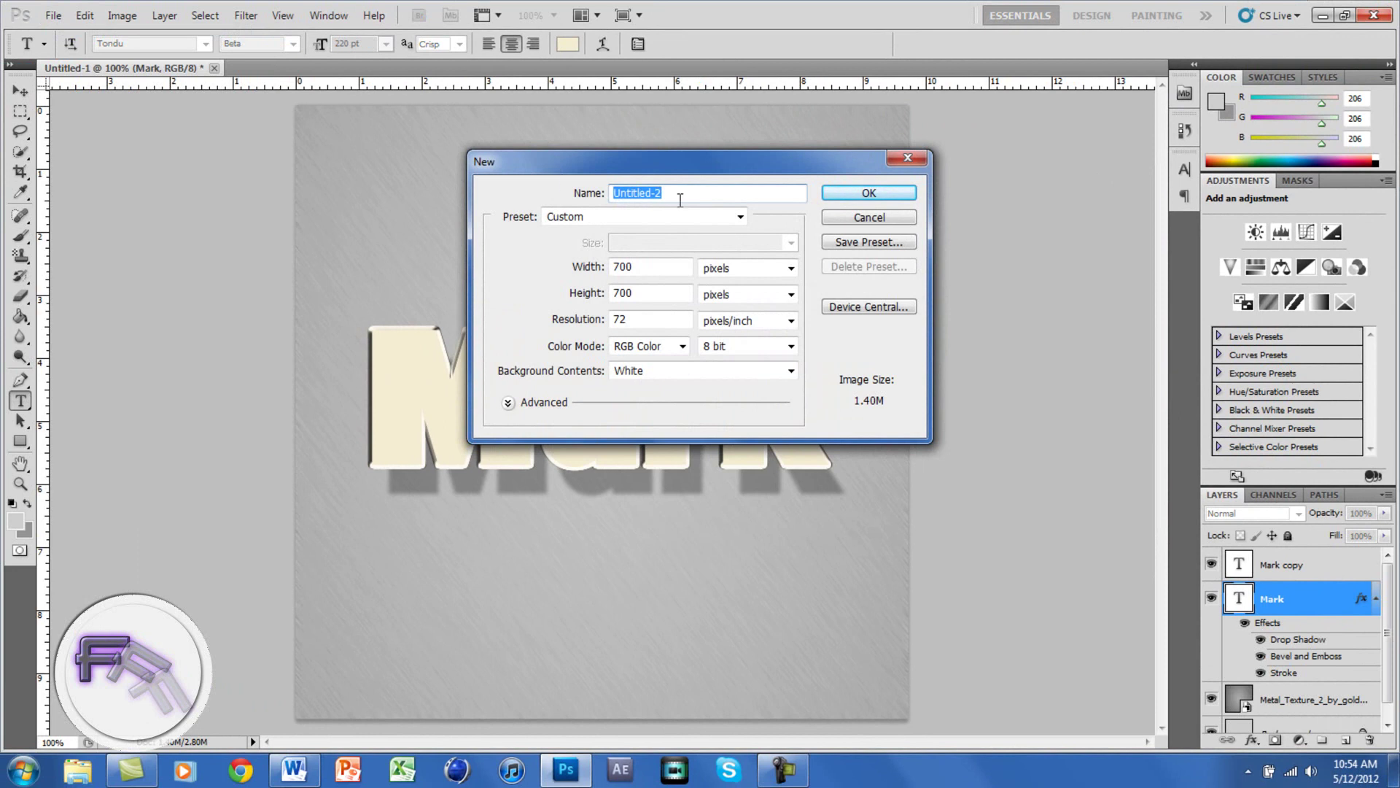
Create a new document 75 pixels wide and 75 pixels high.
click(620, 267)
text(75)
key(Tab)
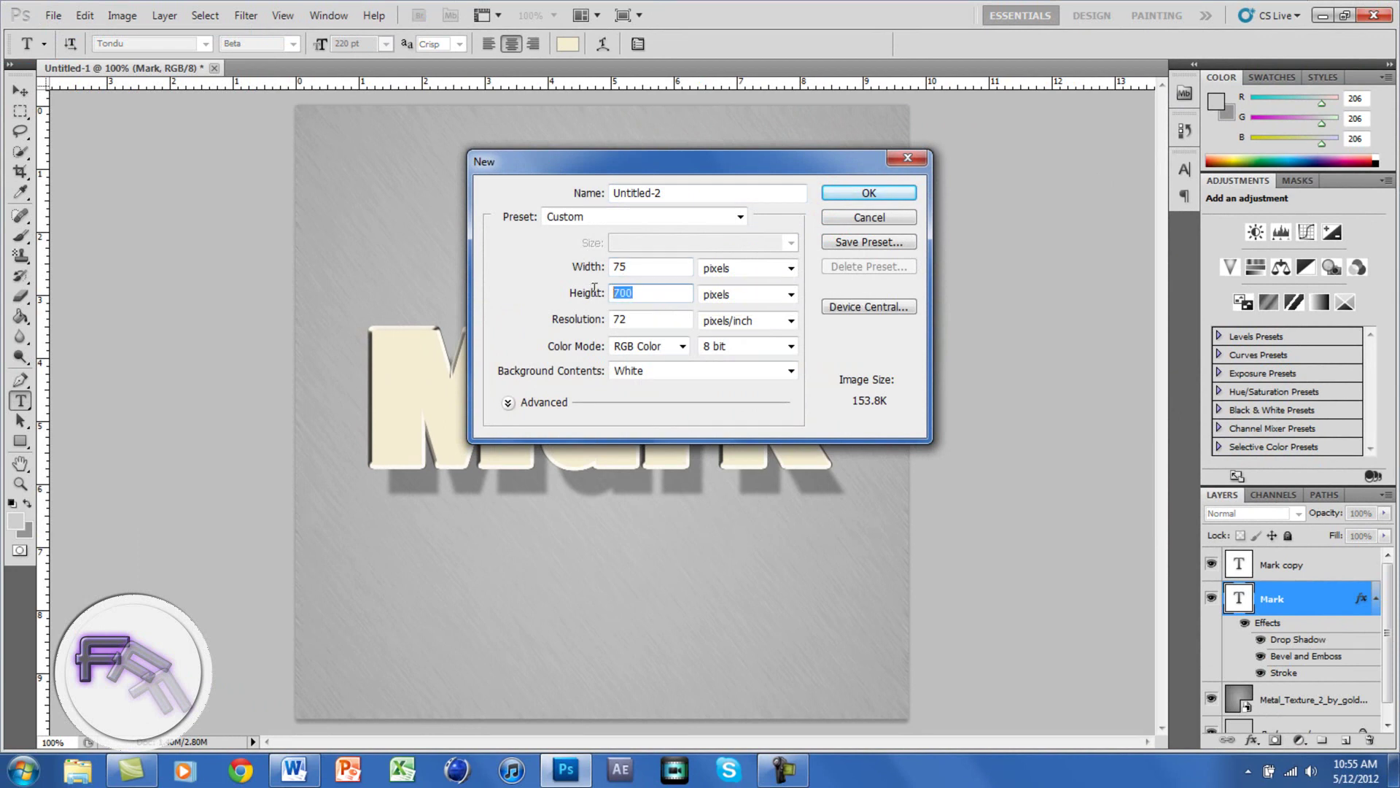
text(75)
key(Return)
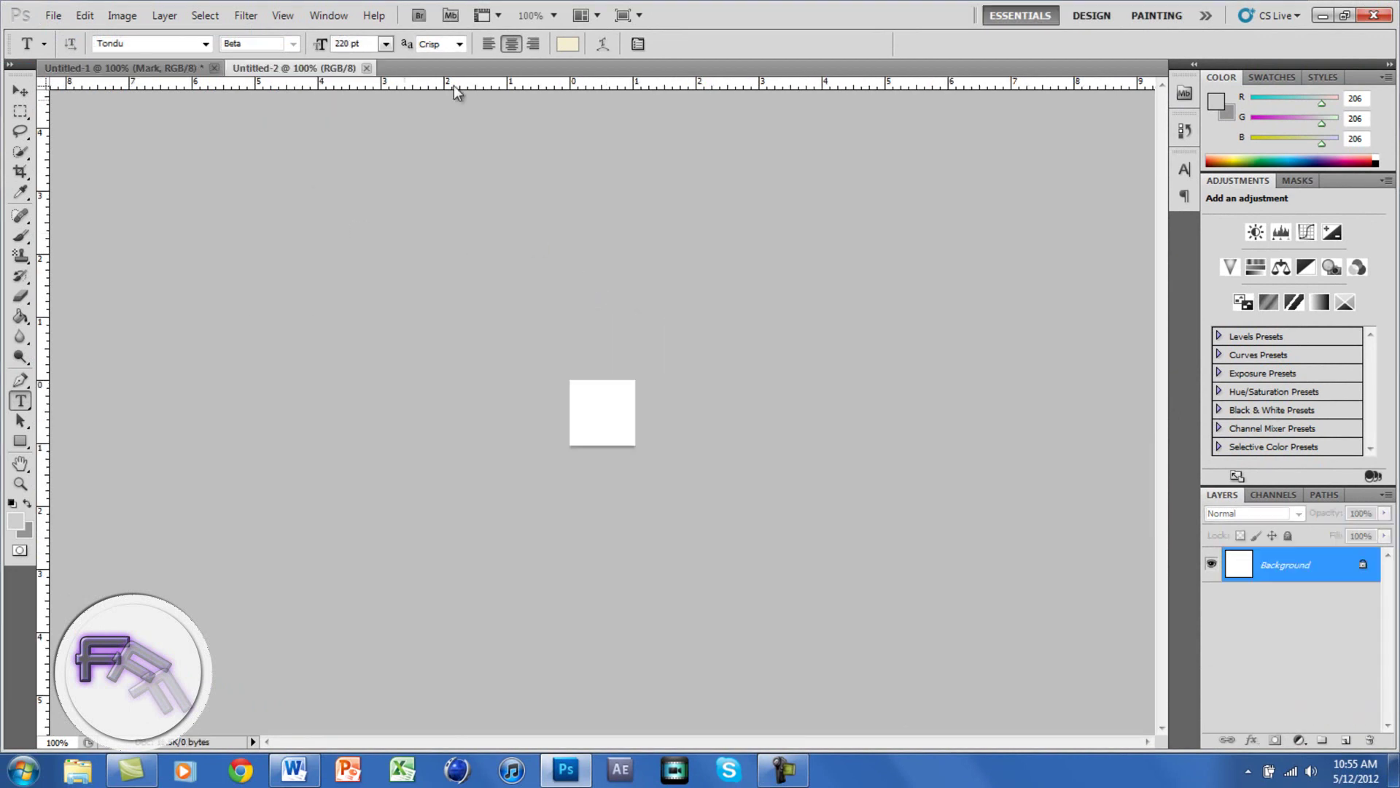
Select a diagonal staircase of small adjoining squares from the canvas's upper-right corner to its lower-left corner with the Rectangular Marquee tool.
click(553, 16)
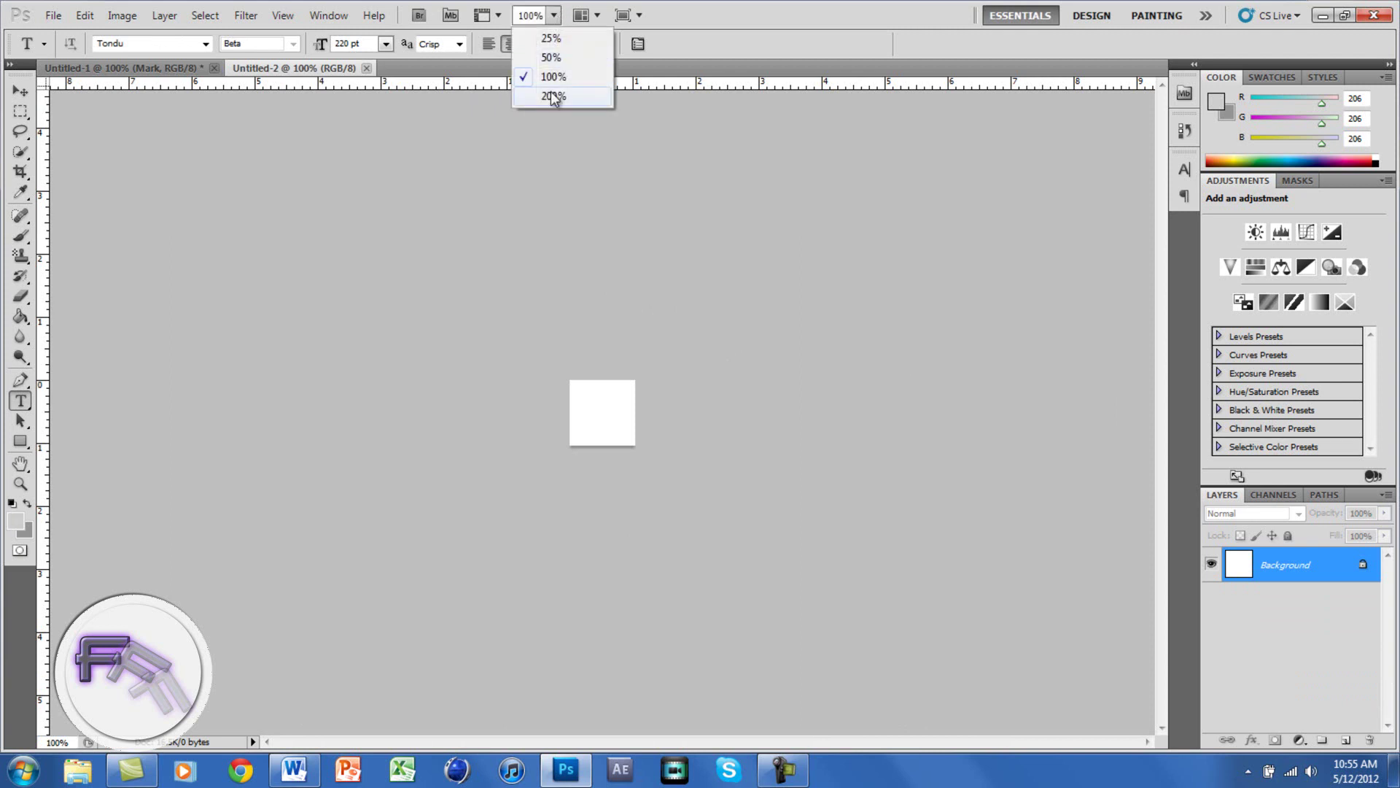
click(554, 97)
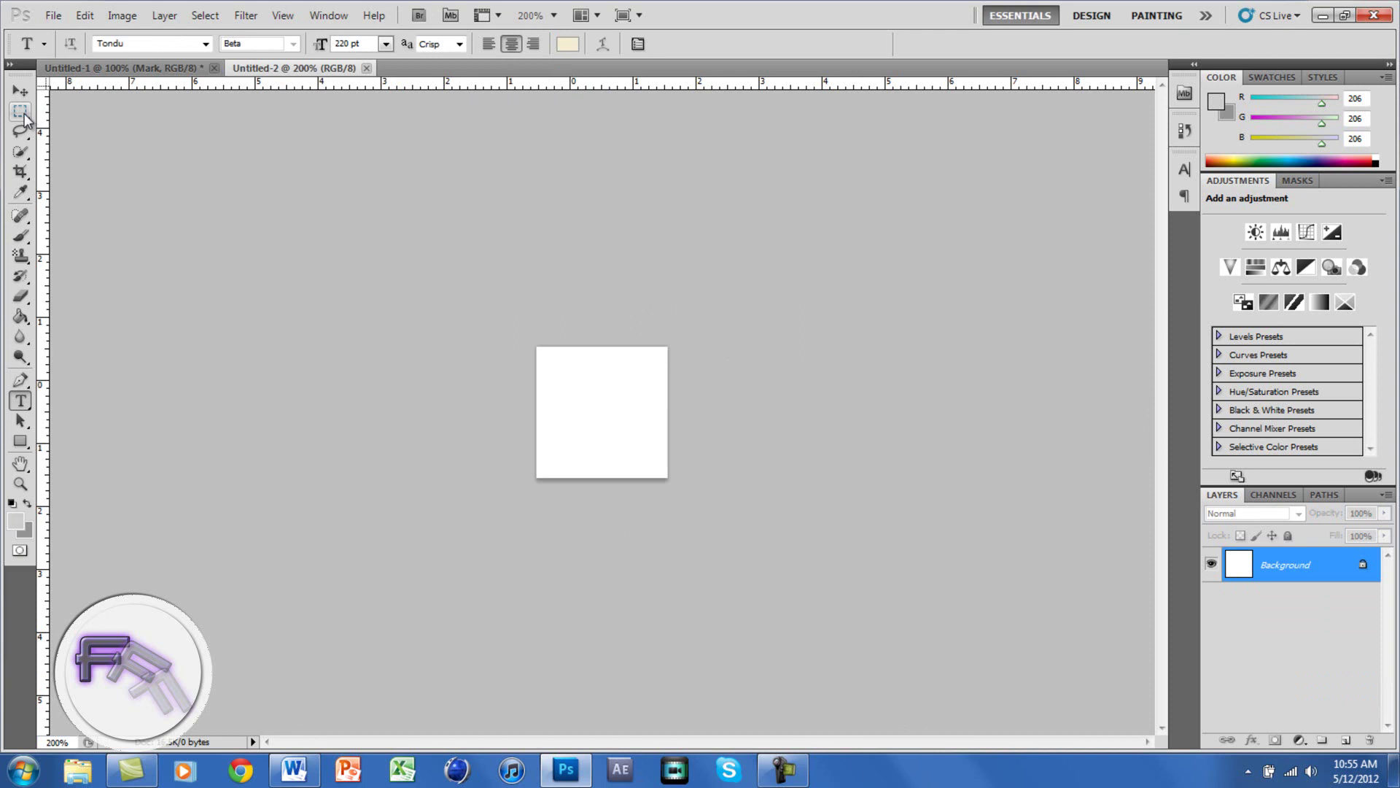
click(24, 115)
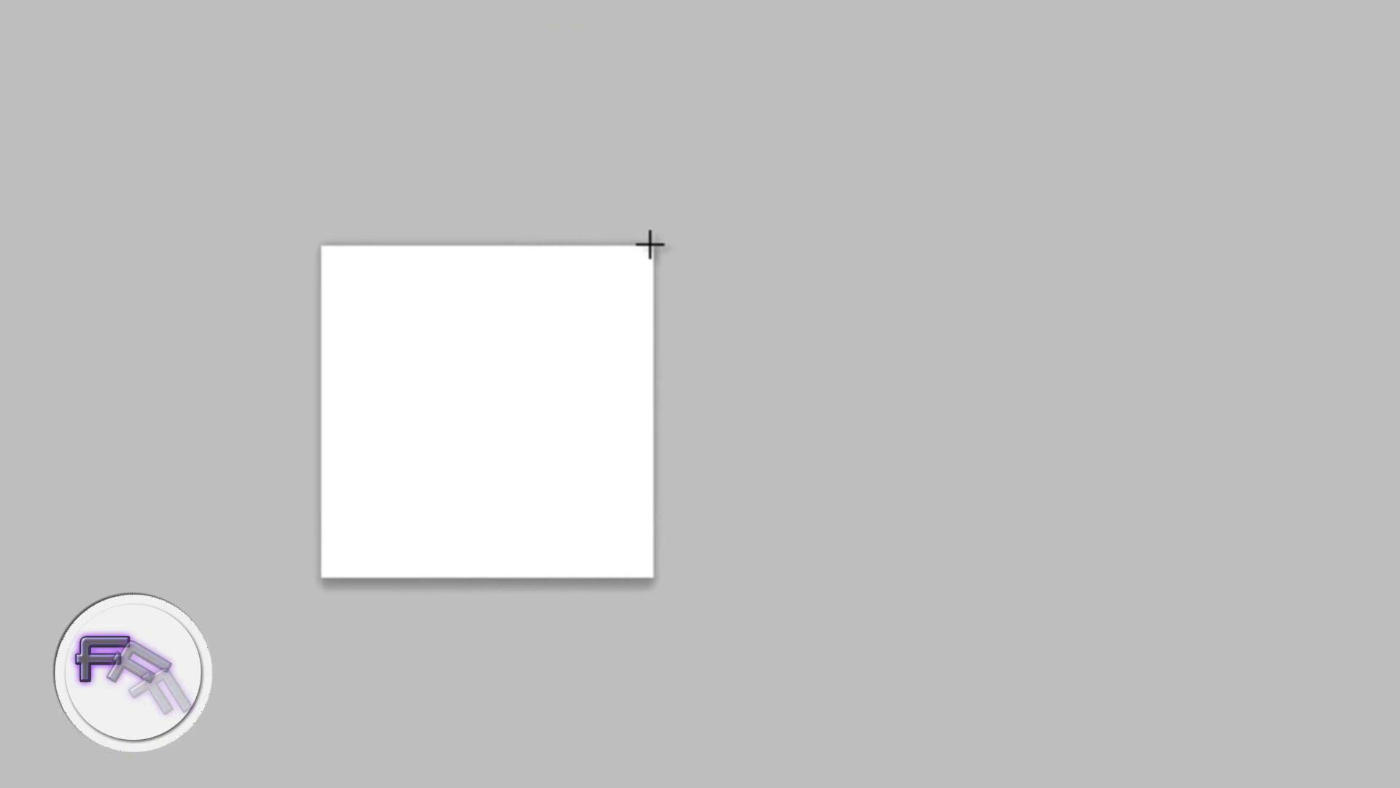
drag(651, 245, 605, 296)
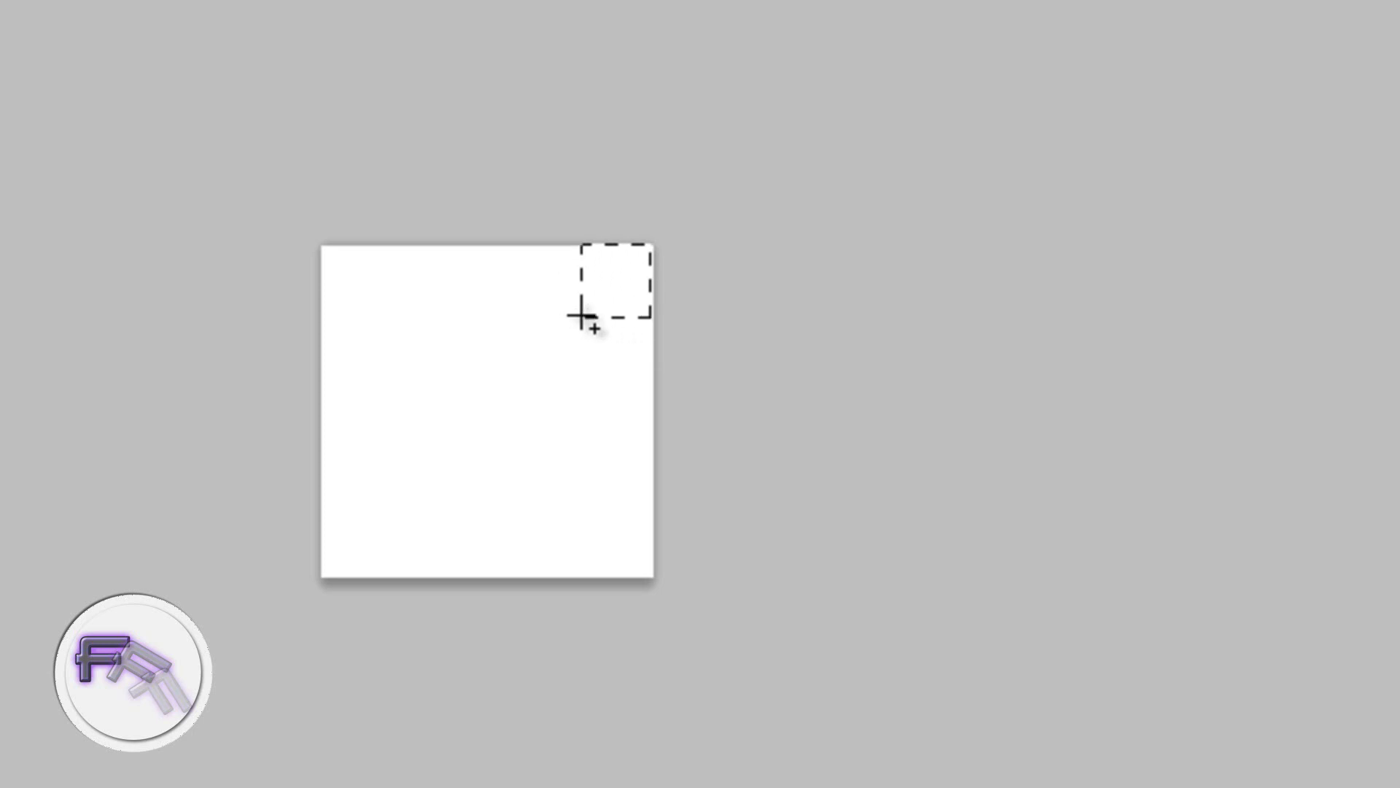
drag(541, 371, 515, 396)
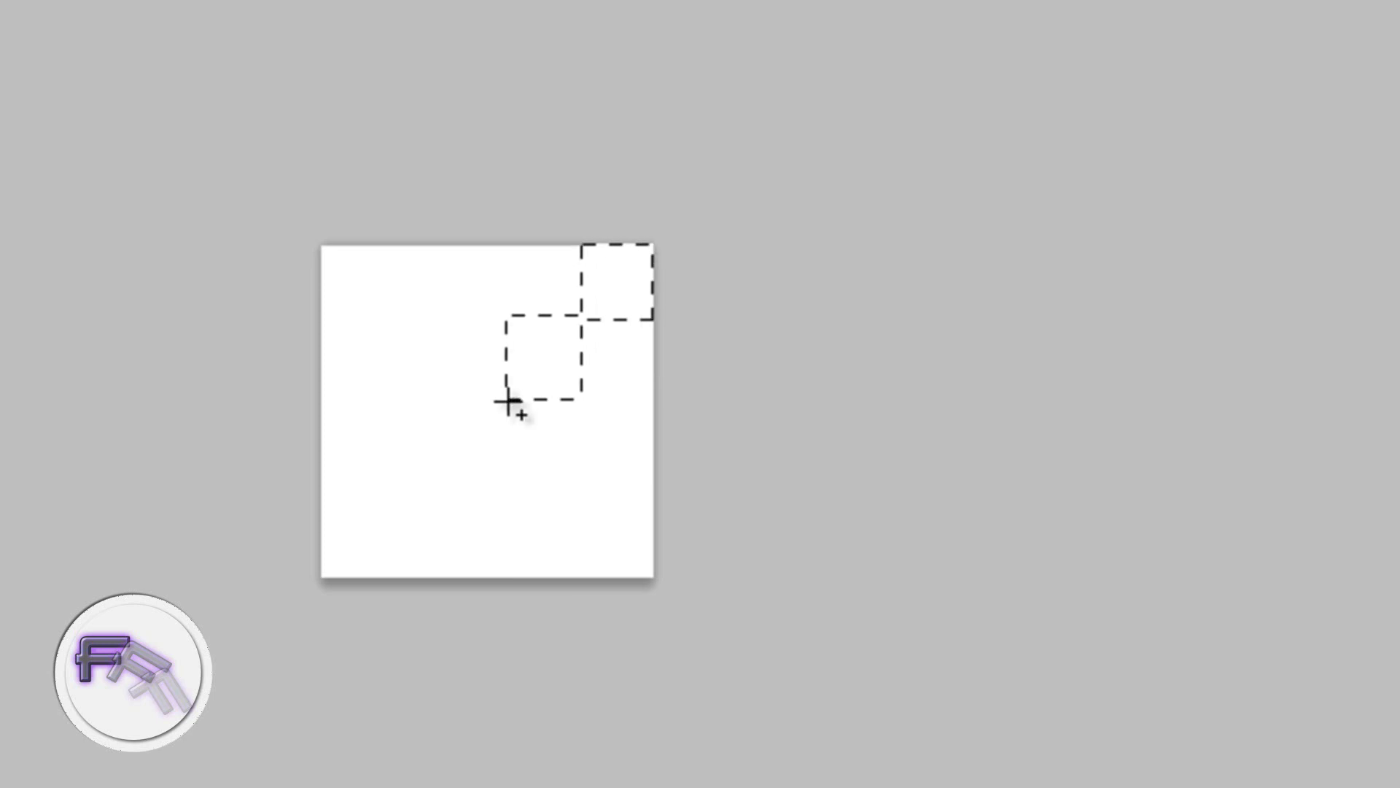
drag(452, 445, 318, 585)
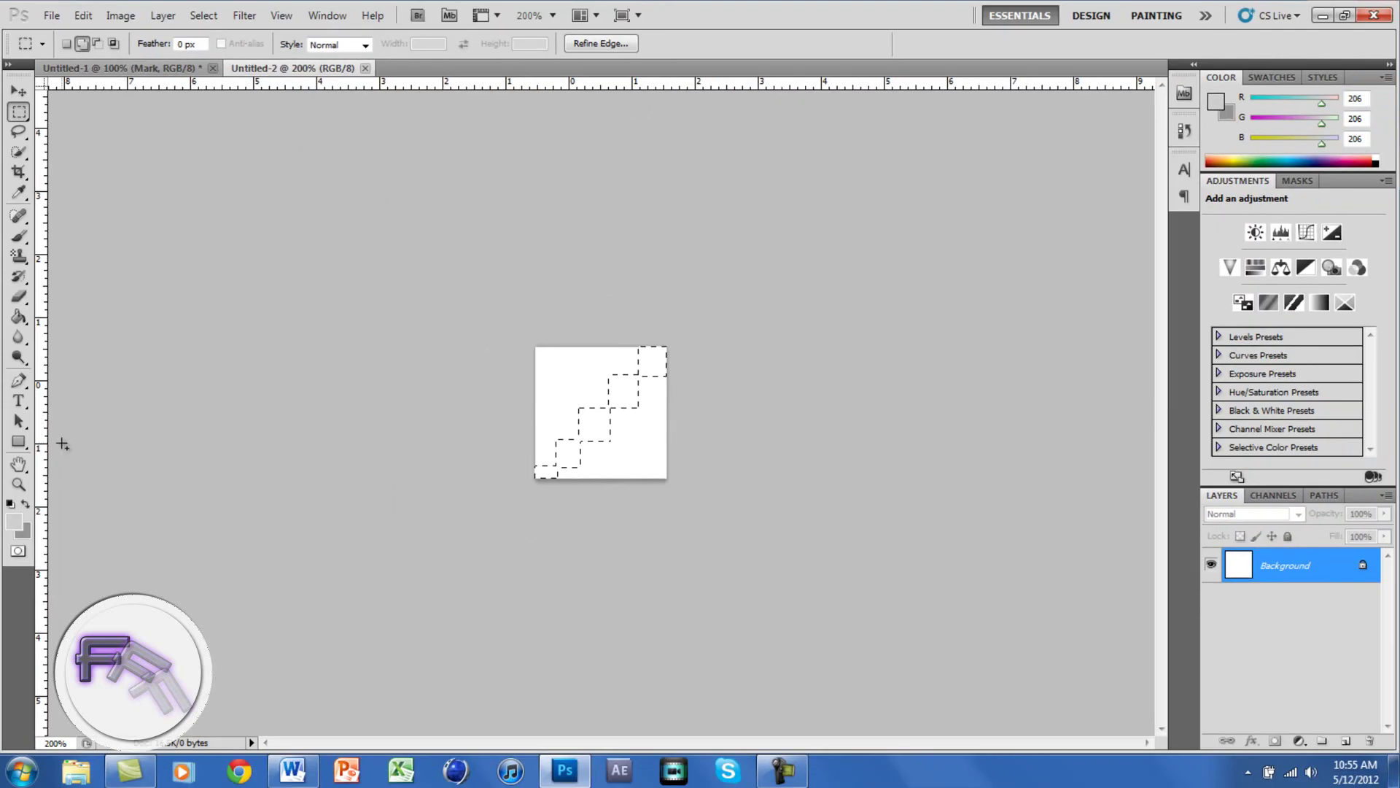
Fill the selected diagonal squares with black (000000) using the Paint Bucket tool, and deselect them.
click(18, 317)
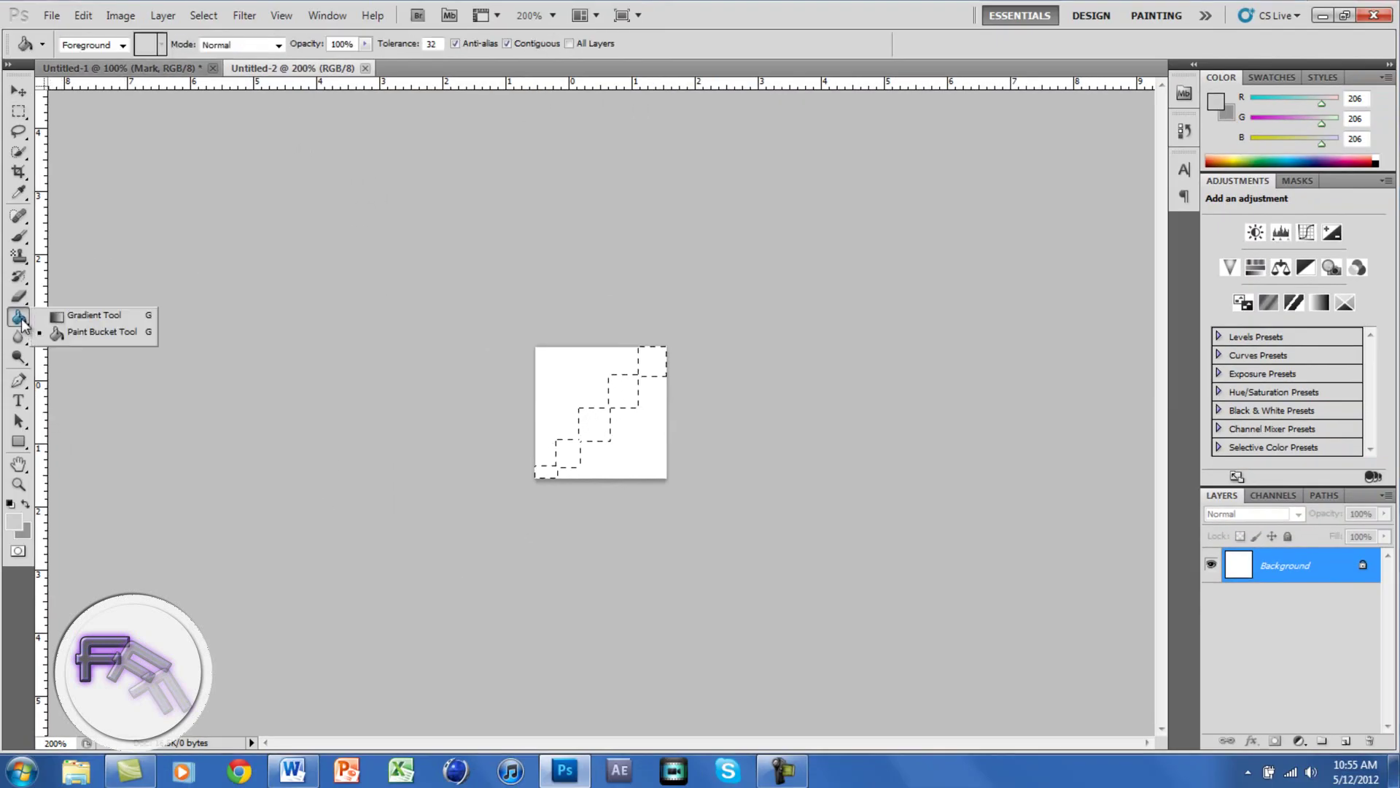
click(57, 333)
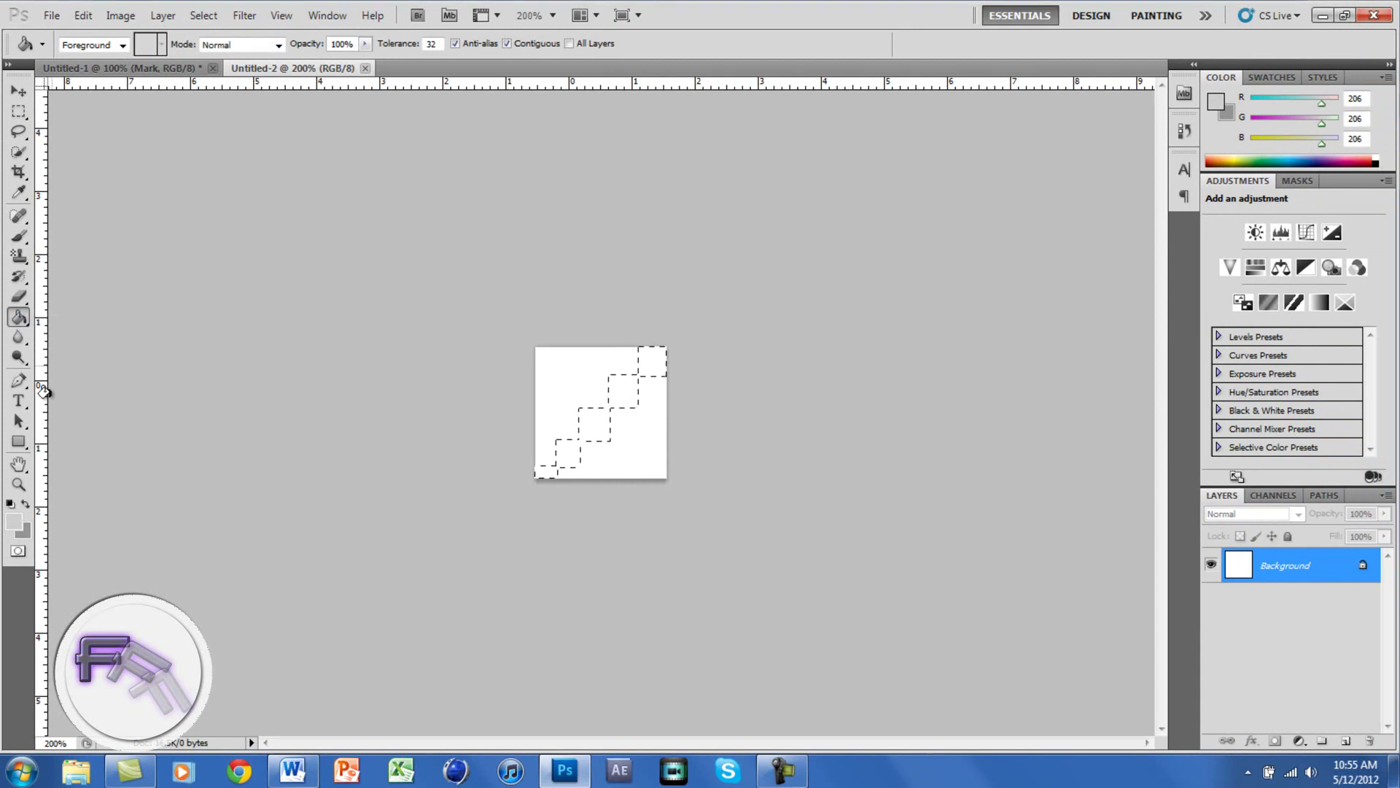
click(15, 520)
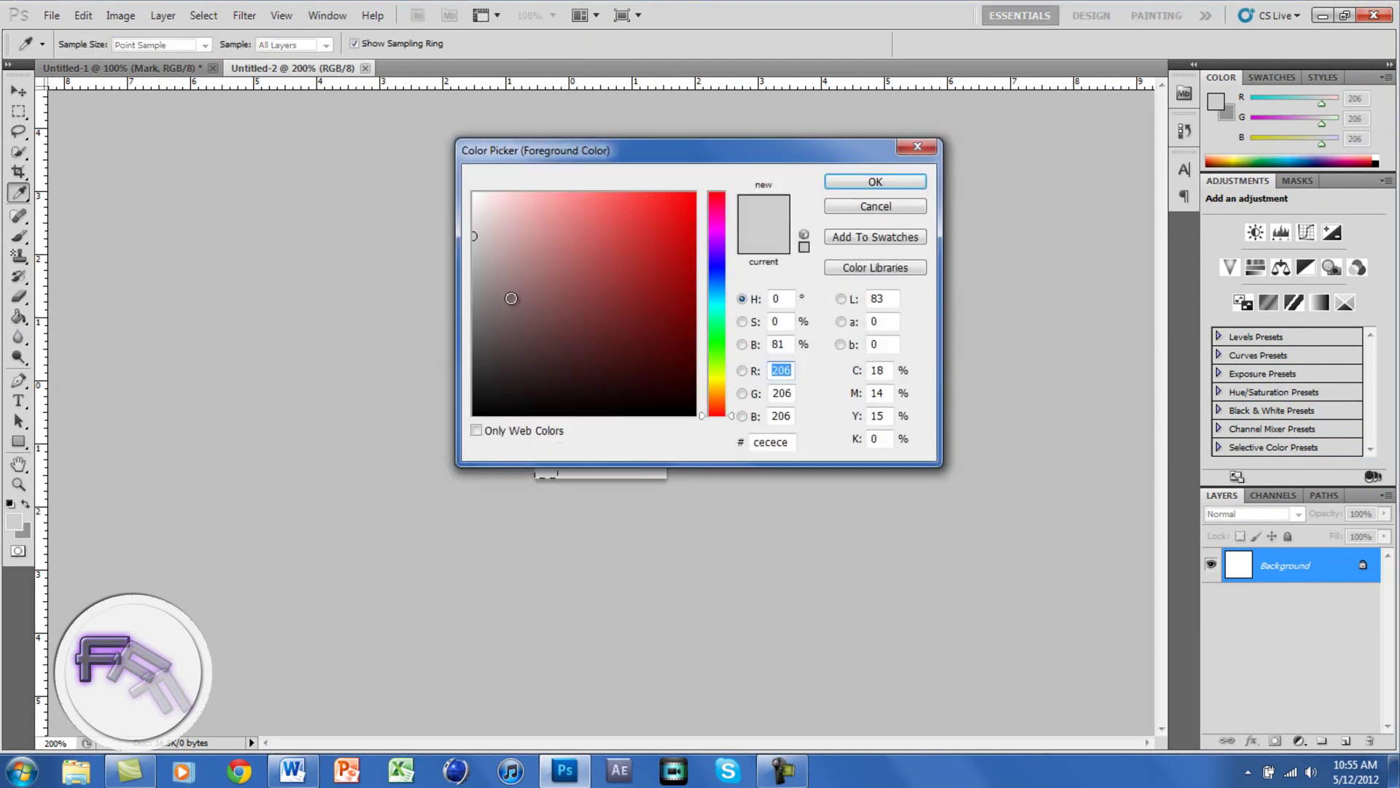
click(474, 414)
click(876, 180)
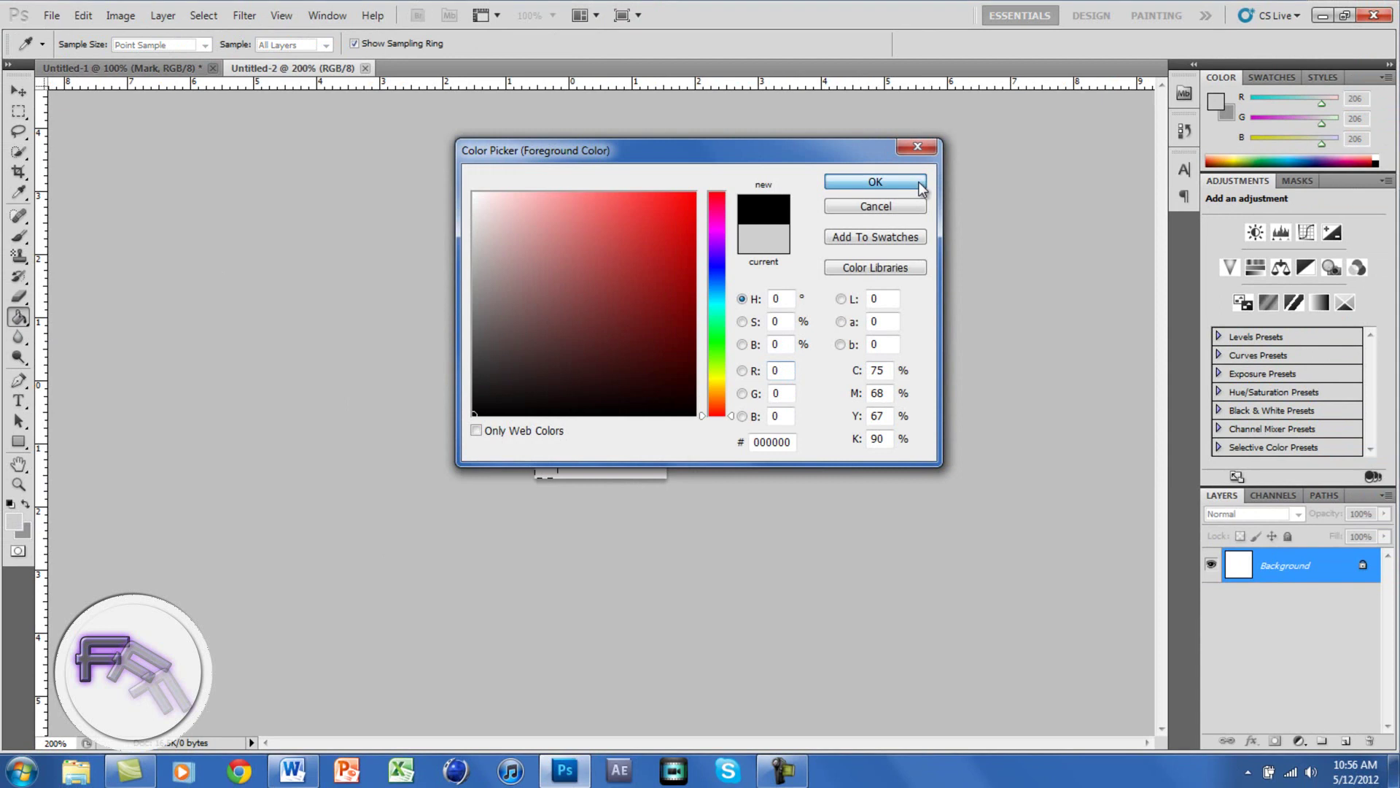
click(637, 392)
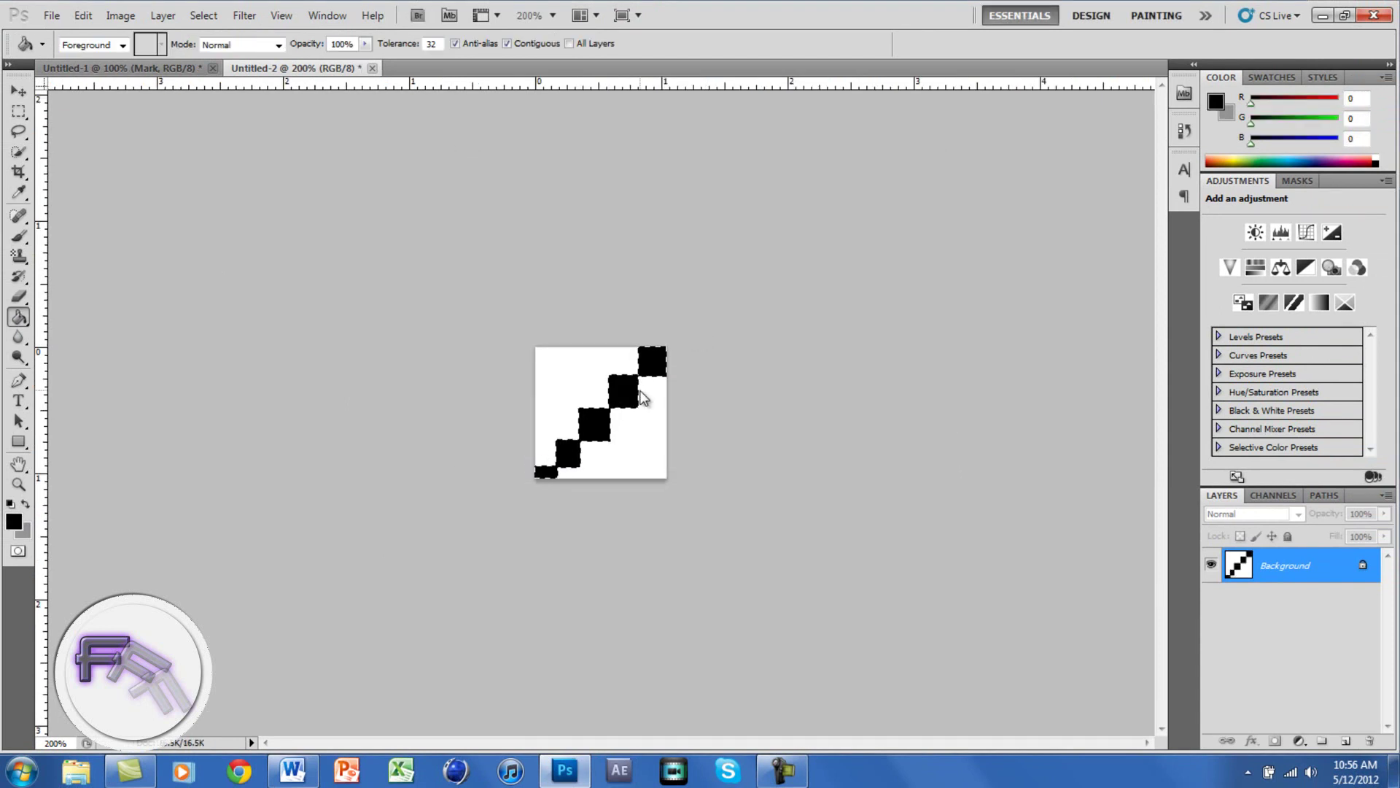
key(ctrl+d)
Define the black diagonal staircase image as a pattern named "Rectangluar Pattern".
click(83, 15)
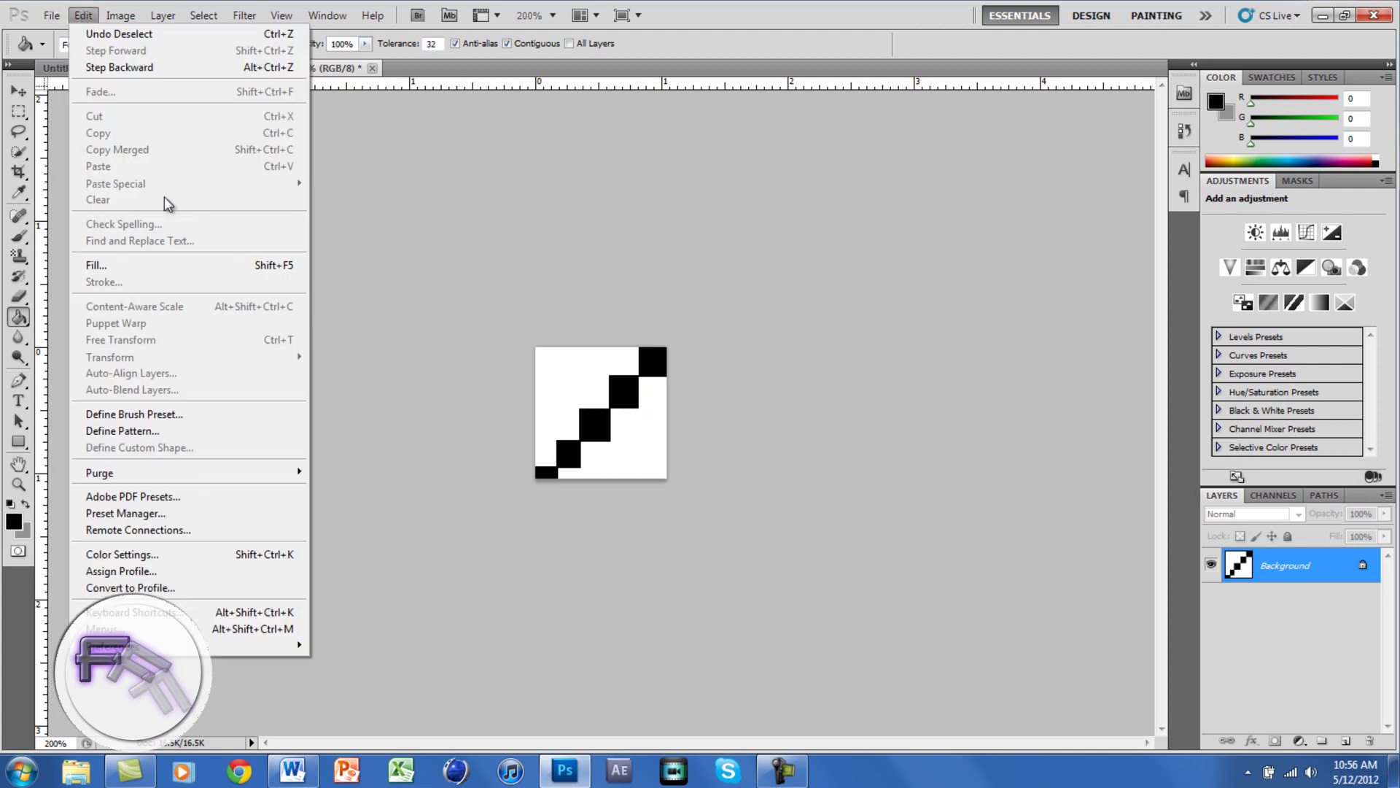
click(143, 432)
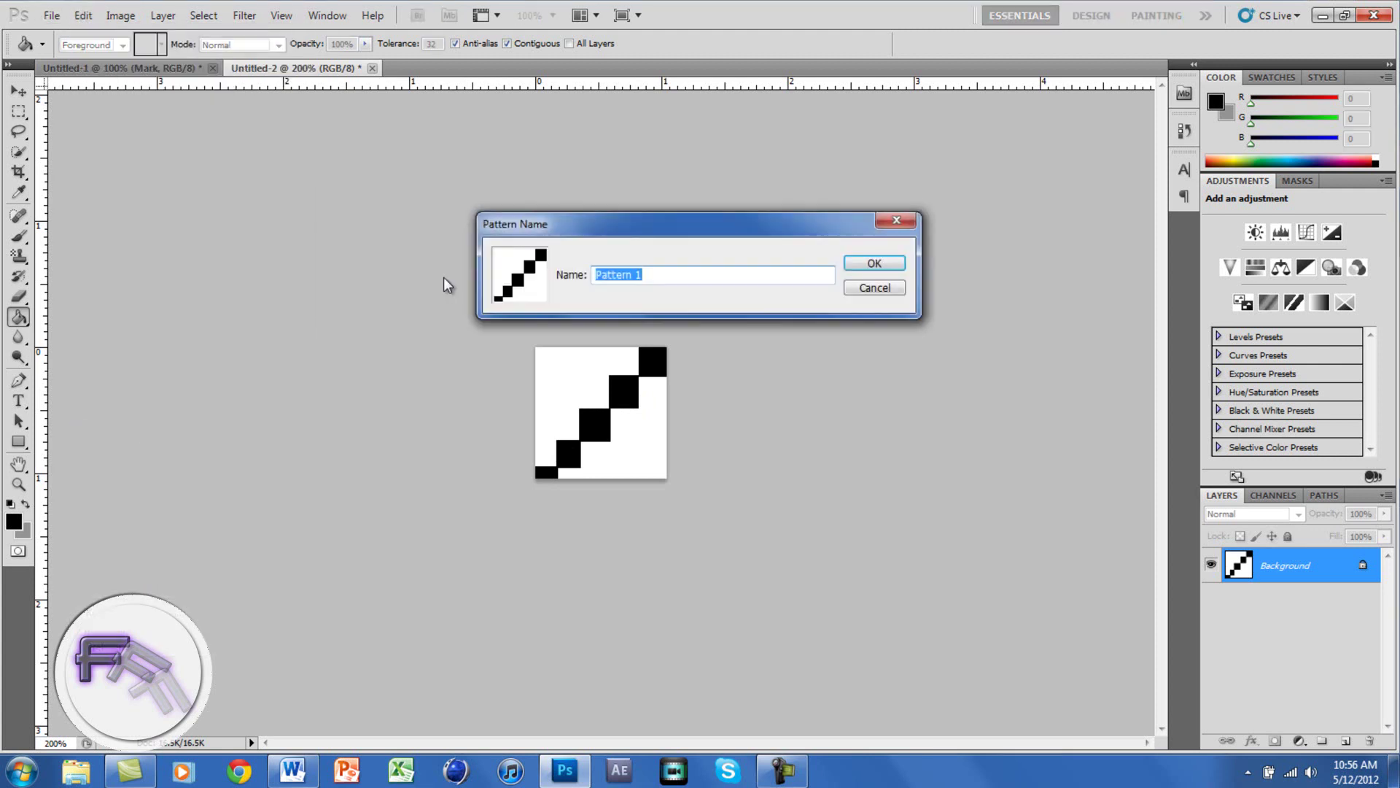
text(Rec)
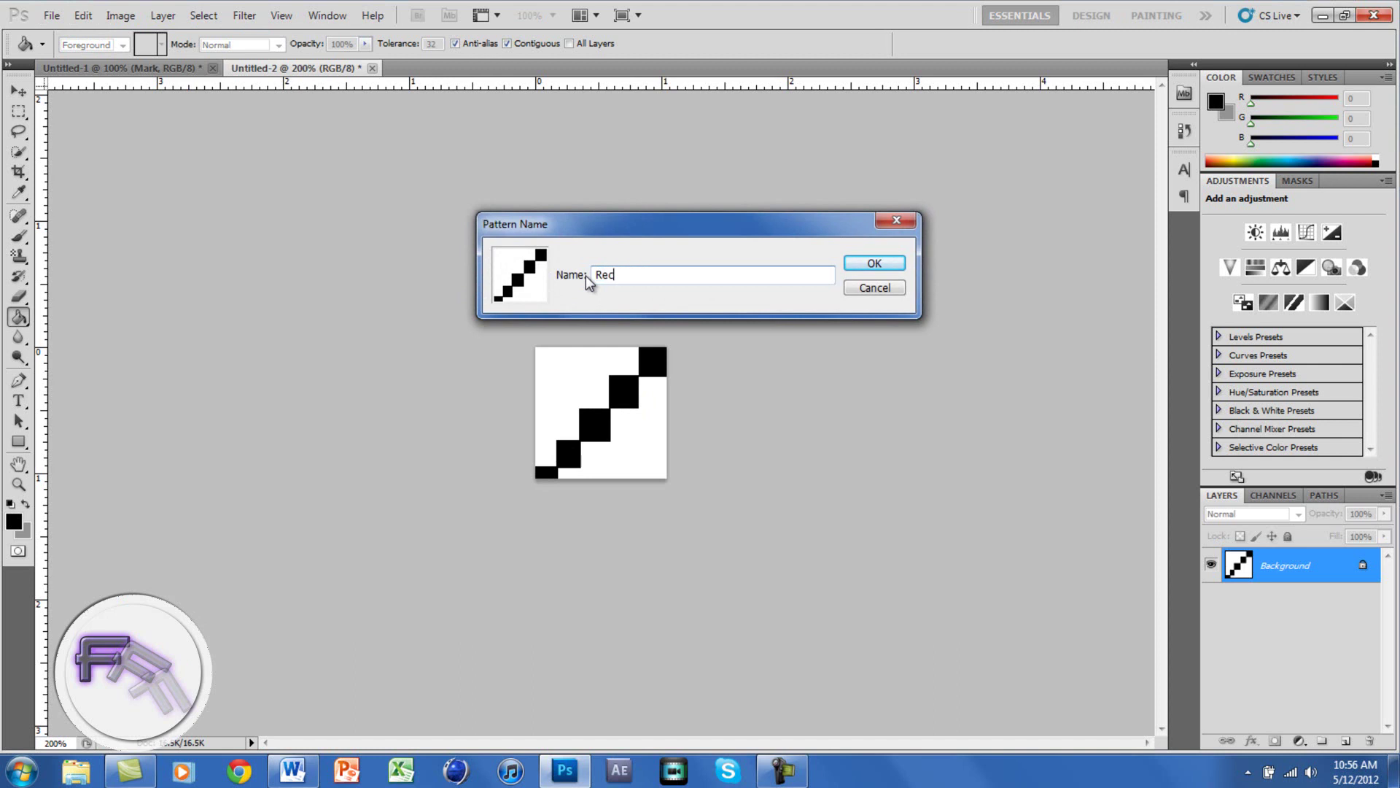
text(tangluar Pattern)
key(Return)
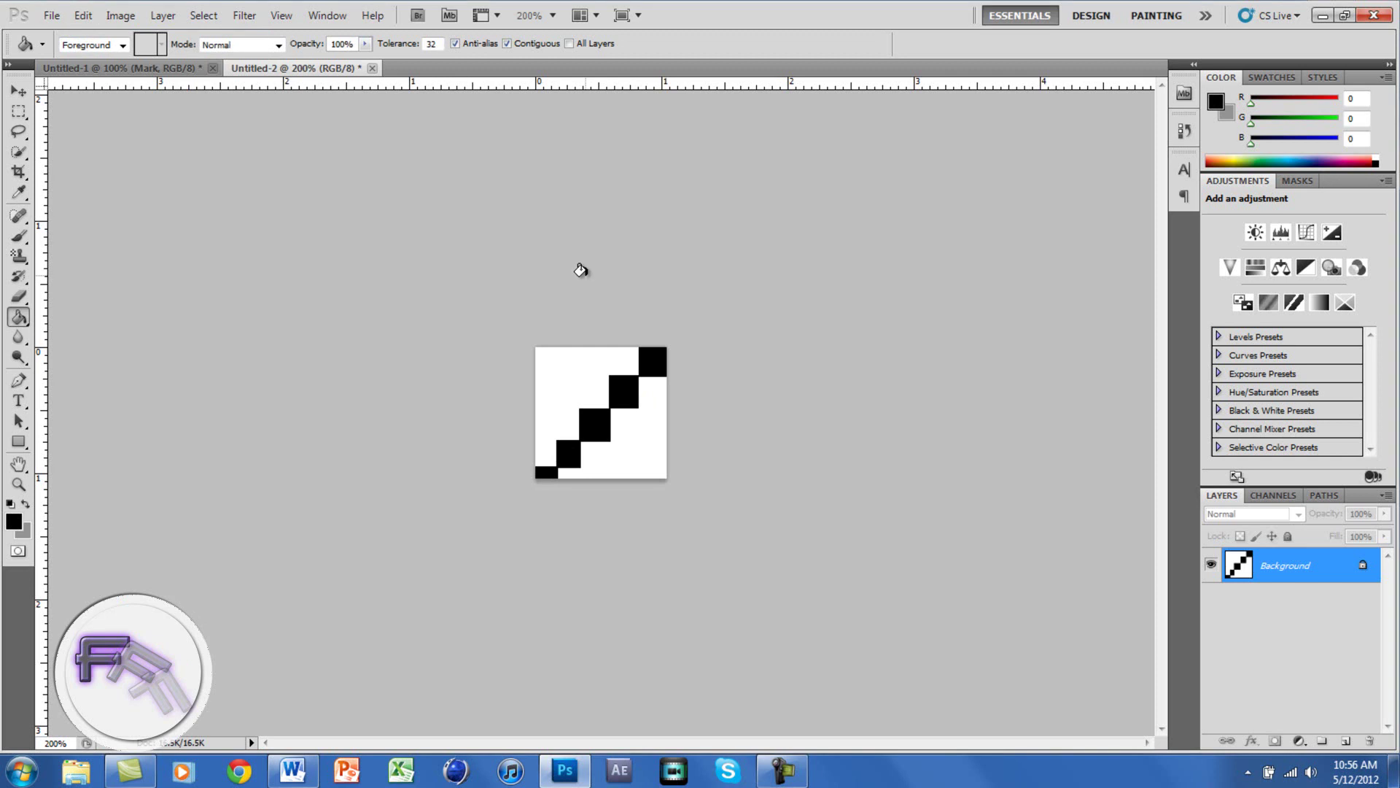
Add a drop shadow in color 797979 to the copied text layer in the Untitled-1 document.
click(179, 70)
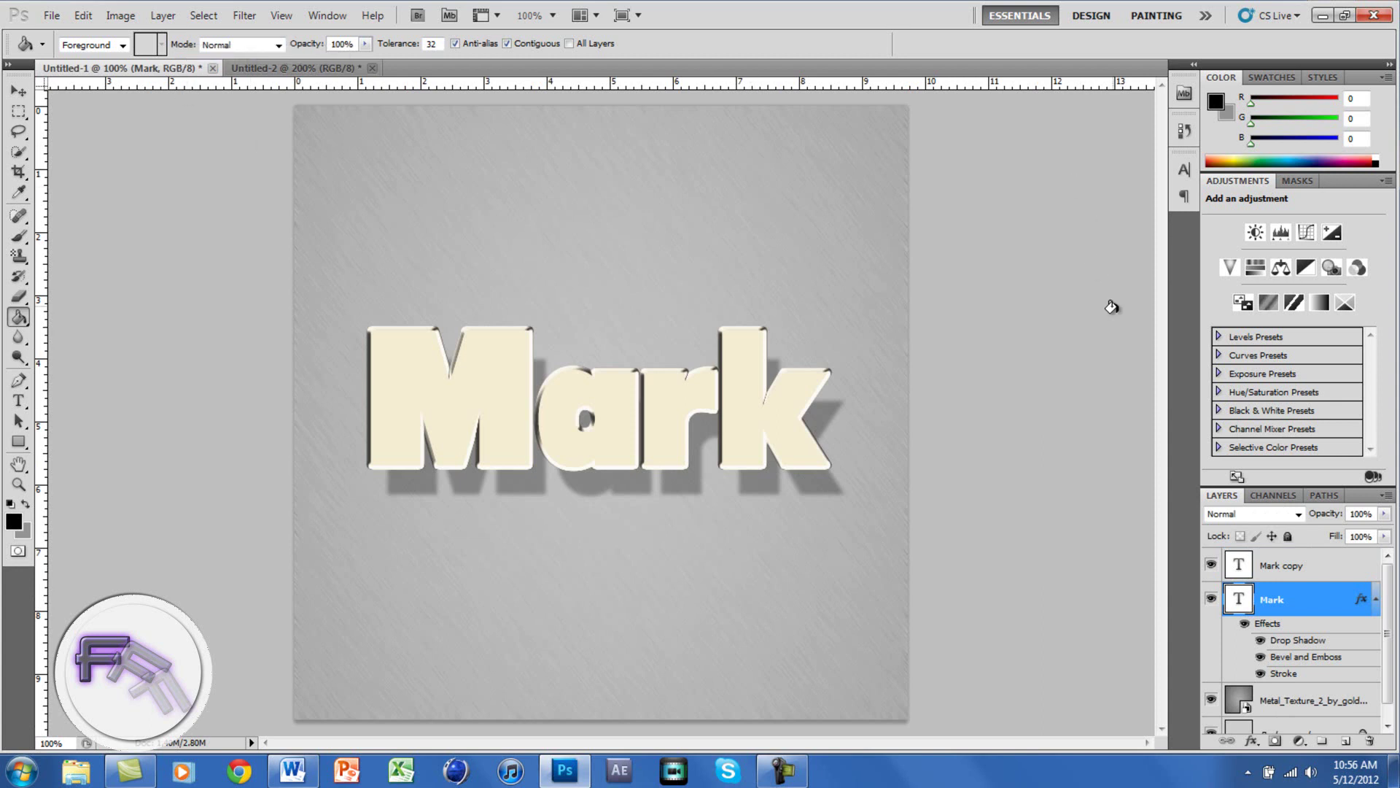
click(1326, 566)
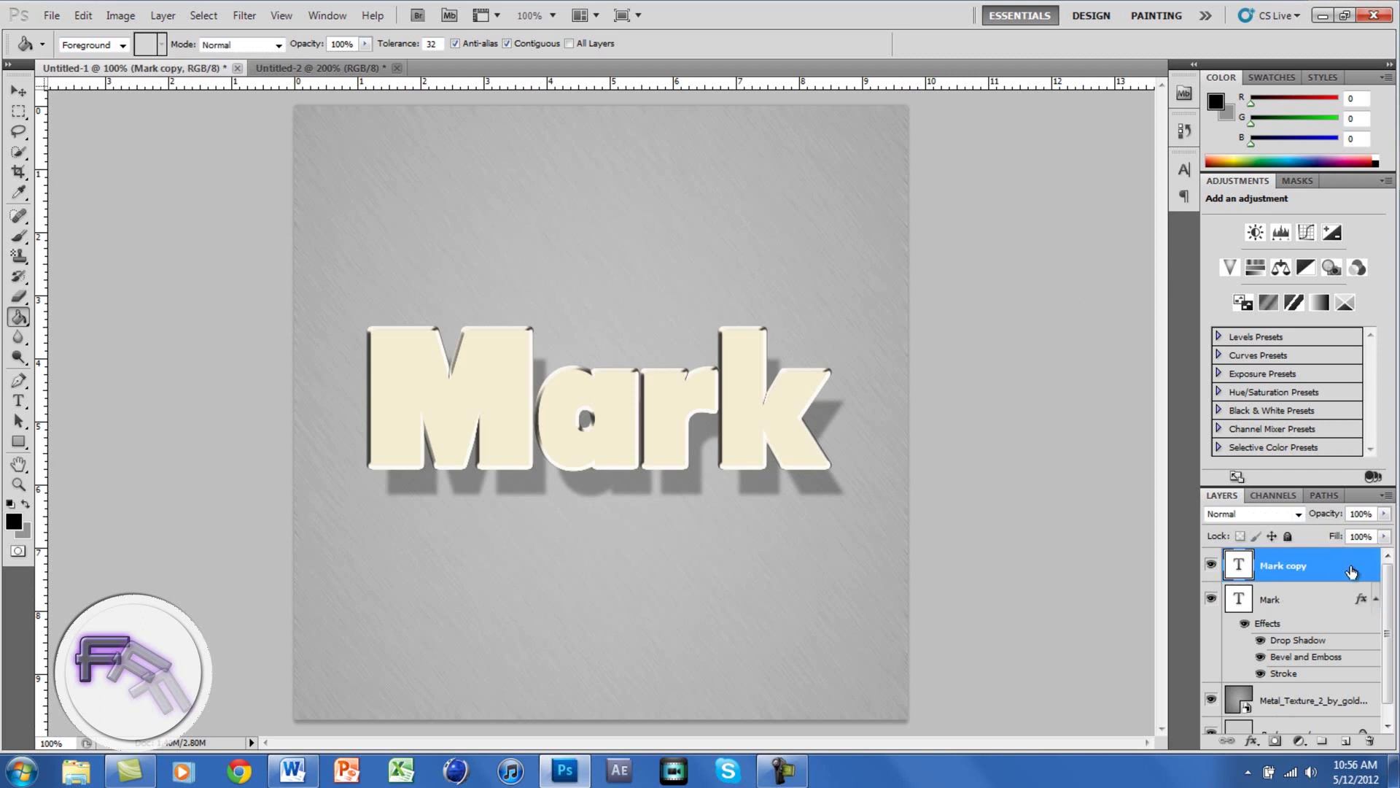
double_click(1351, 572)
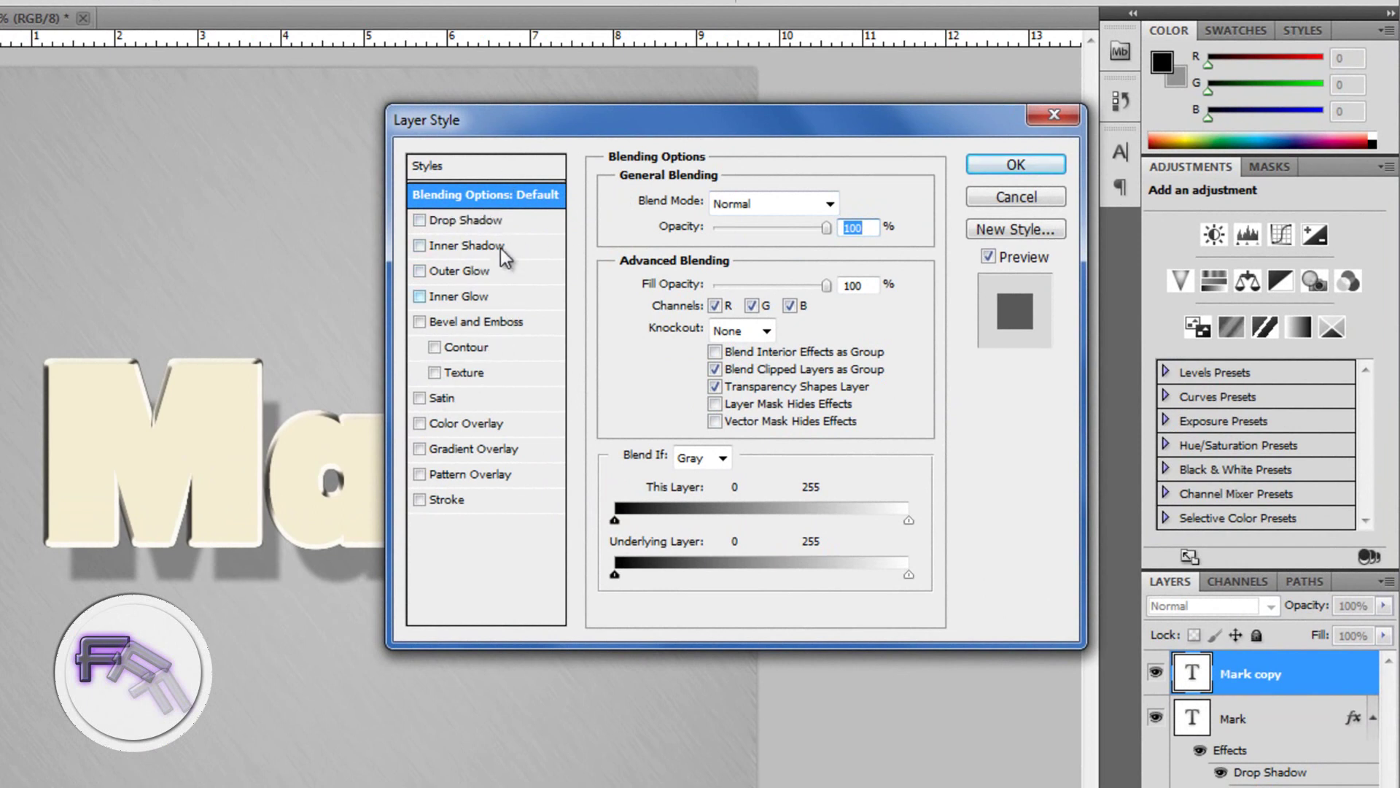
click(470, 220)
click(840, 206)
drag(606, 510, 469, 509)
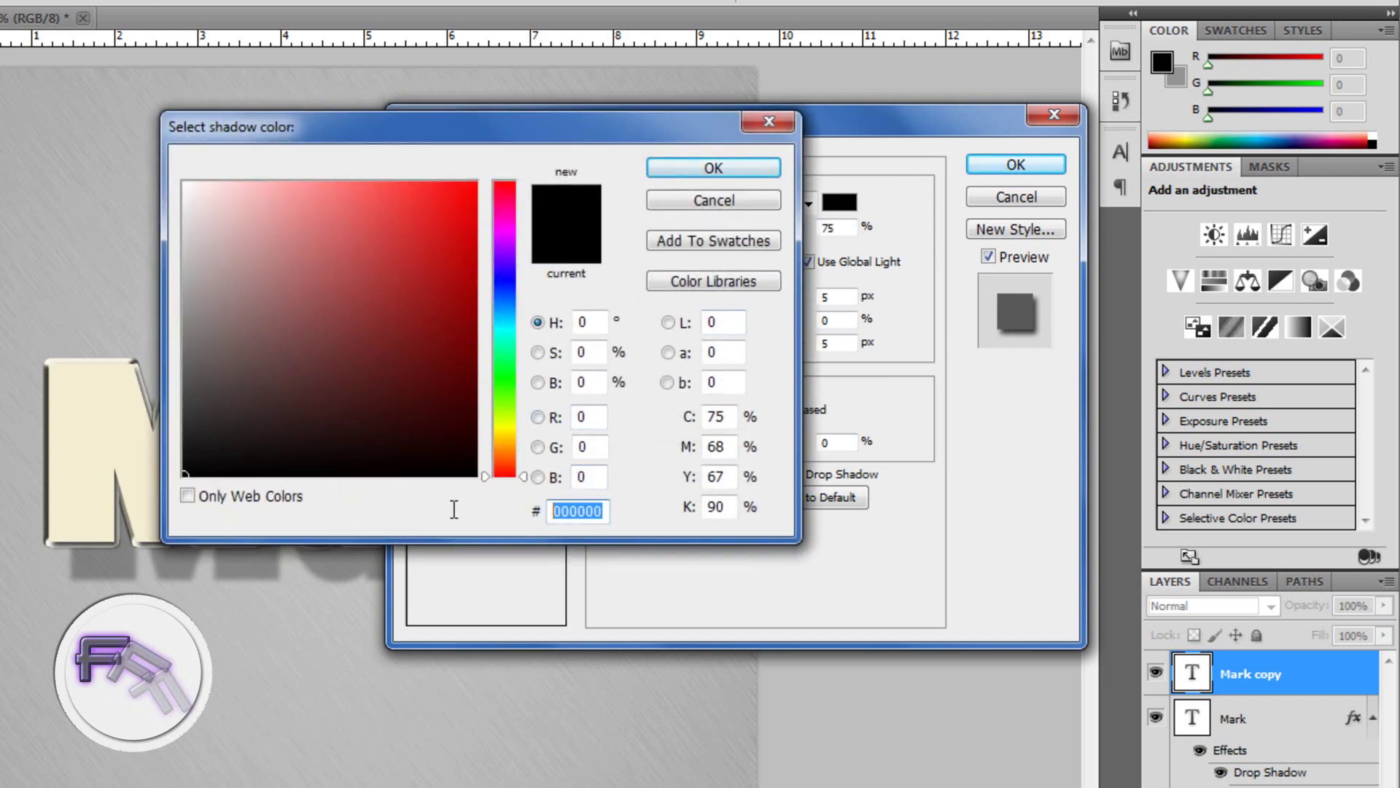
text(797979)
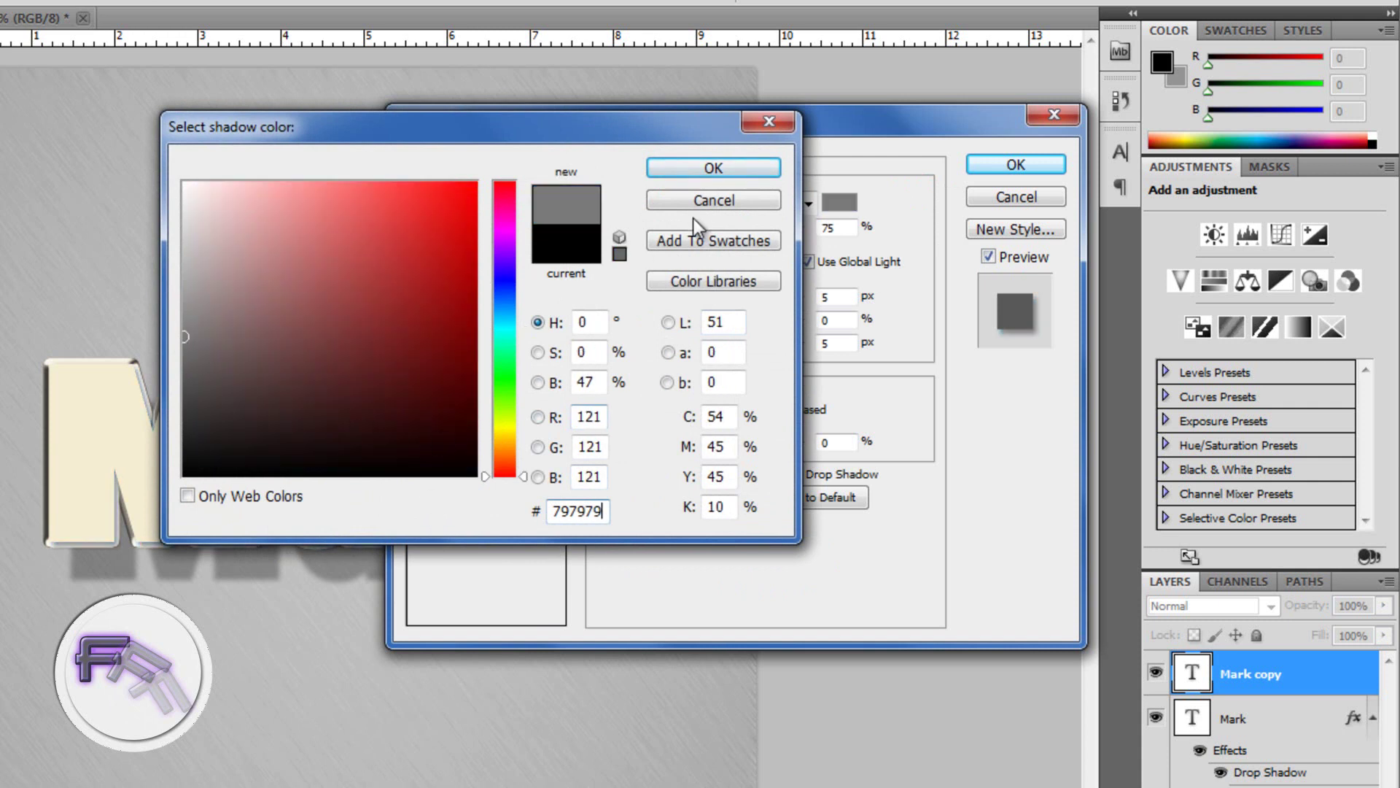
click(715, 170)
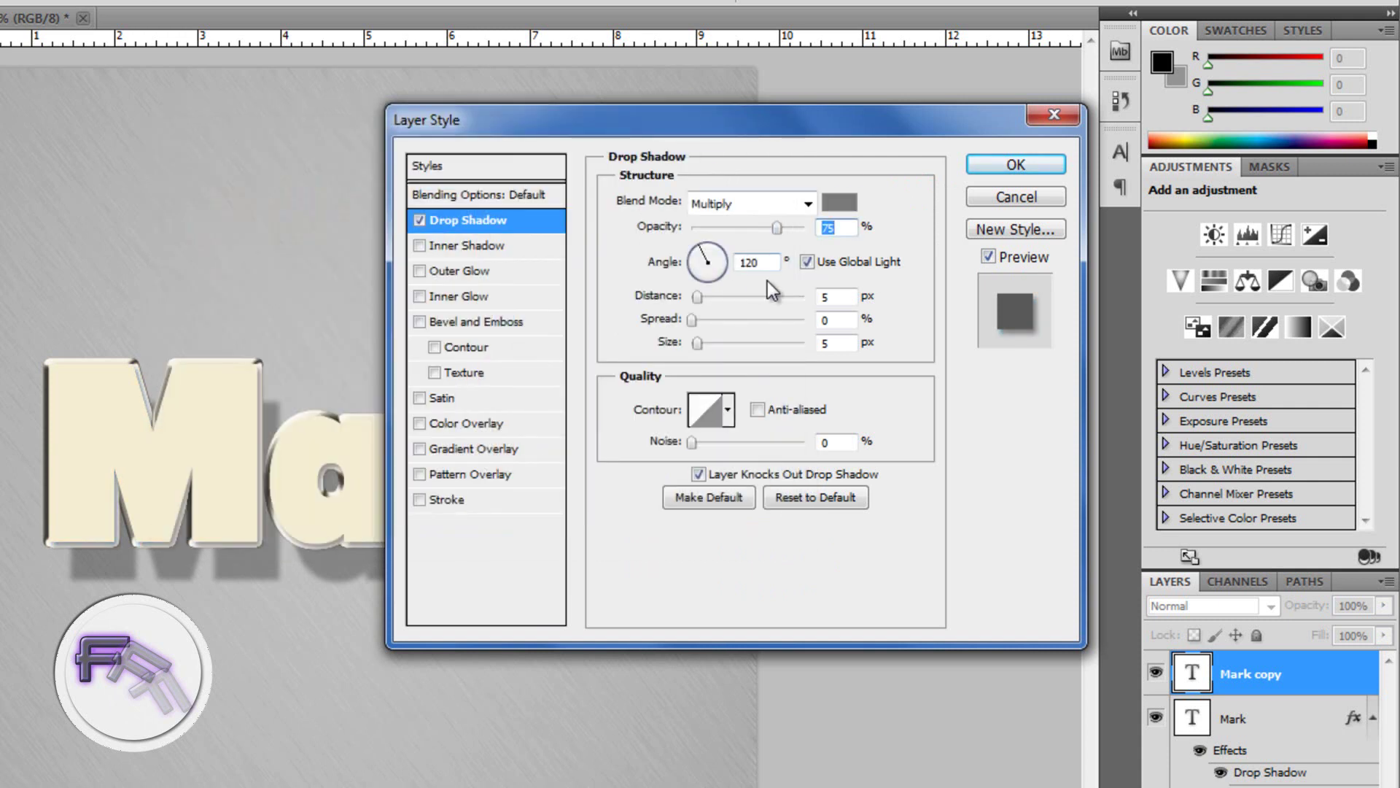
Set the copied text layer's drop shadow to a distance of 4 px and a size of 7 px.
double_click(829, 297)
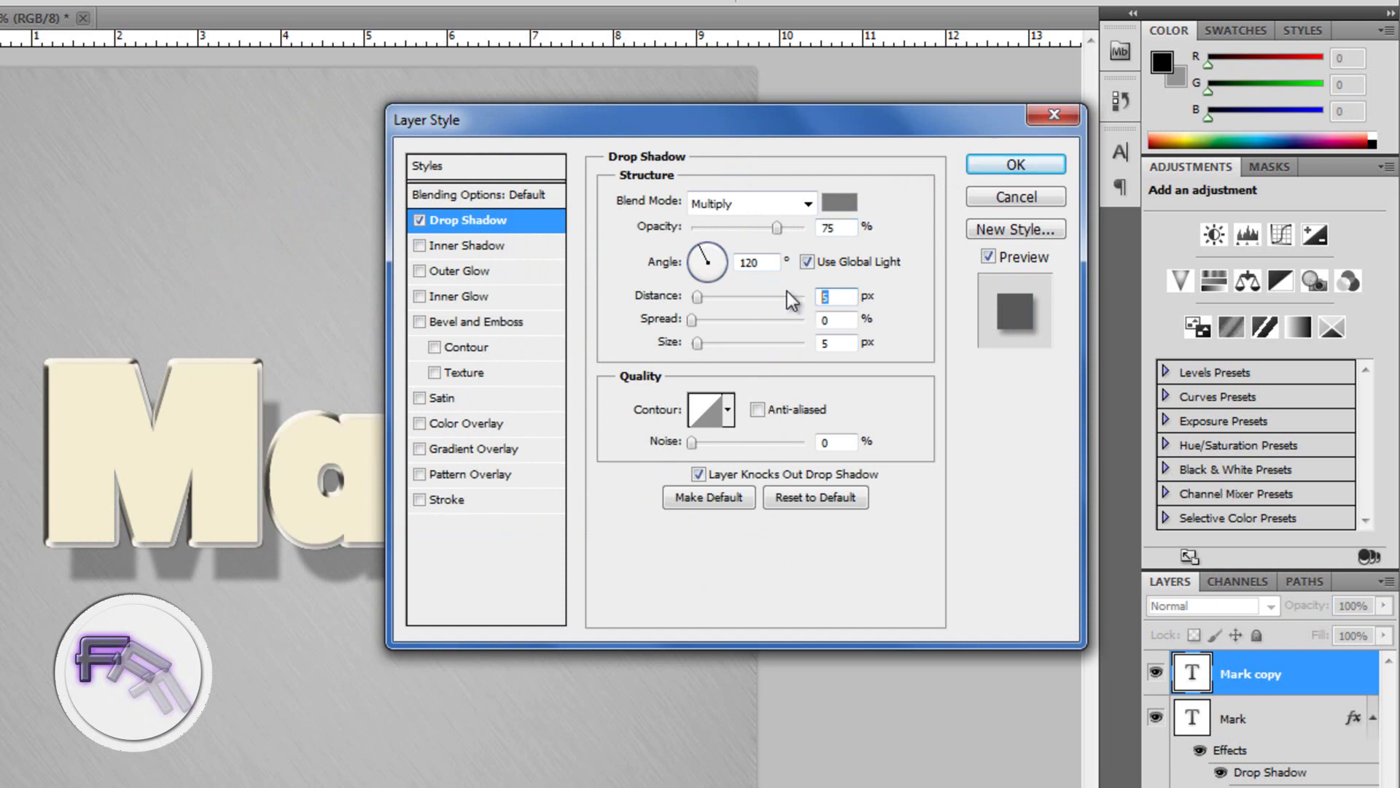
text(4)
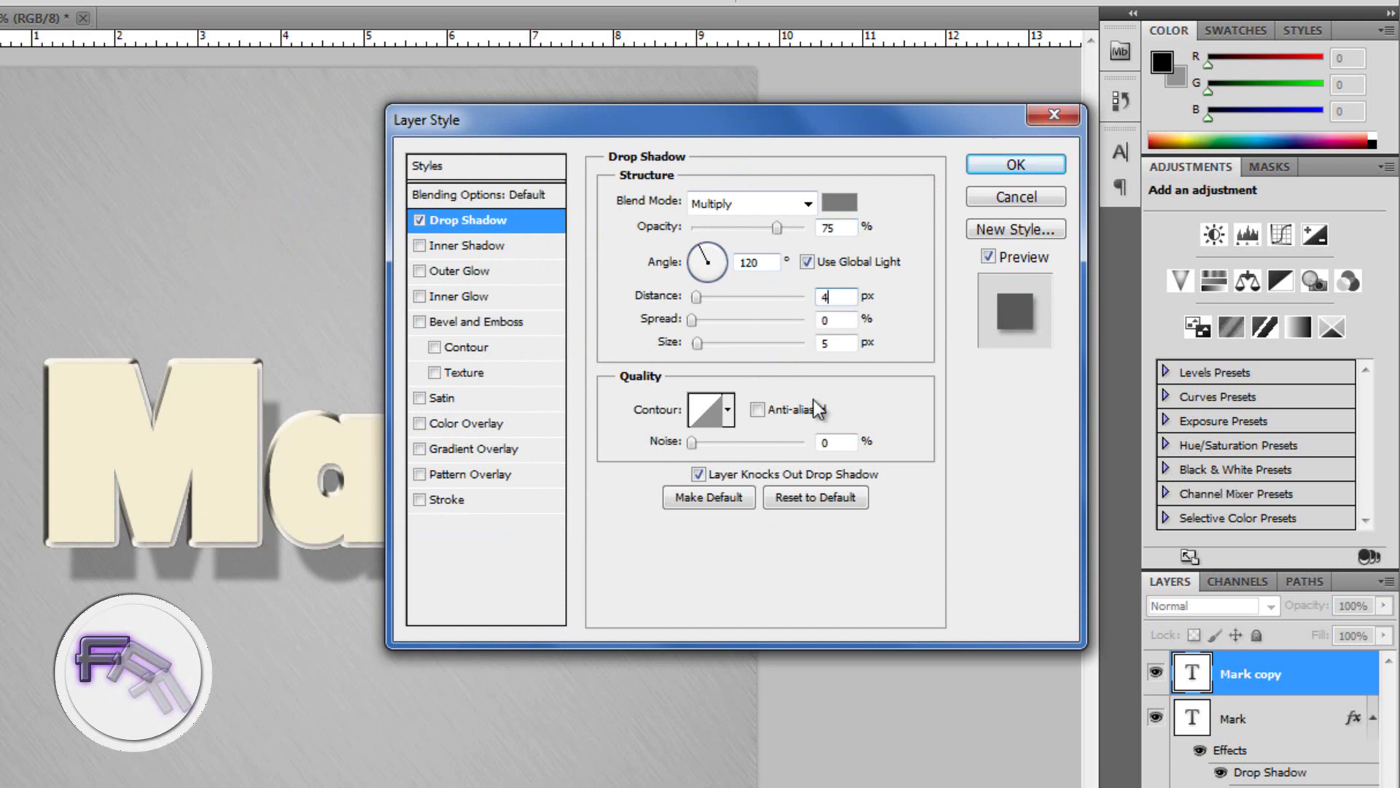
double_click(839, 343)
text(7)
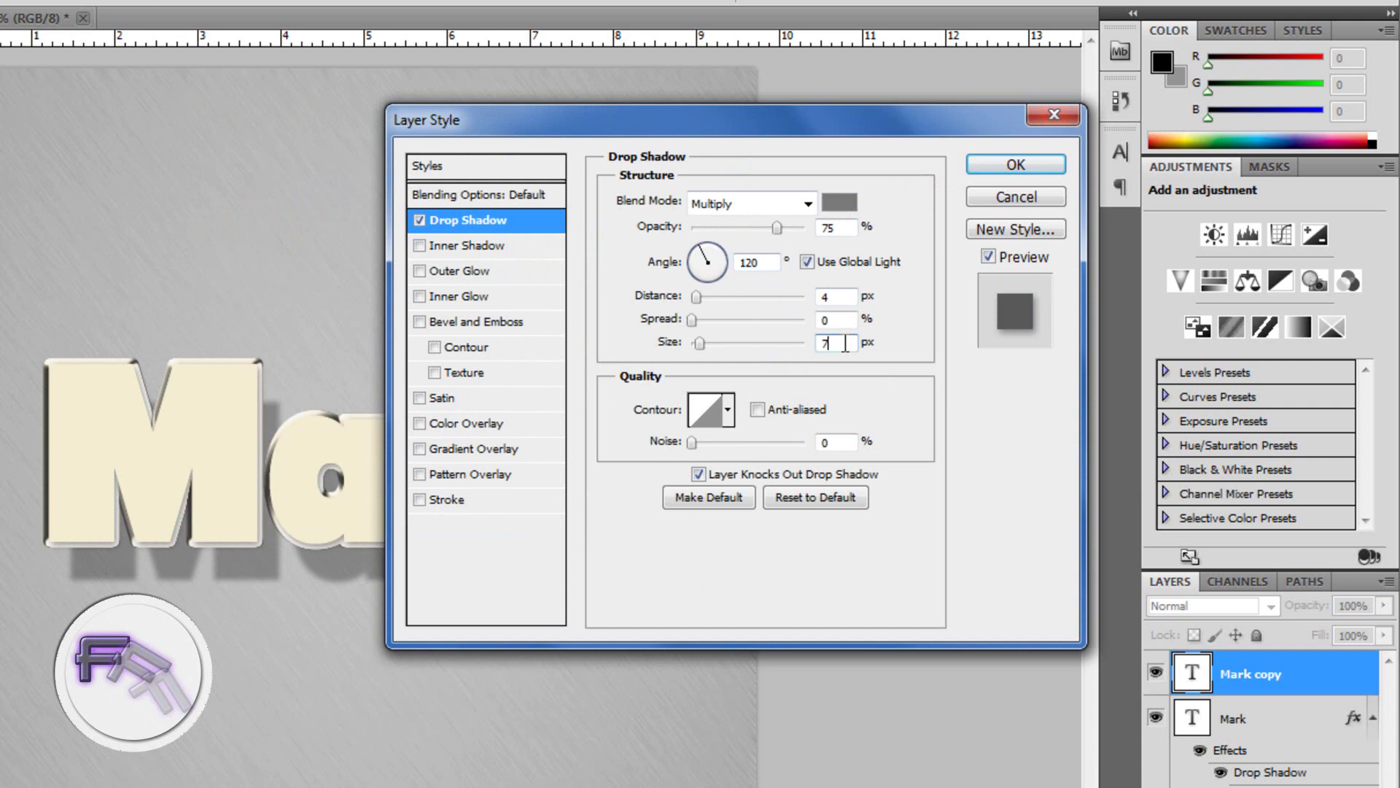
Add an inner shadow in color 606060 with a distance of 0 px and a size of 15 px.
click(495, 248)
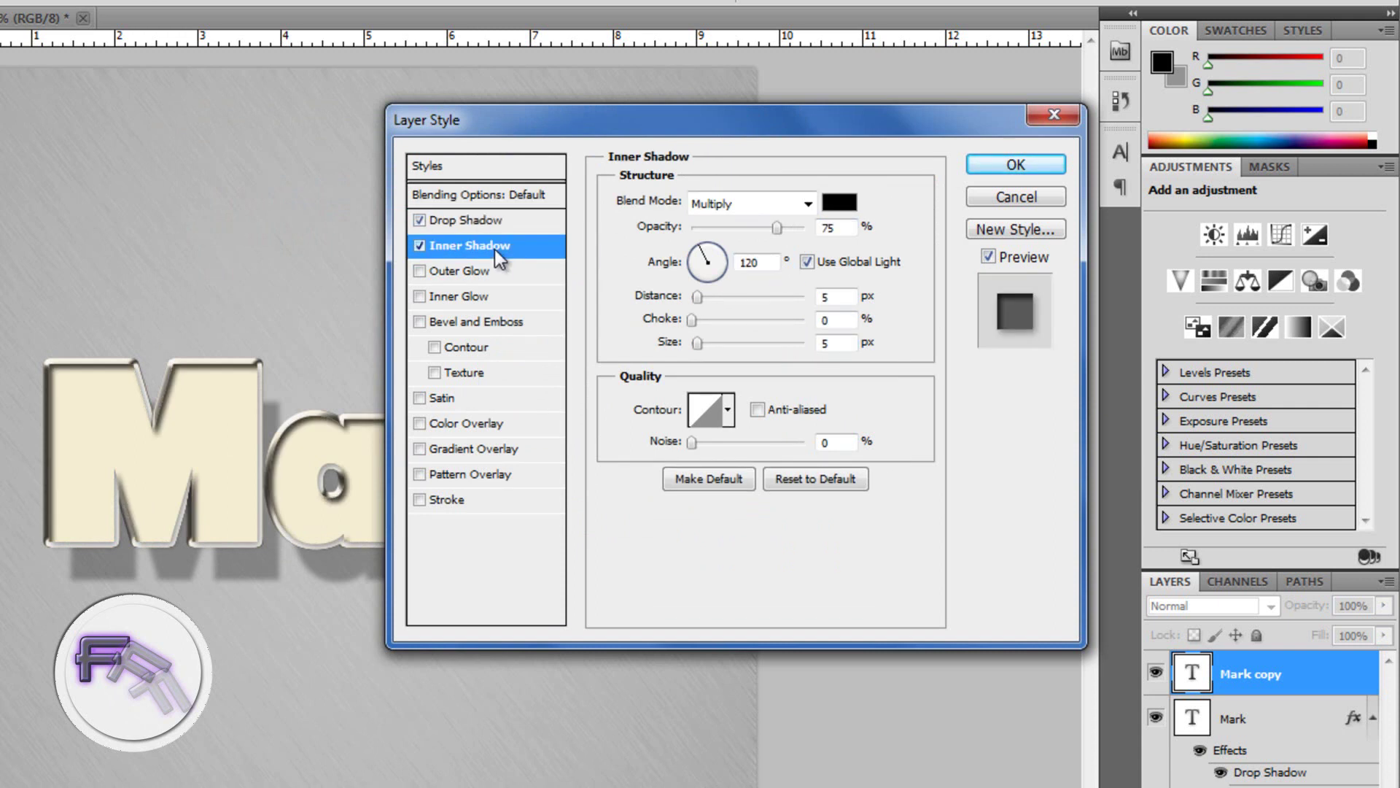
click(846, 203)
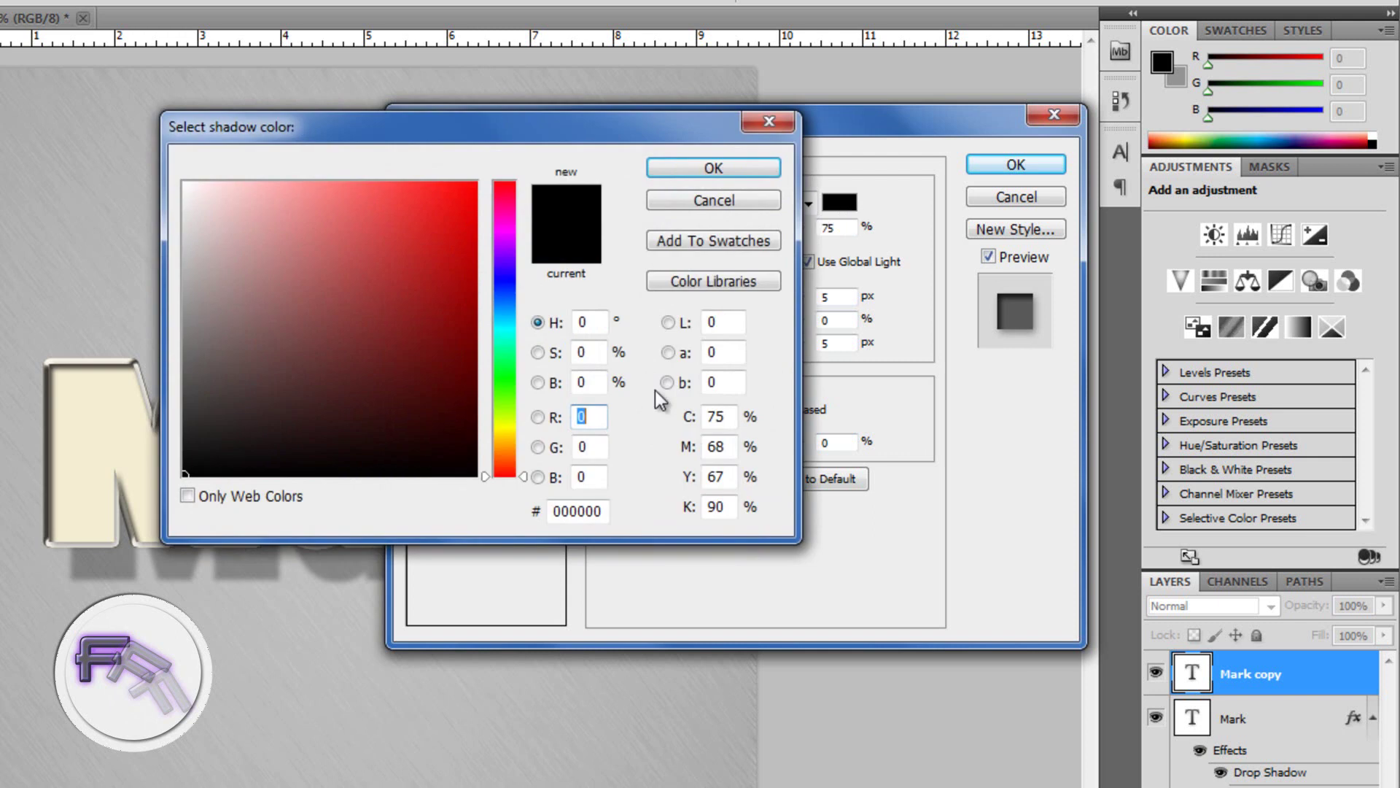
double_click(584, 511)
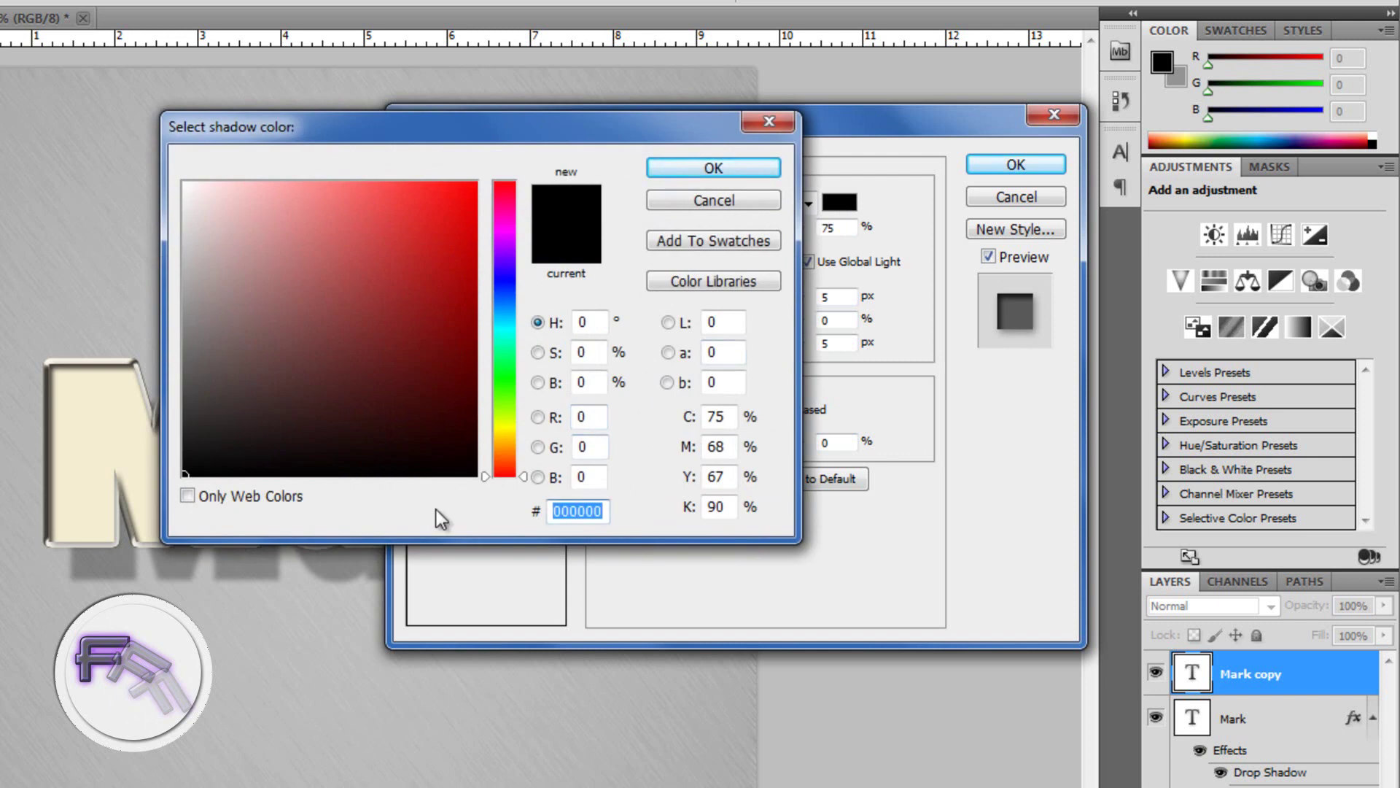
text(606060)
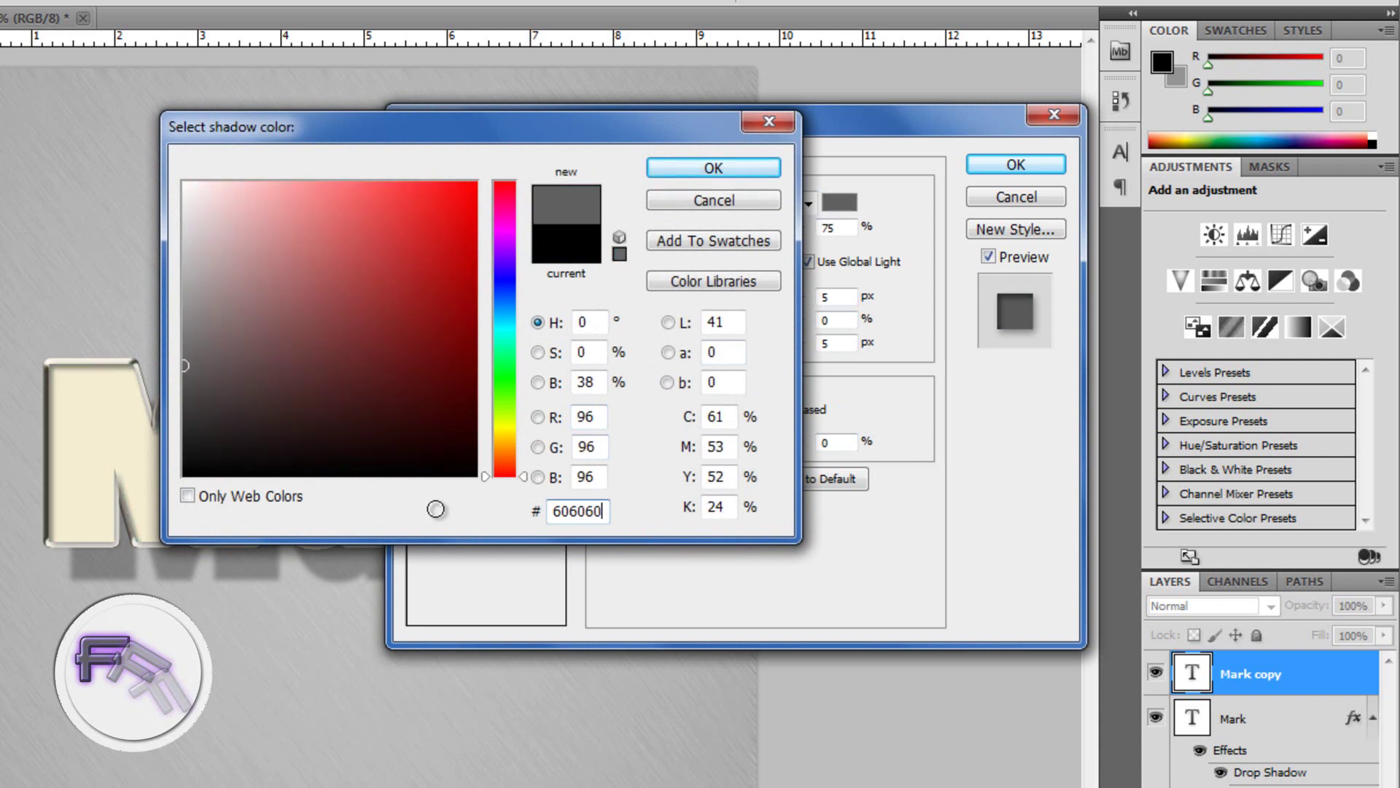
key(Return)
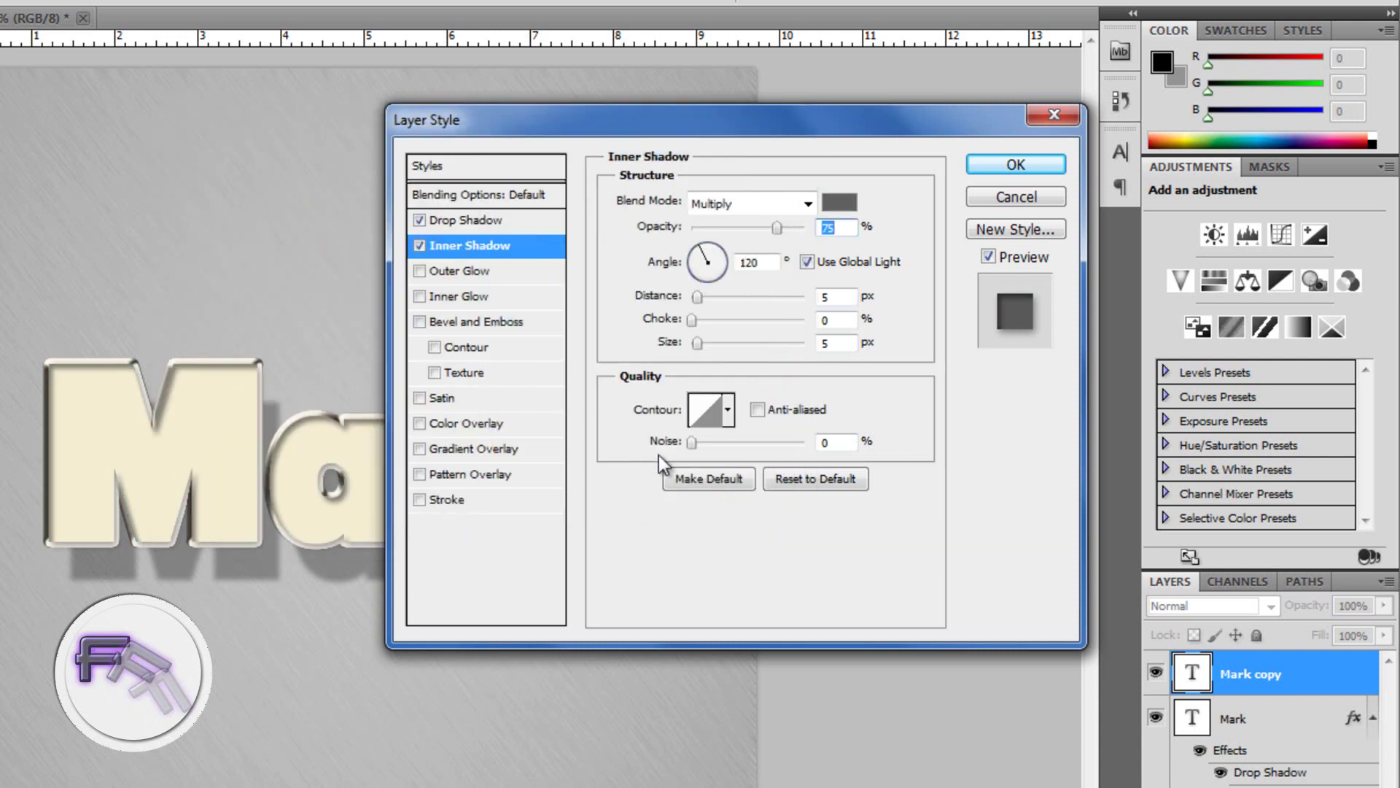
drag(699, 295, 705, 347)
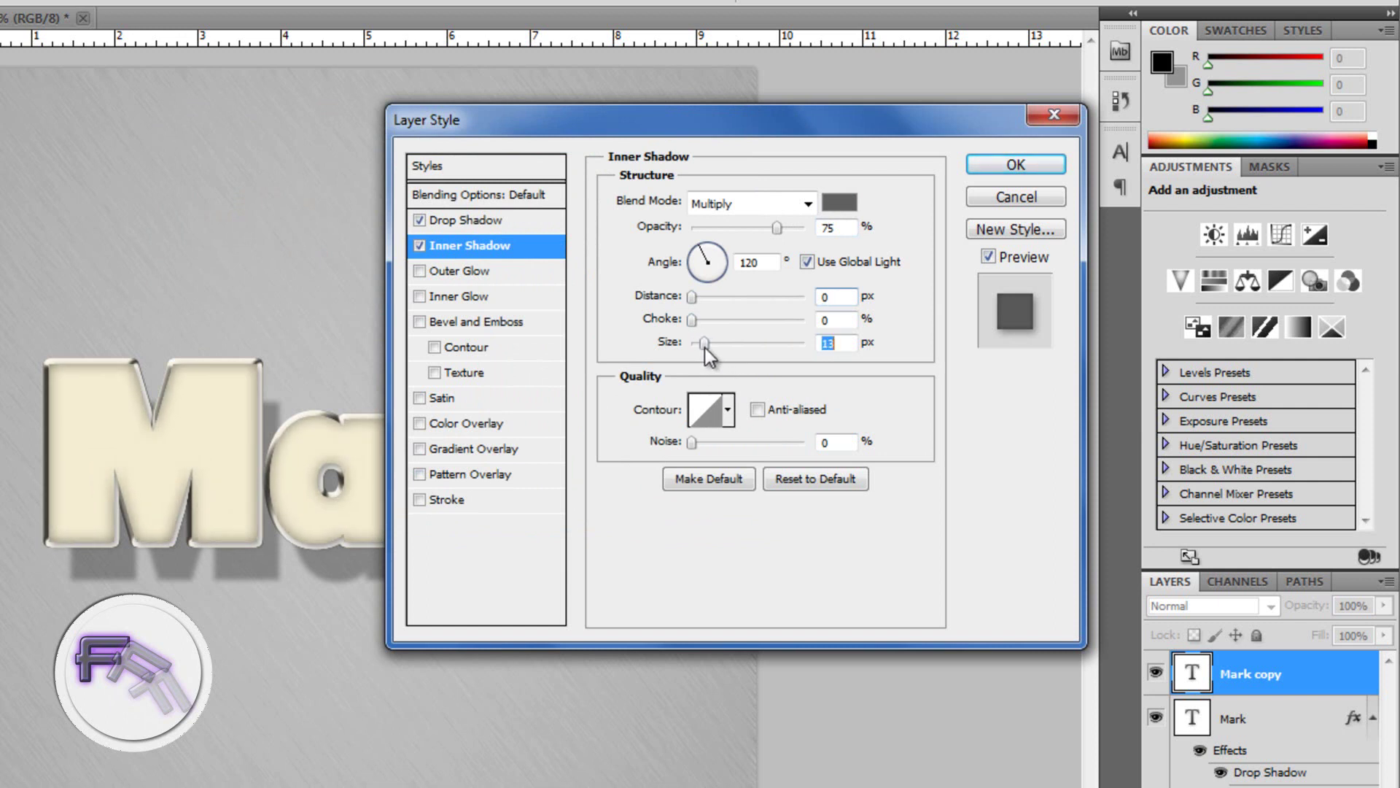
text(15)
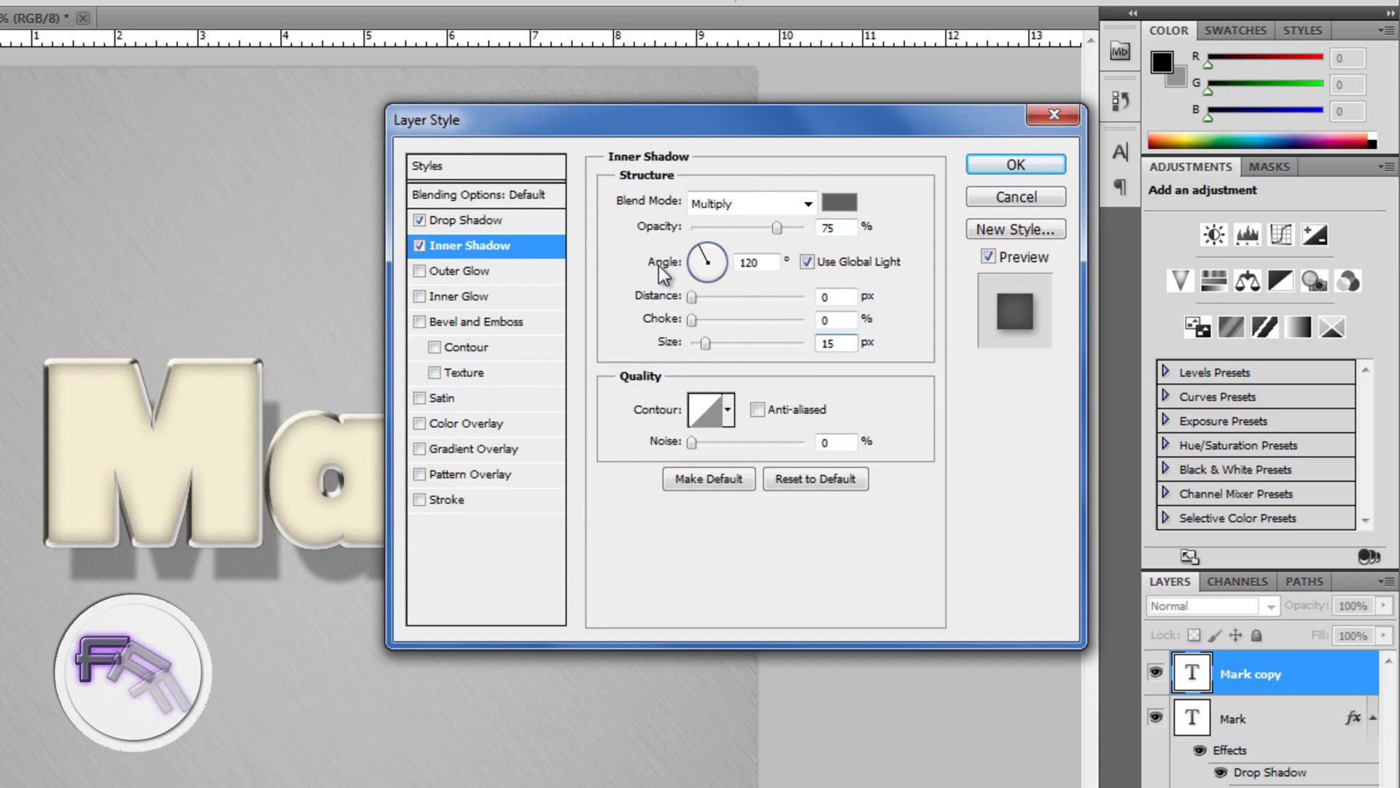
Add an outer glow with the Multiply blend mode and color 9c9696 to the copied text layer.
click(482, 270)
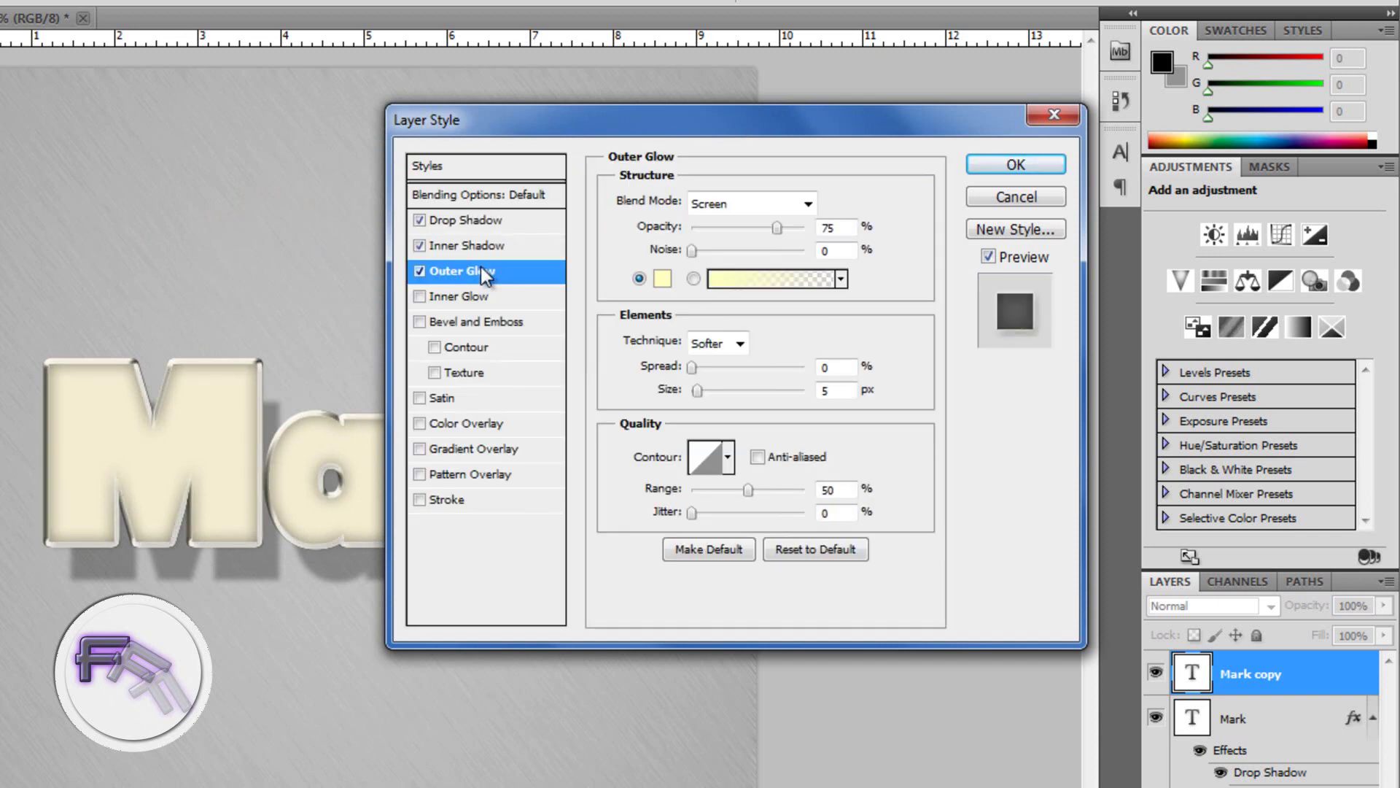
click(764, 203)
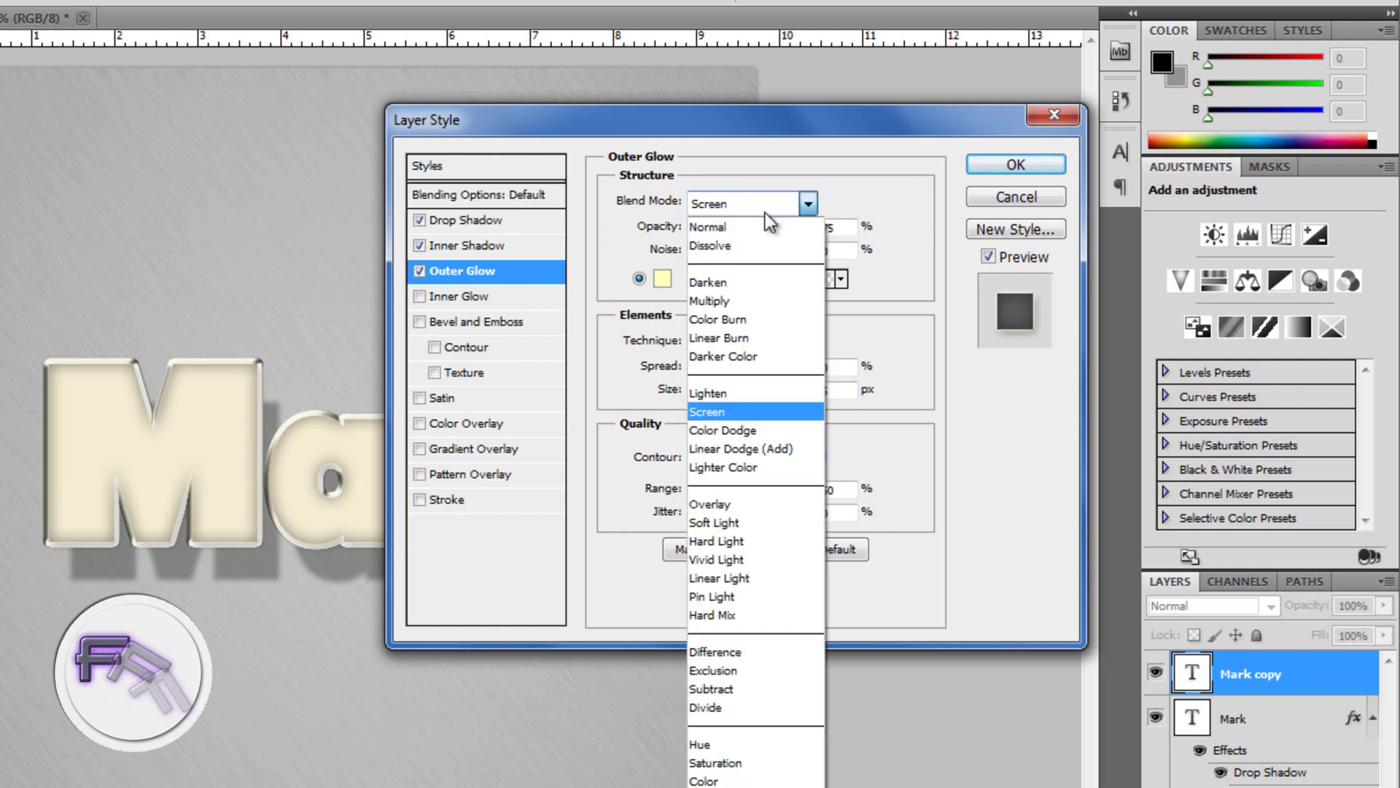
click(737, 299)
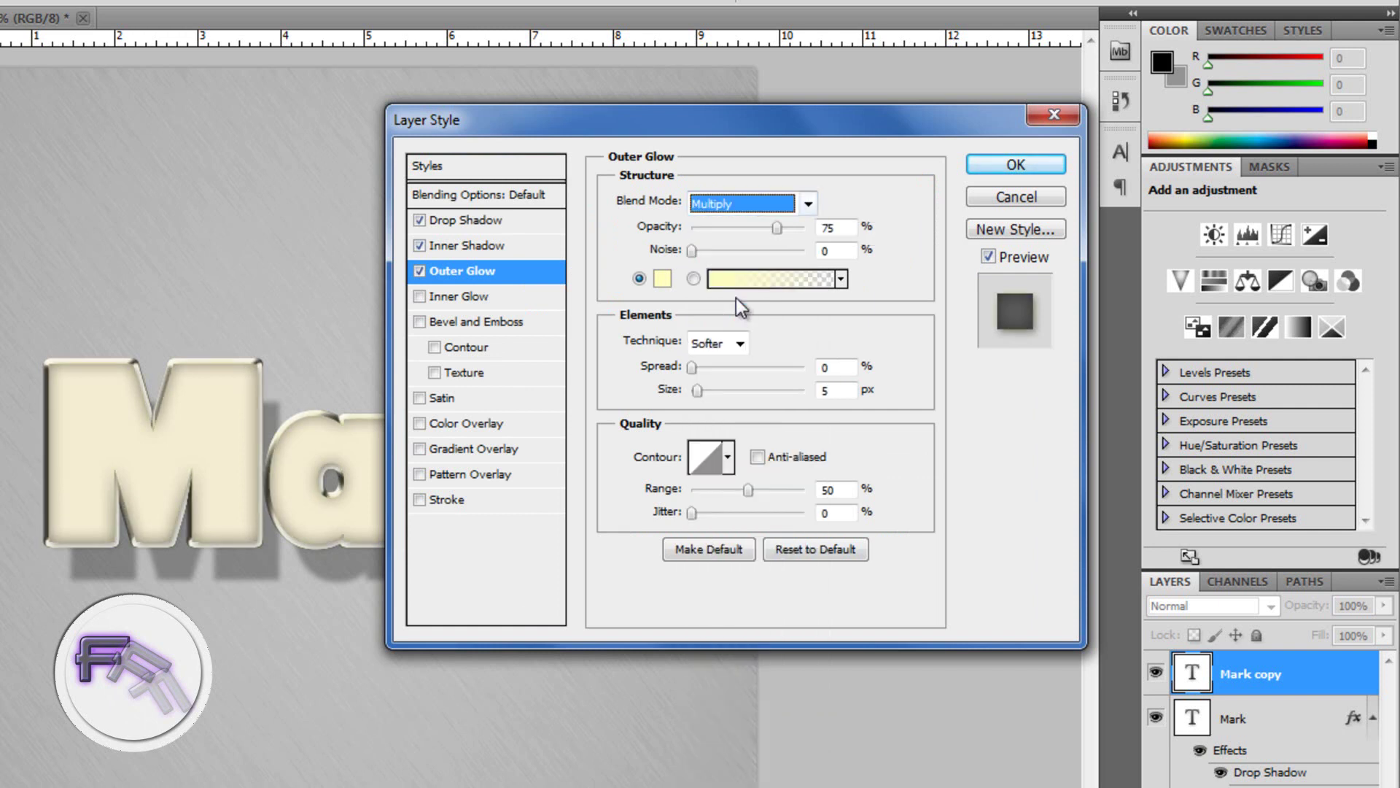
click(662, 278)
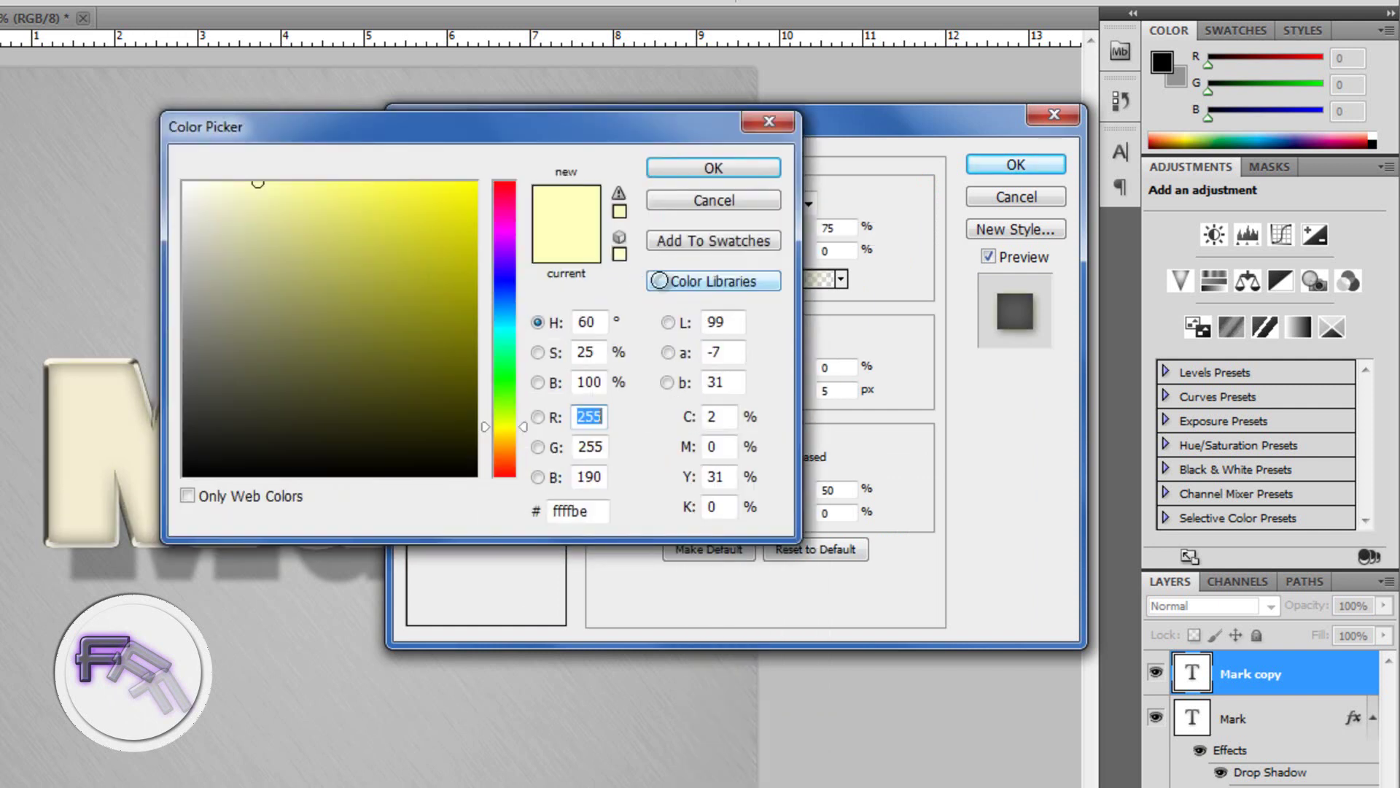
double_click(590, 511)
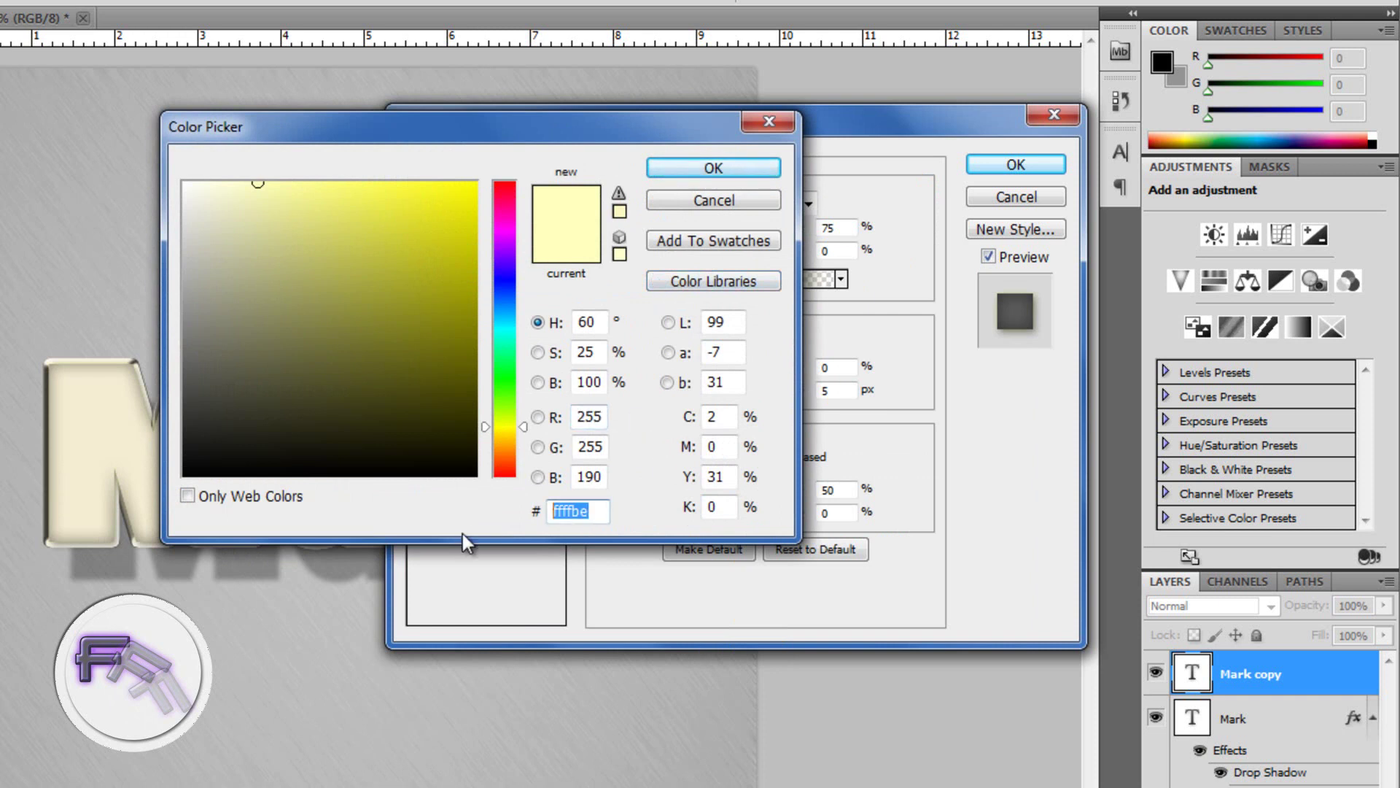
text(9c)
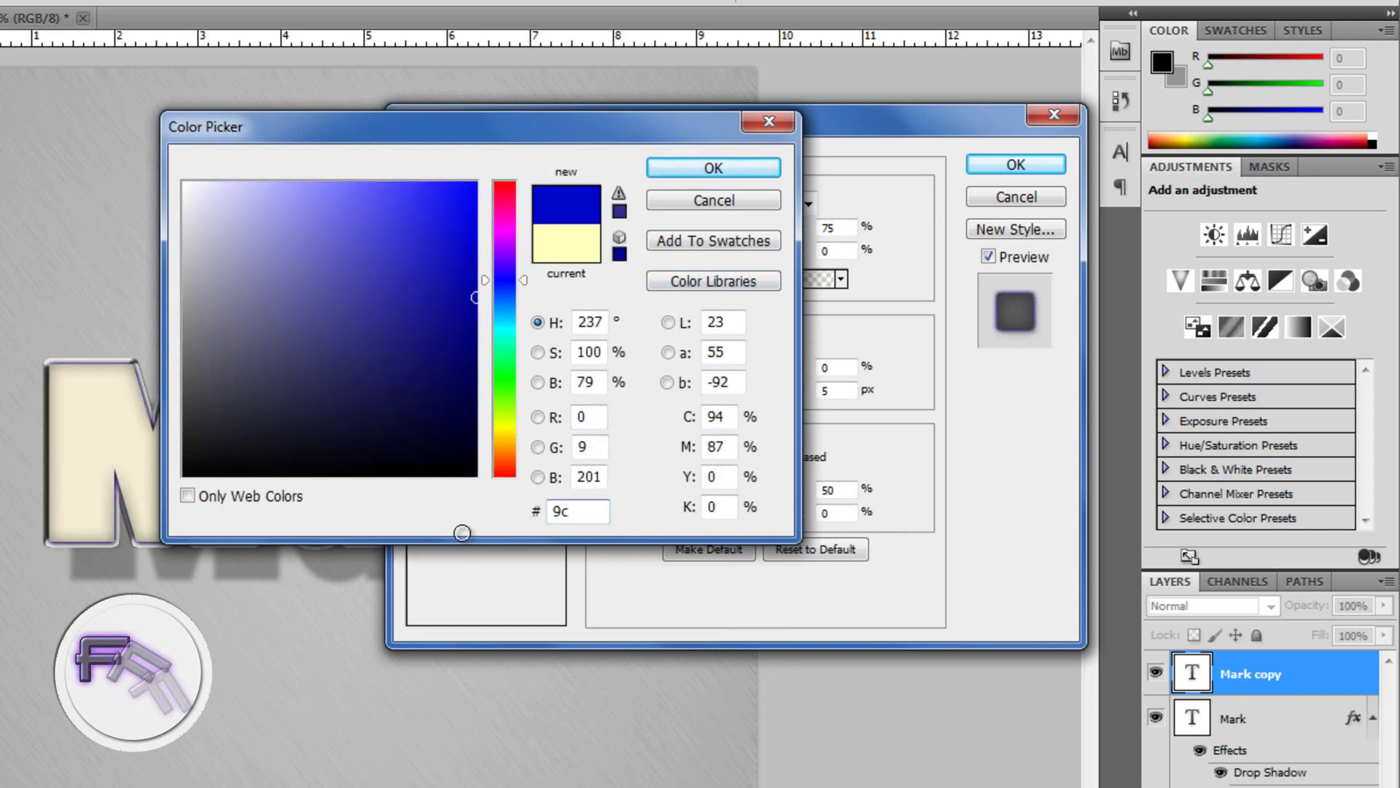
text(9696)
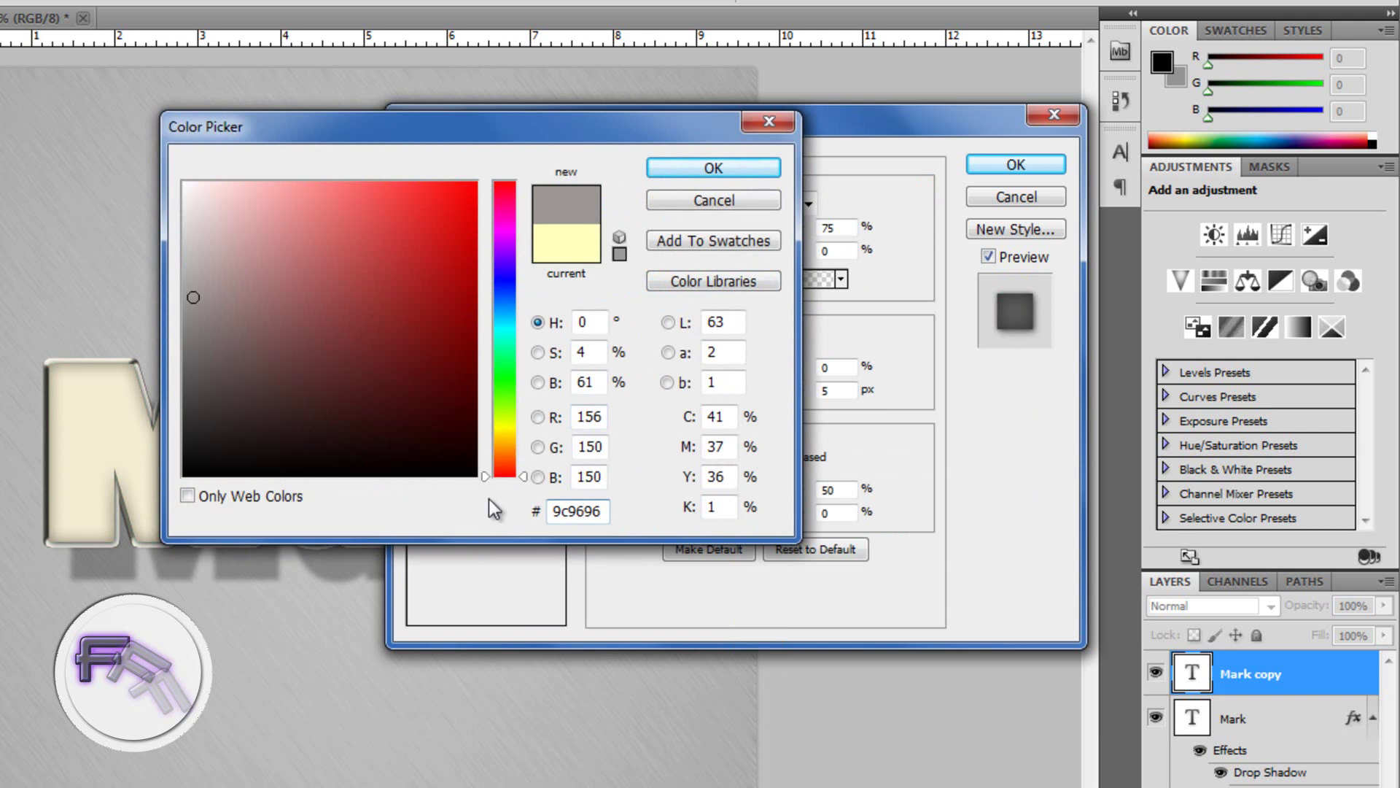
click(720, 171)
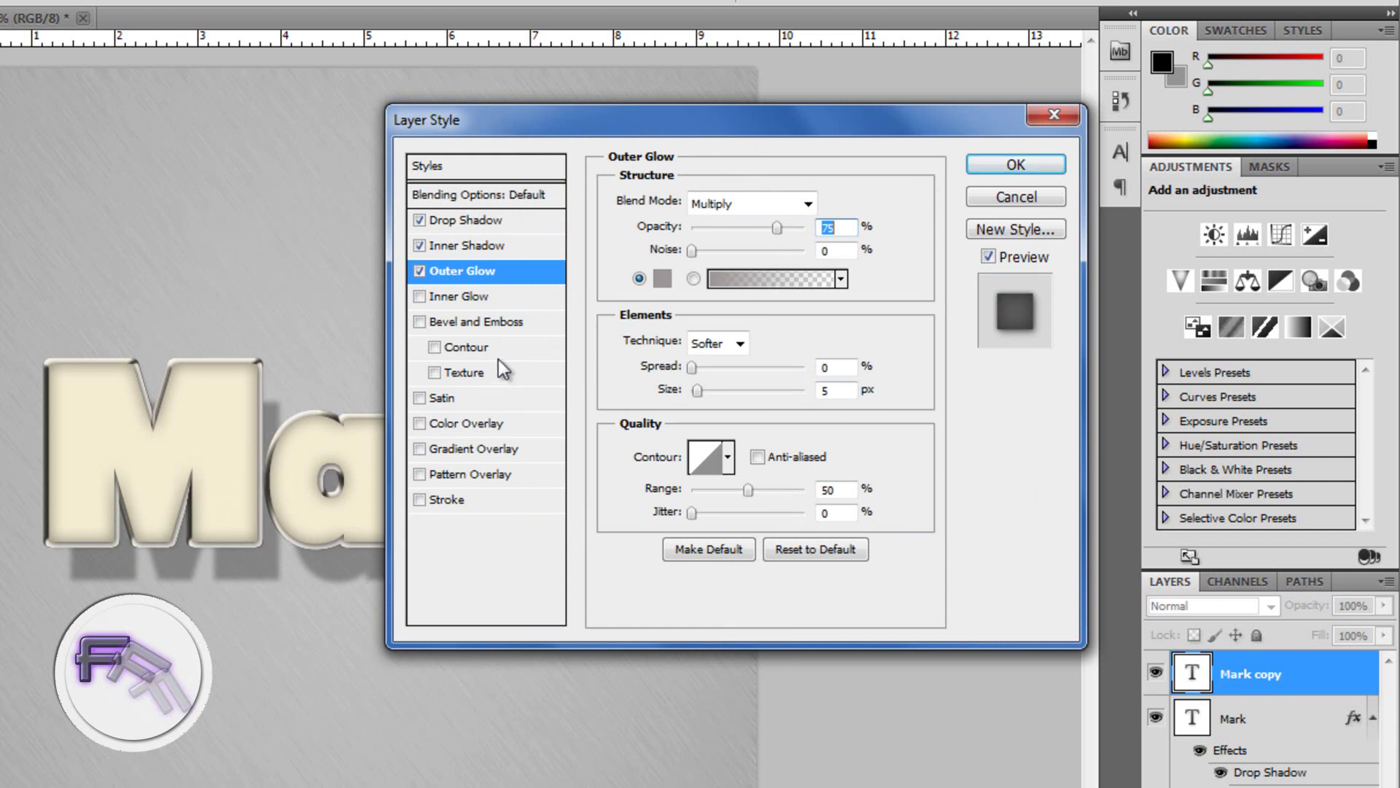
Add an inner glow with the Multiply blend mode and color d1d1d1 to the copied text layer.
click(484, 302)
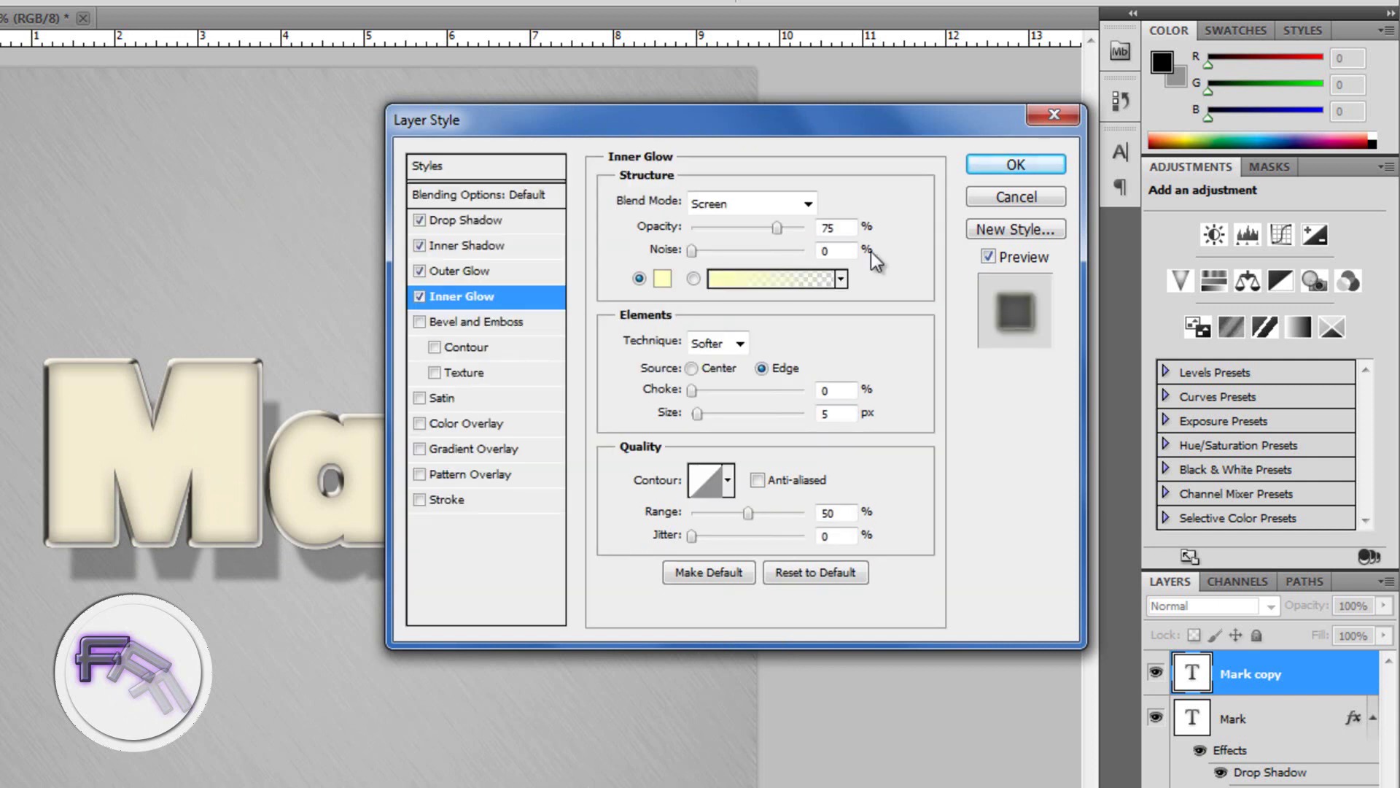
click(759, 203)
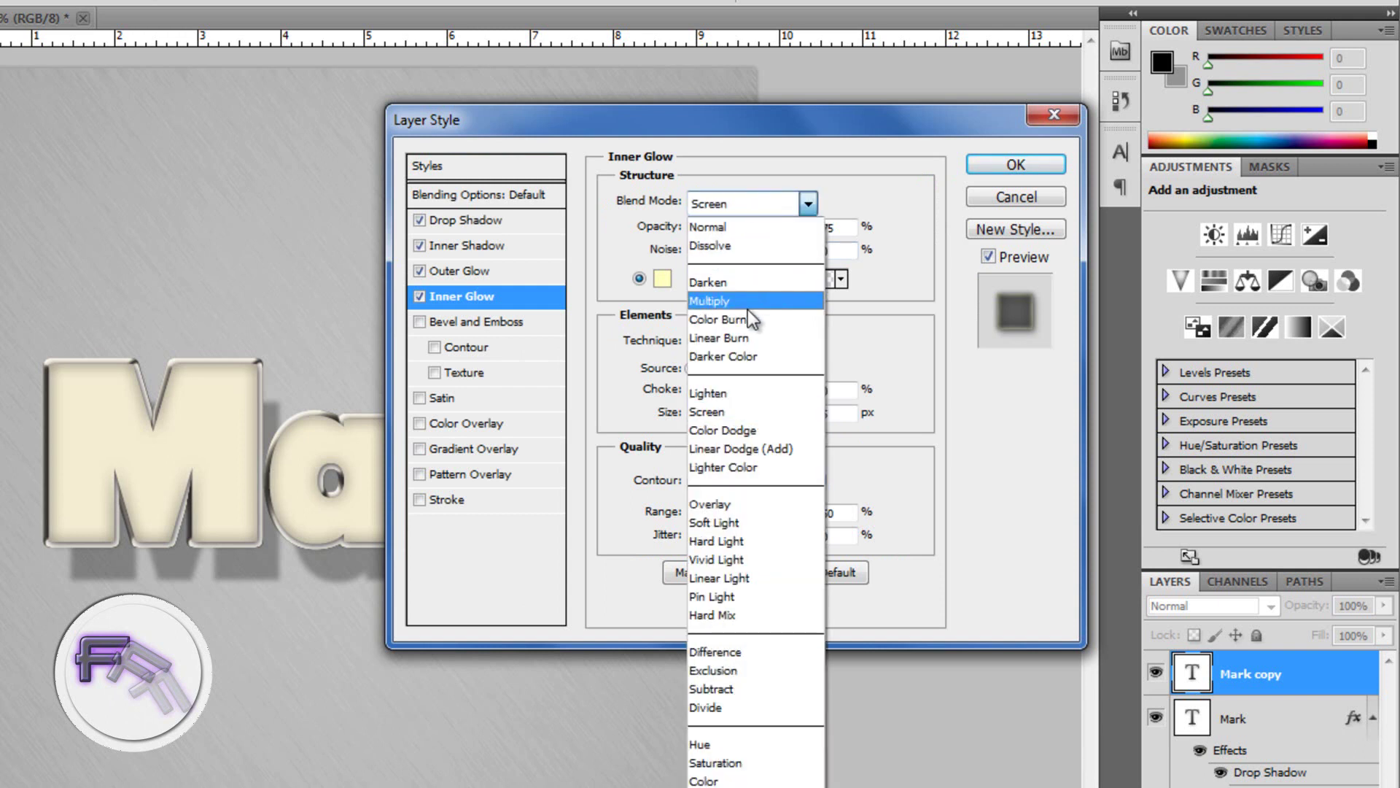
click(747, 310)
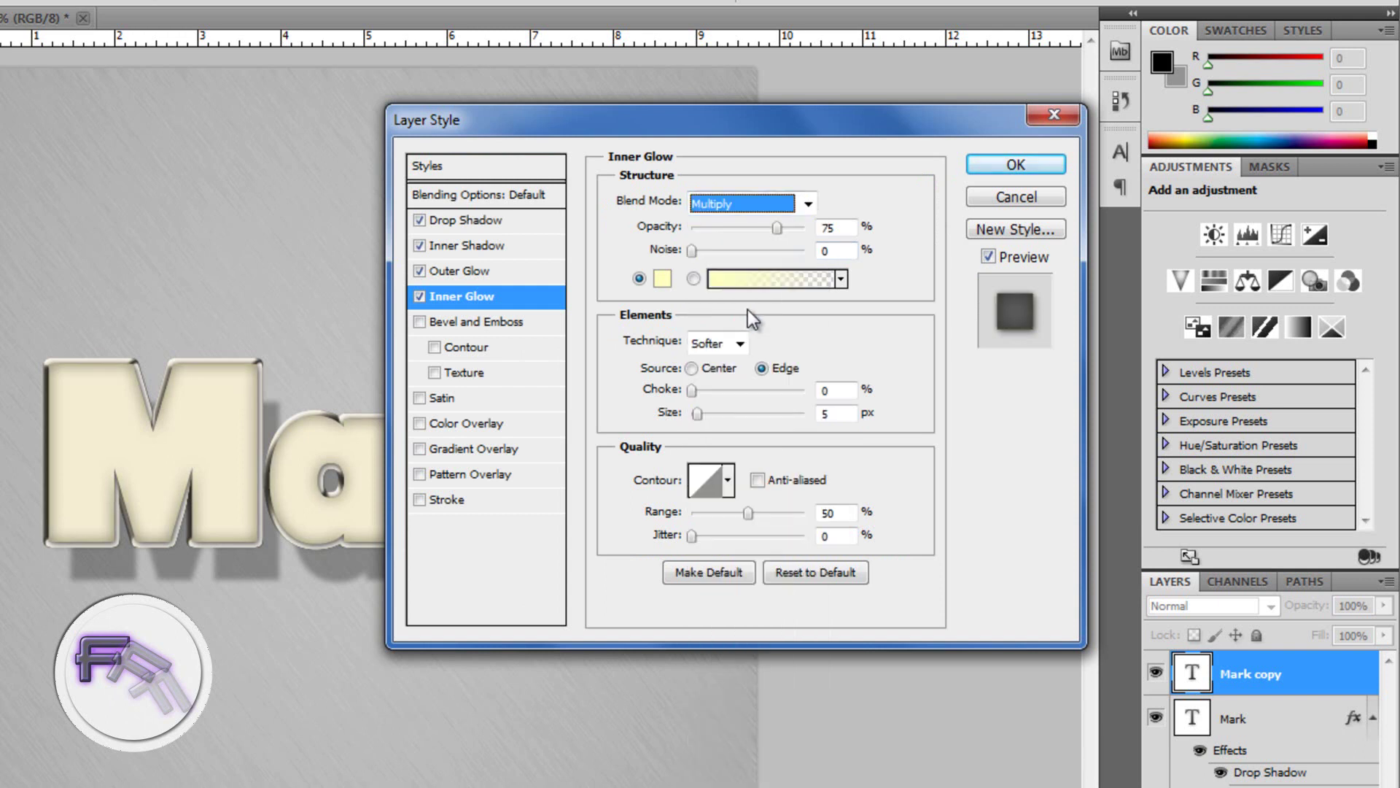
click(663, 278)
double_click(584, 511)
text(d1d1d1)
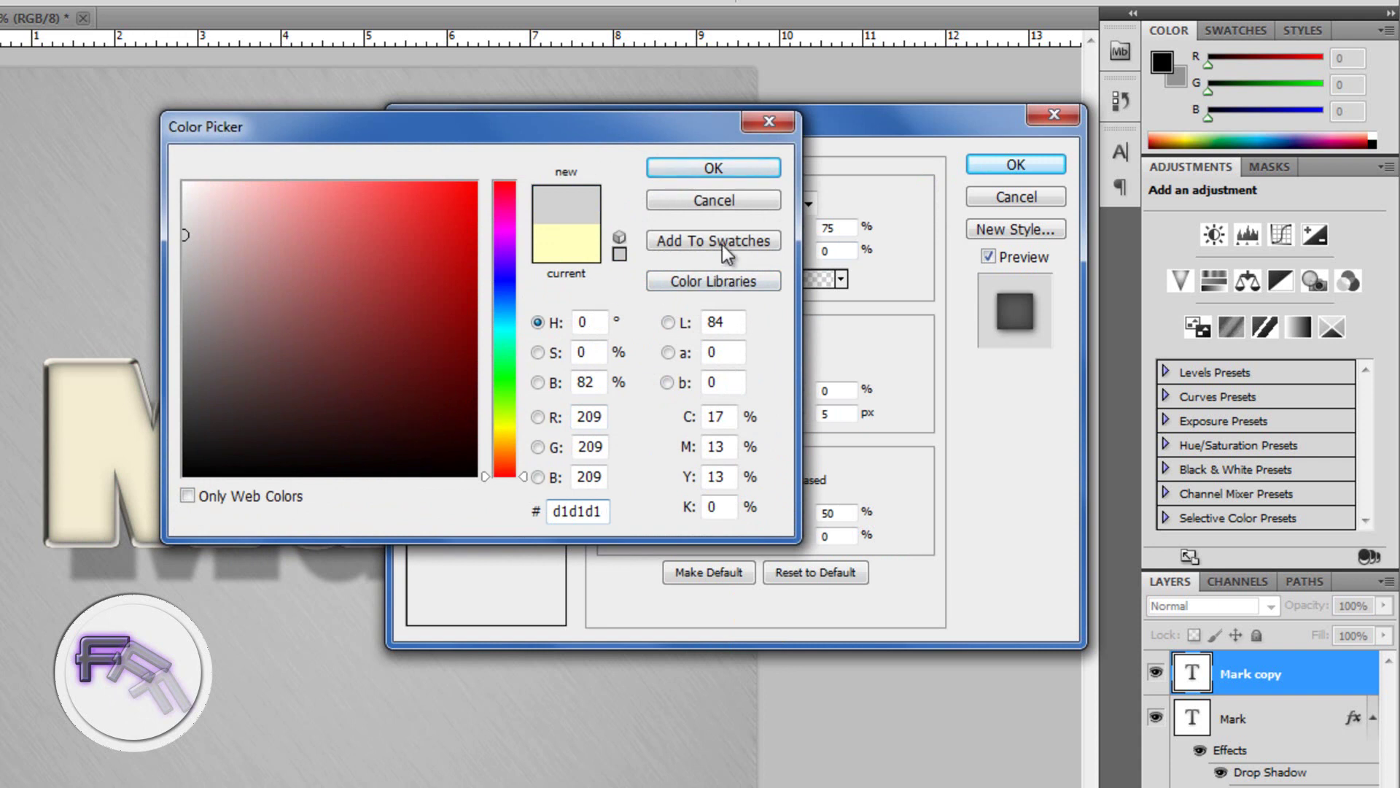
click(718, 167)
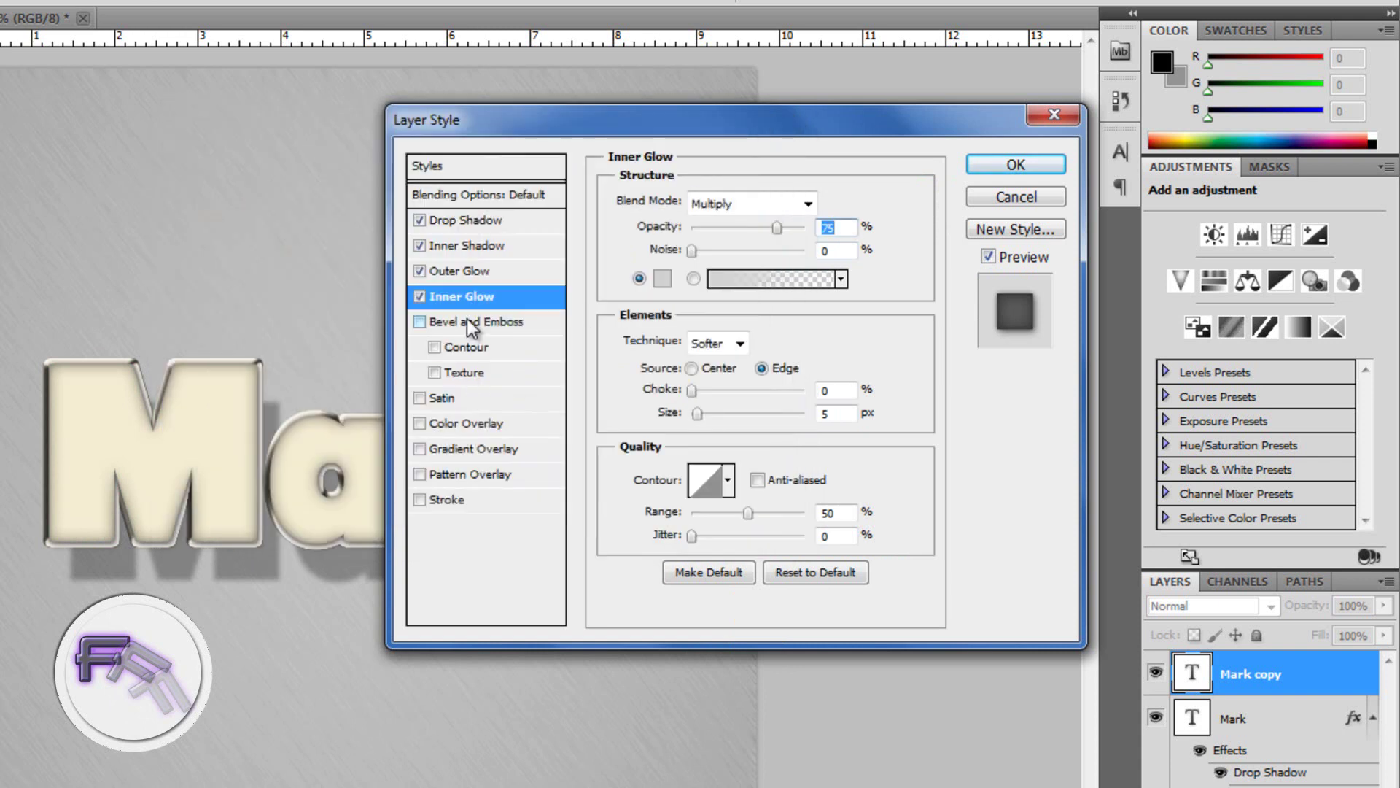
Add a bevel and emboss with a size of 25 px and shadow color d1cdb8, and apply the layer style.
click(467, 319)
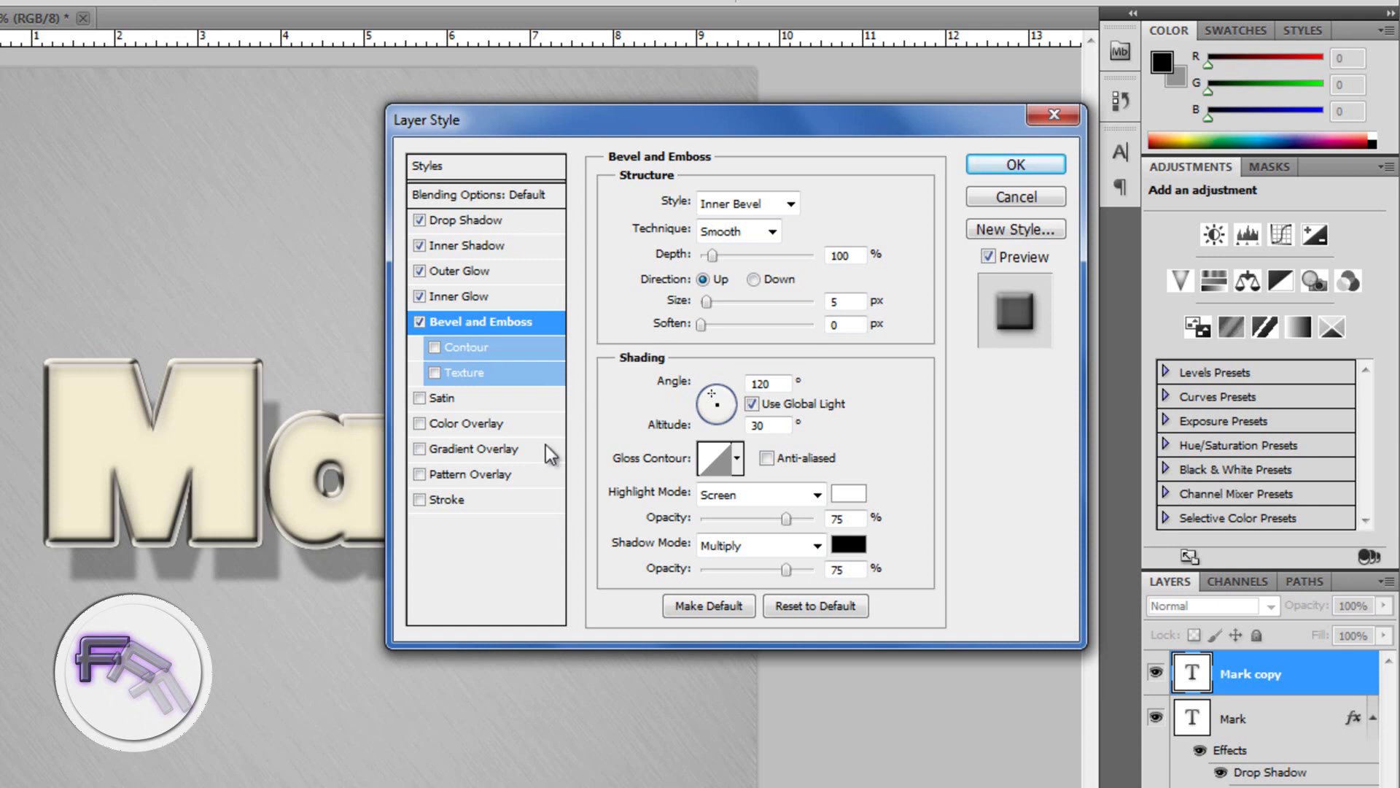
click(855, 299)
text(25)
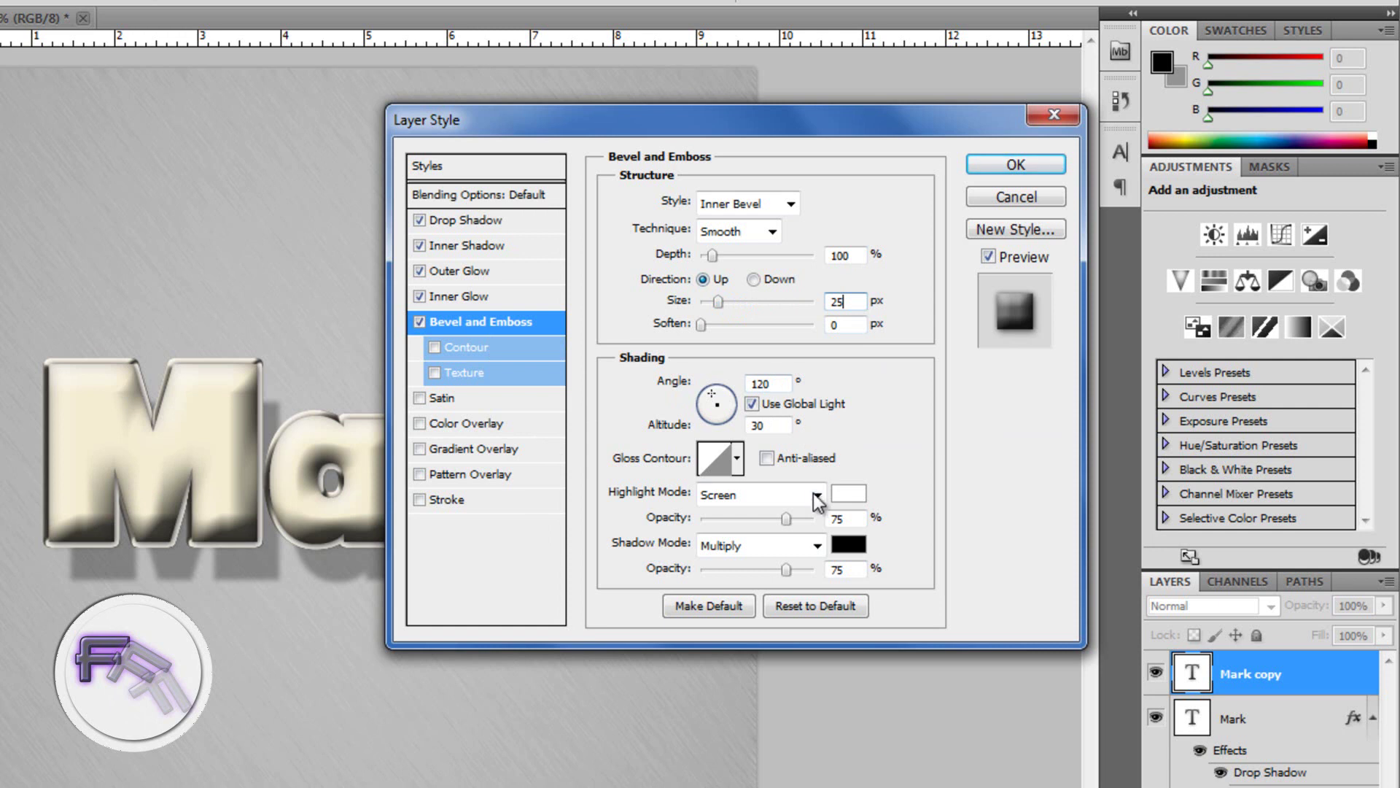
click(848, 544)
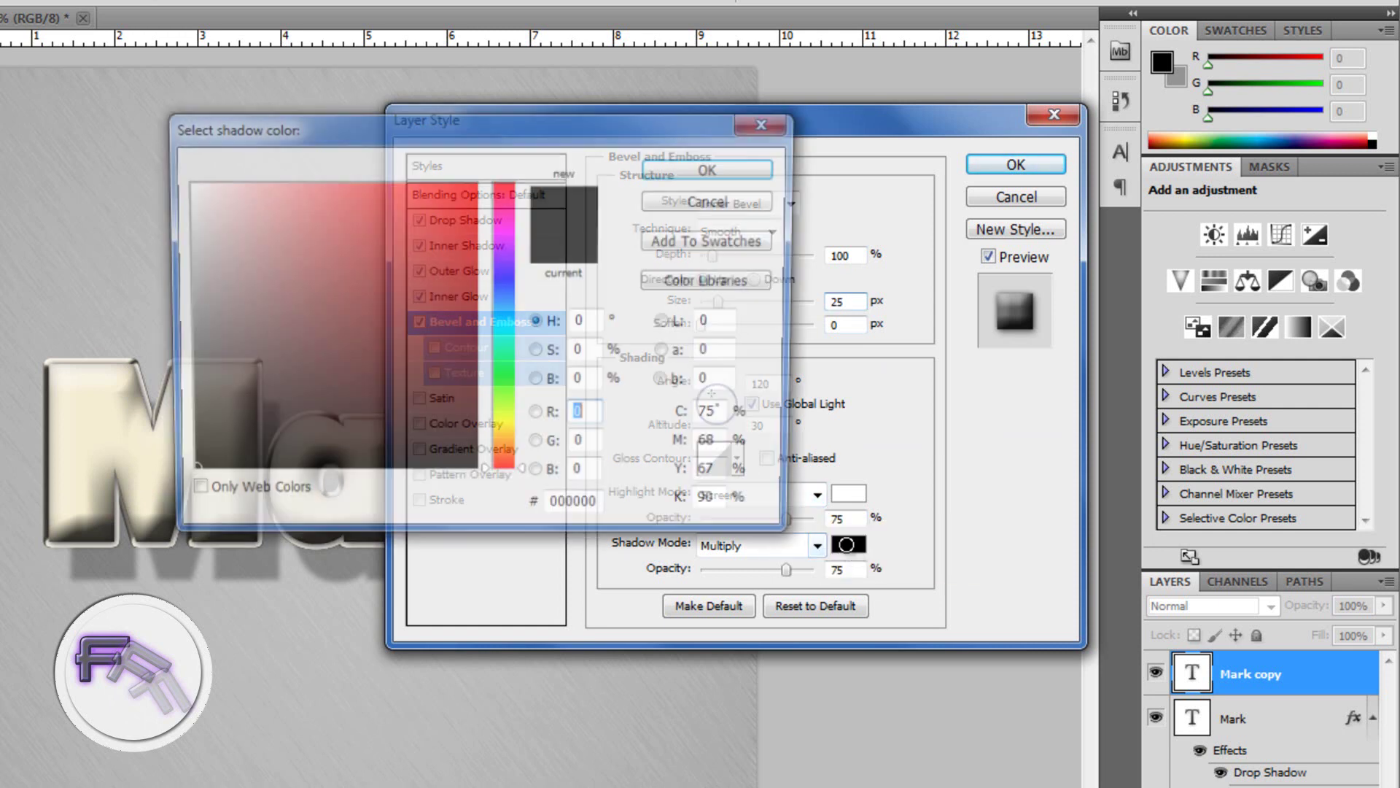
click(603, 511)
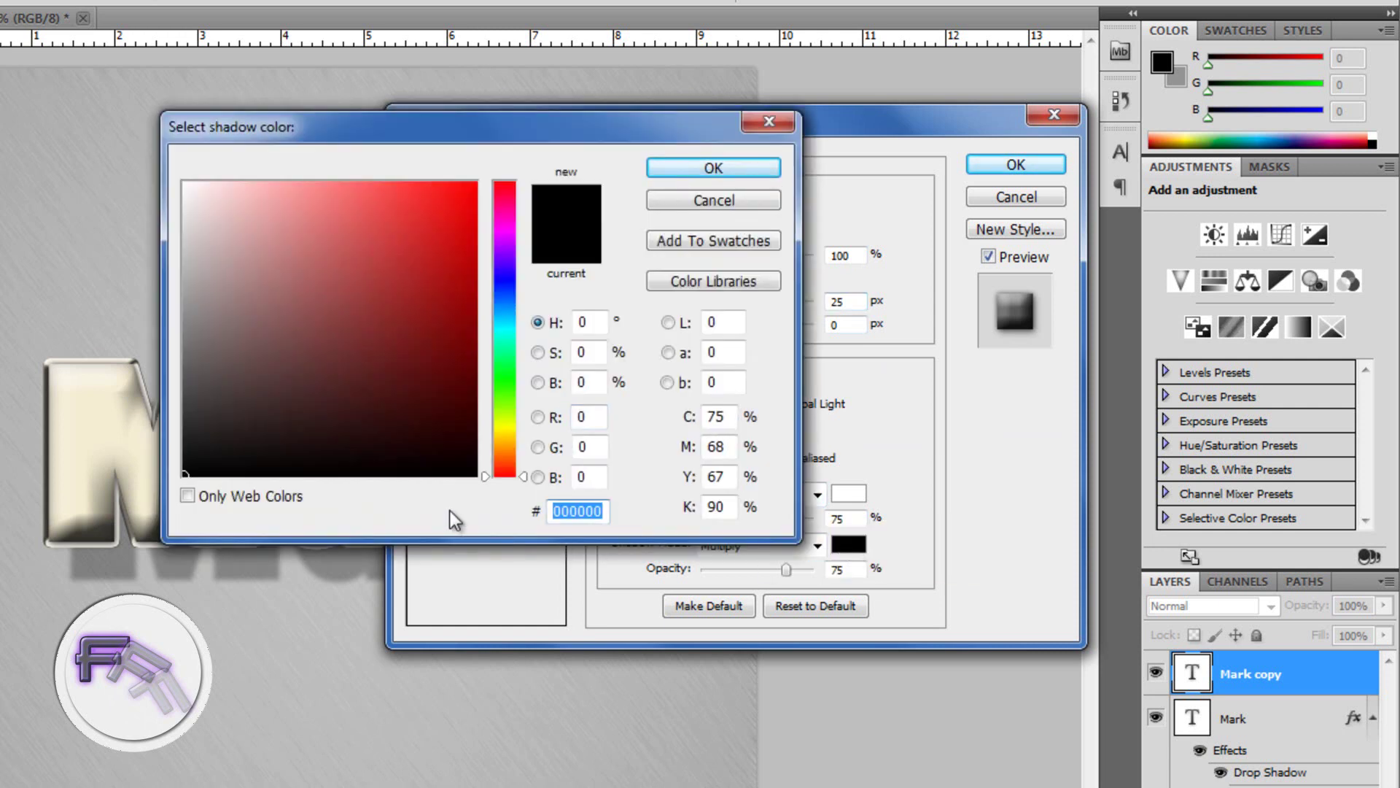
text(d1cdb8)
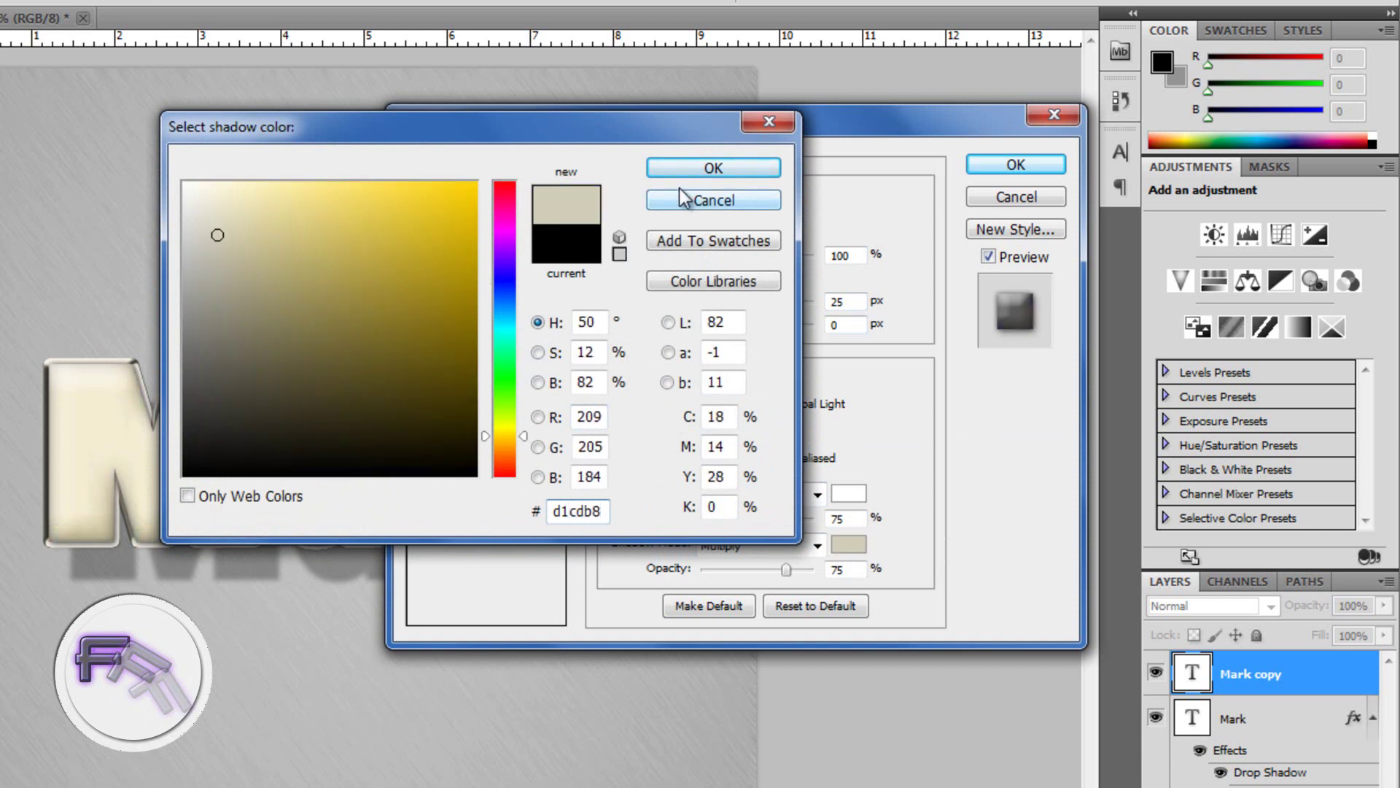
click(690, 172)
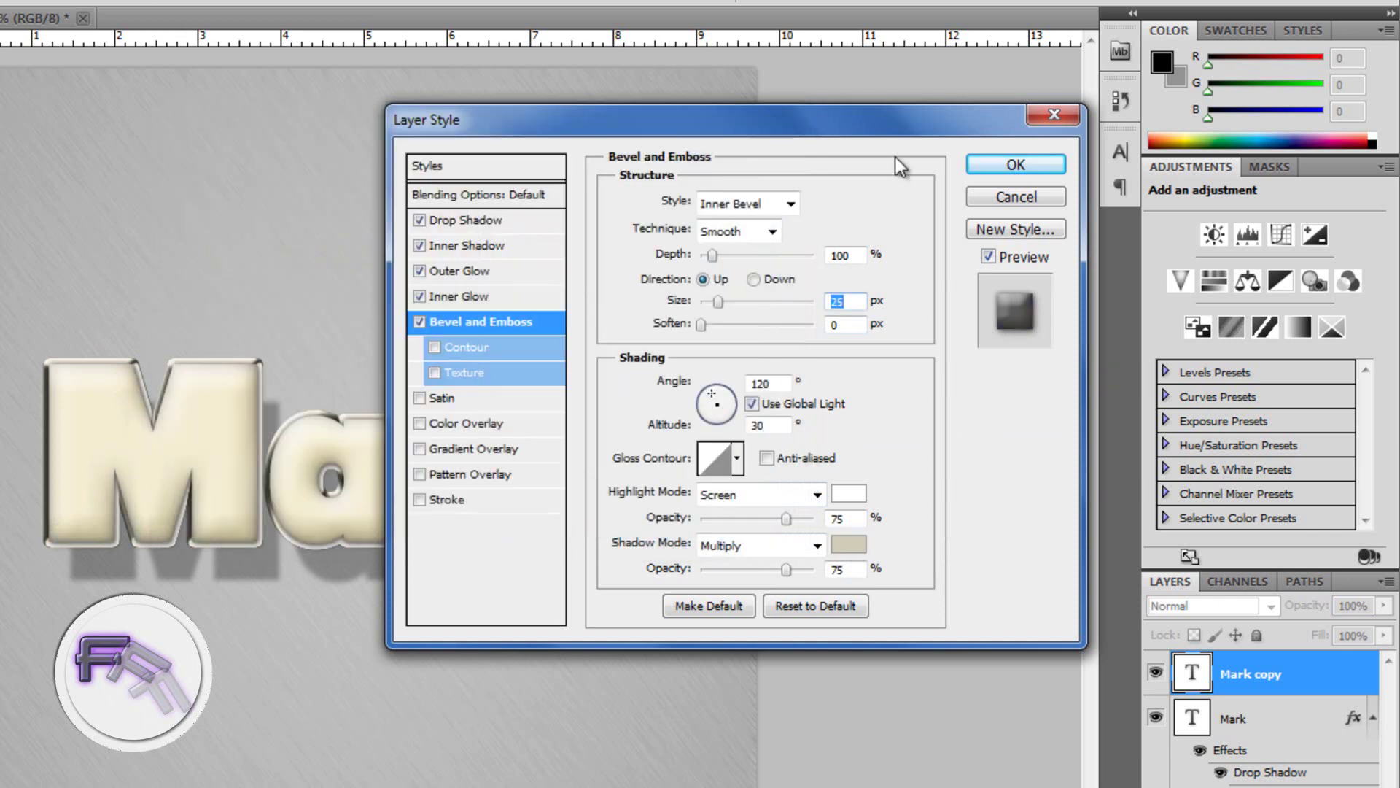
click(976, 167)
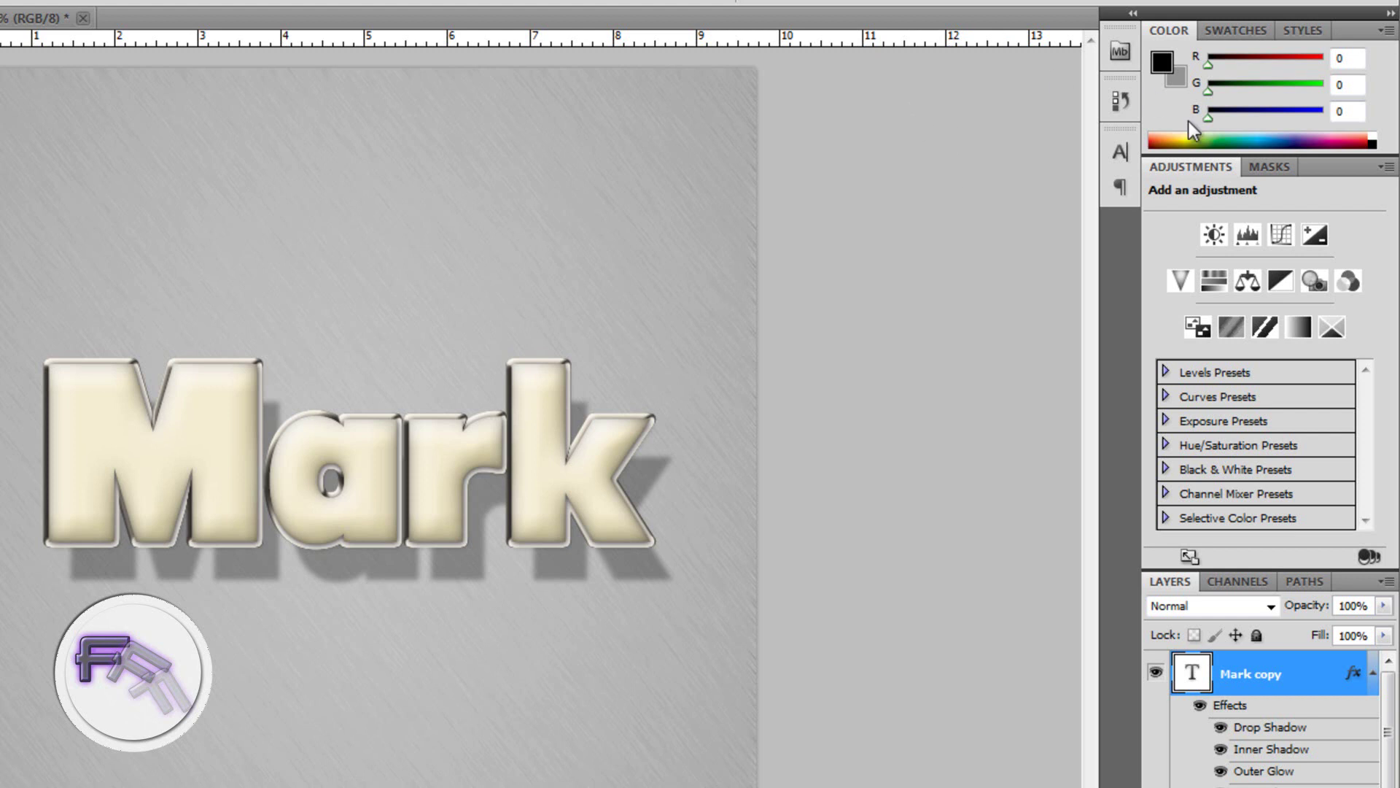
Add a texture using the Rectangluar Pattern to the copied text layer's bevel and emboss.
double_click(1328, 702)
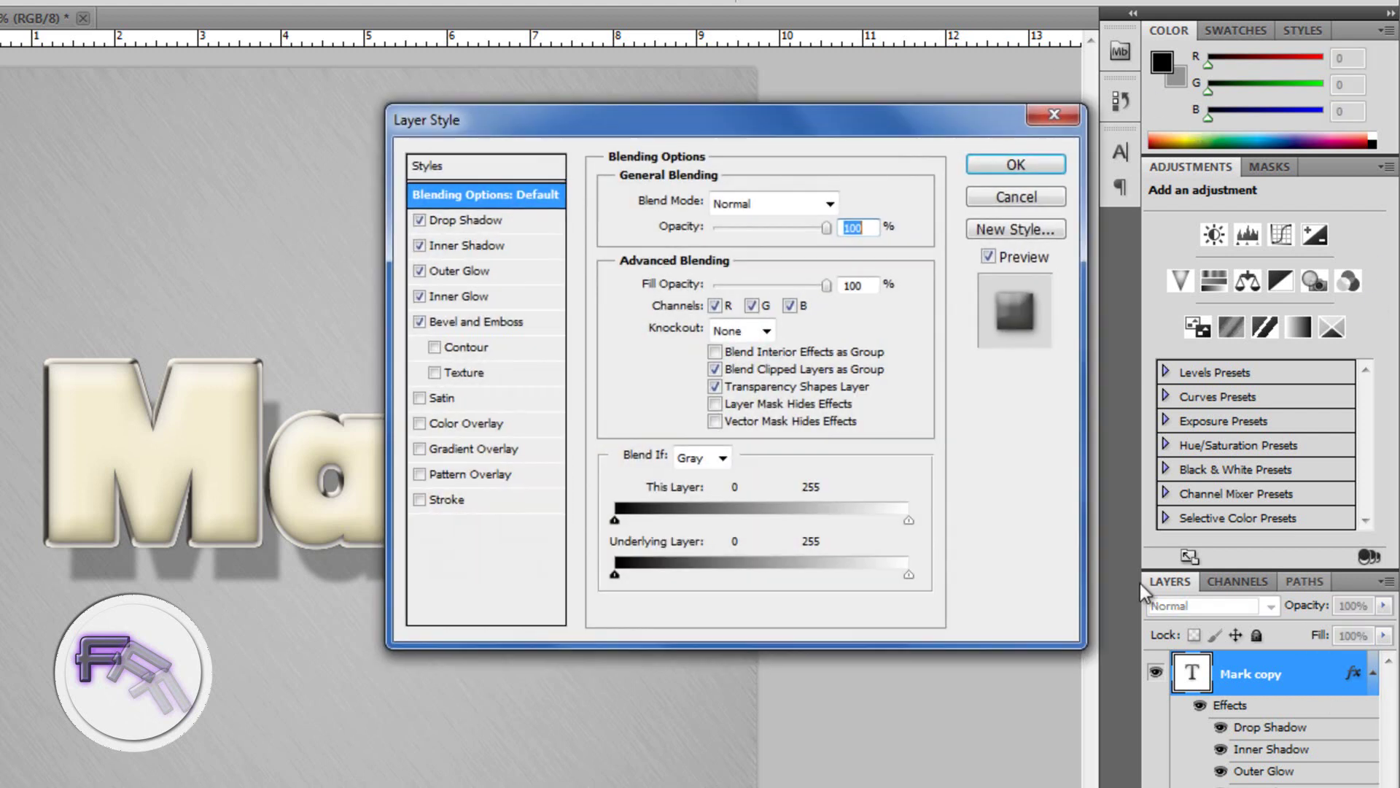
click(458, 372)
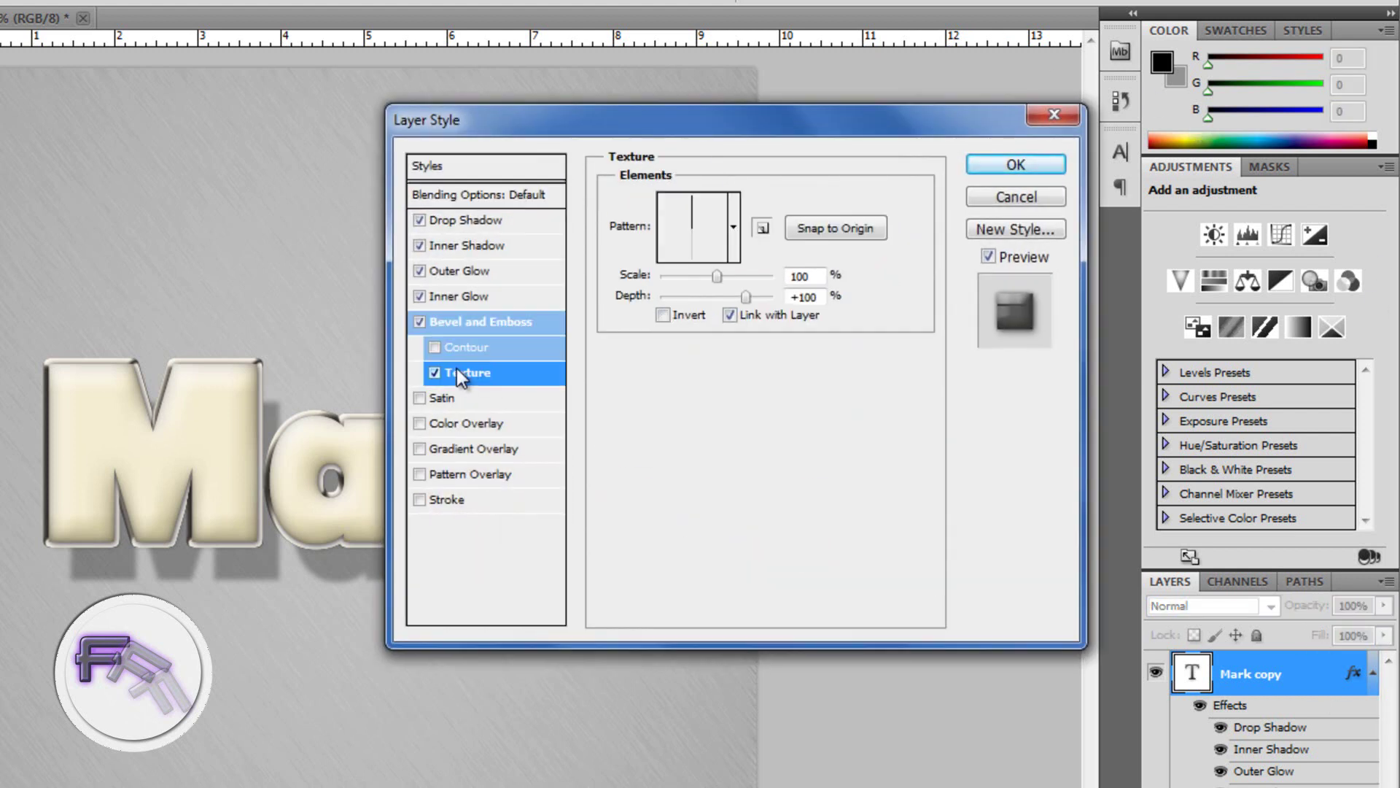
click(731, 226)
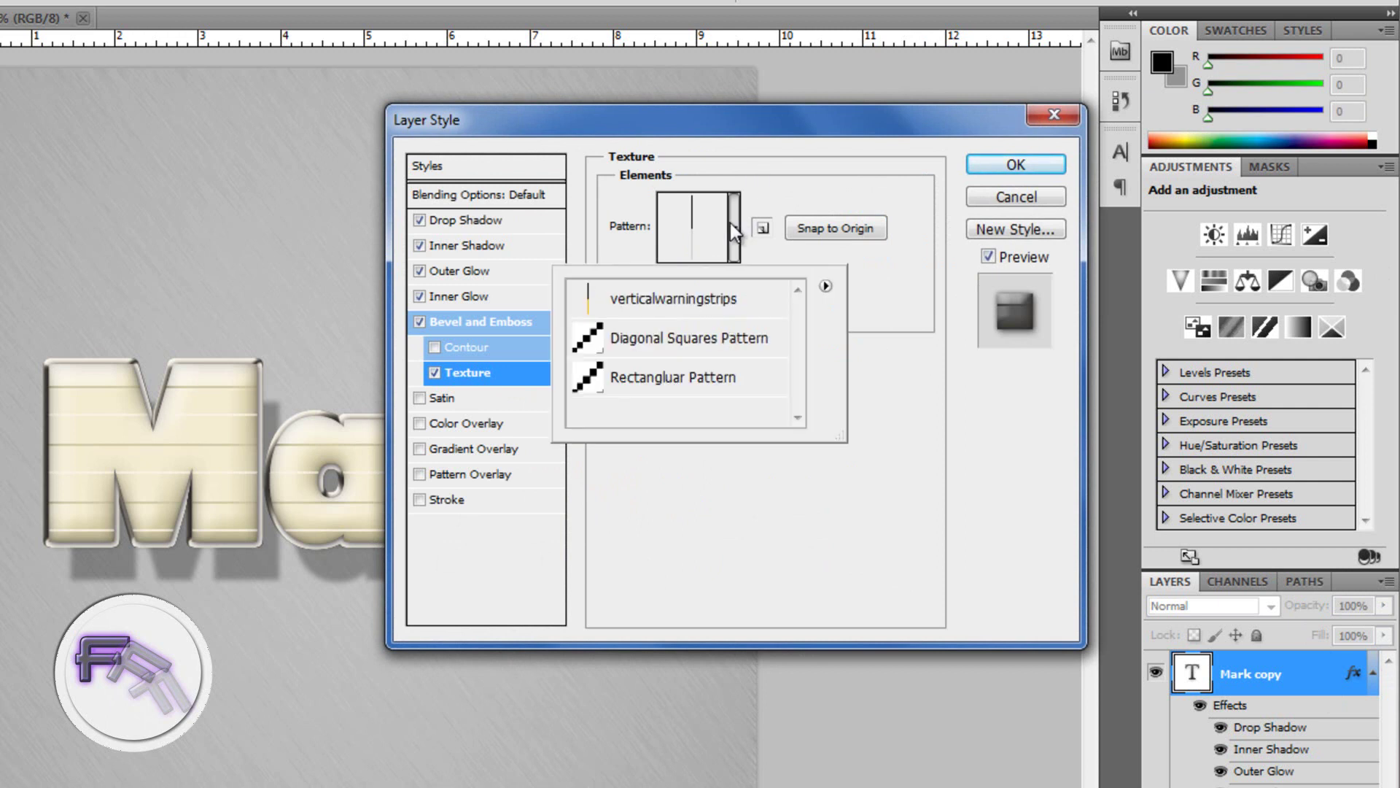
click(667, 385)
click(890, 410)
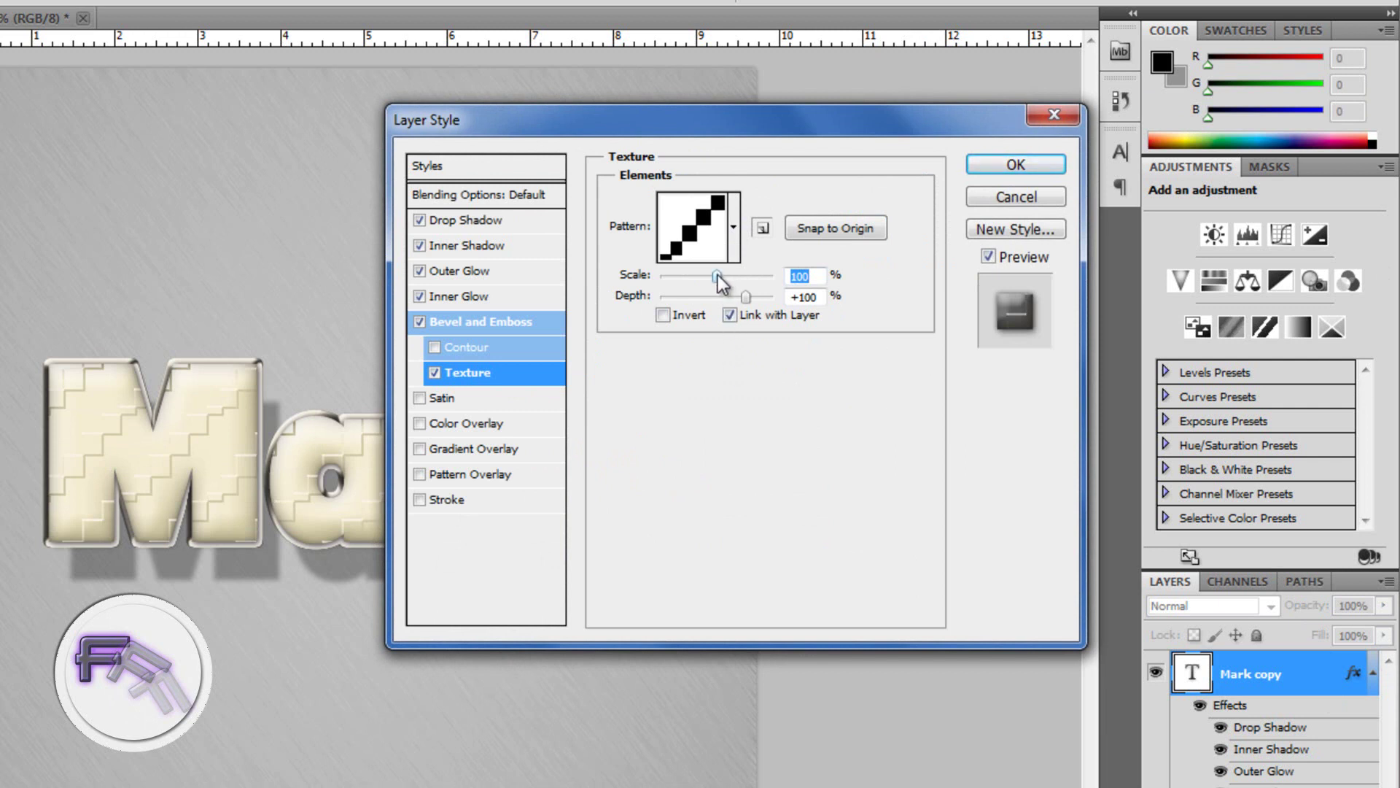
Reduce the bevel texture's scale to 8%.
drag(716, 277, 661, 281)
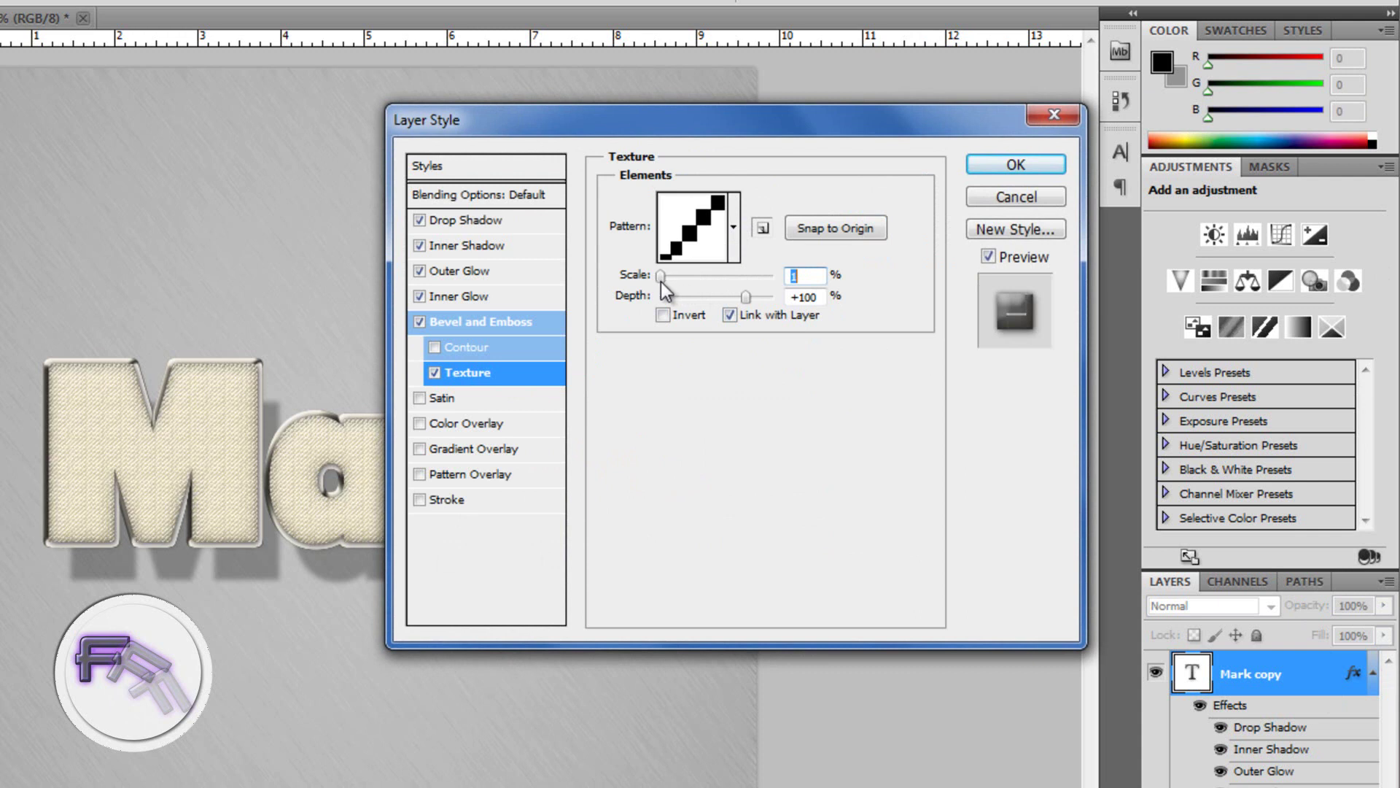
key(Up)
key(Up)
key(Up)
key(Up)
key(Up)
key(Up)
key(Up)
key(Up)
key(Down)
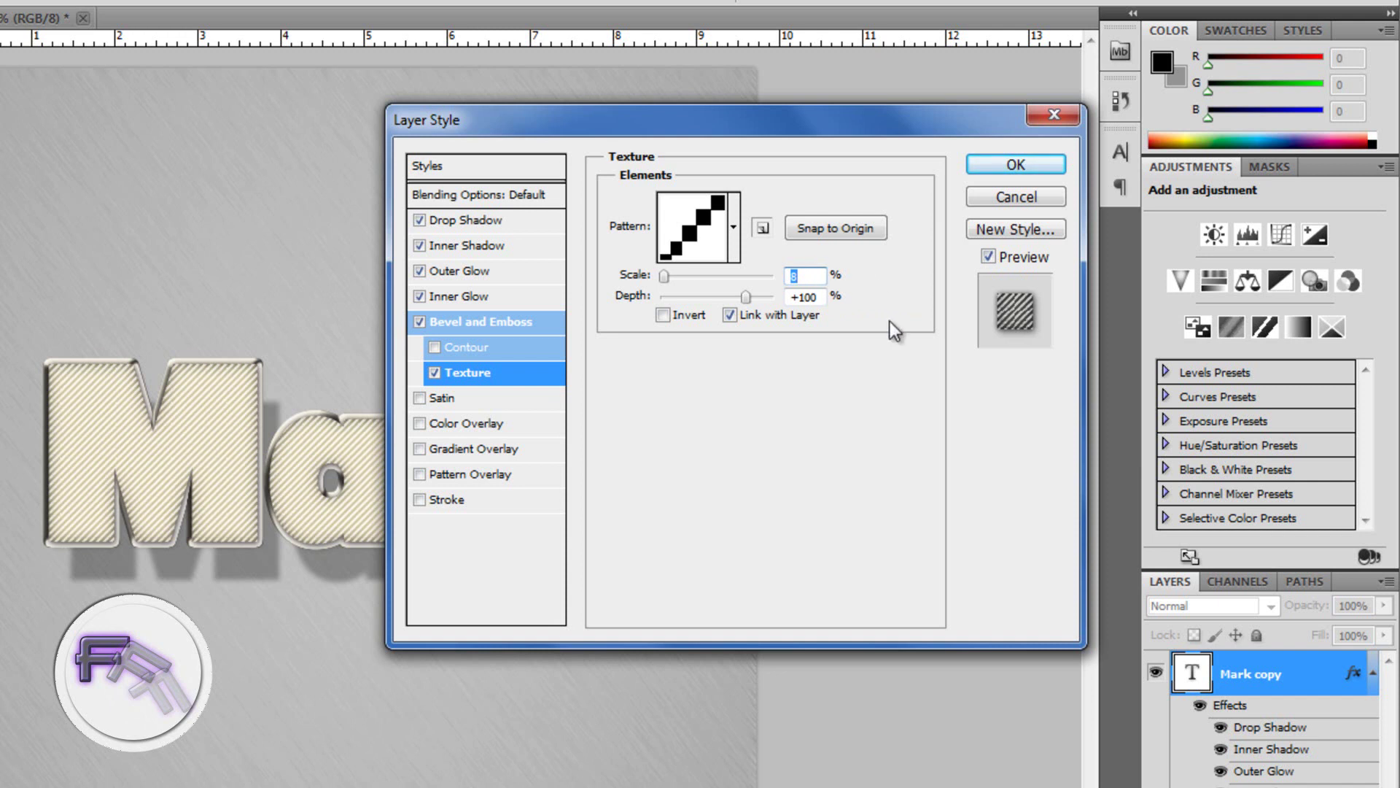
Set the bevel texture's depth to +10% and apply the layer style.
click(820, 296)
key(BackSpace)
key(BackSpace)
key(BackSpace)
text(5)
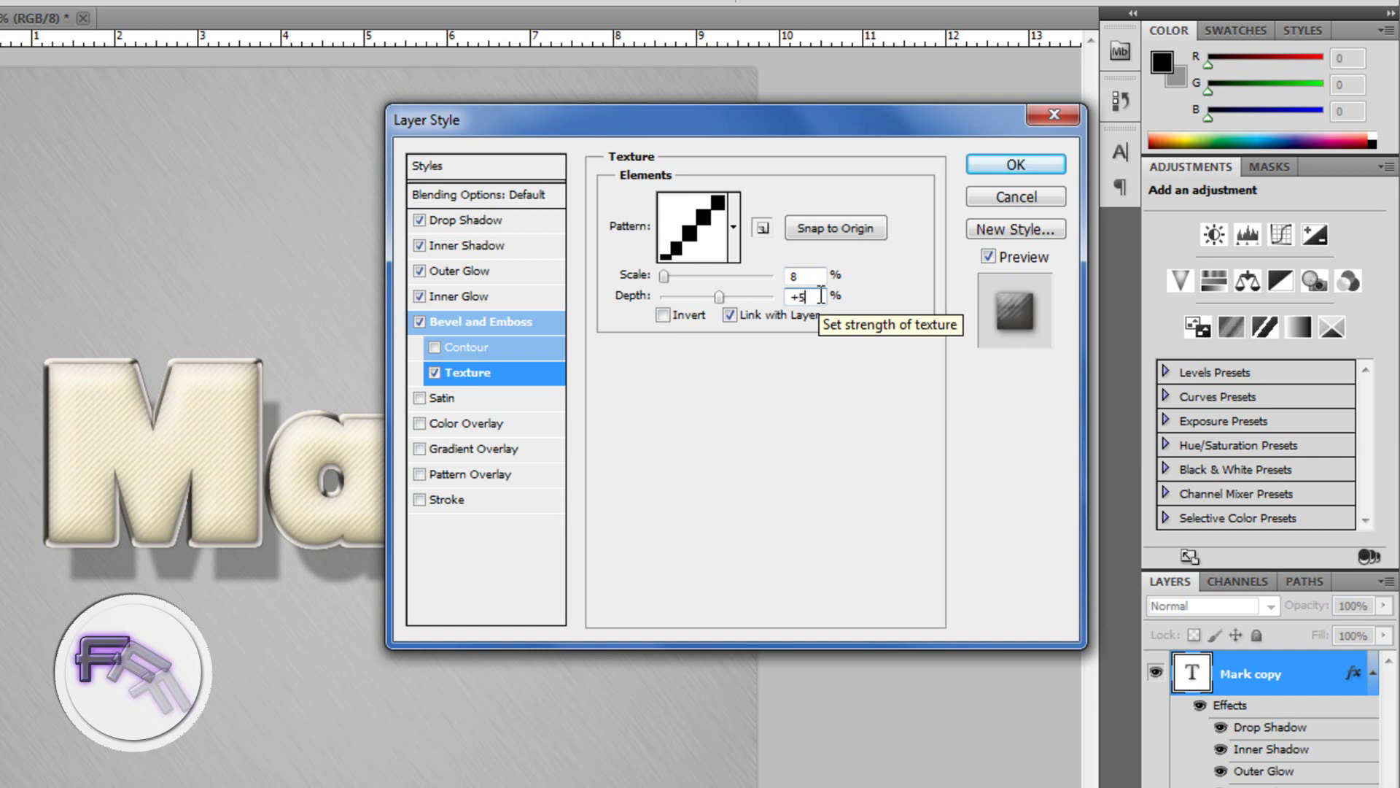
key(BackSpace)
text(10)
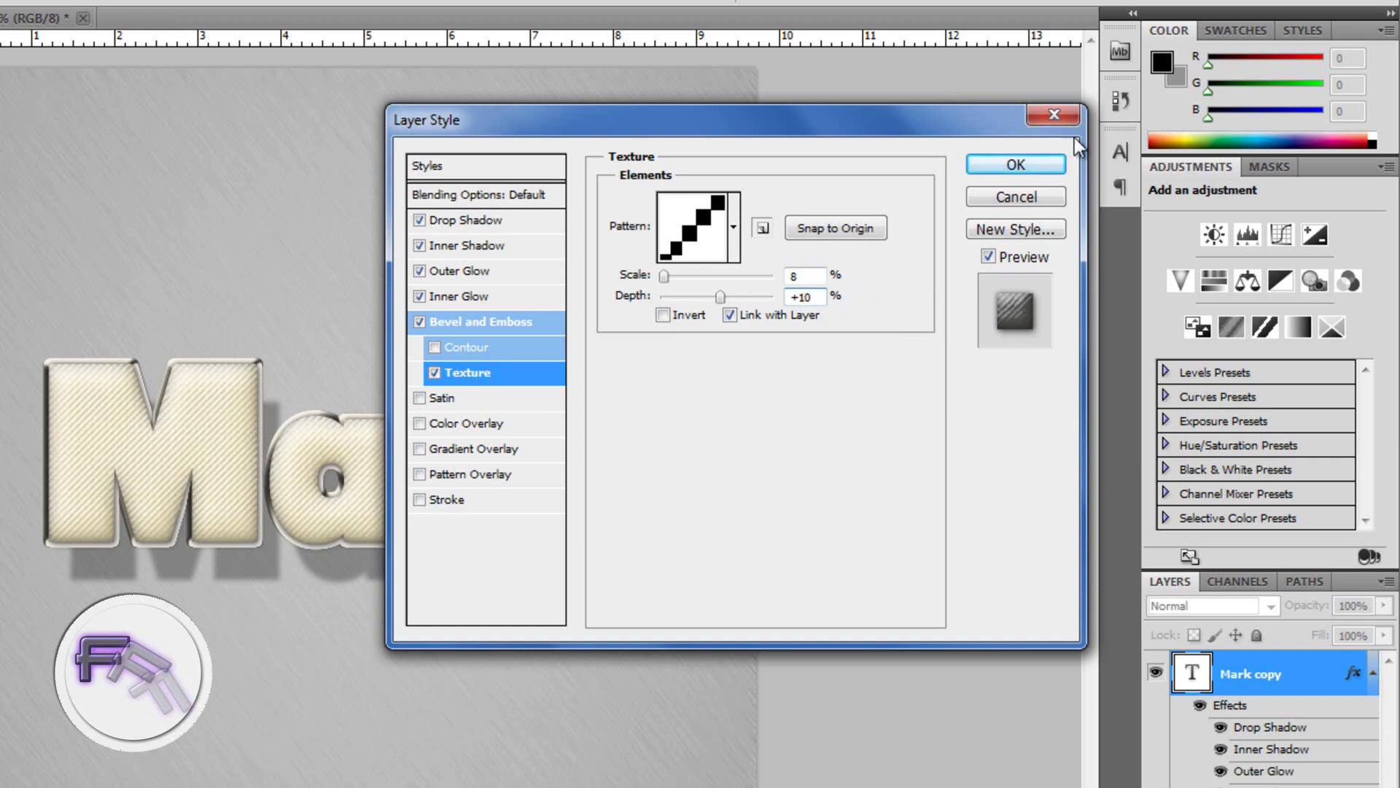
click(1022, 170)
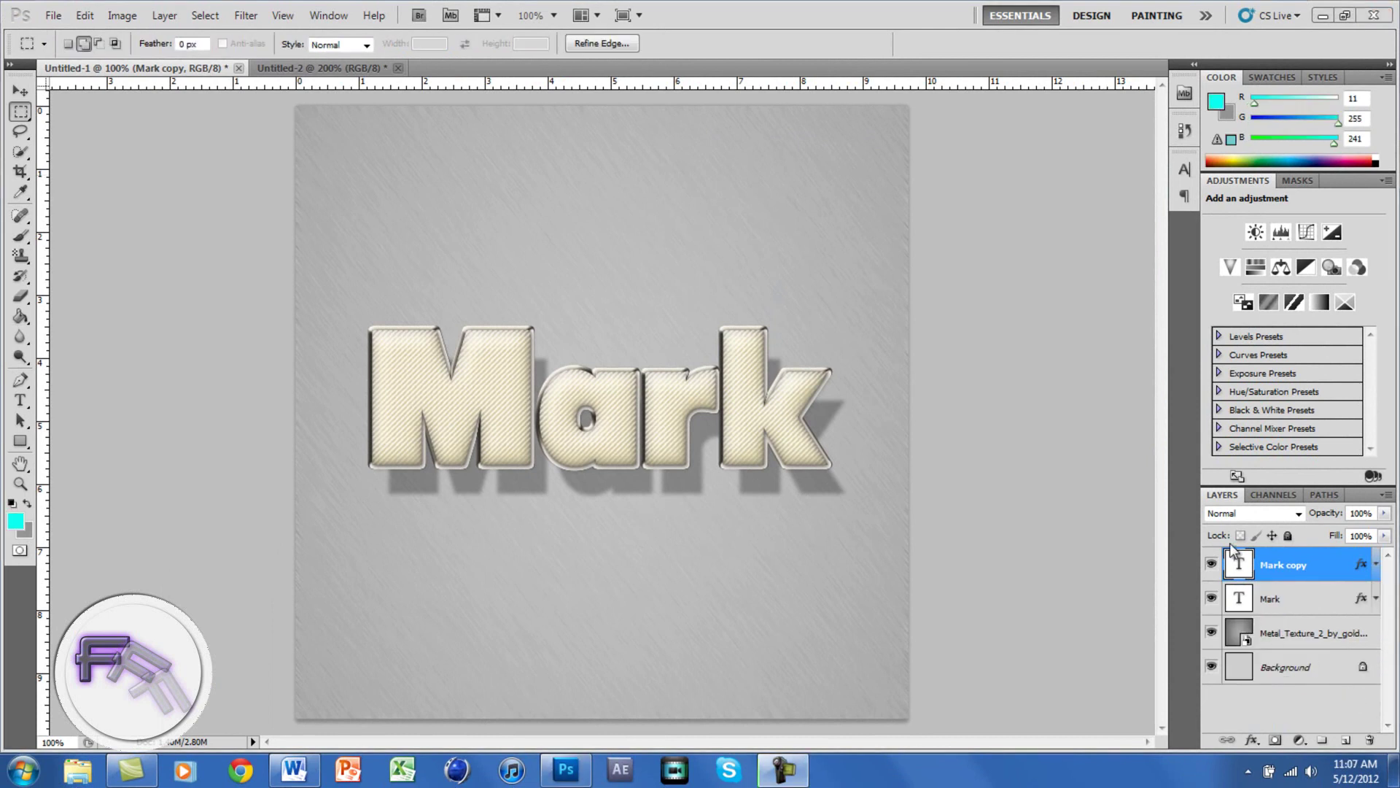
Load the copied text's outline as a selection and create a new layer above it with the Multiply blend mode.
ctrl+click(1240, 566)
click(17, 91)
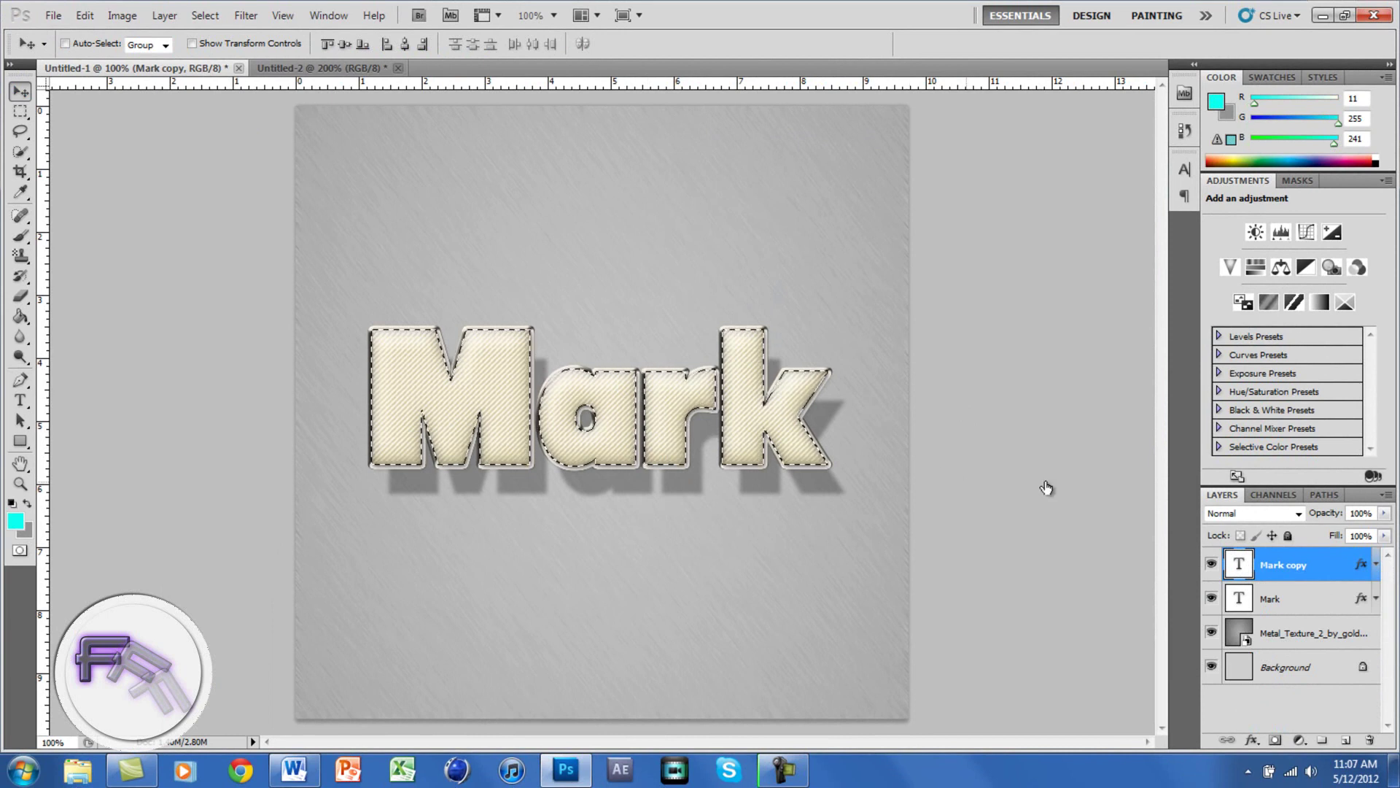
click(1346, 741)
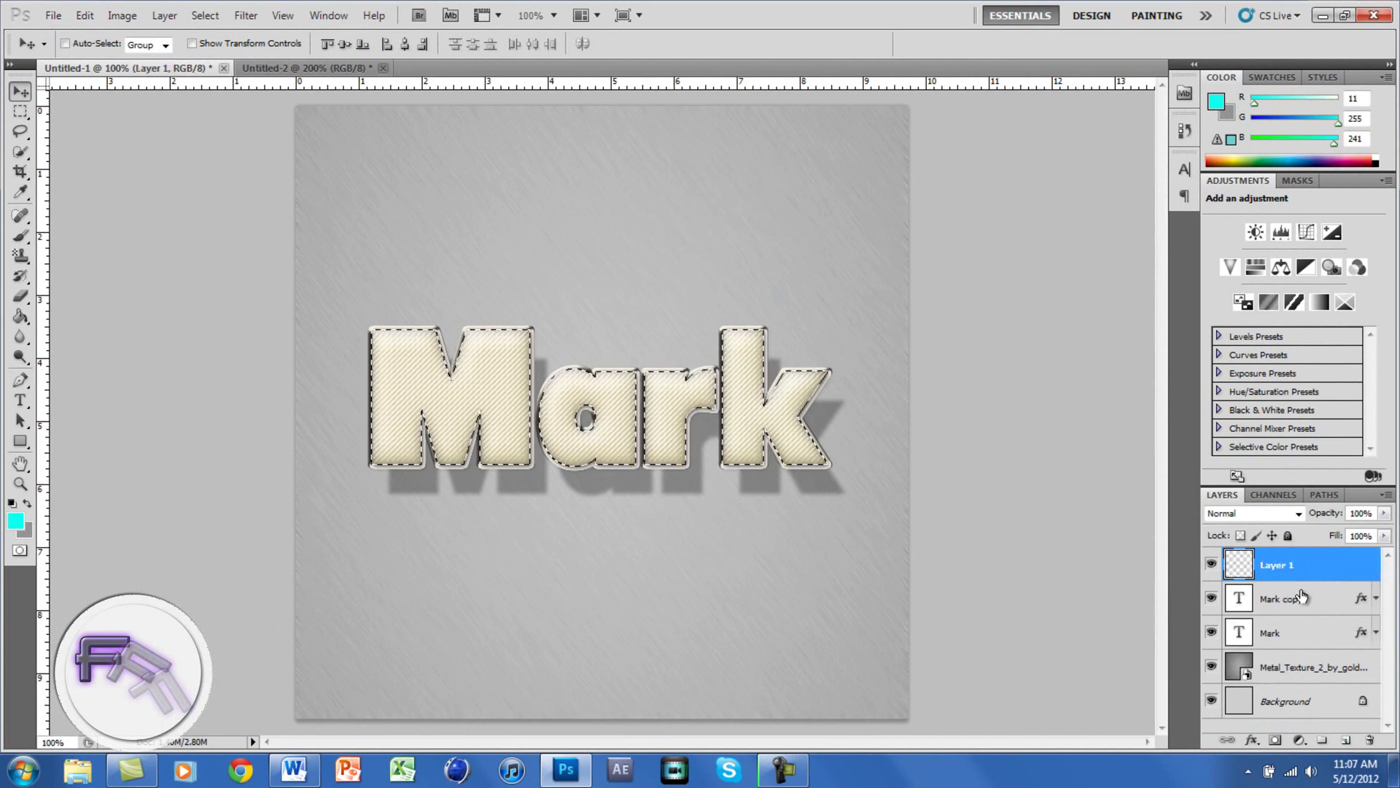
click(1272, 514)
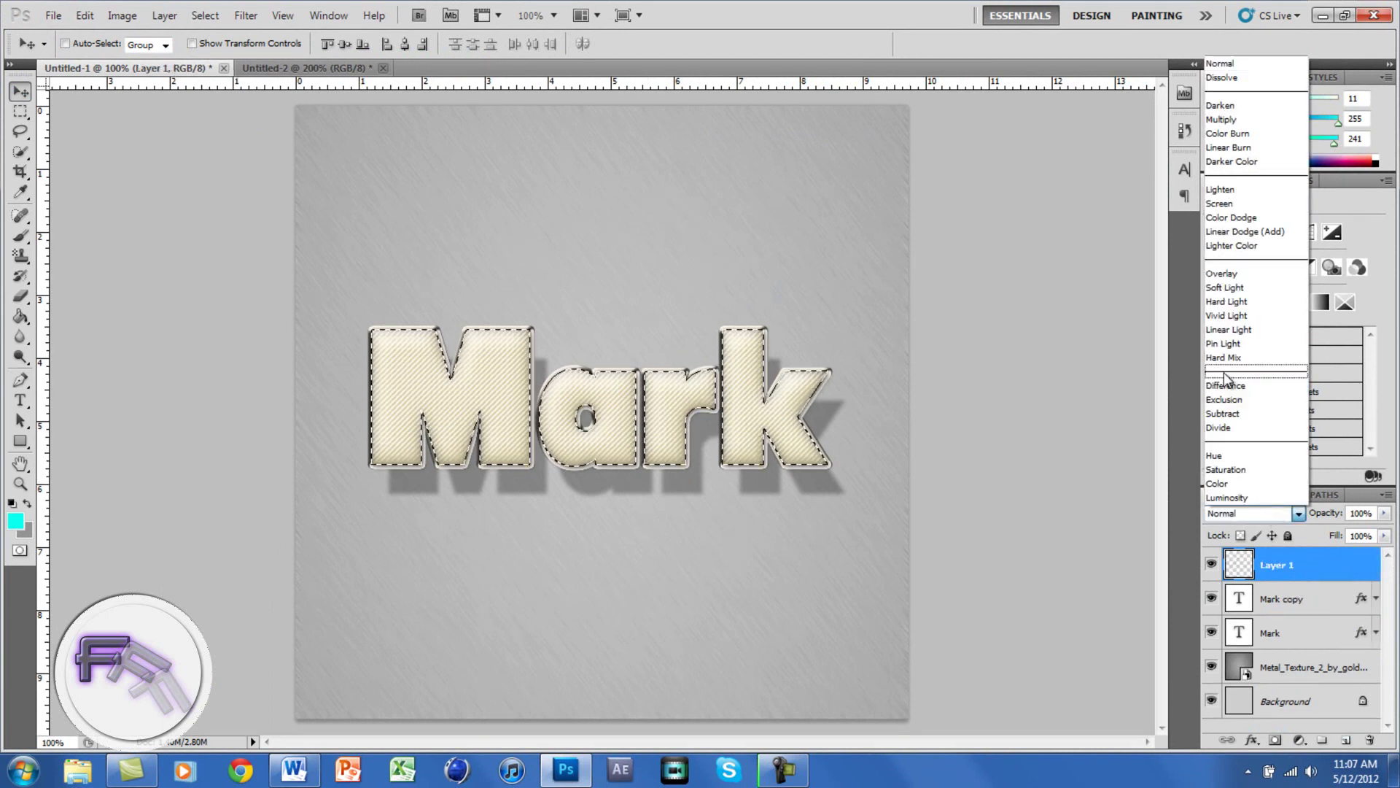
click(1222, 119)
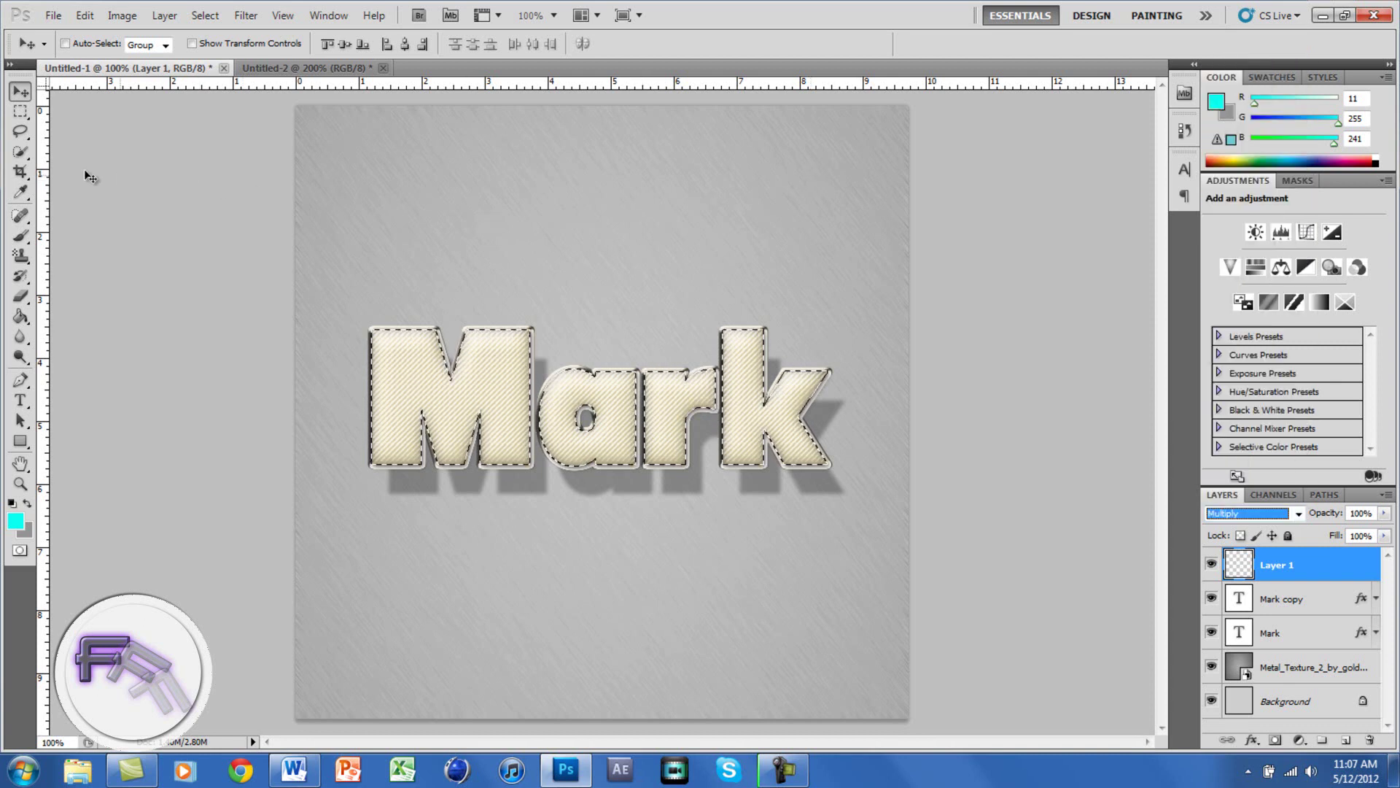
Intersect the selection with a rectangular marquee around the letter M so that only that letter stays selected.
click(20, 115)
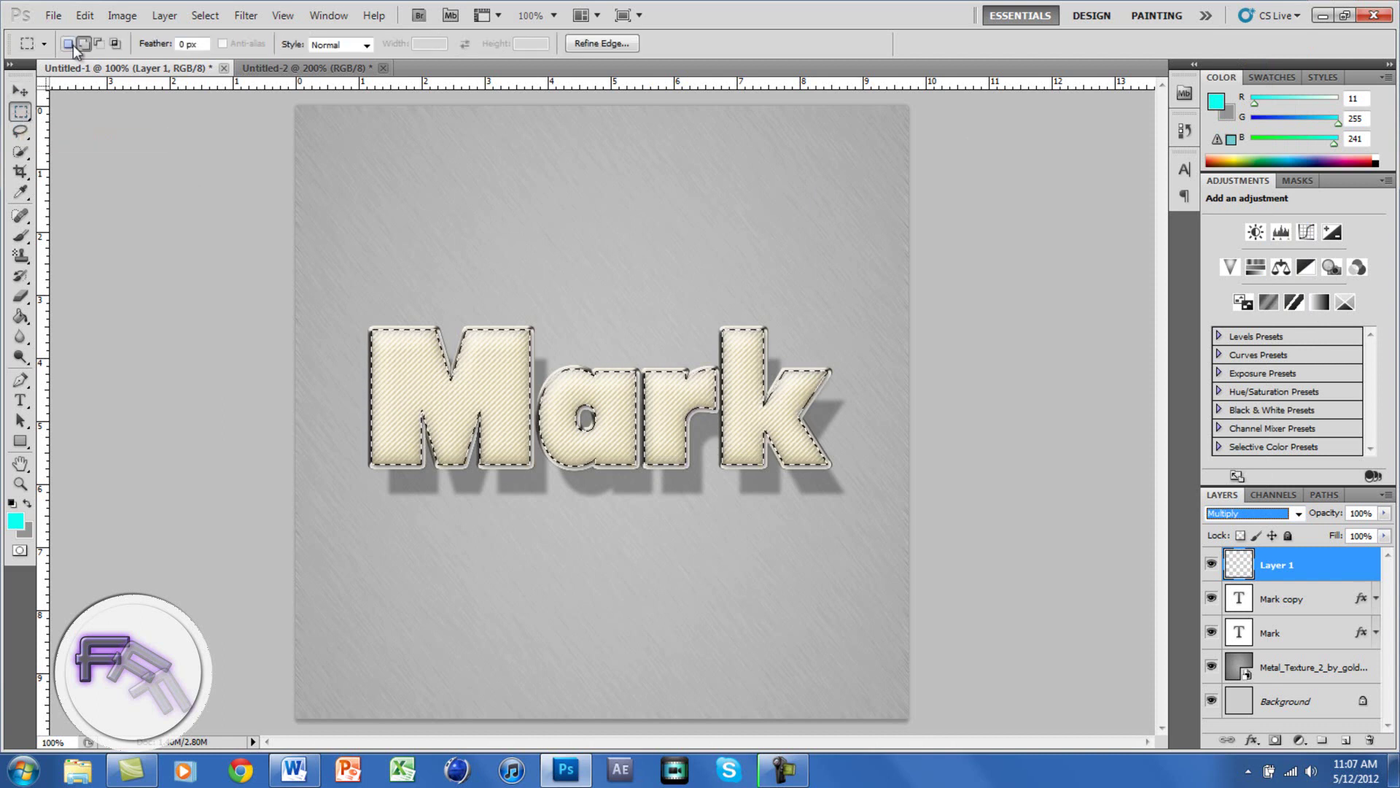
click(114, 45)
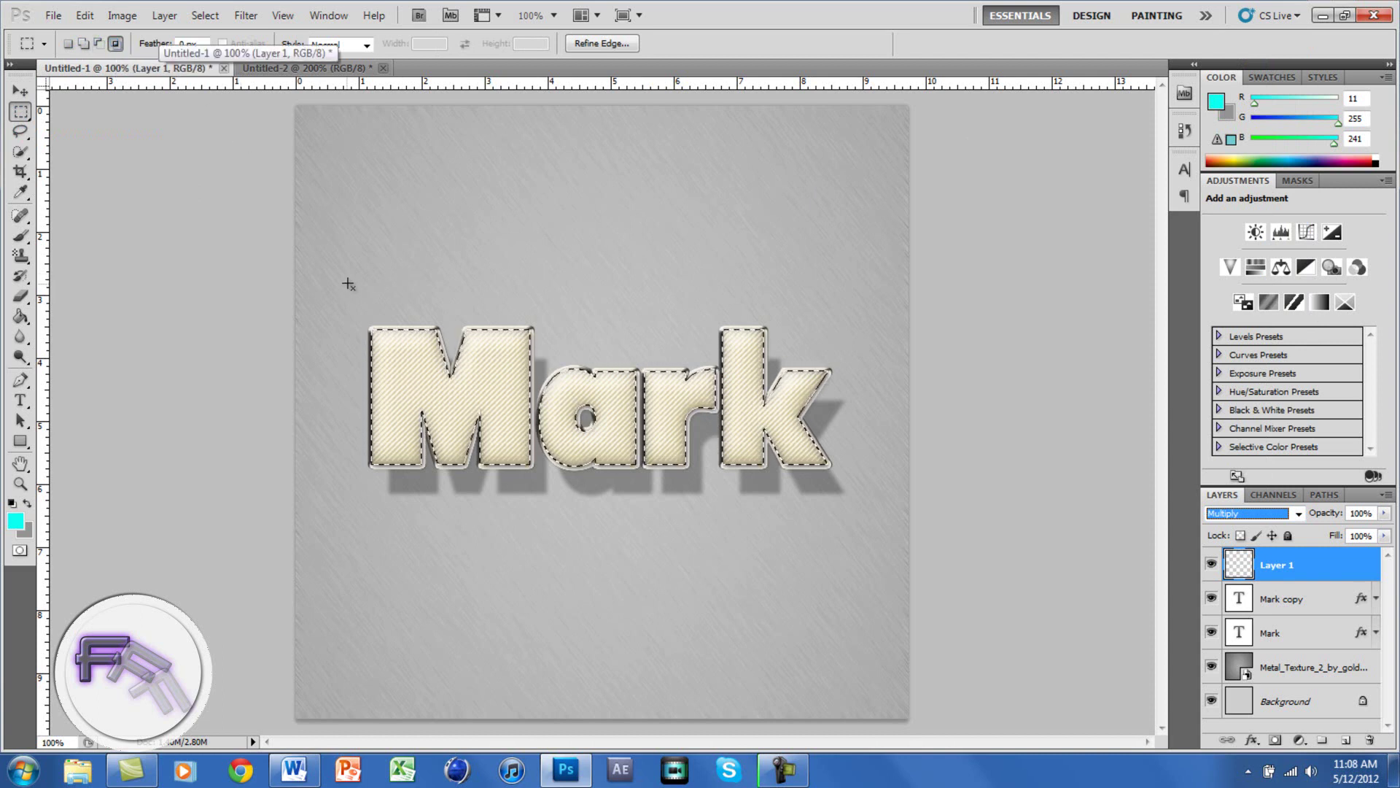
key(Return)
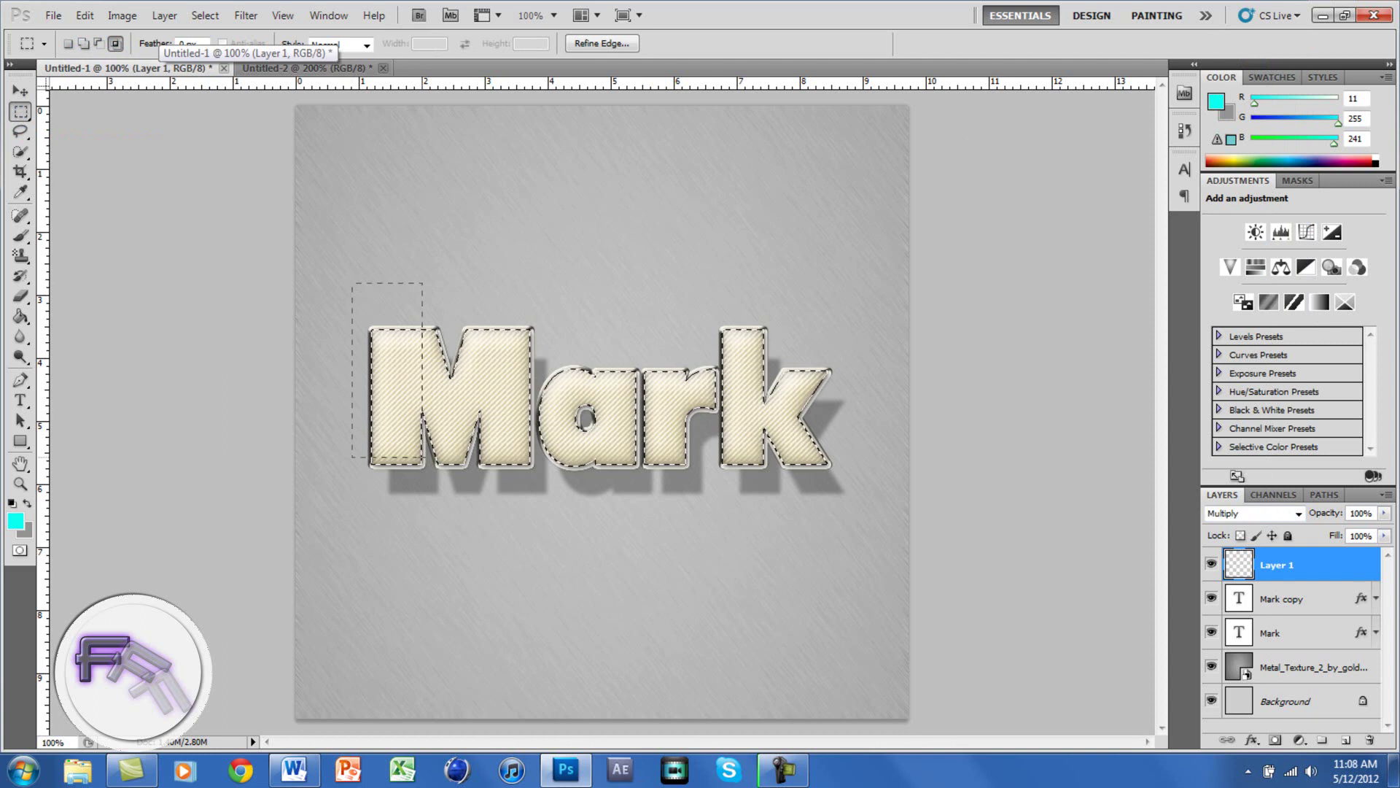
drag(535, 555, 535, 557)
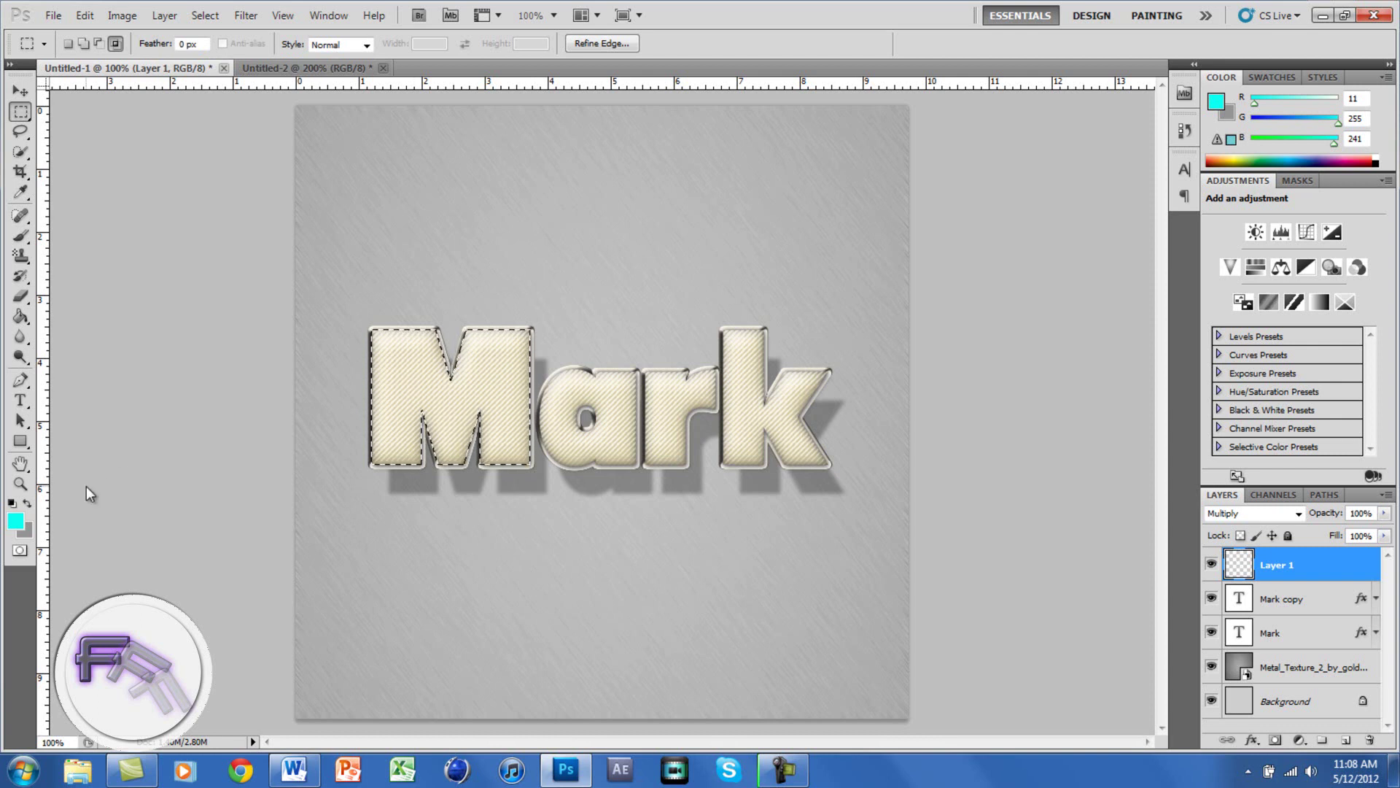
Fill the selected letter M on the new layer with the cyan foreground color 0bfff1.
click(15, 520)
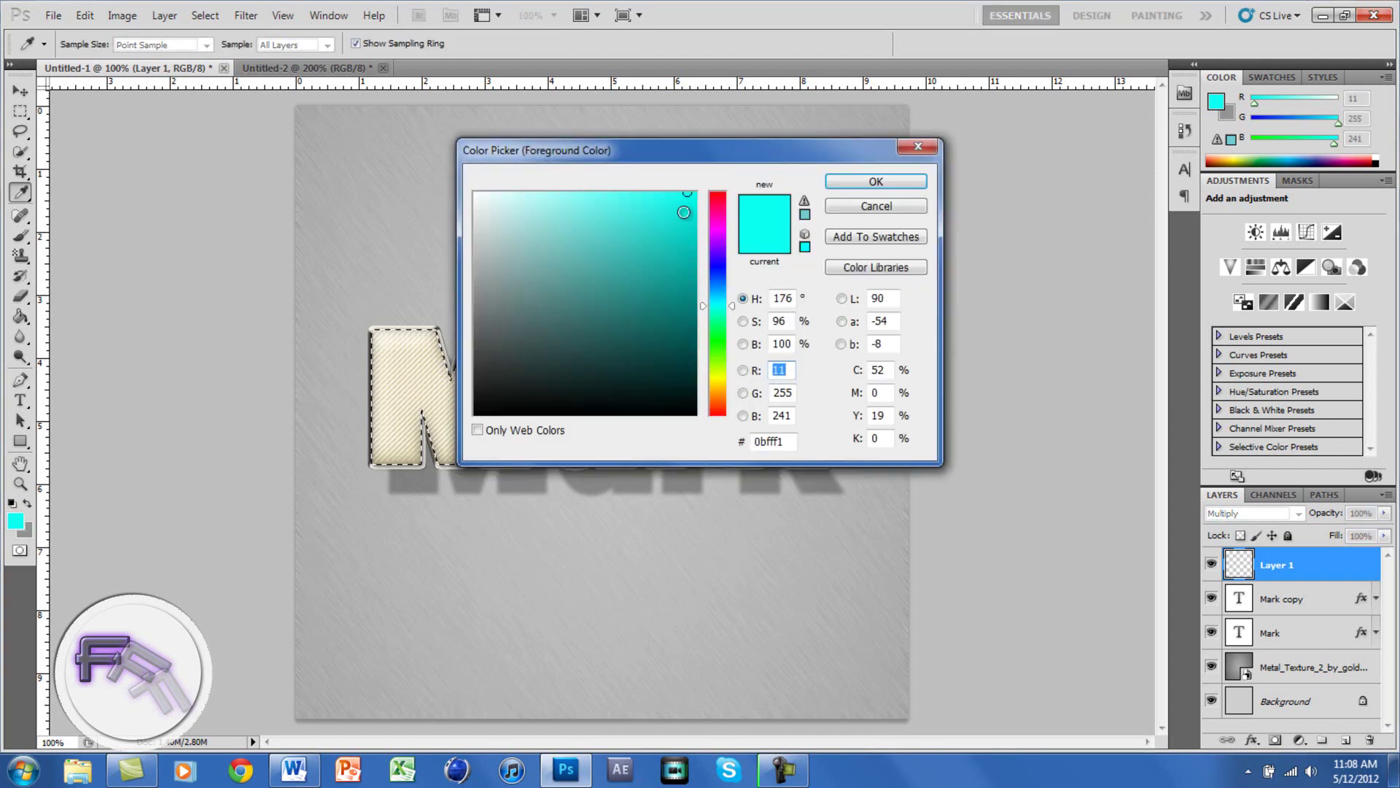
click(878, 186)
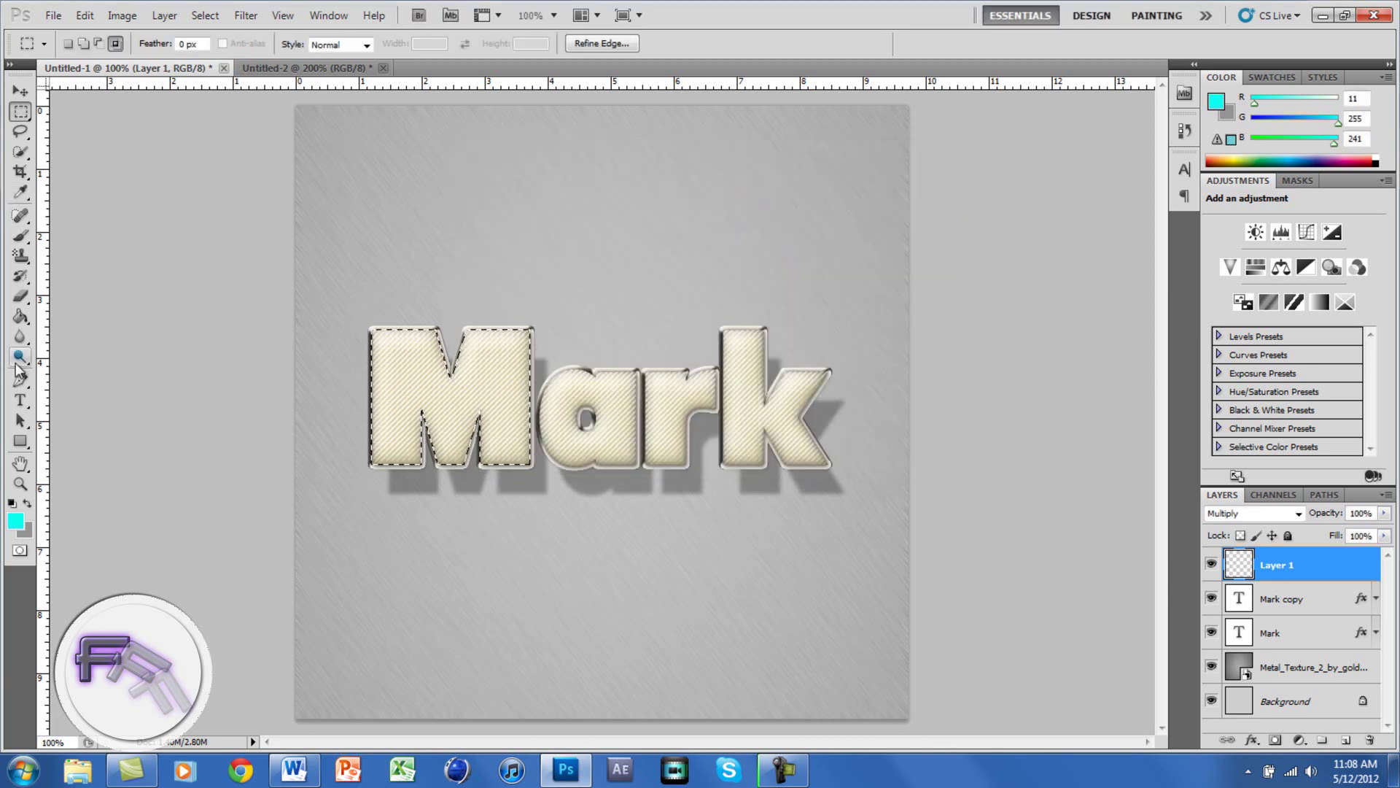
click(20, 321)
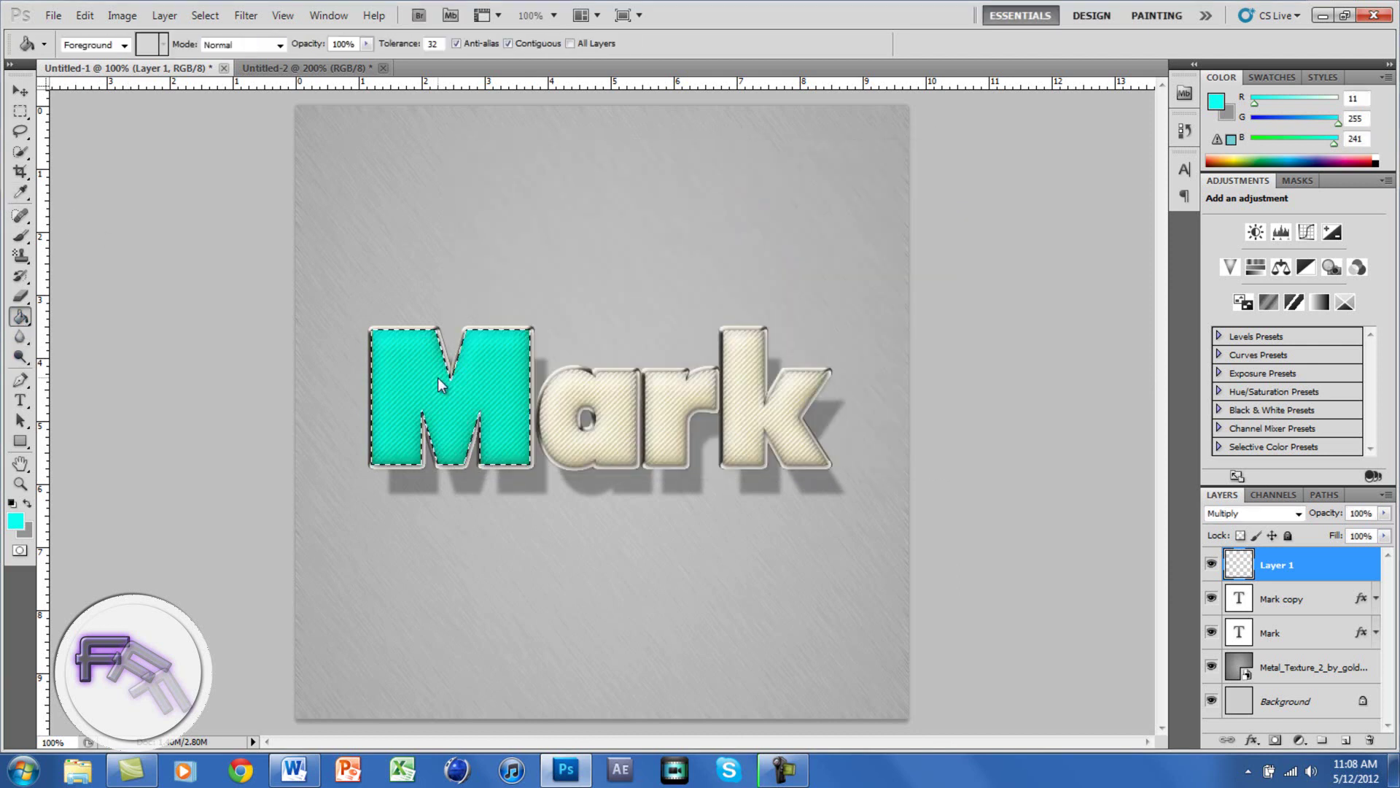
Add an inner shadow to the cyan M's layer, Layer 1, using the blue shadow color 099cd3.
double_click(1356, 568)
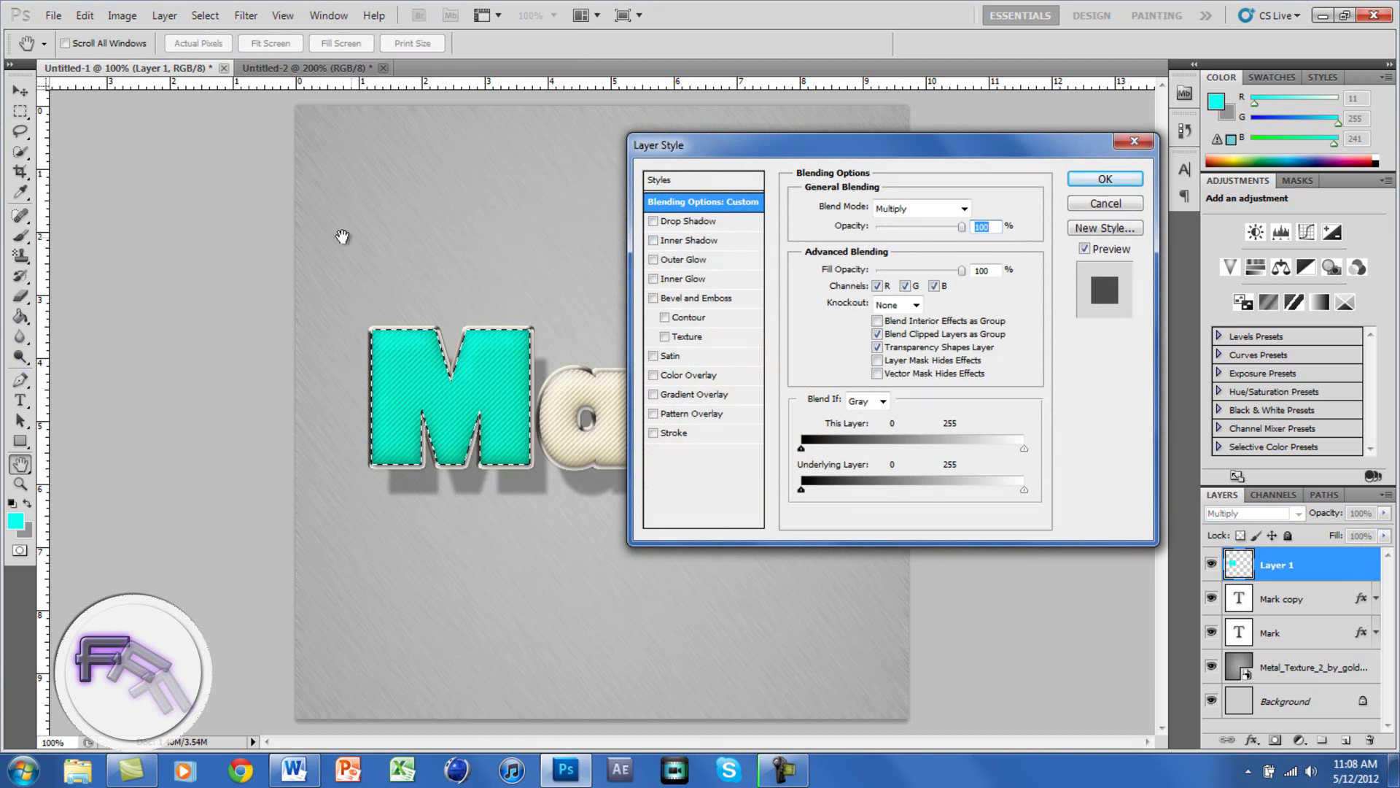
click(695, 245)
click(970, 210)
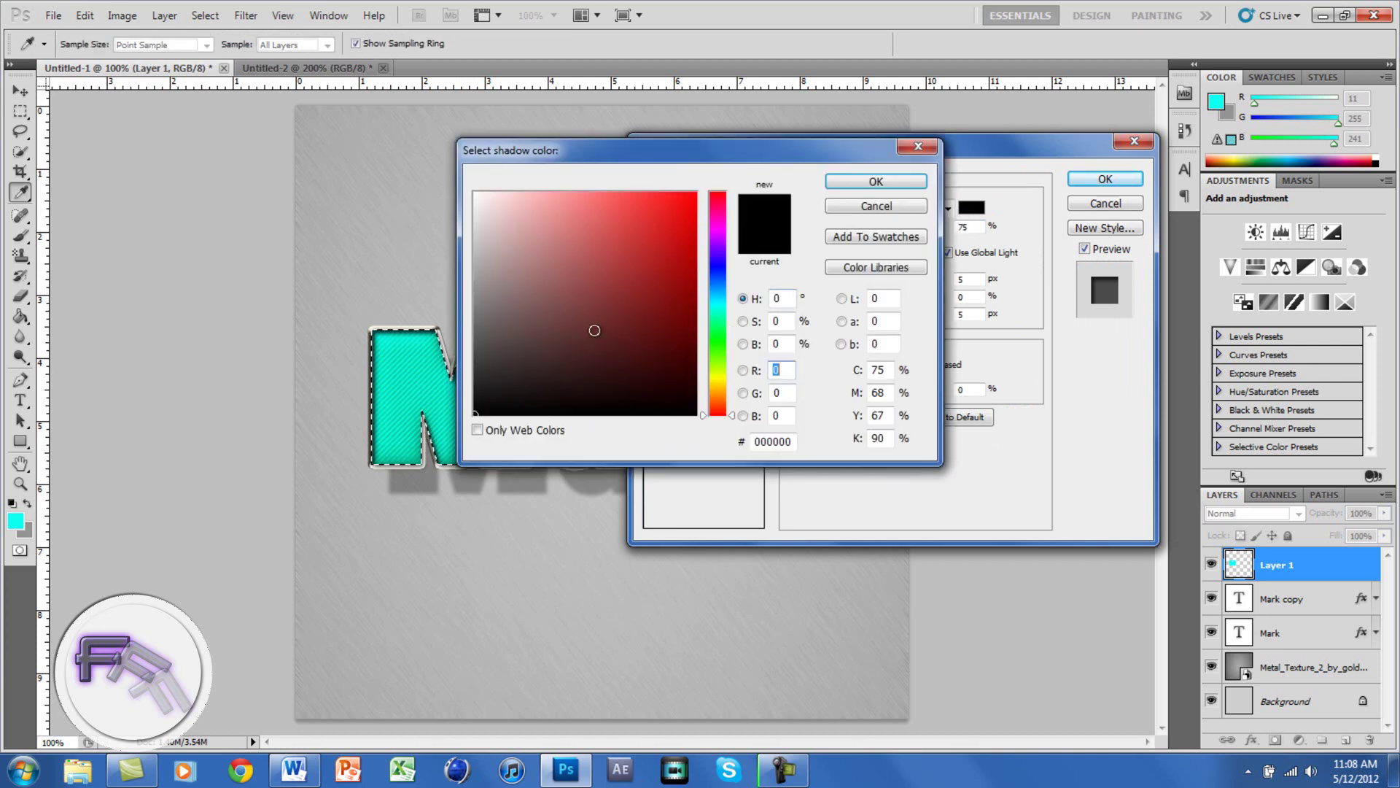
click(794, 444)
click(719, 288)
drag(723, 292, 688, 231)
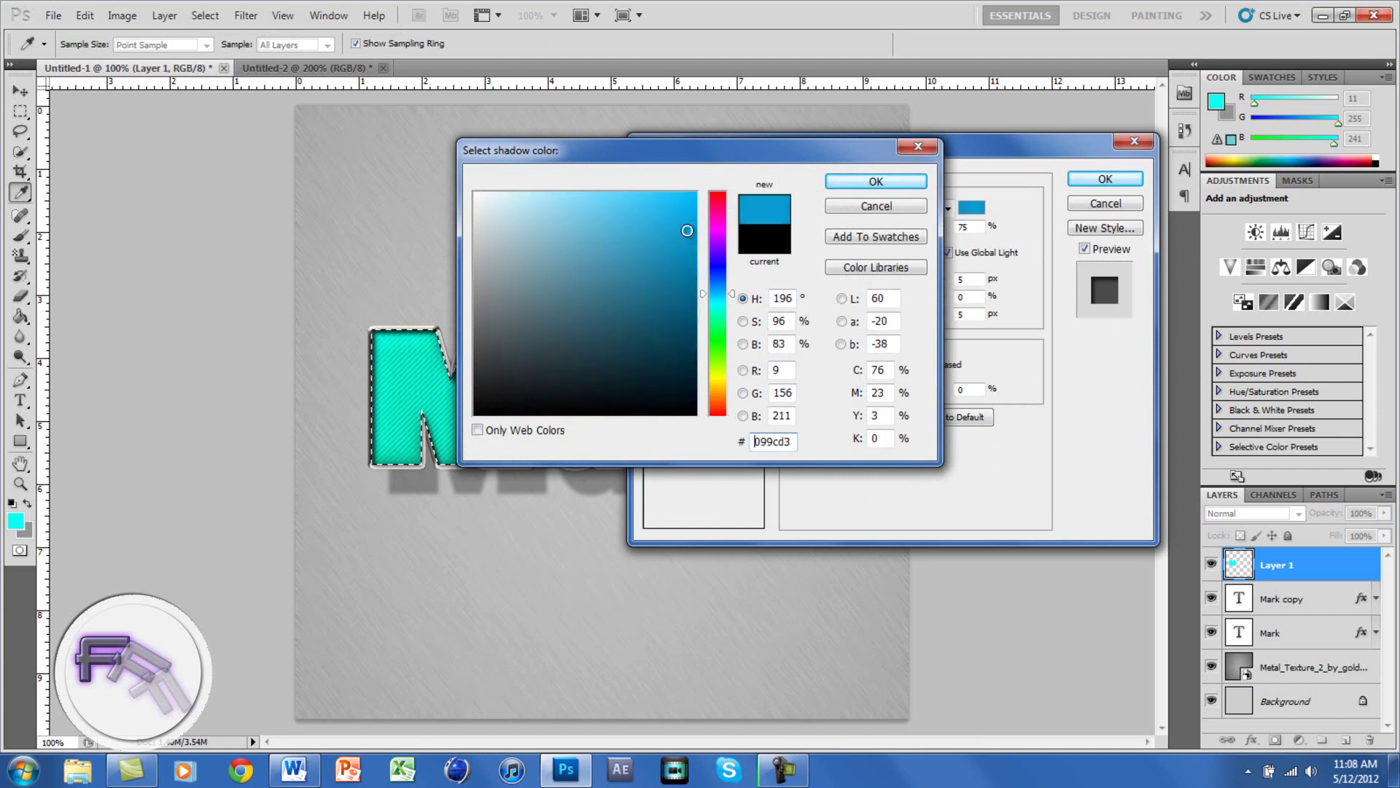
click(881, 183)
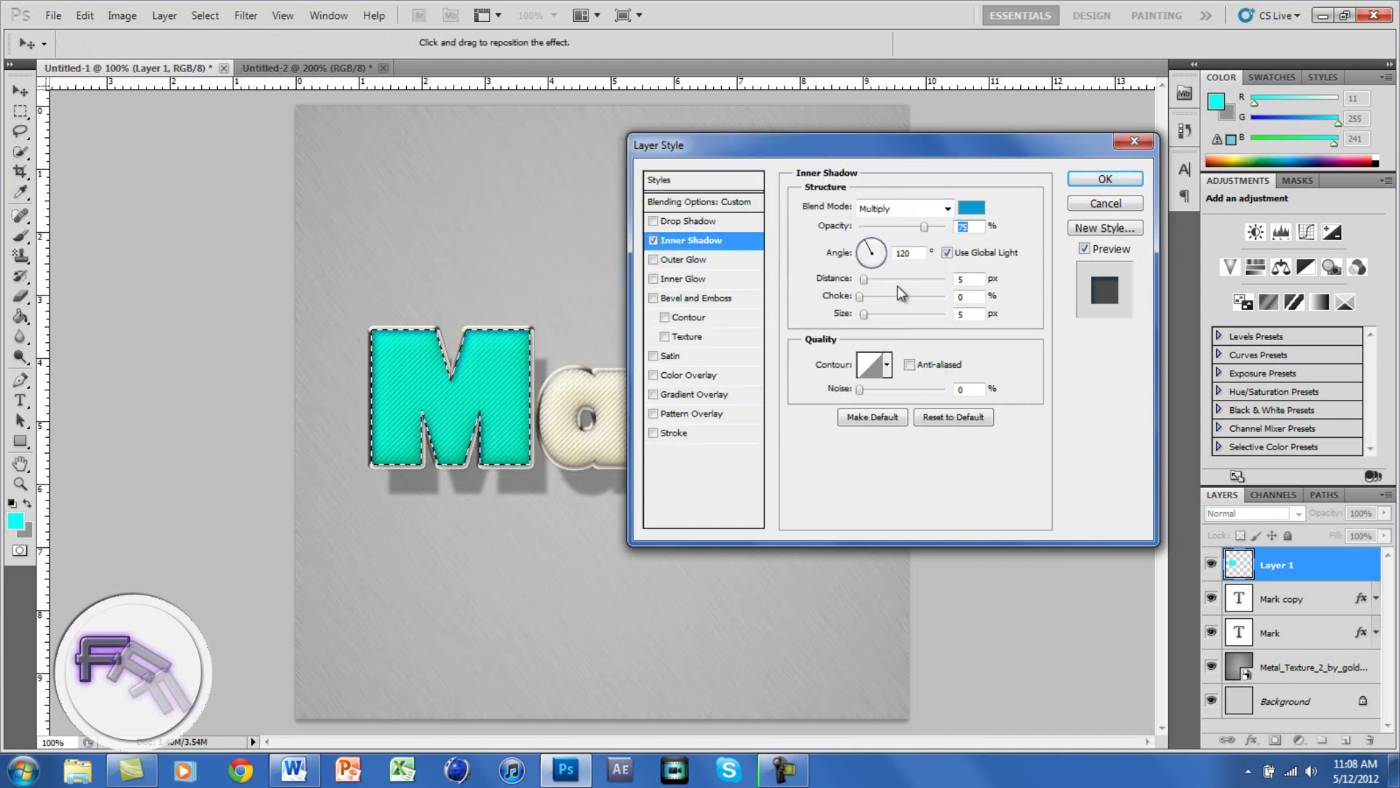
Set the inner shadow's distance to 0 px, choke to 15% and size to 18 px.
click(976, 283)
text(0)
click(965, 298)
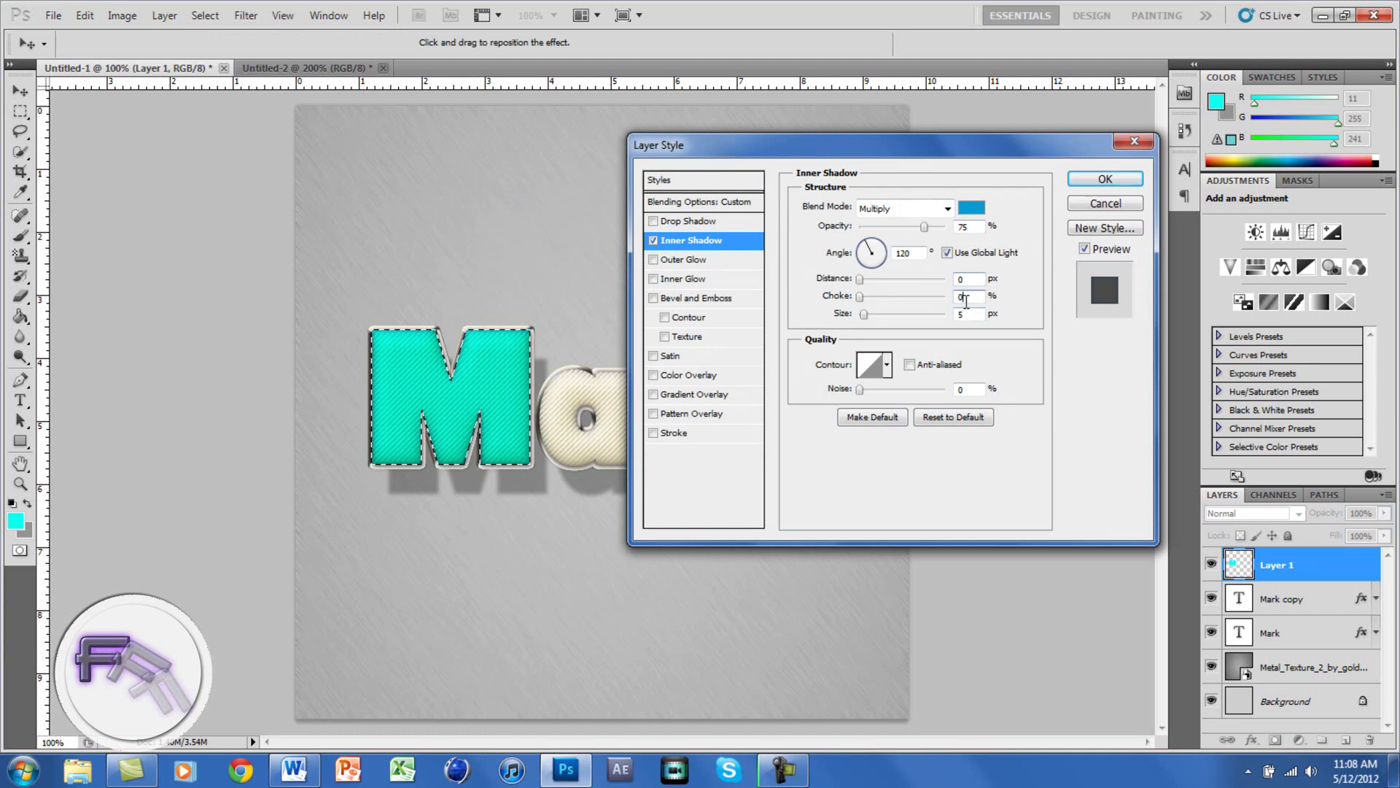
text(15)
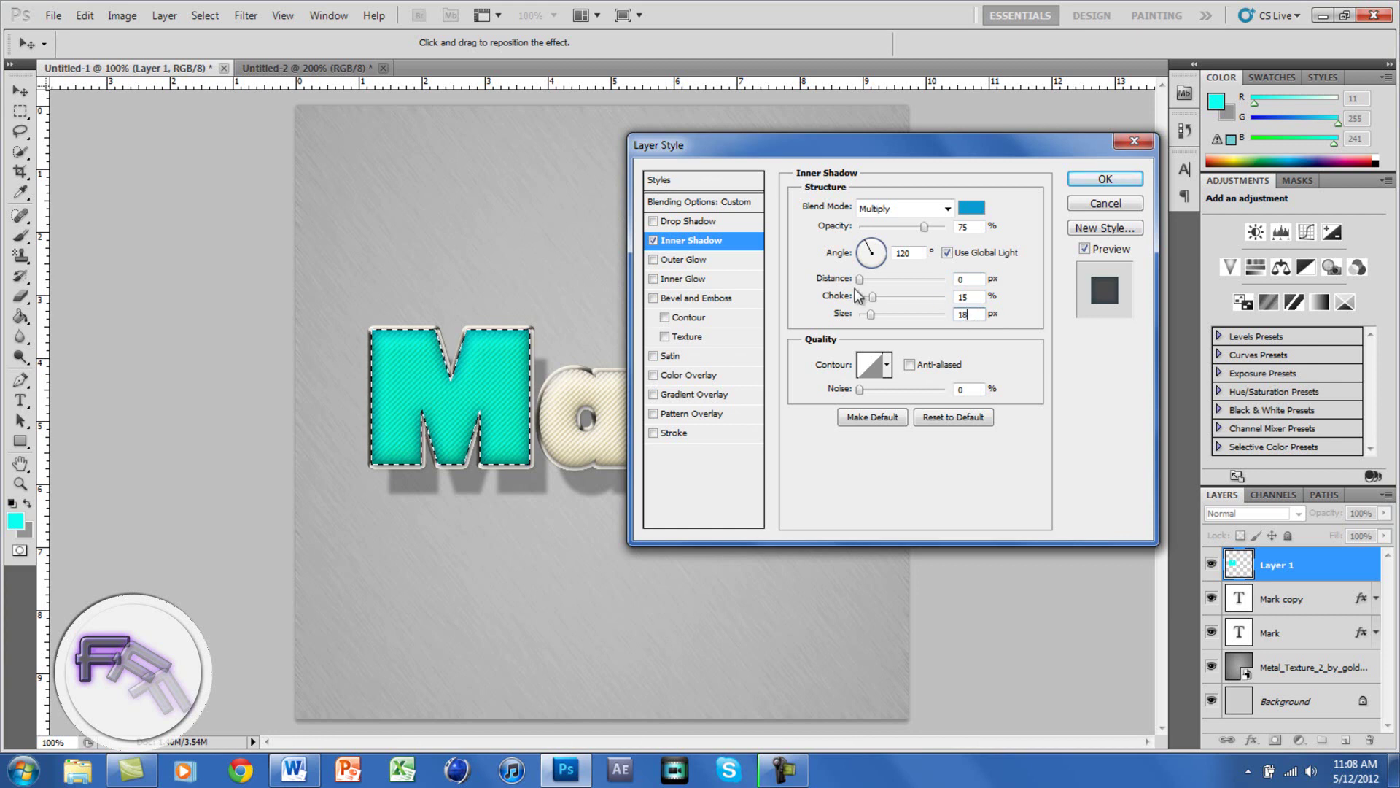
Add a gradient overlay to the M's layer with the Soft Light blend mode.
click(693, 395)
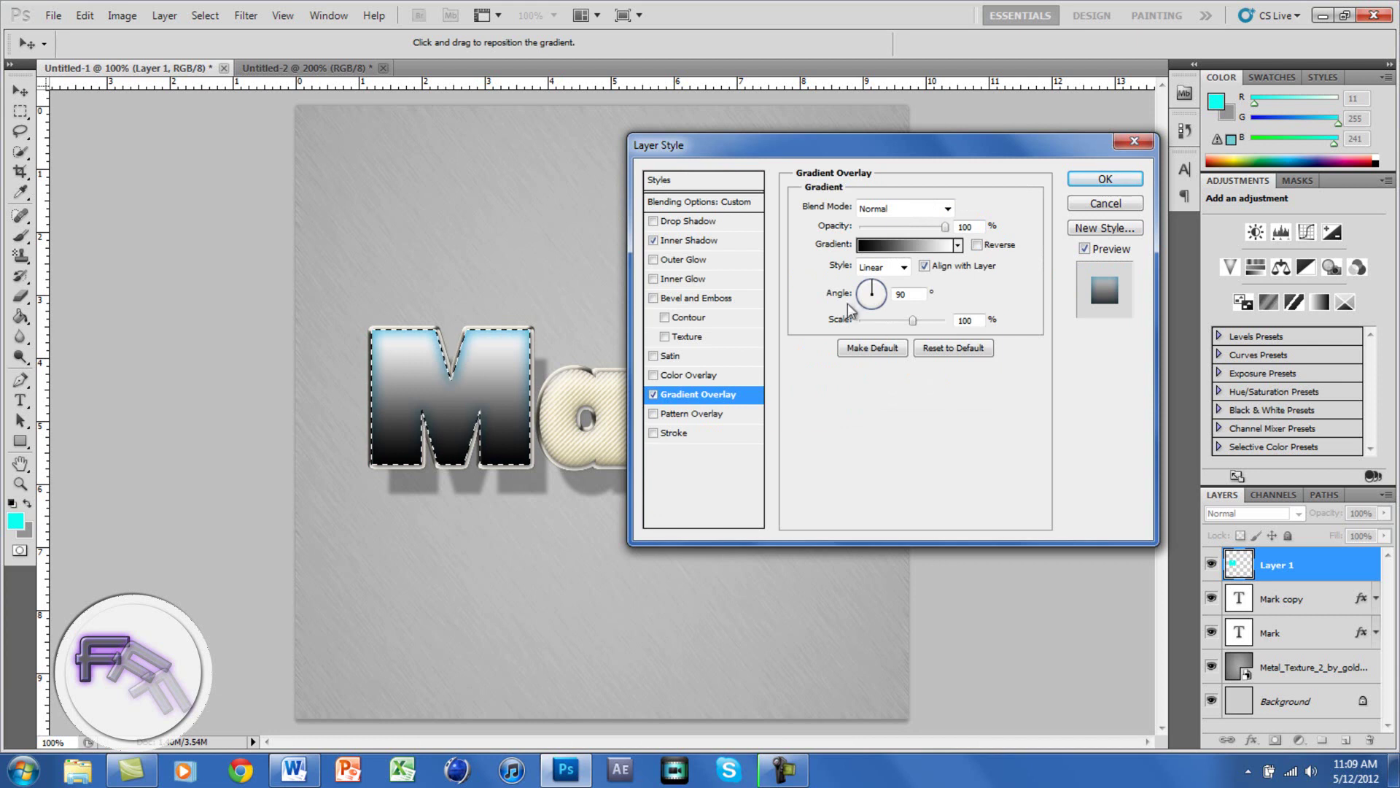
click(905, 210)
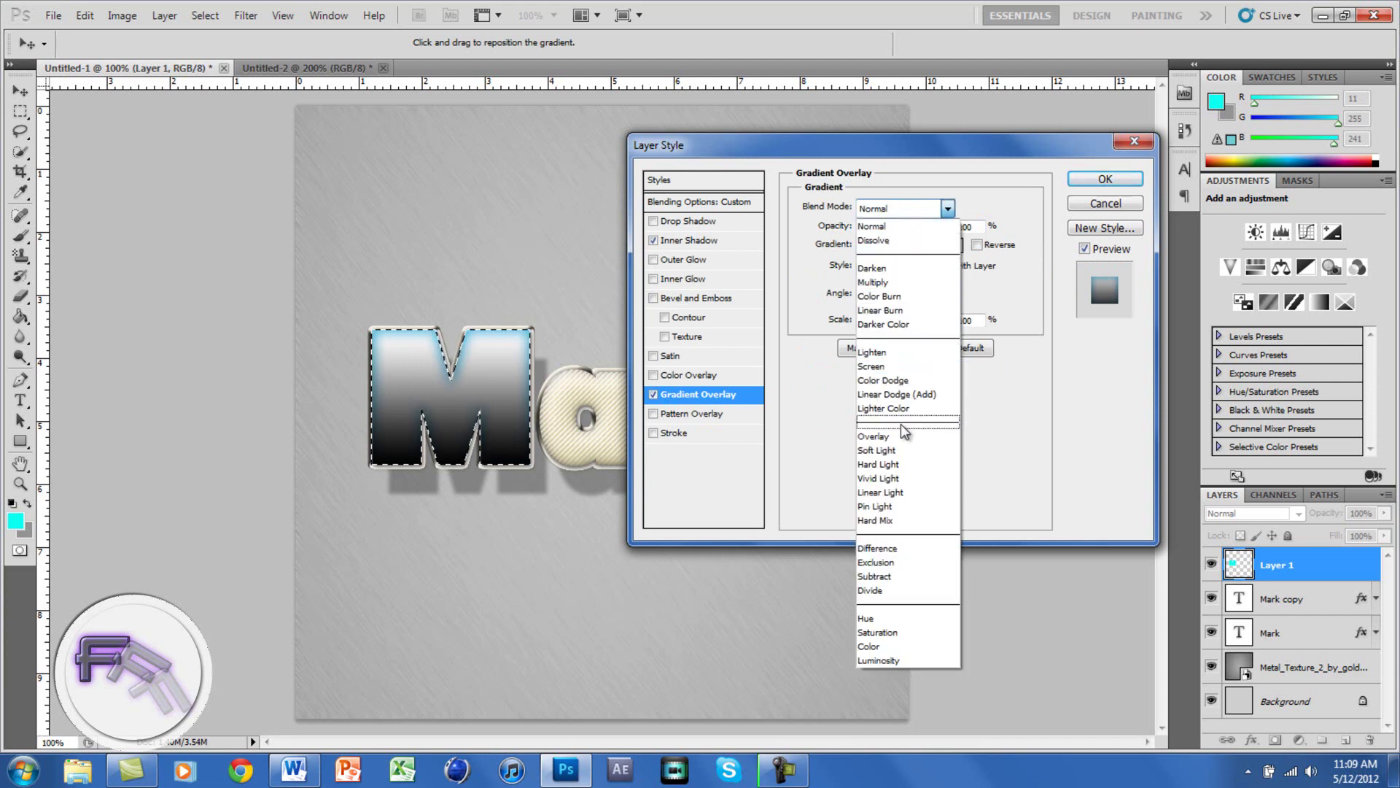
click(902, 453)
Set the overlay gradient's starting color stop to cyan 0df0ed.
click(928, 249)
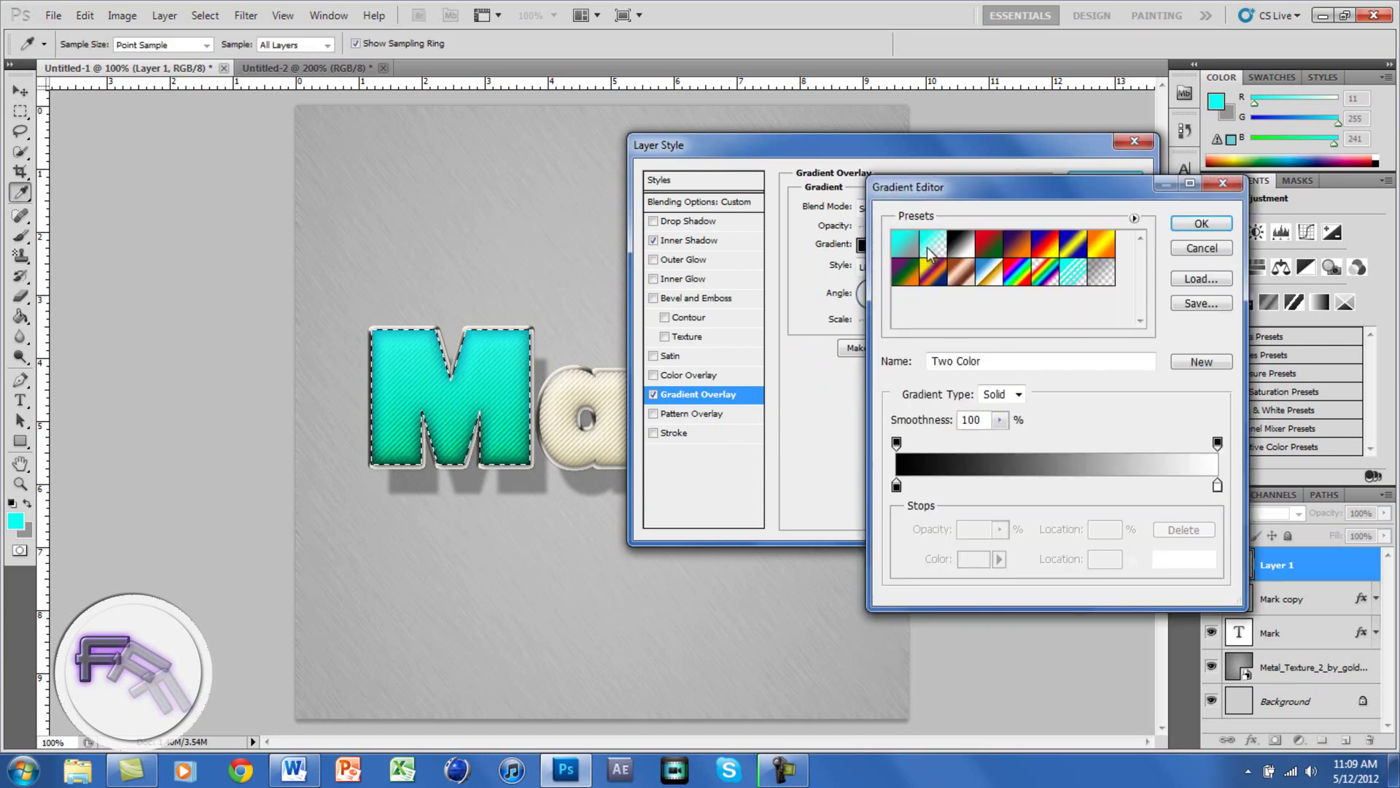
double_click(898, 487)
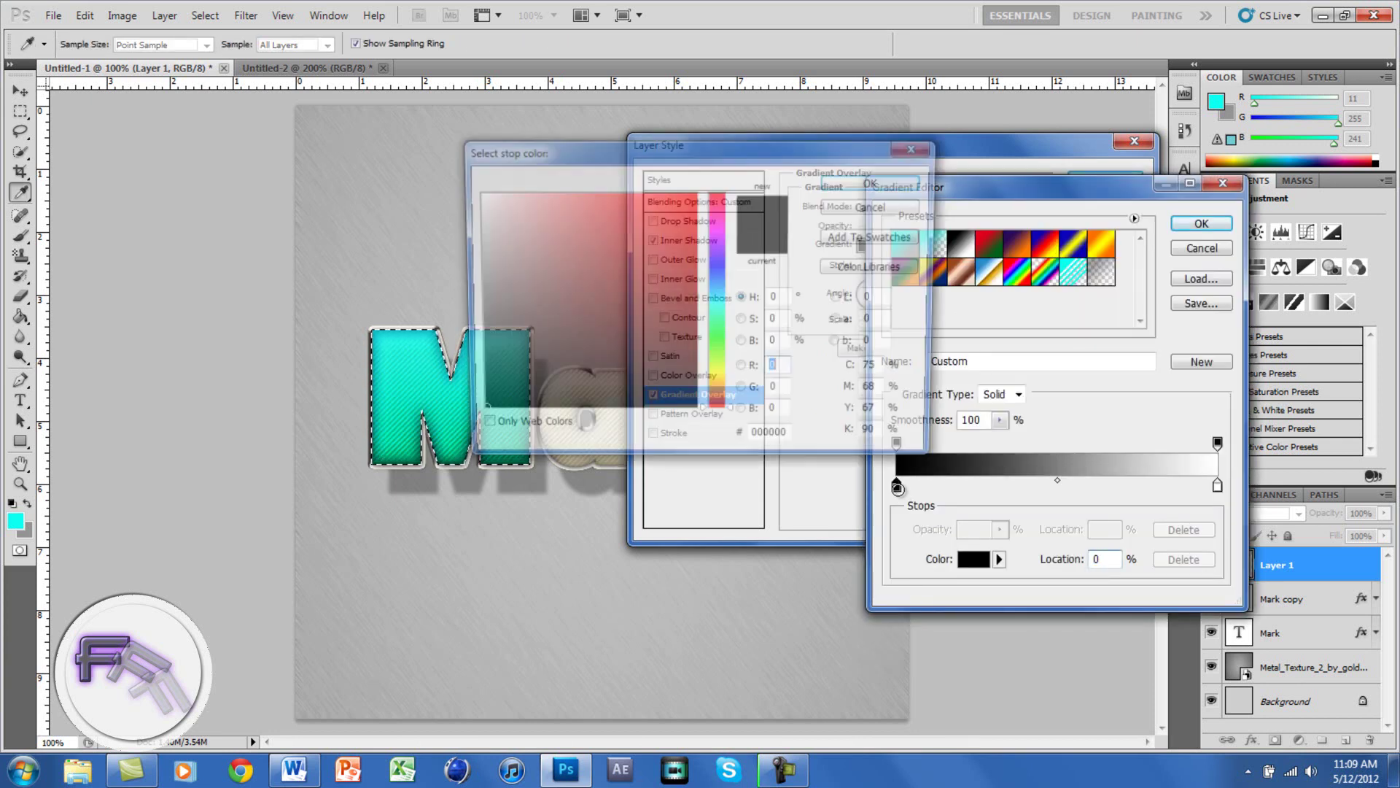
click(718, 313)
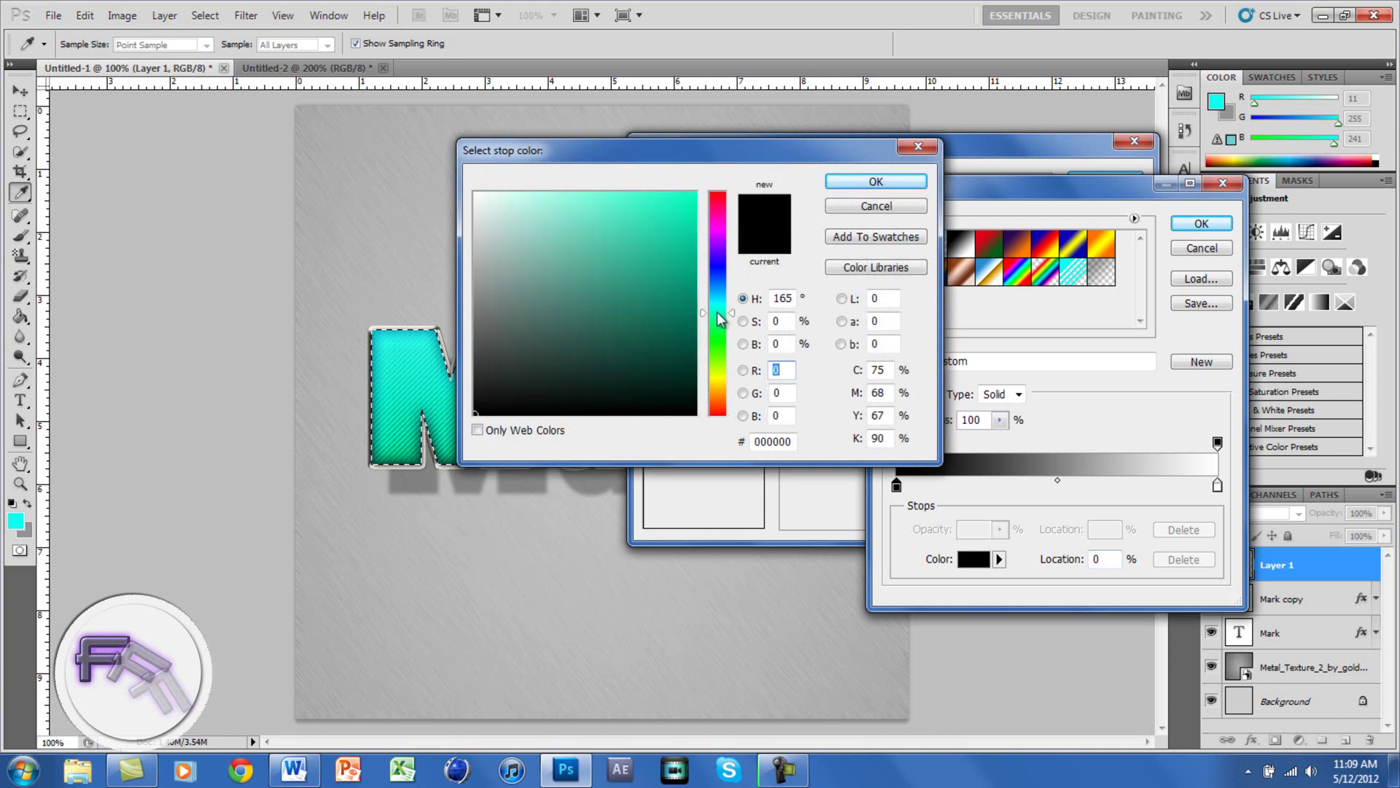
drag(721, 315, 719, 304)
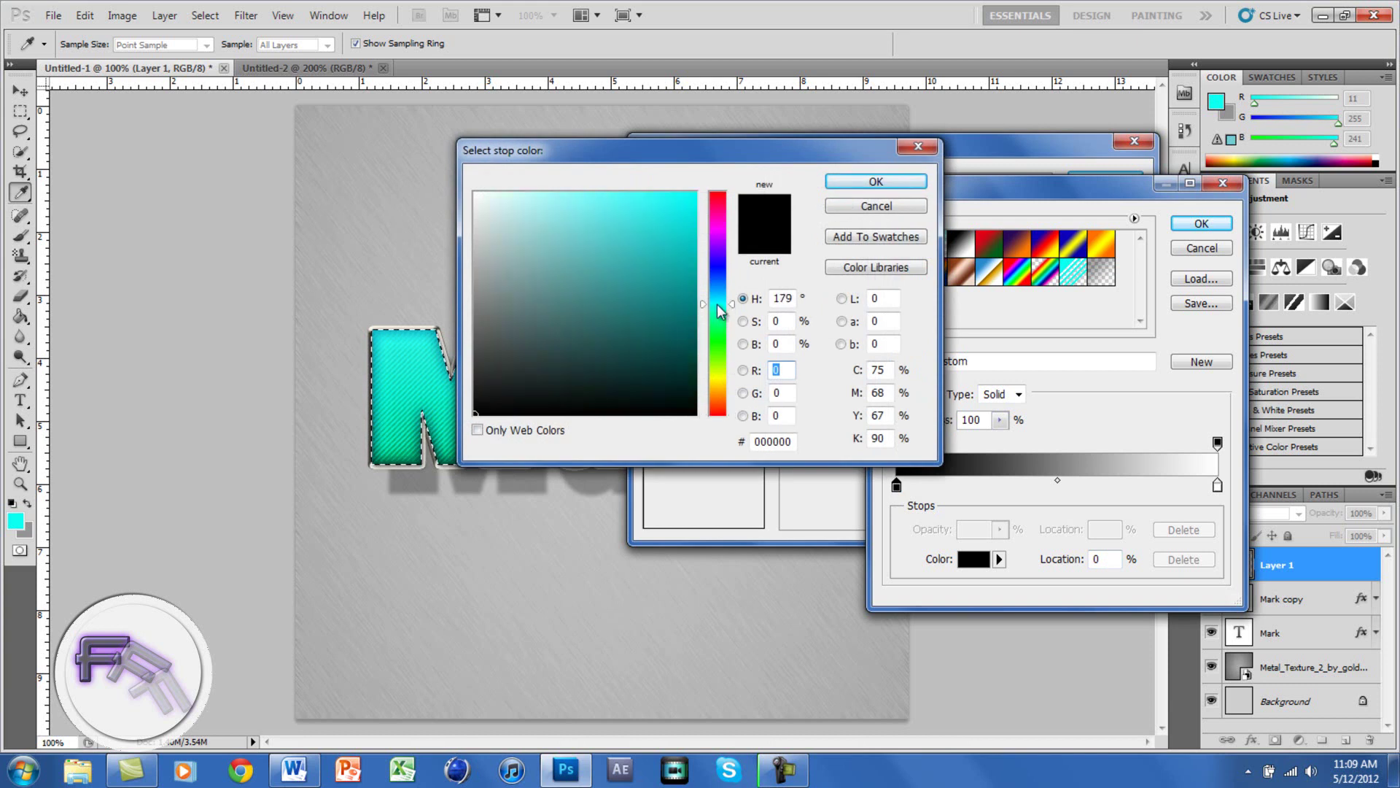
click(683, 210)
drag(683, 211, 684, 204)
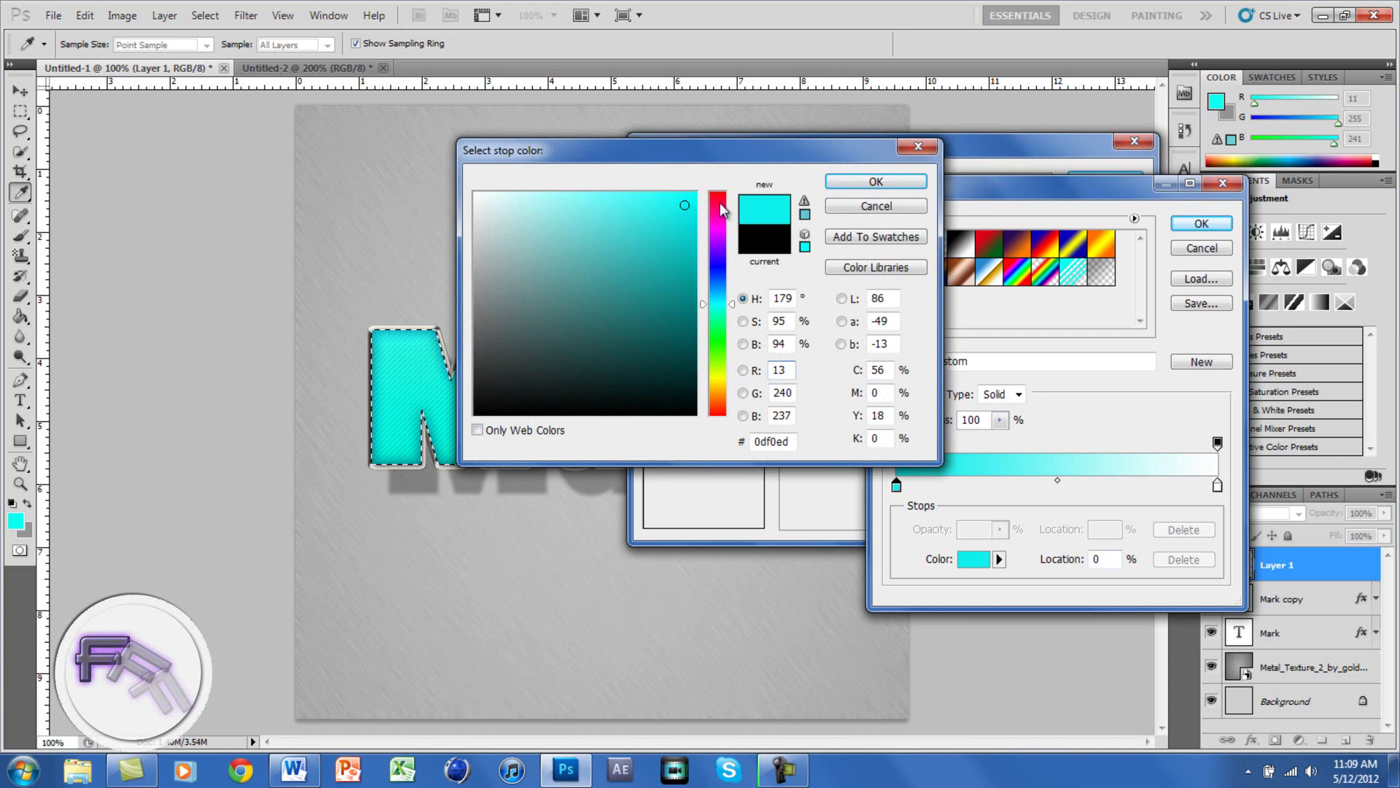
click(849, 182)
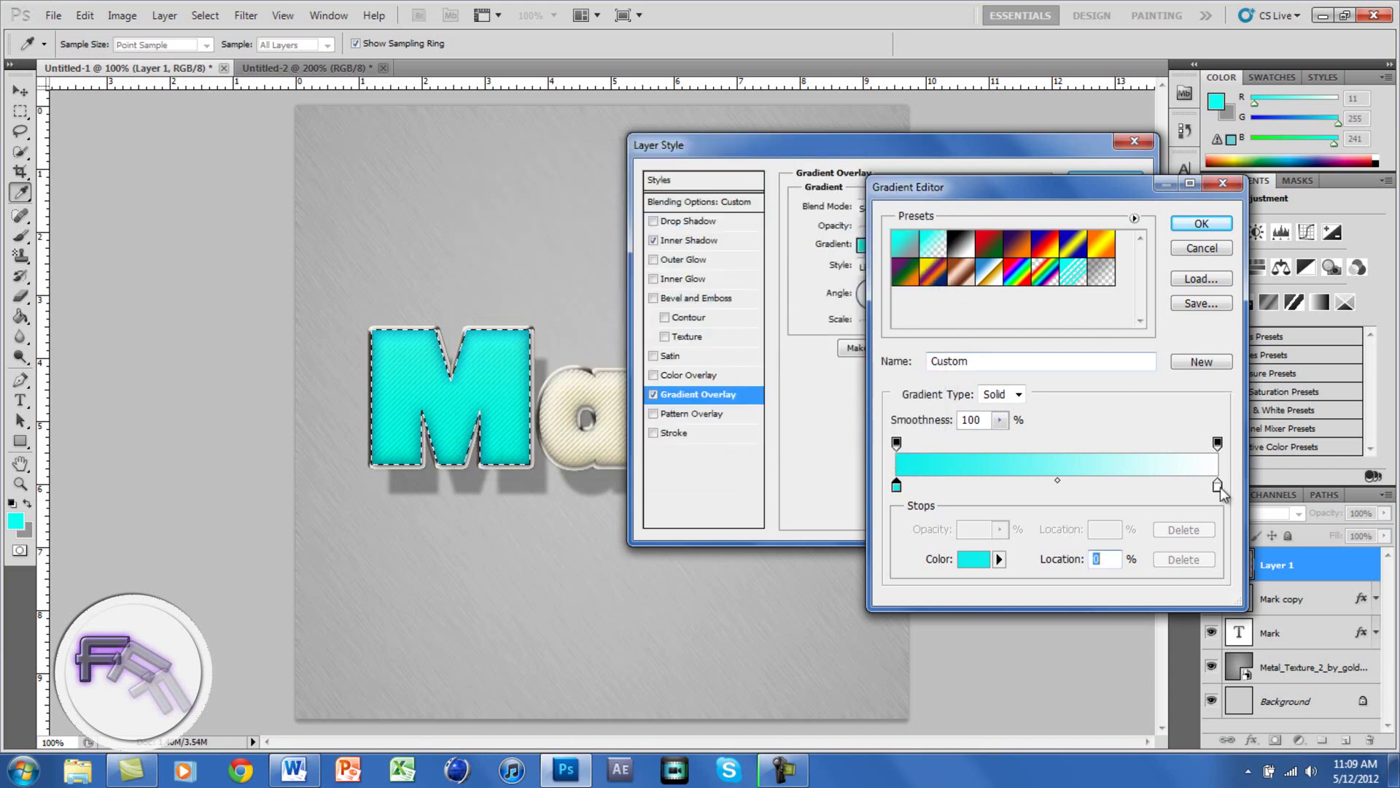
Set the overlay gradient's end color stop to black 000000 and accept the edited gradient.
click(1218, 485)
double_click(1217, 485)
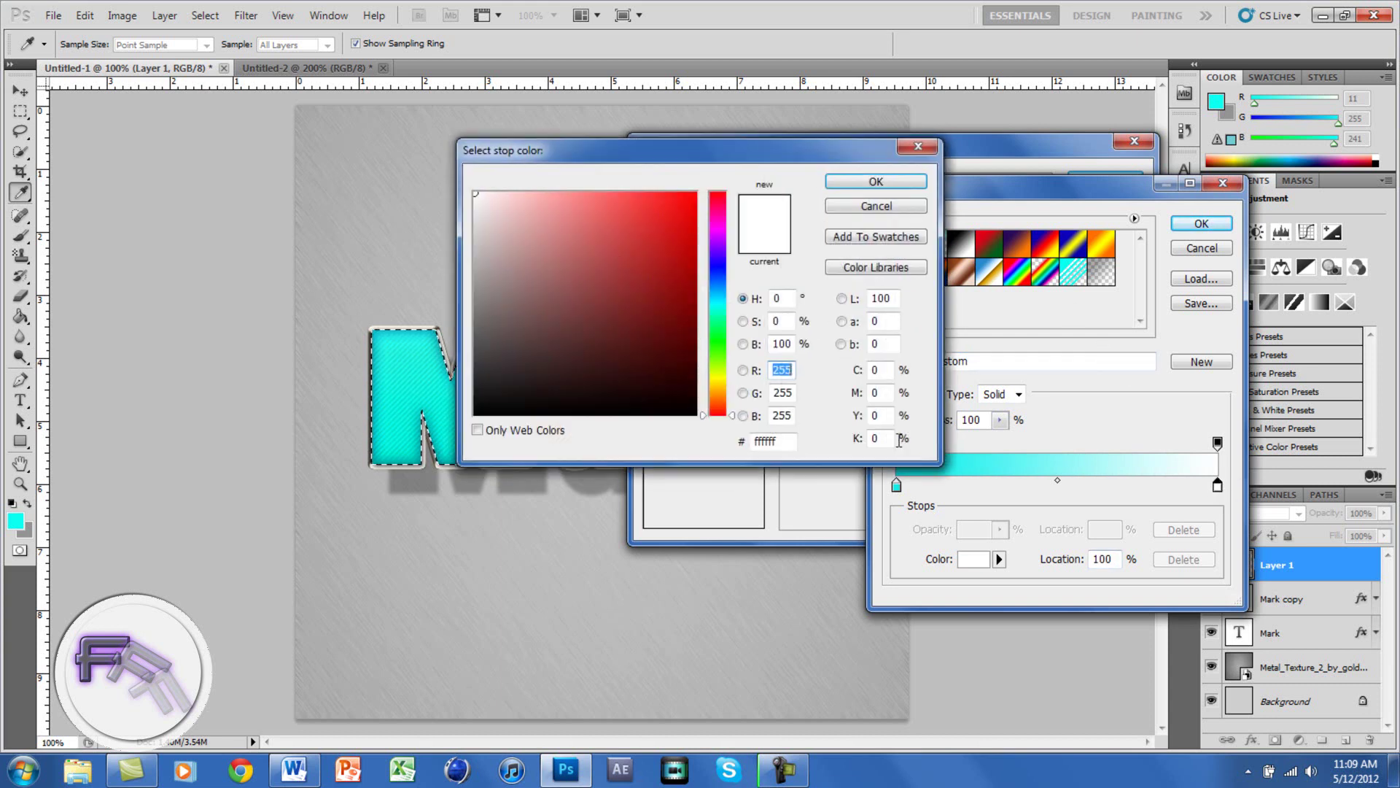
drag(547, 361, 448, 444)
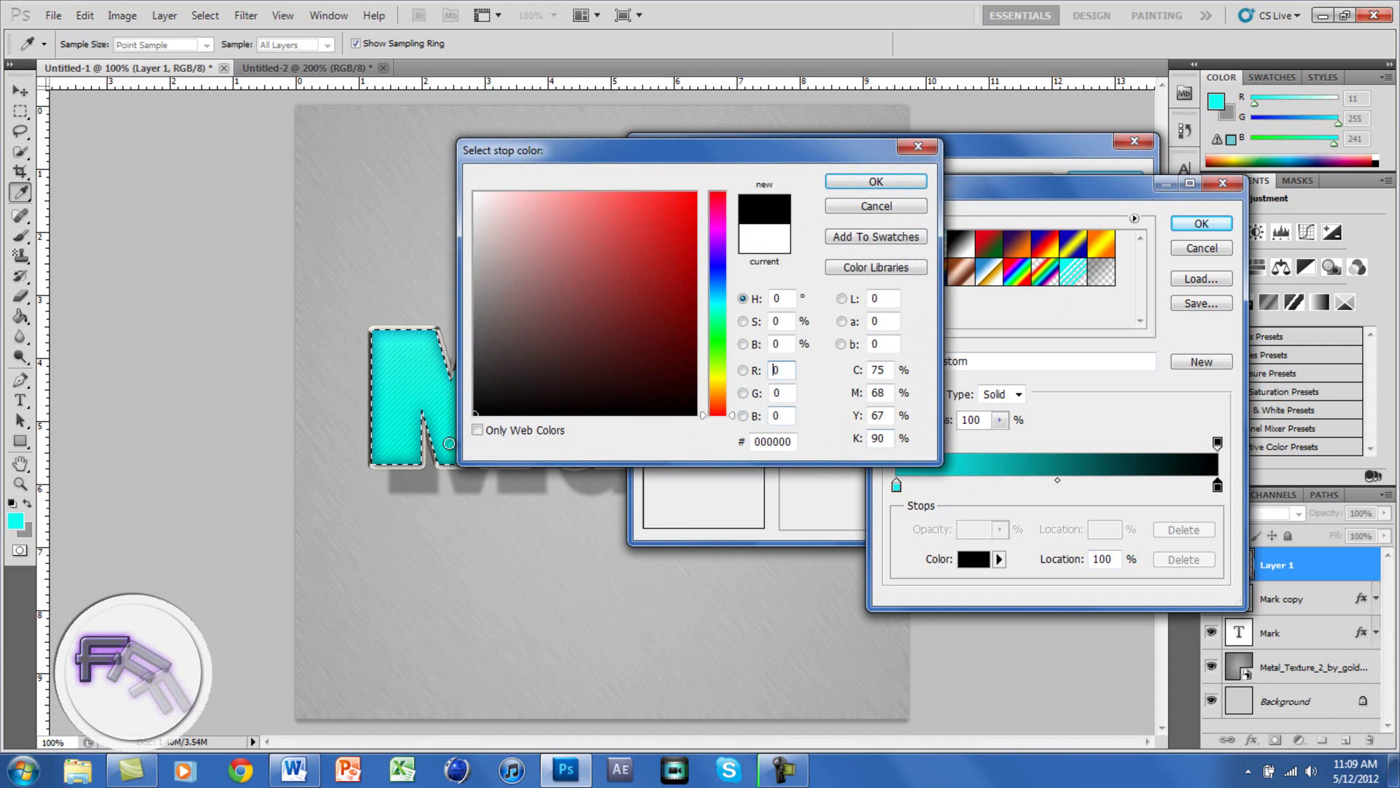
click(876, 182)
click(1201, 225)
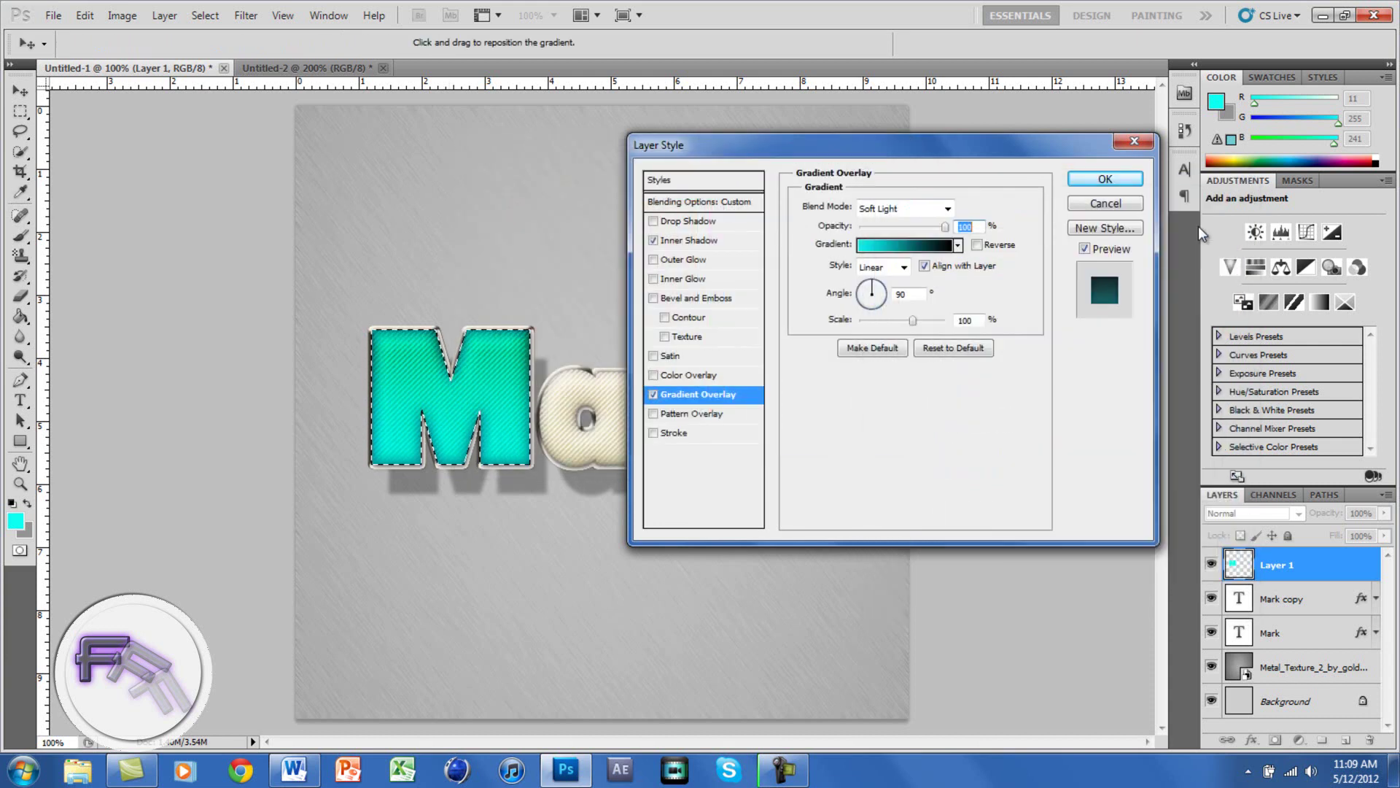
Adjust the gradient overlay's scale, change its style to Radial and apply the layer style.
click(972, 320)
key(BackSpace)
text(5)
click(903, 268)
click(872, 299)
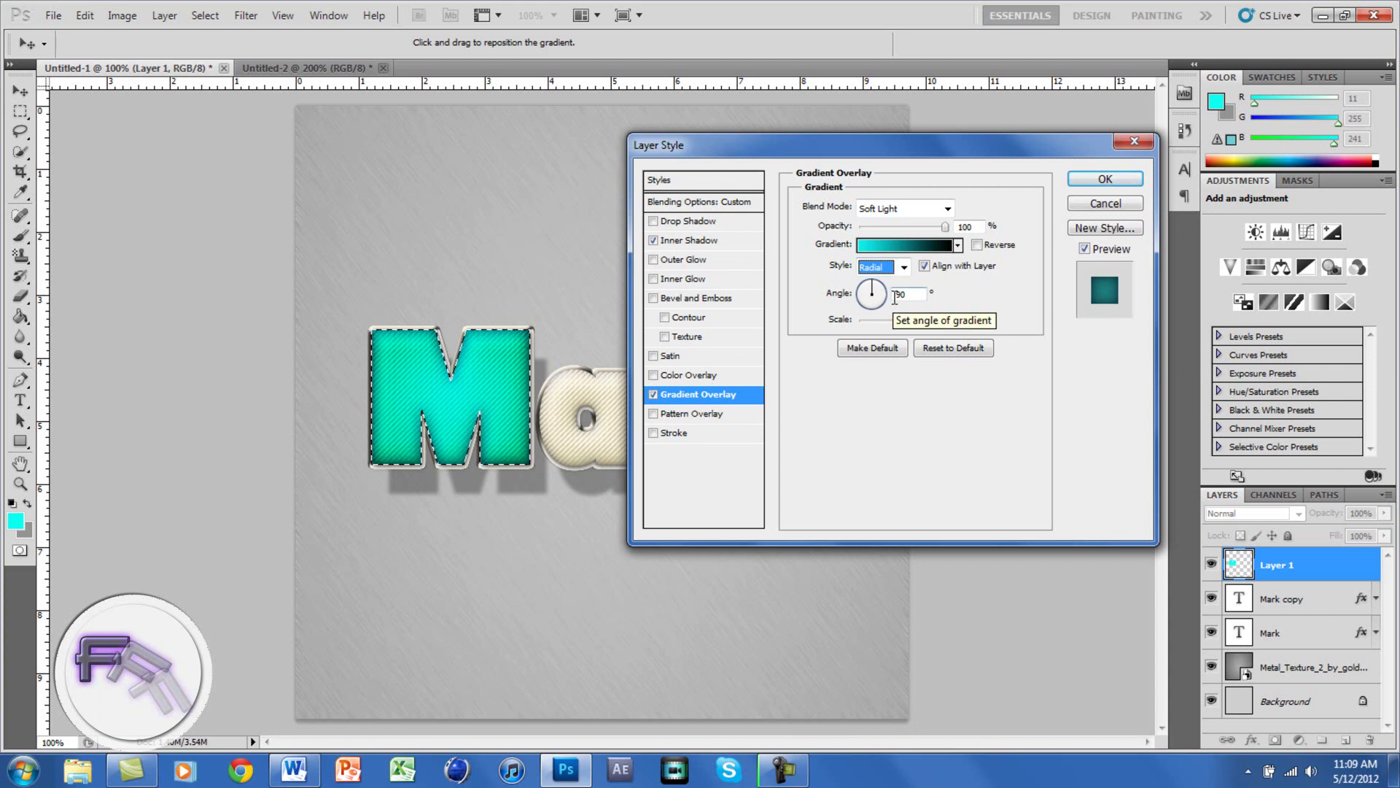
click(1123, 183)
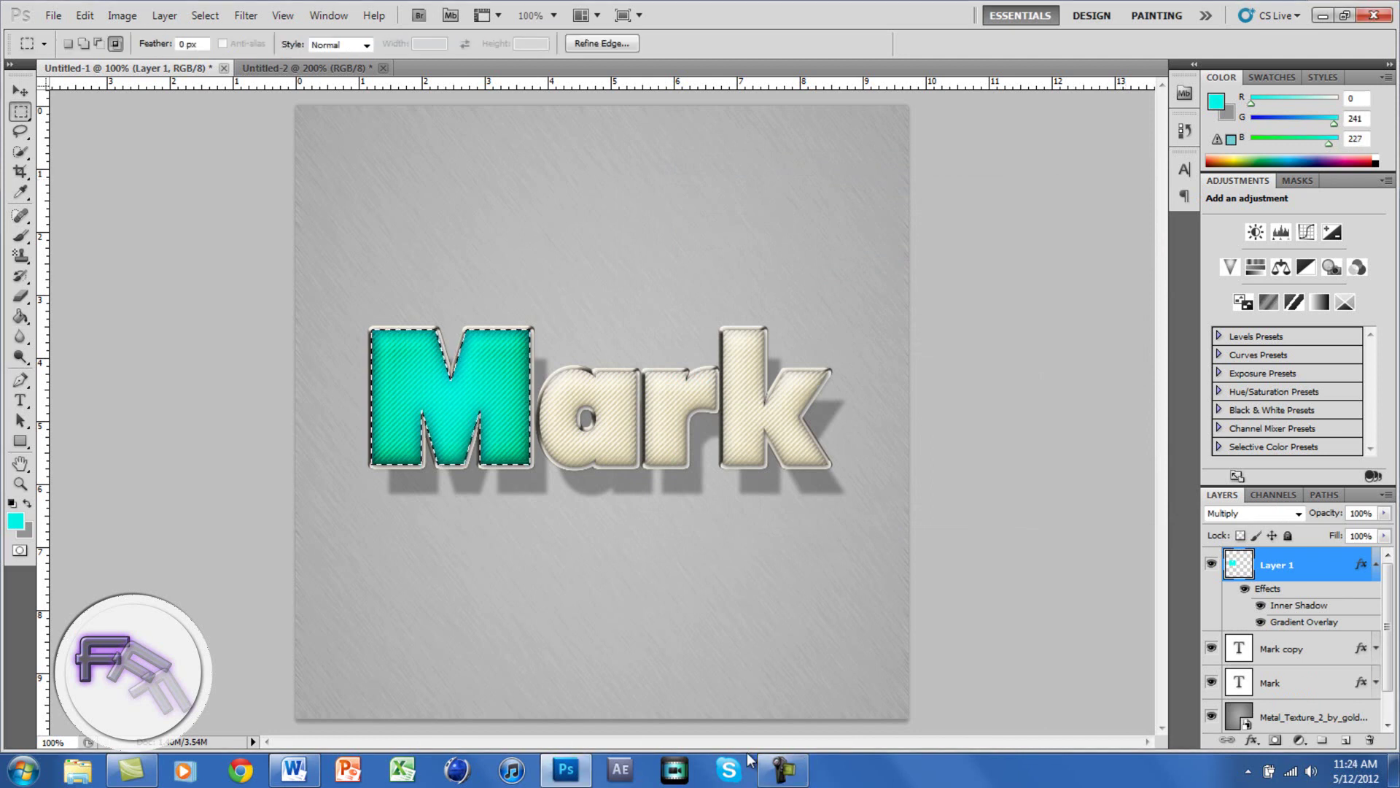
Load the copied text's outline as a selection and create Layer 2 directly above it with the Multiply blend mode.
click(21, 93)
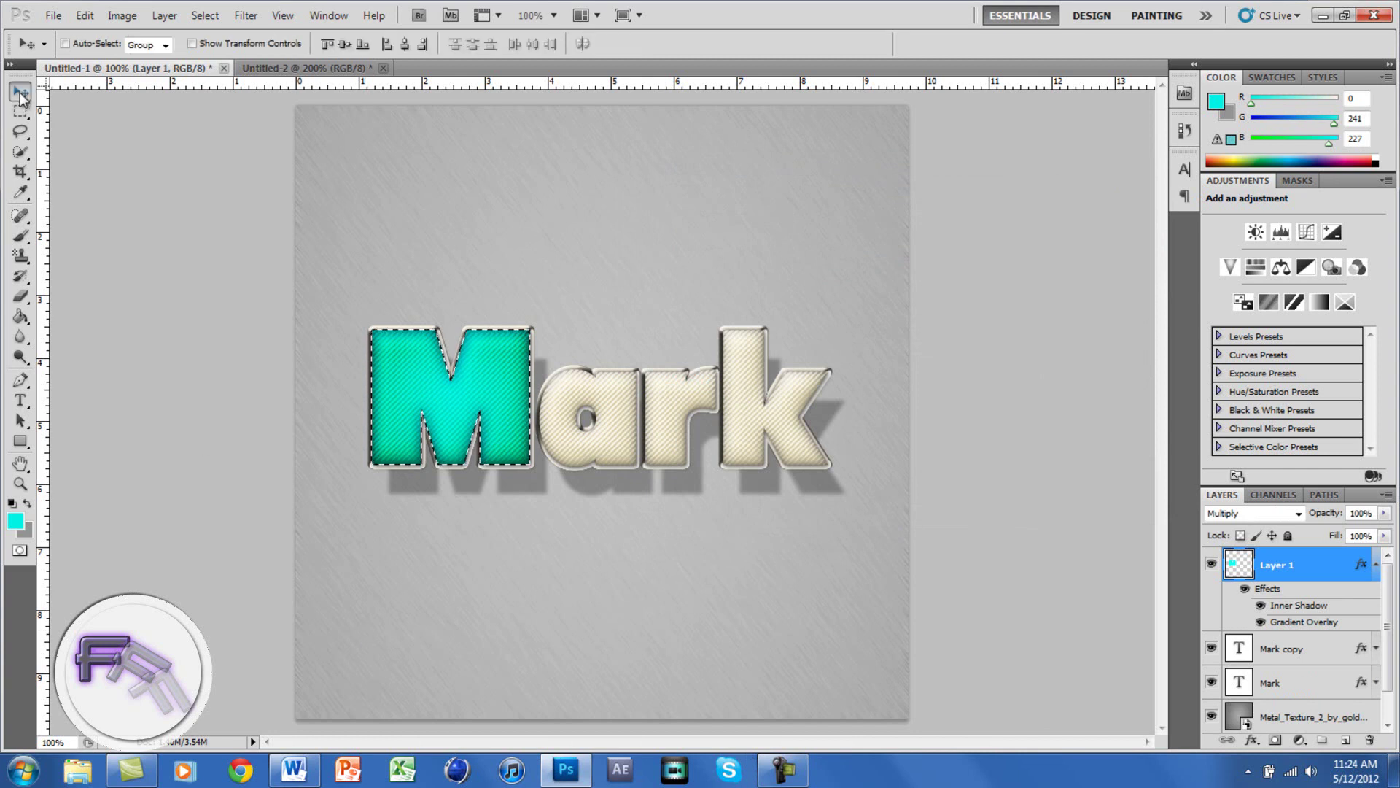
click(1306, 655)
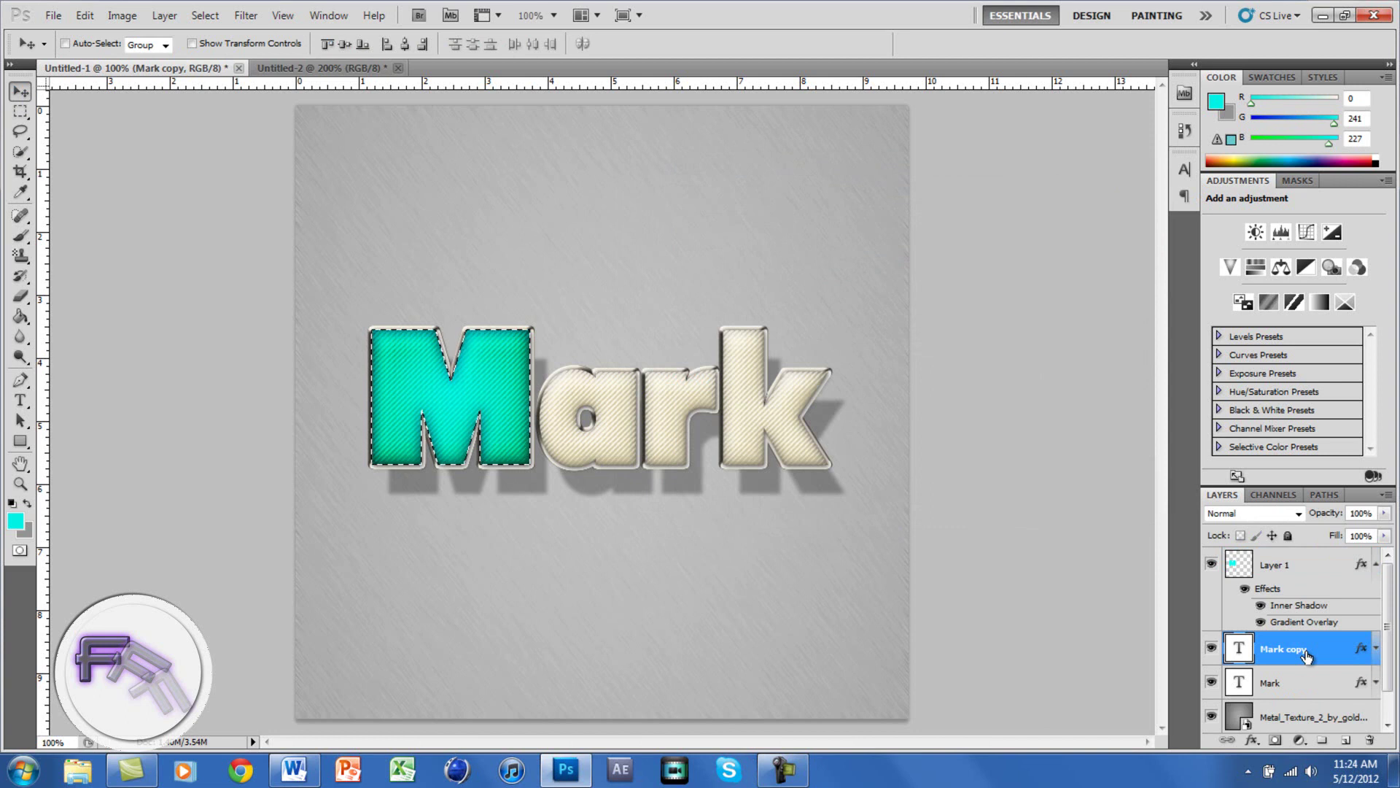
ctrl+click(1243, 655)
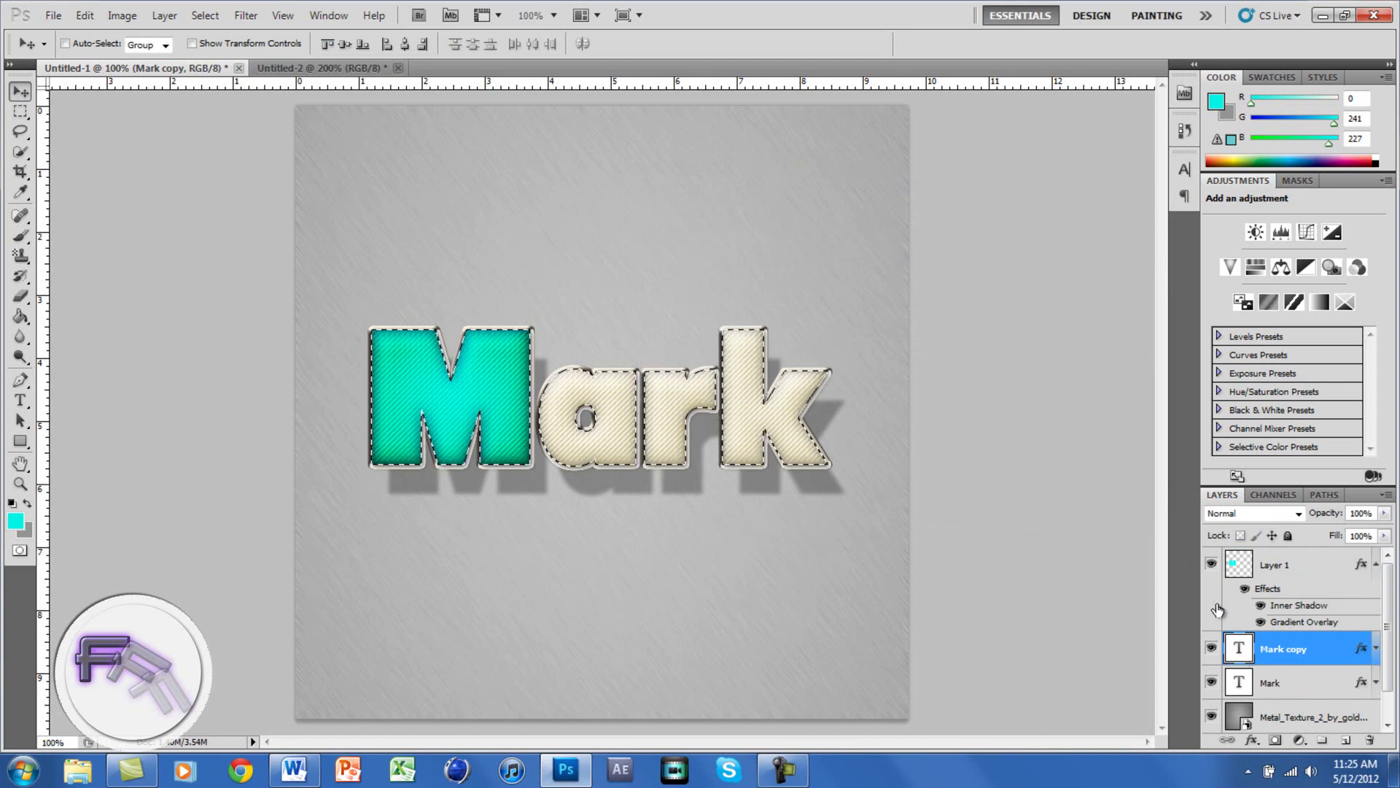
click(1347, 741)
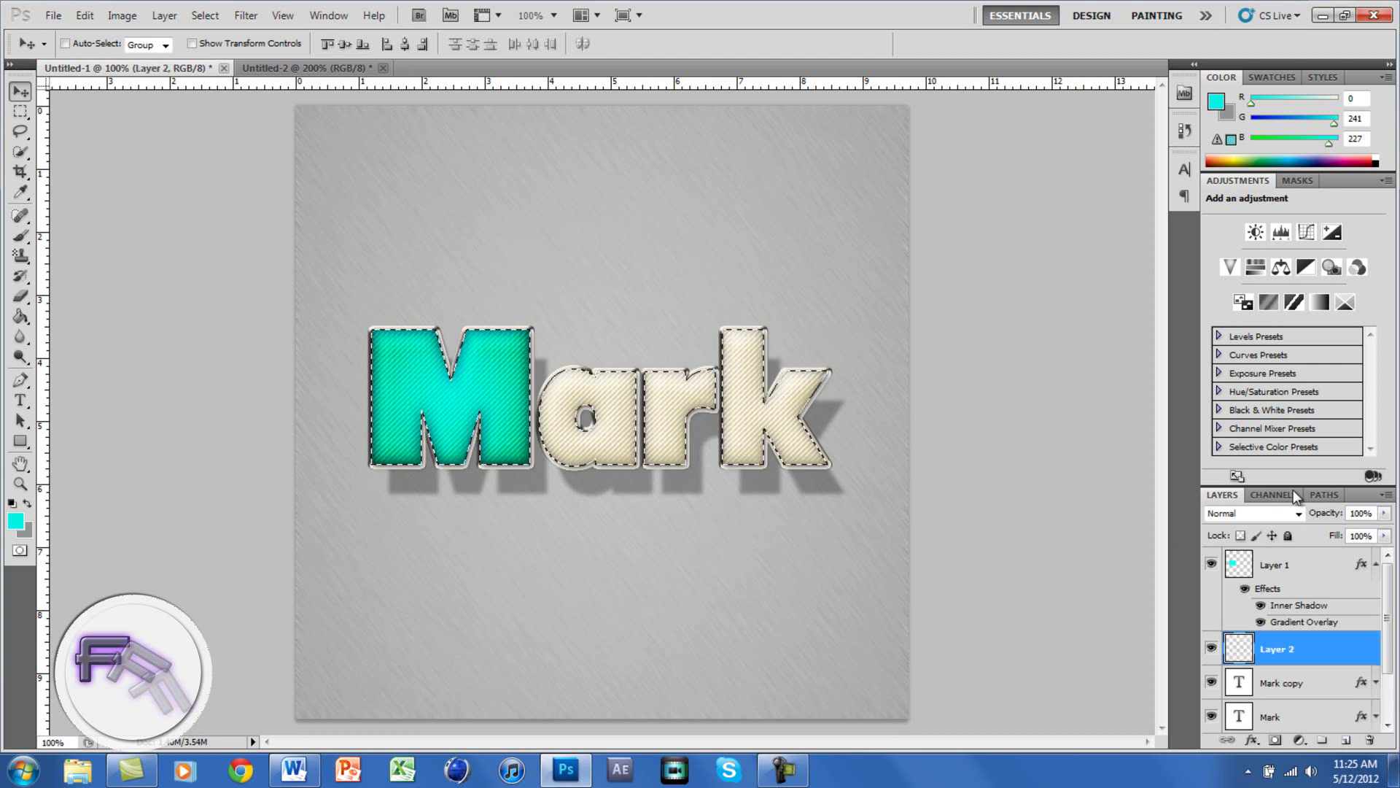
click(1291, 513)
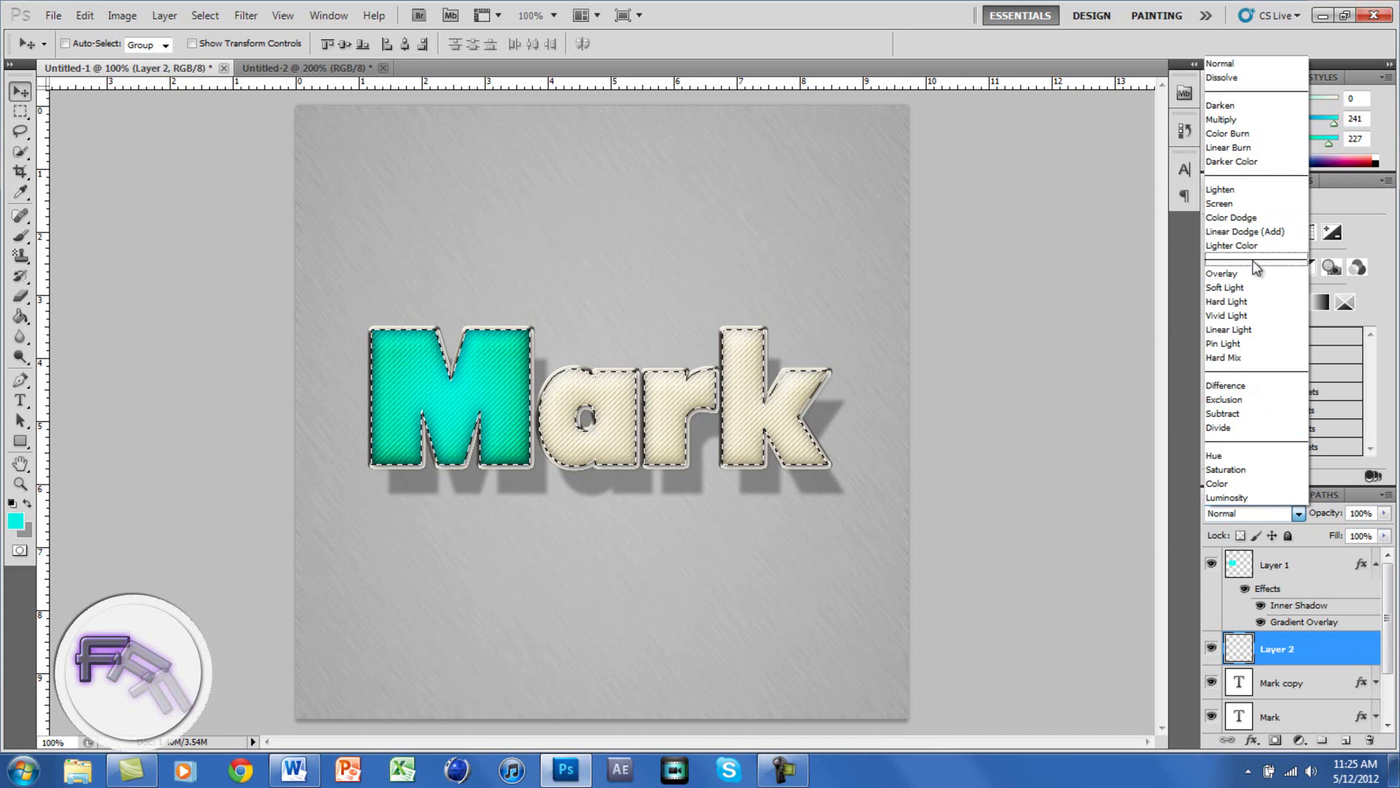
click(1245, 119)
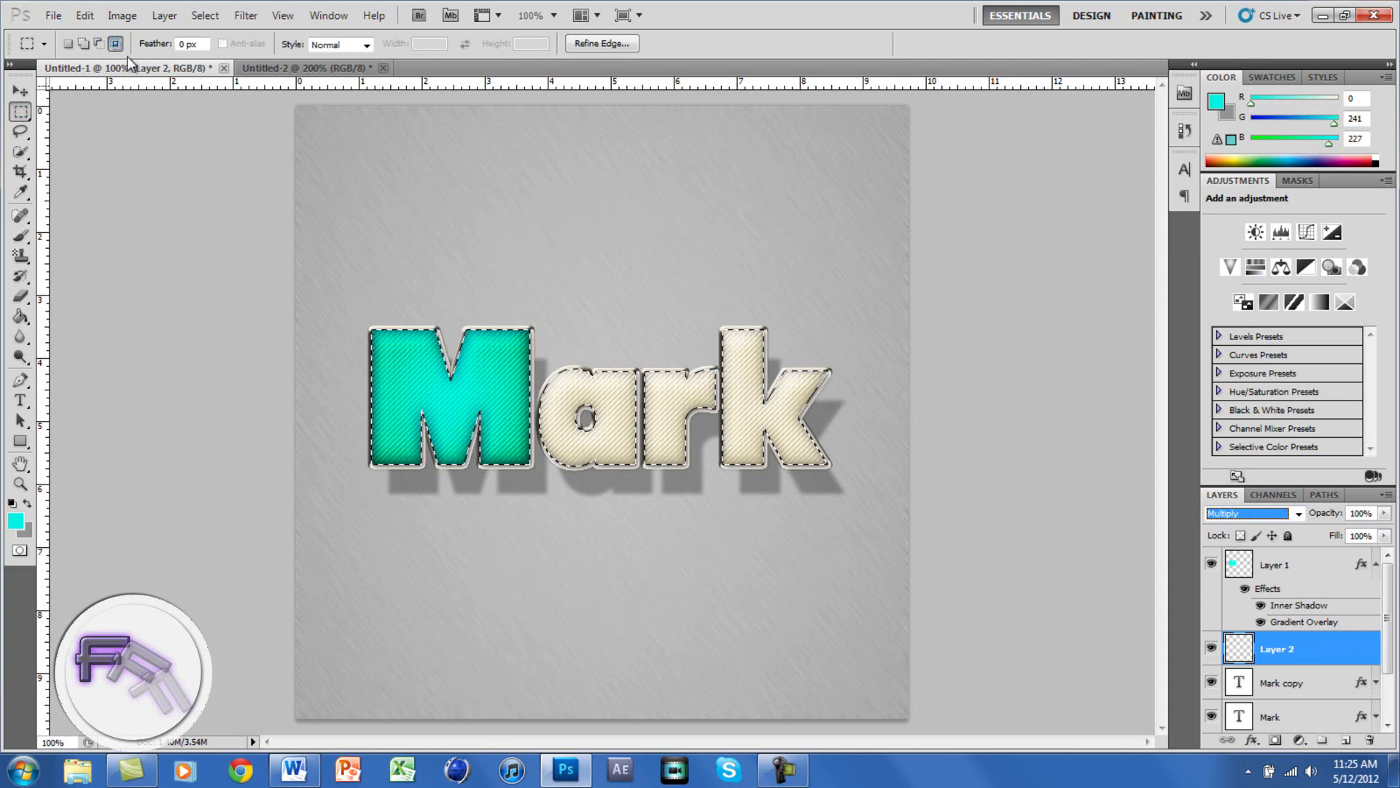
Intersect the selection with a rectangular marquee around the letter a and fill that letter on Layer 2 with yellow e8f100.
drag(545, 339, 639, 515)
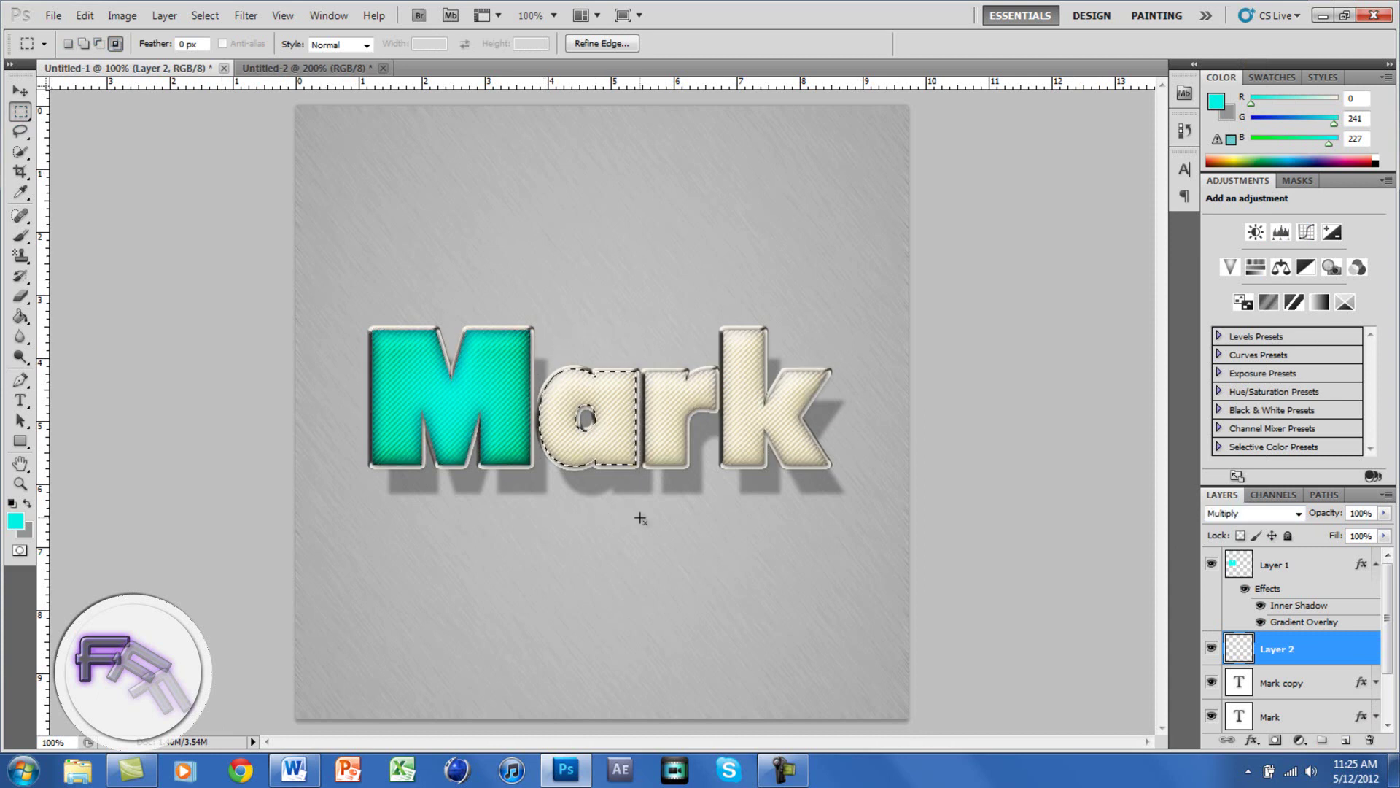
click(18, 521)
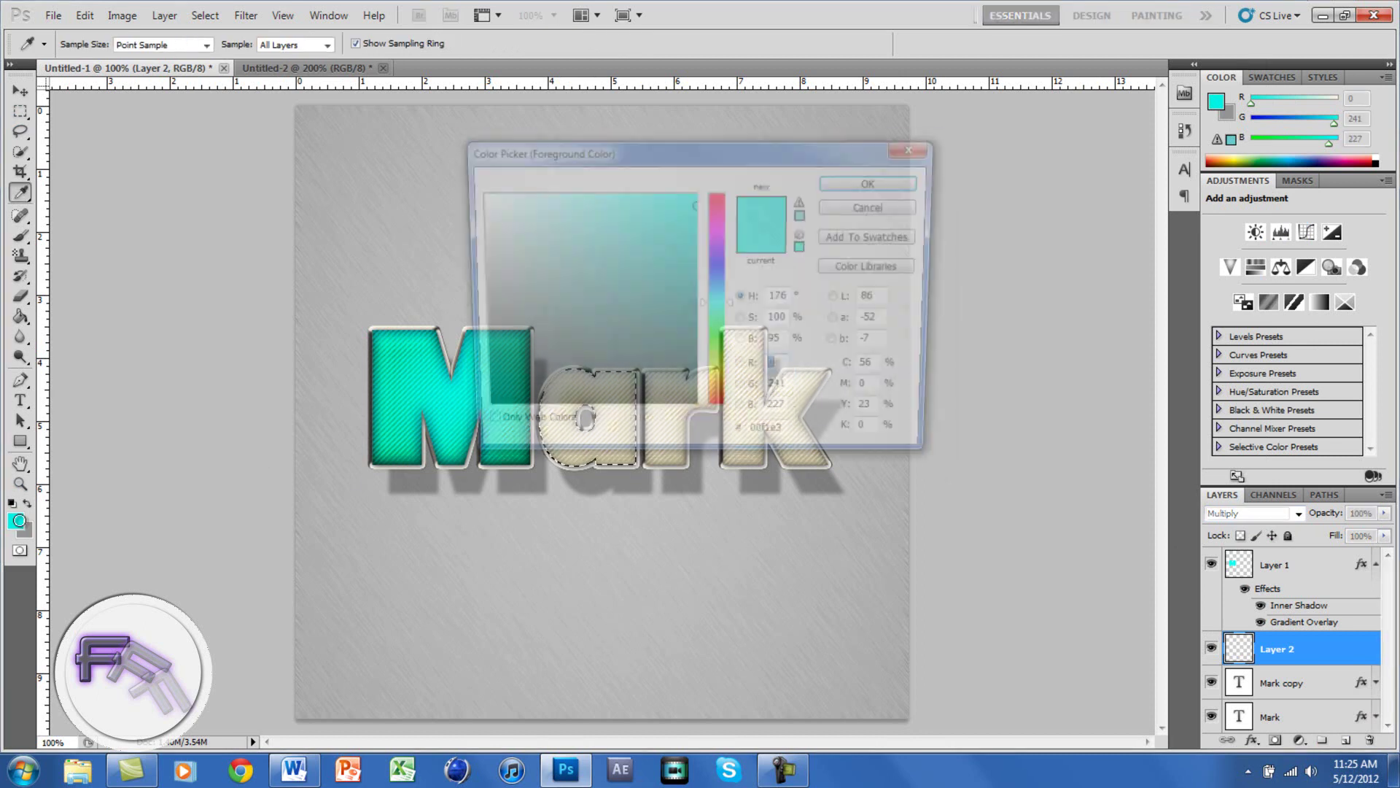
click(720, 341)
drag(720, 340, 730, 377)
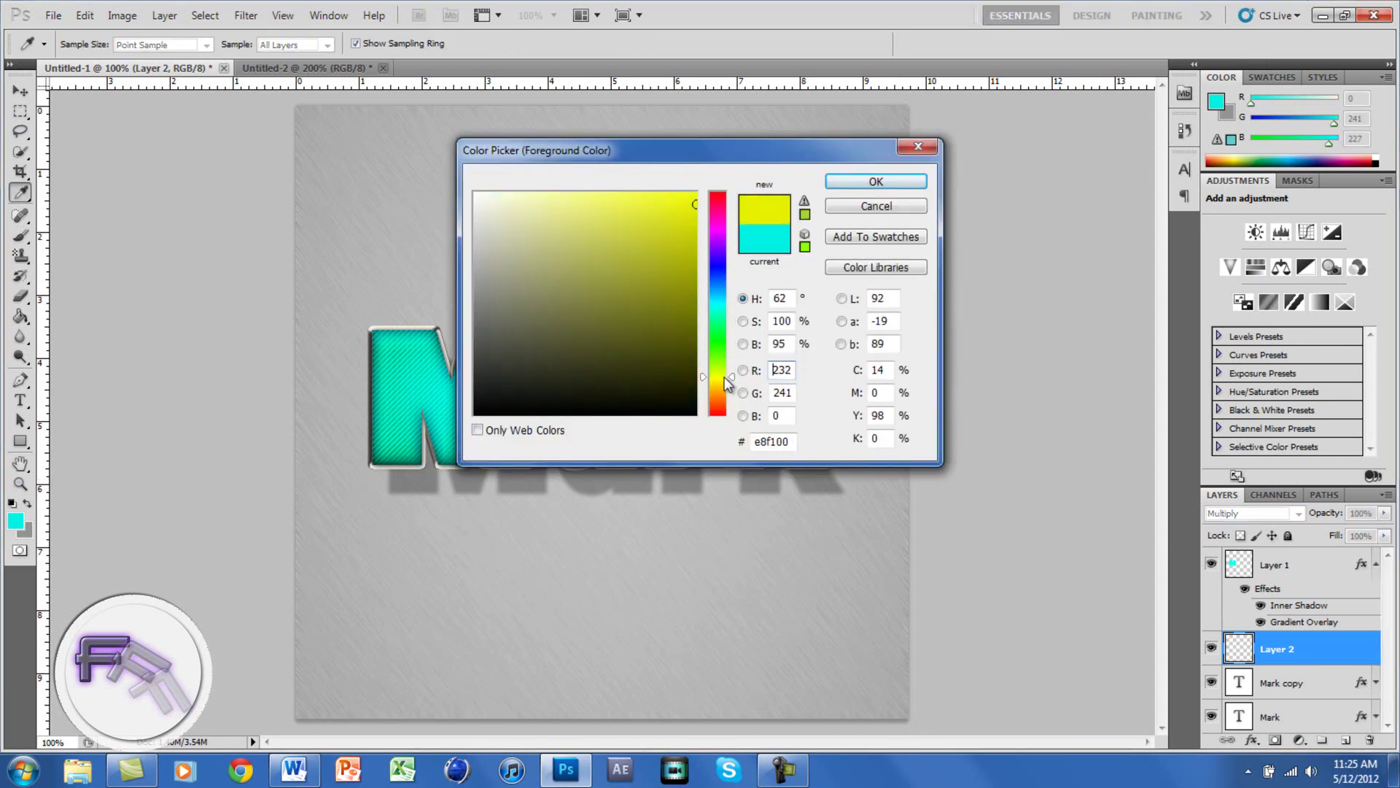
click(847, 184)
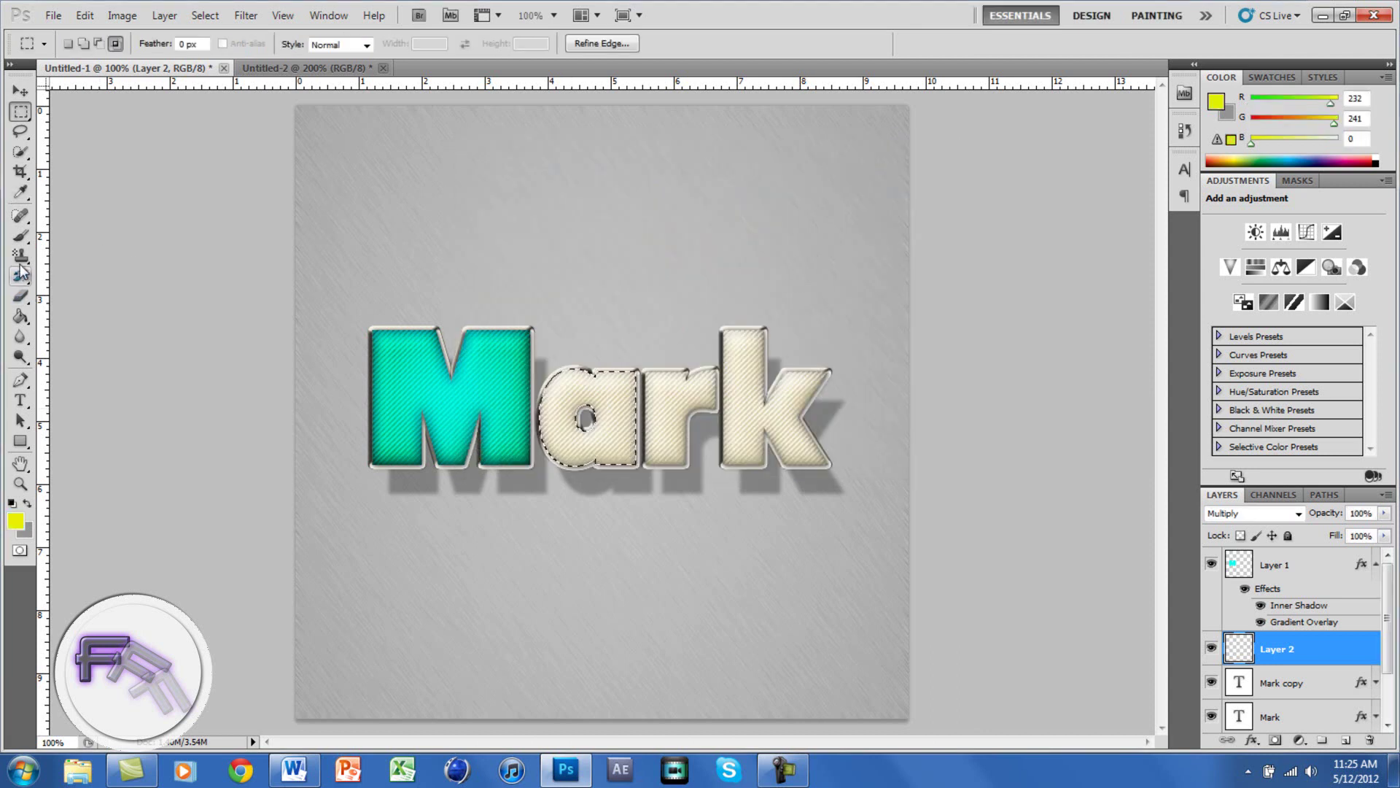
click(21, 316)
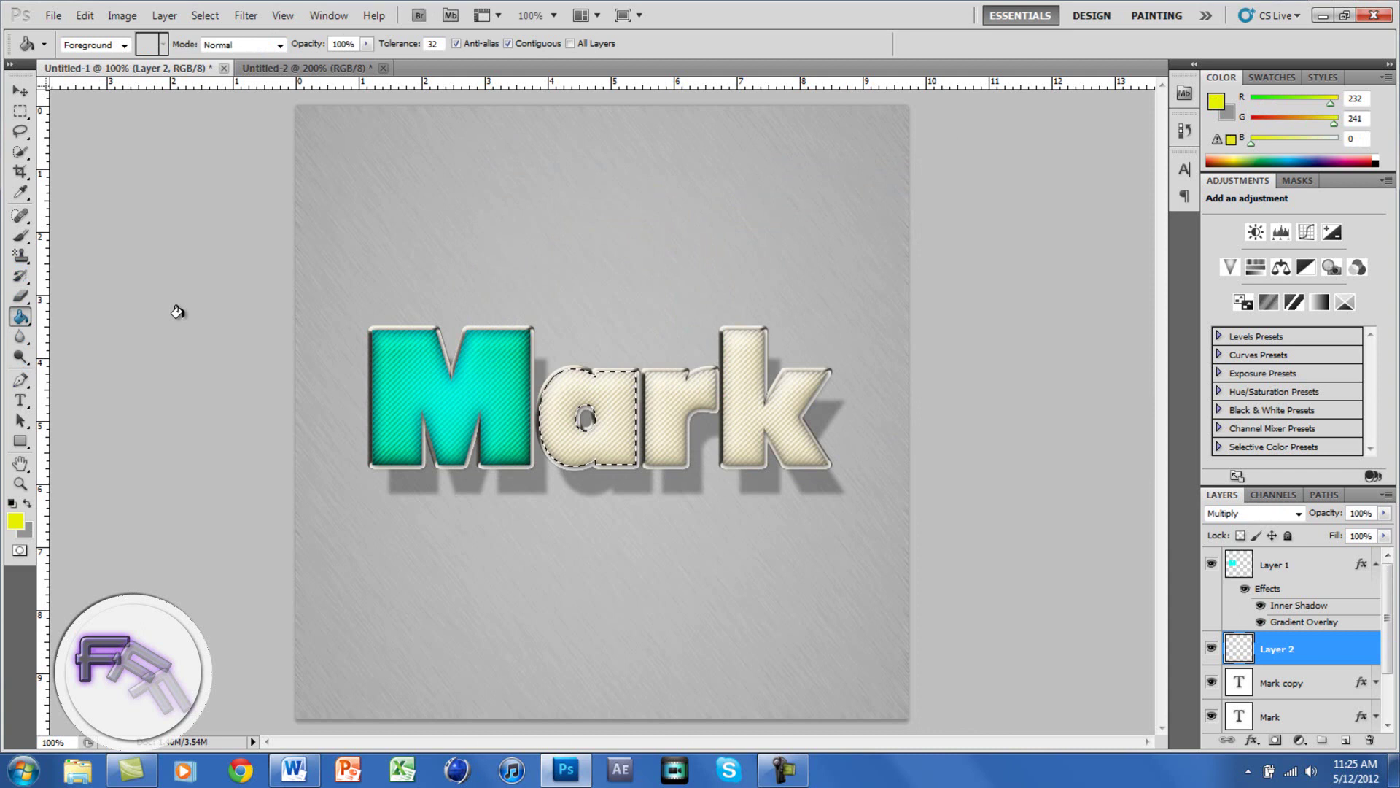
click(602, 428)
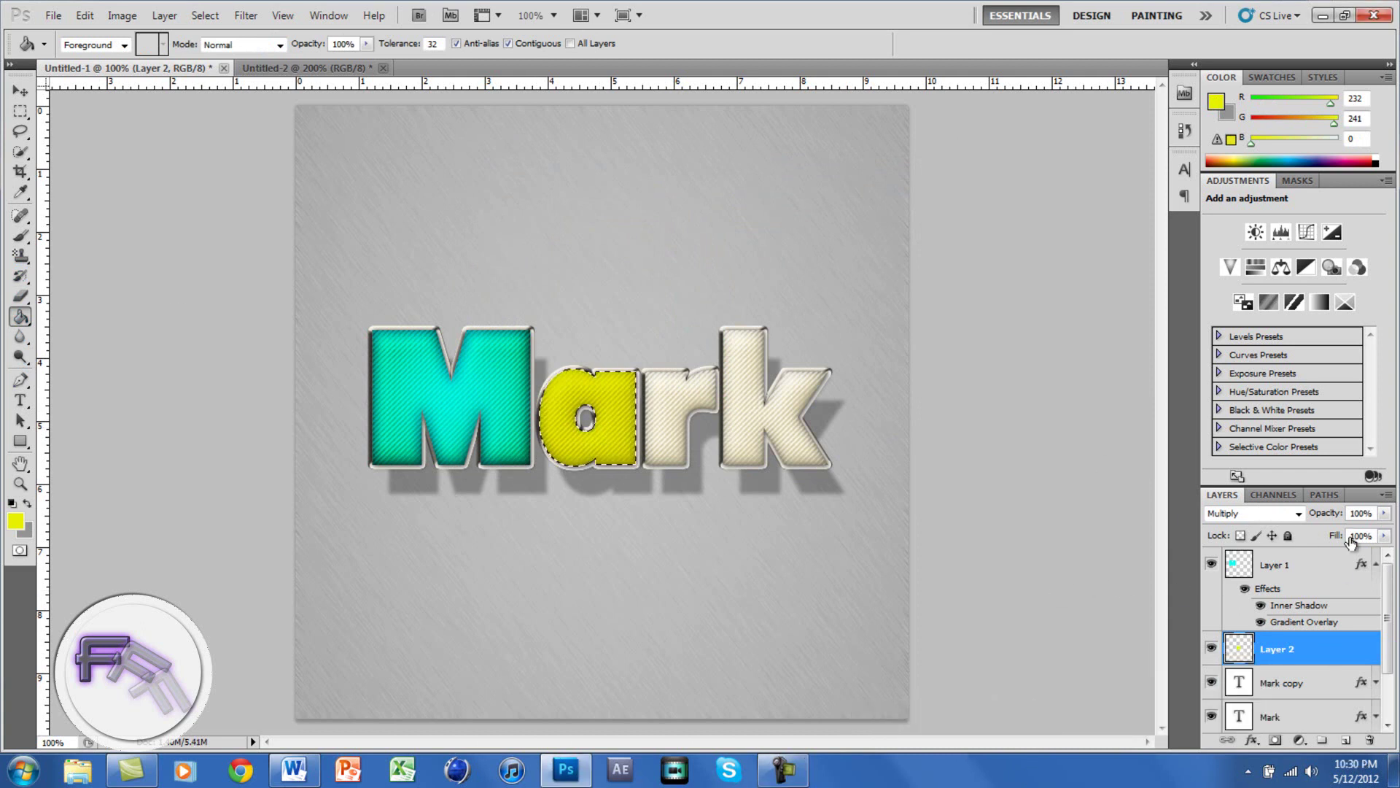
Copy the layer style from the M's Layer 1 and paste it onto the letter a's Layer 2.
click(1306, 568)
right_click(1307, 567)
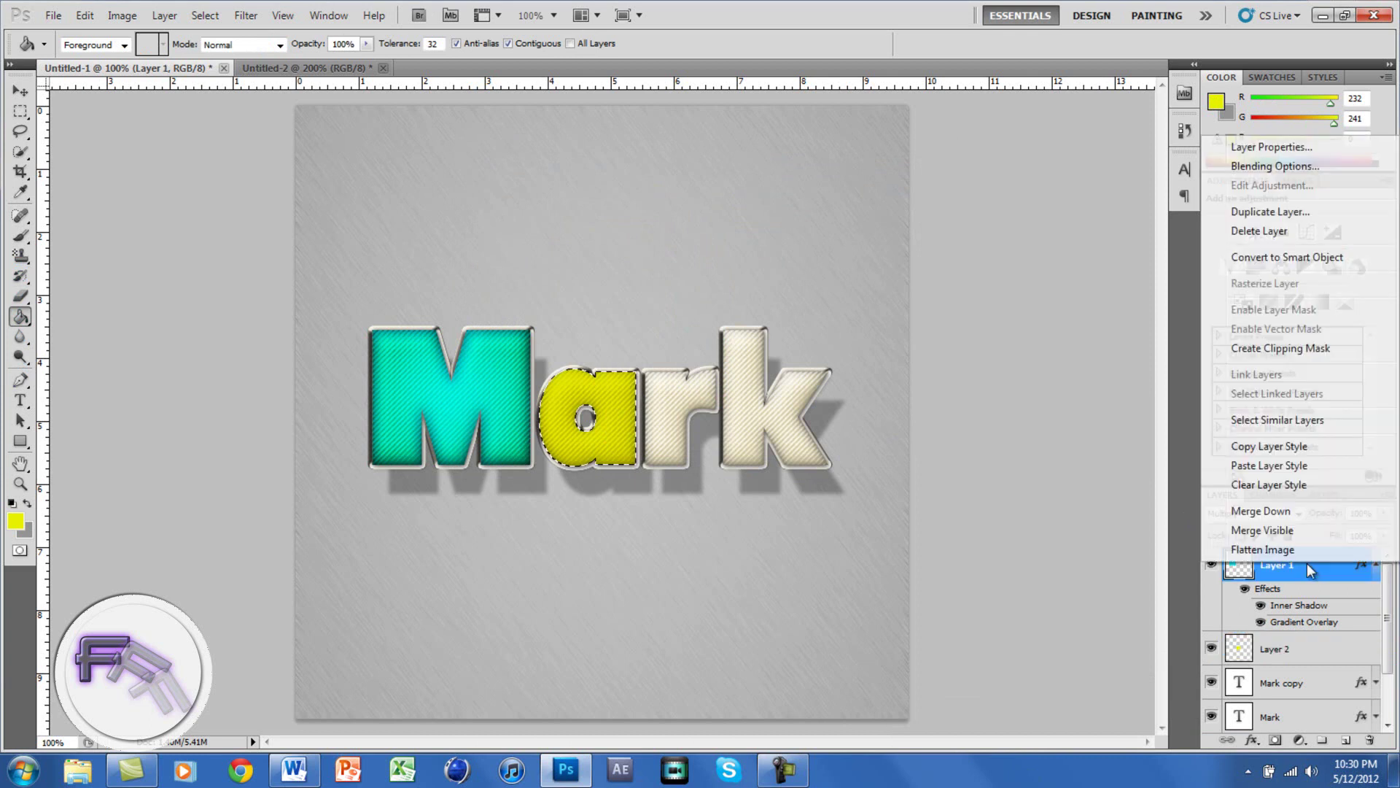
click(1297, 448)
click(1305, 647)
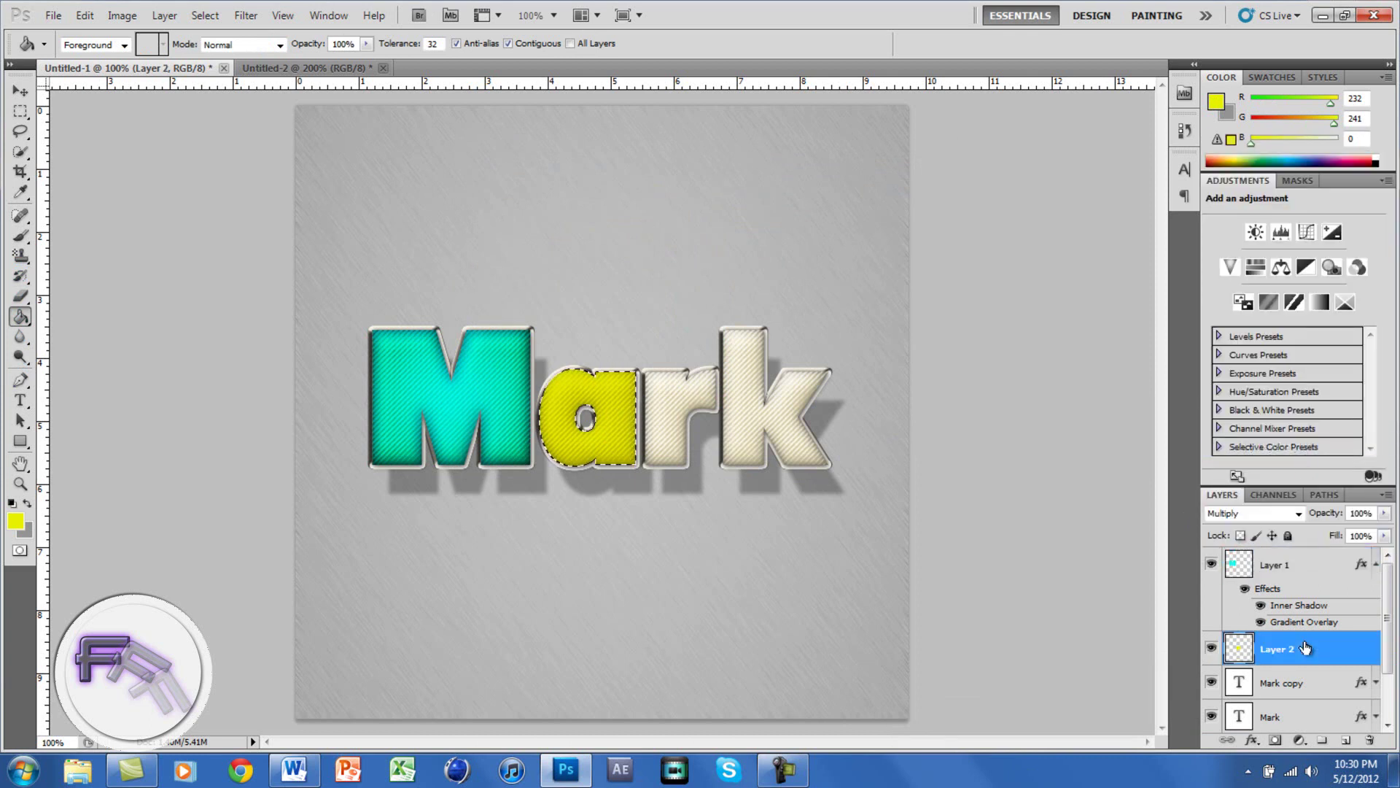
right_click(1303, 666)
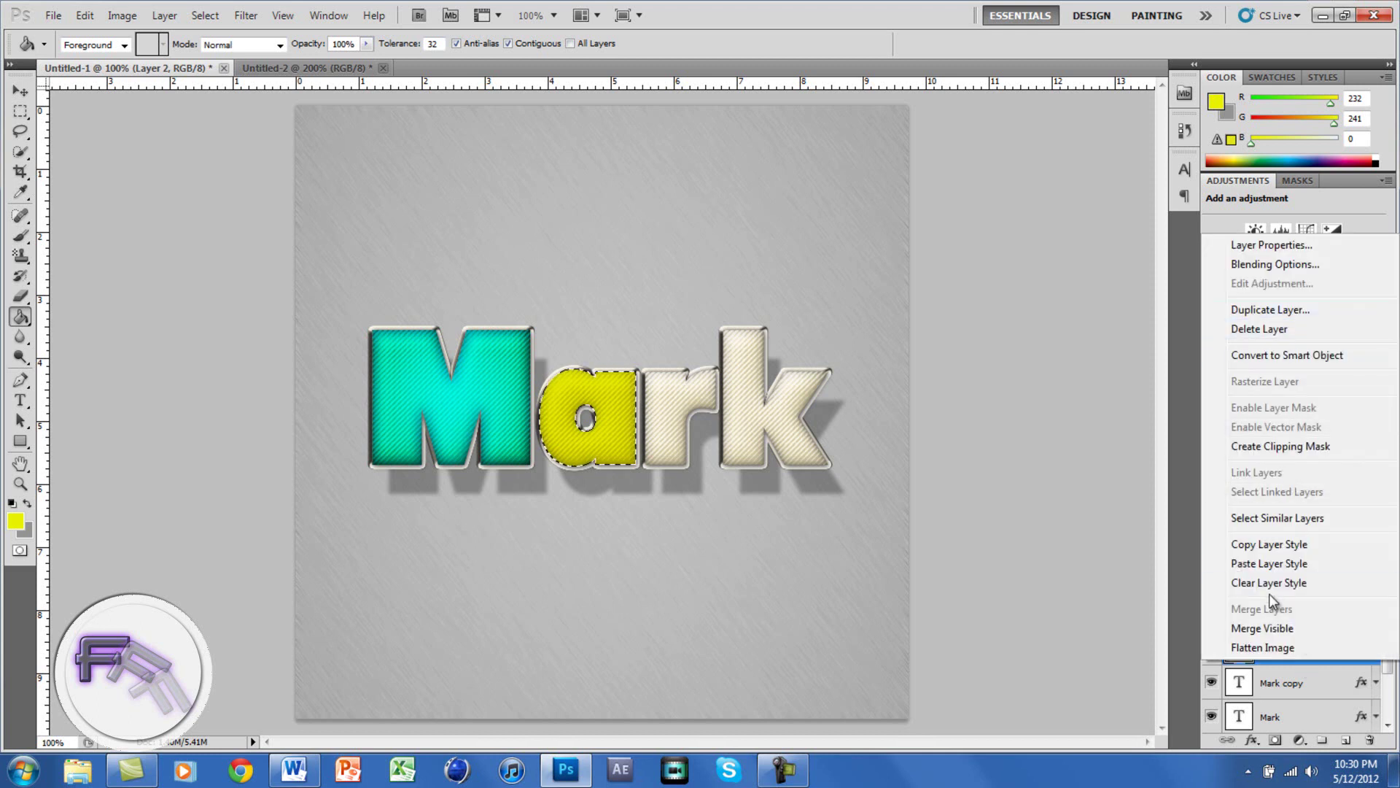
click(1269, 565)
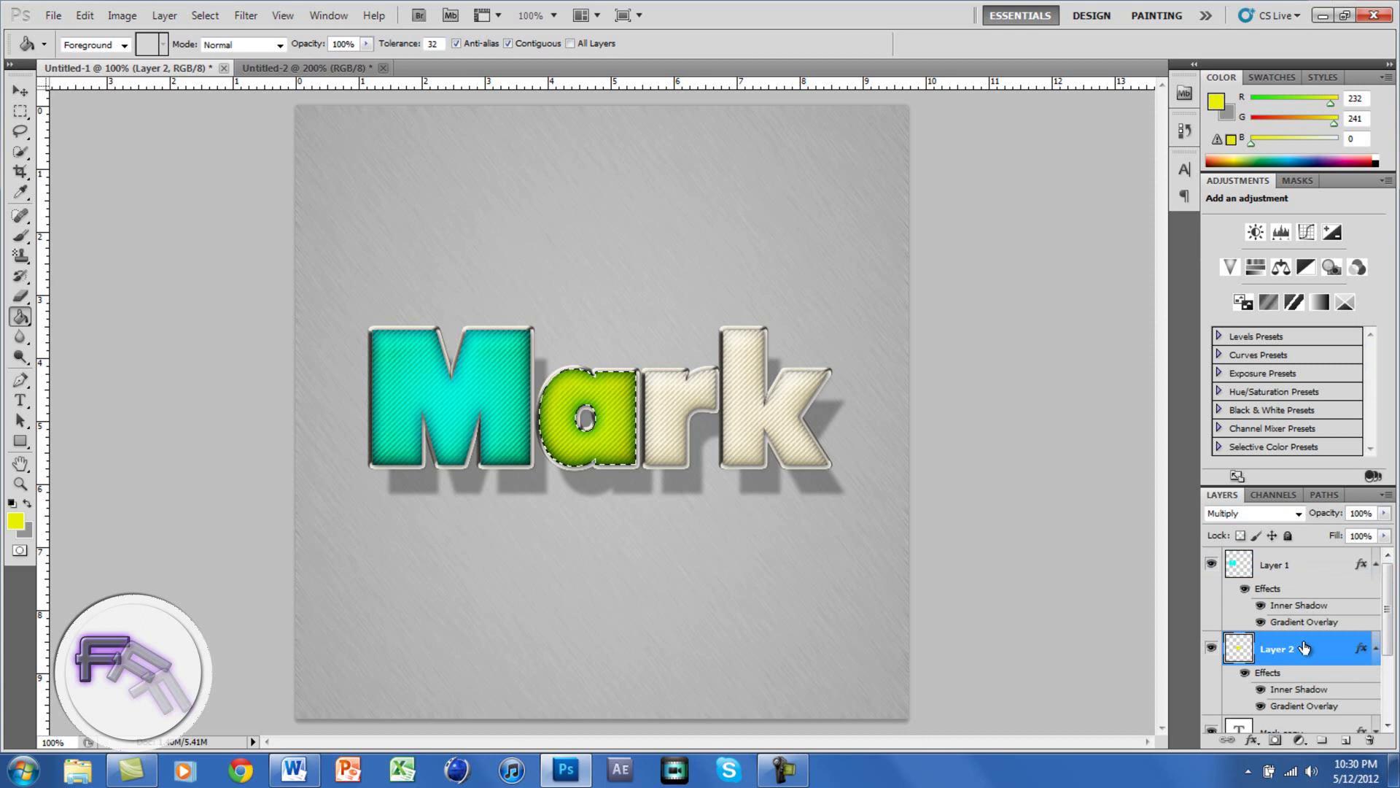
Change the inner shadow colour of Layer 2, the letter a, to yellow-green c2ea08.
double_click(1332, 649)
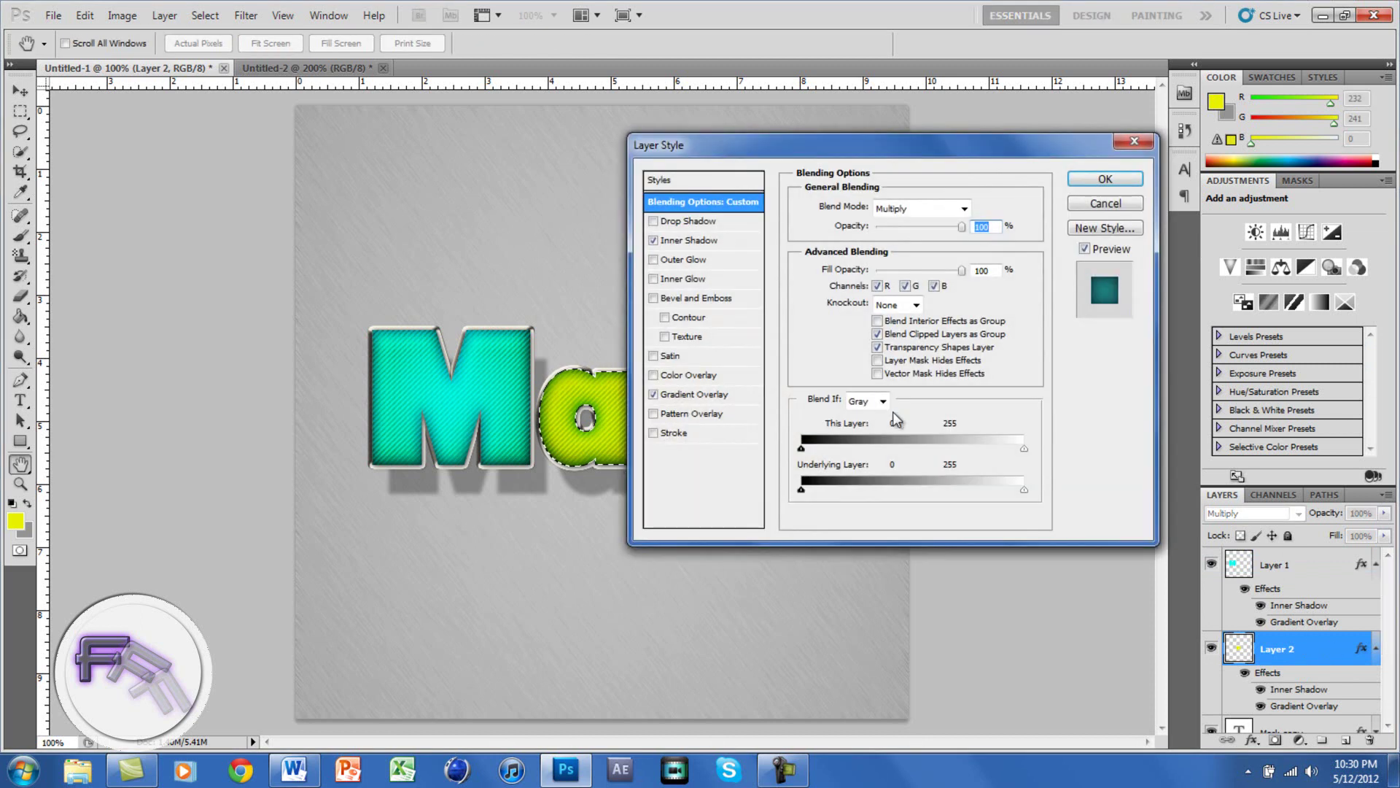
click(708, 242)
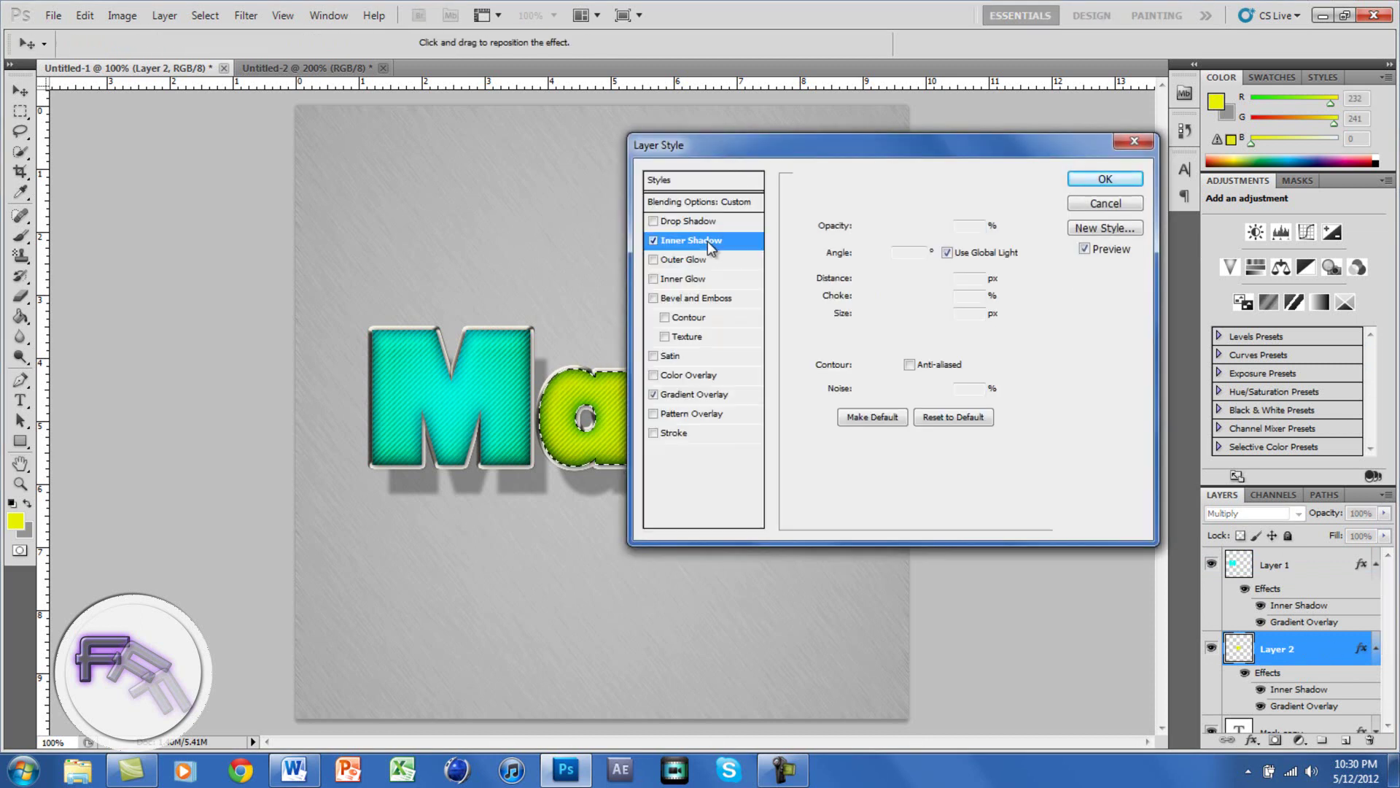
click(971, 208)
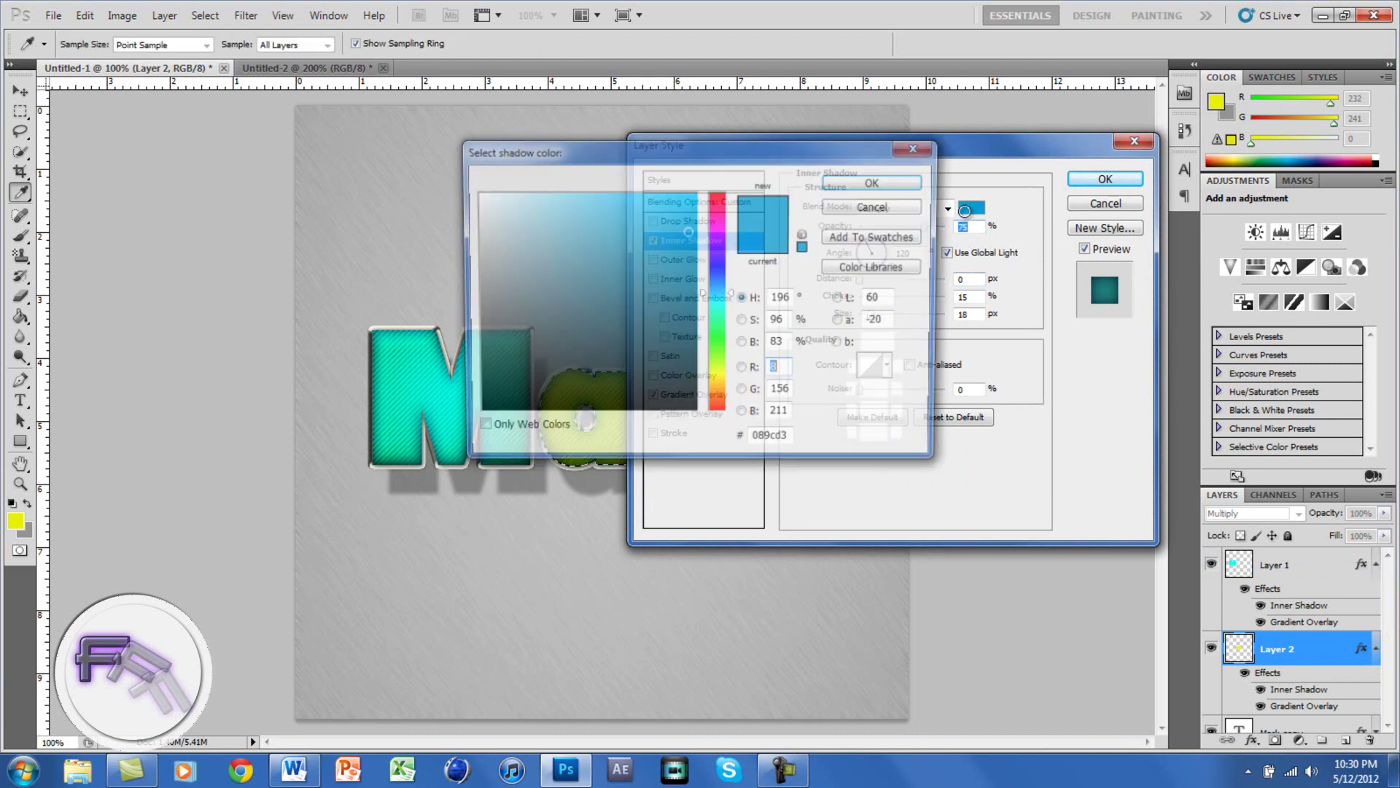
click(721, 370)
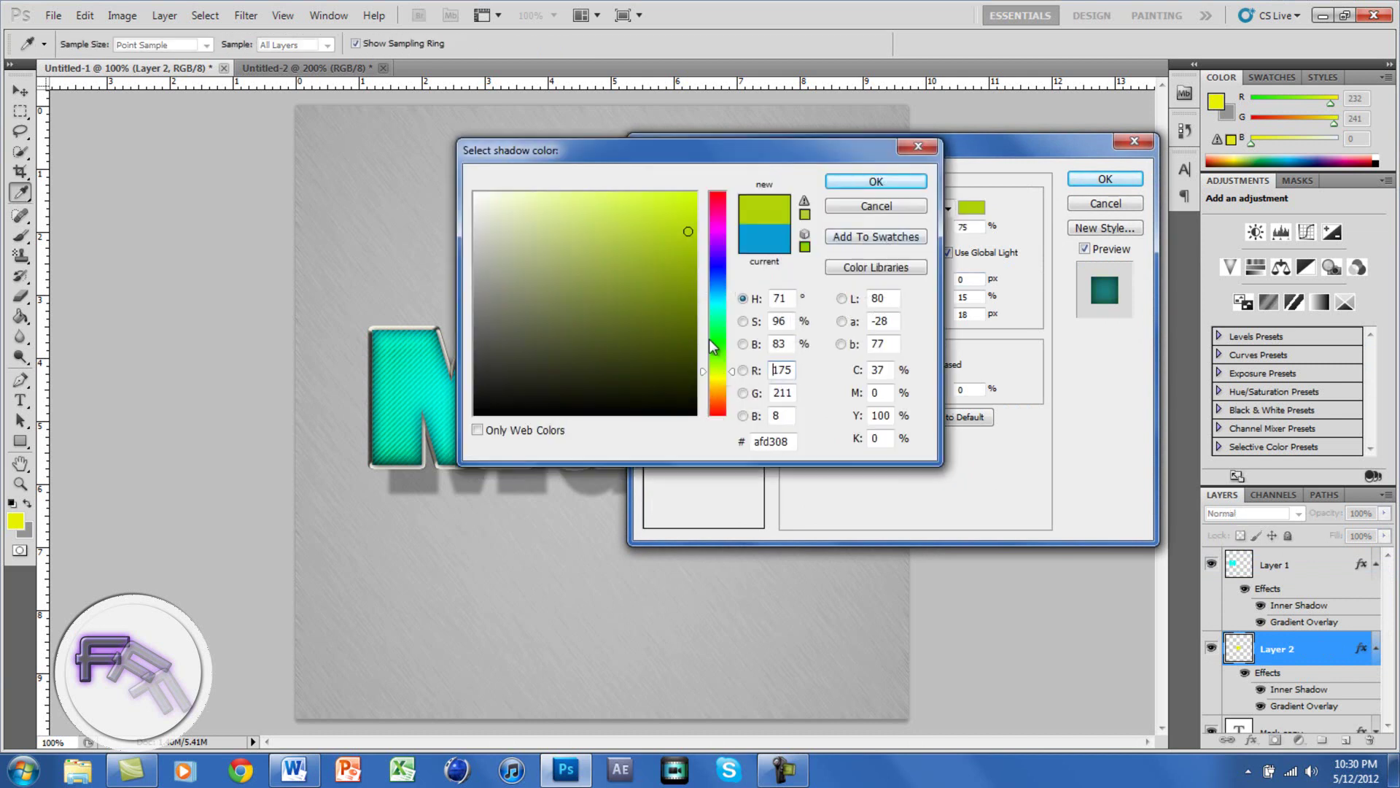
click(689, 208)
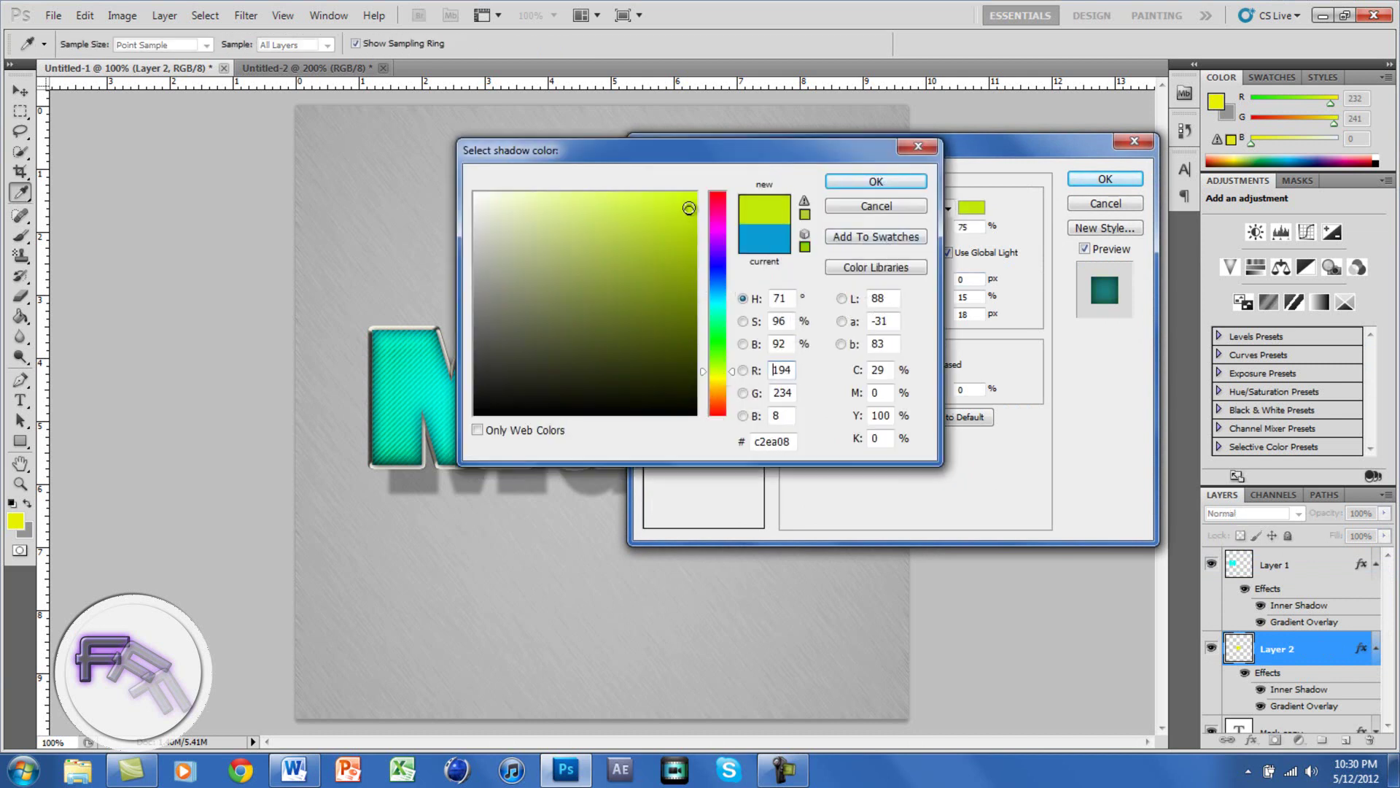
click(864, 183)
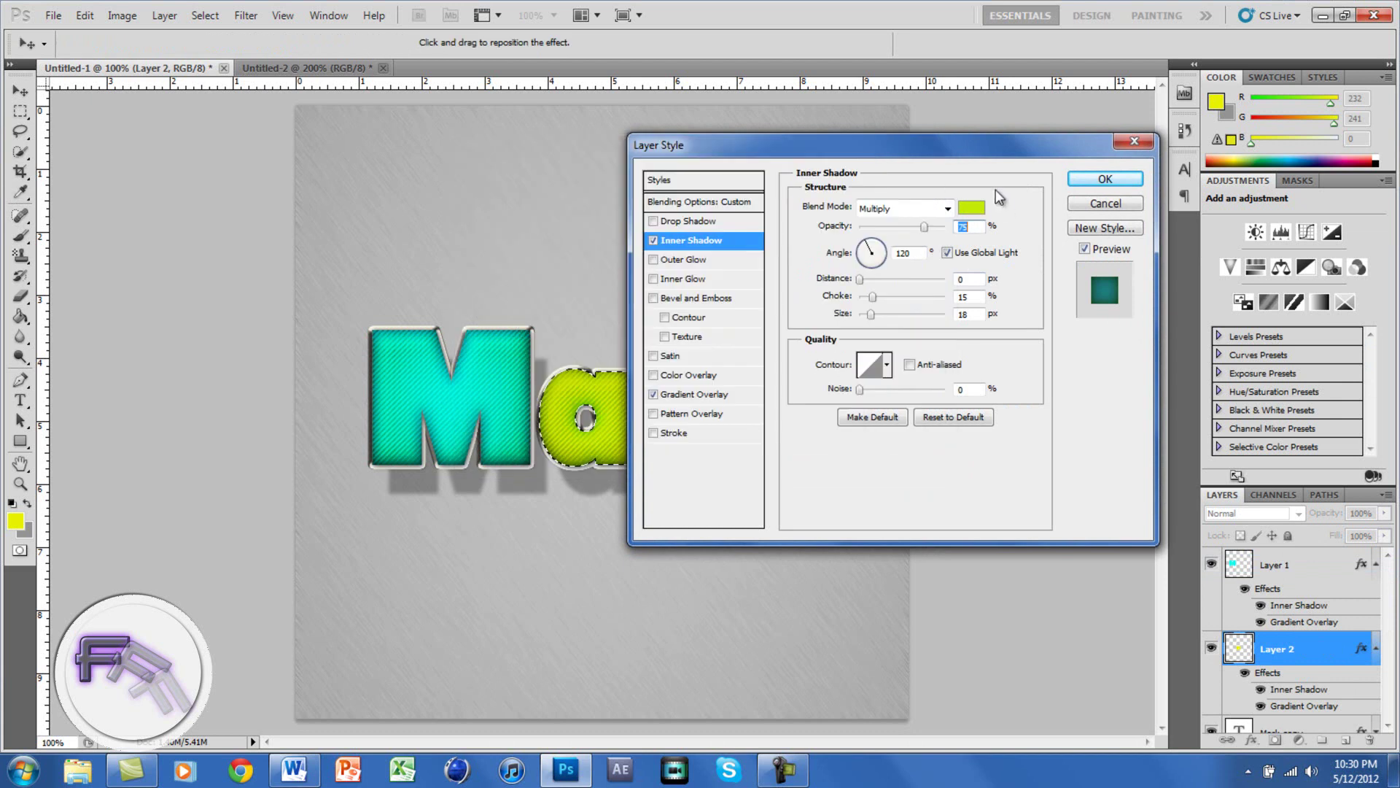
Make the light end of Layer 2's gradient overlay bright yellow with a stop at 2% and apply the layer style.
click(676, 398)
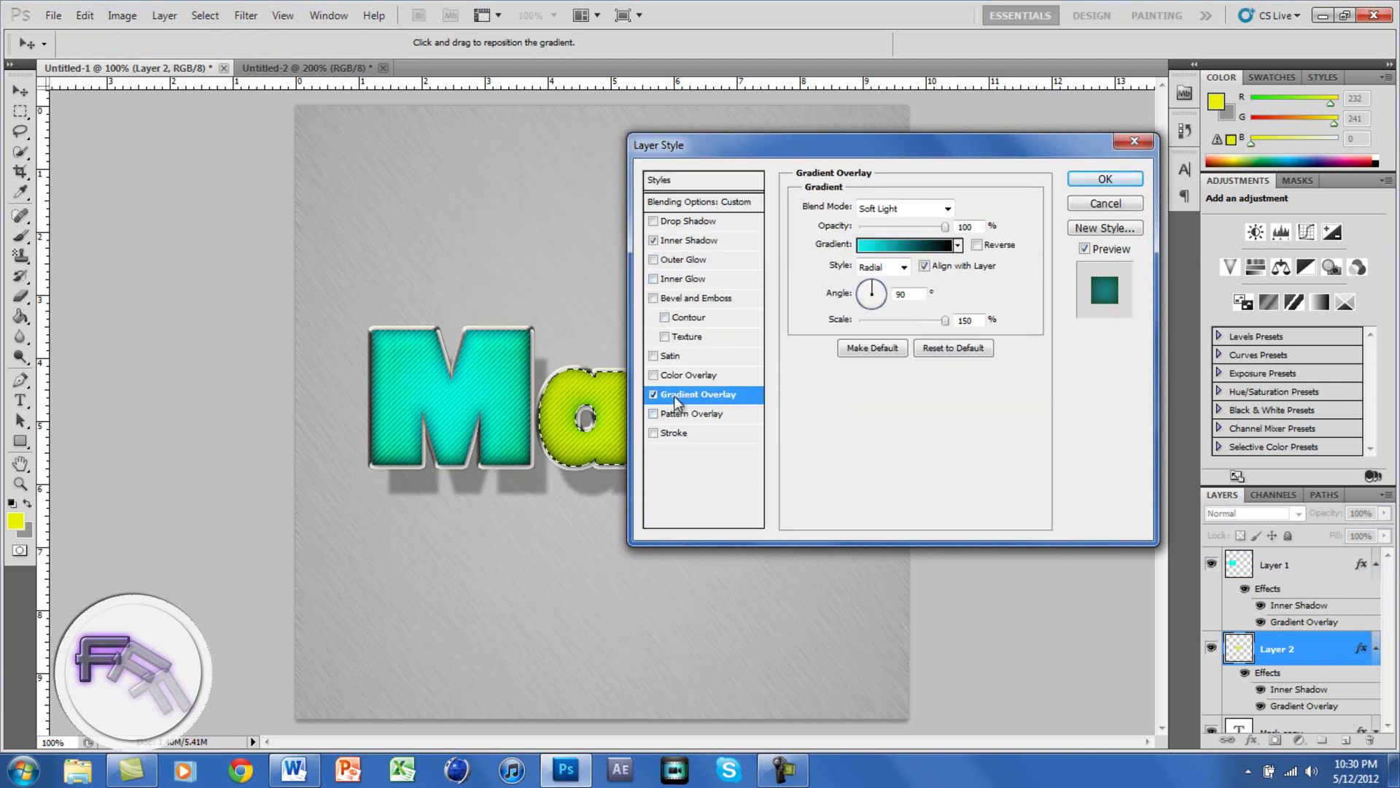
click(881, 248)
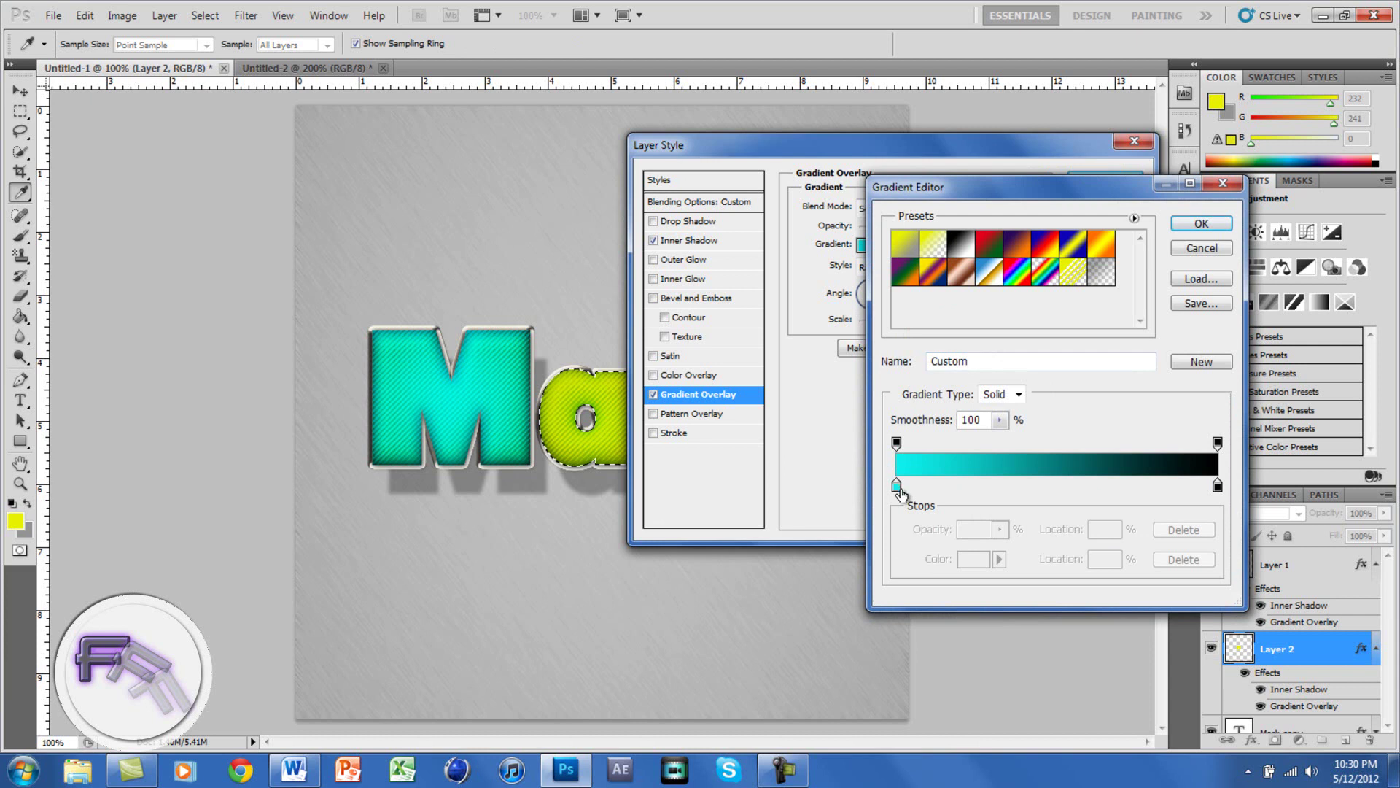
double_click(898, 487)
click(688, 199)
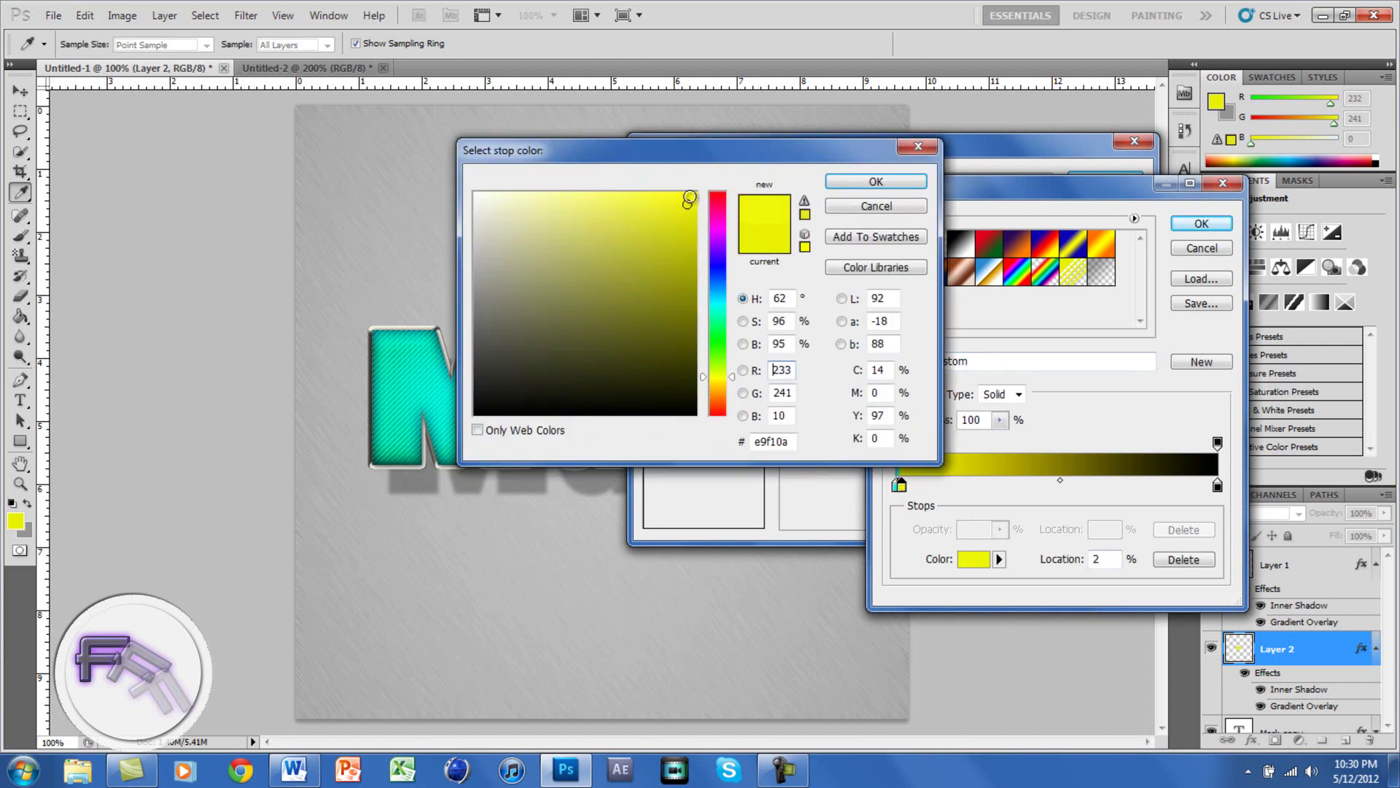
click(876, 181)
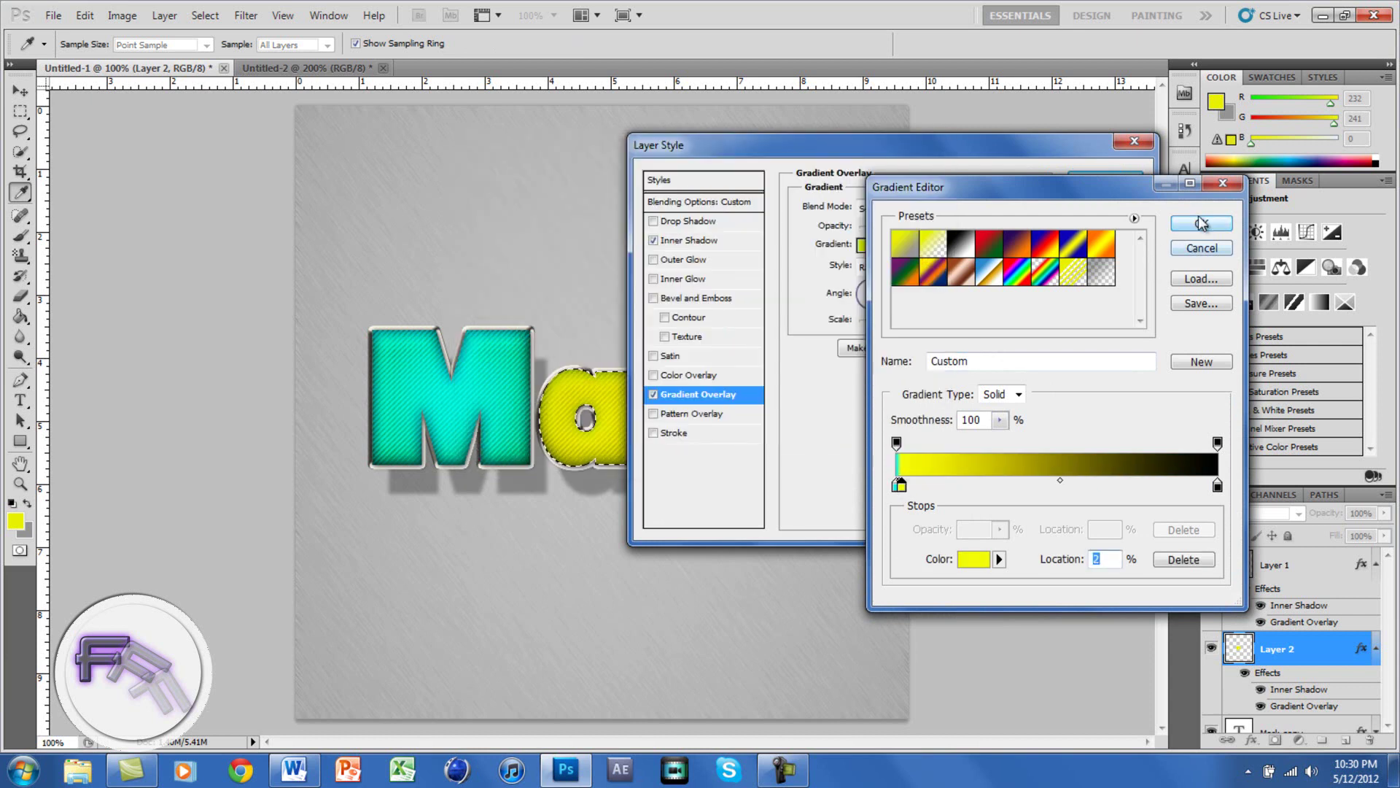
click(1201, 223)
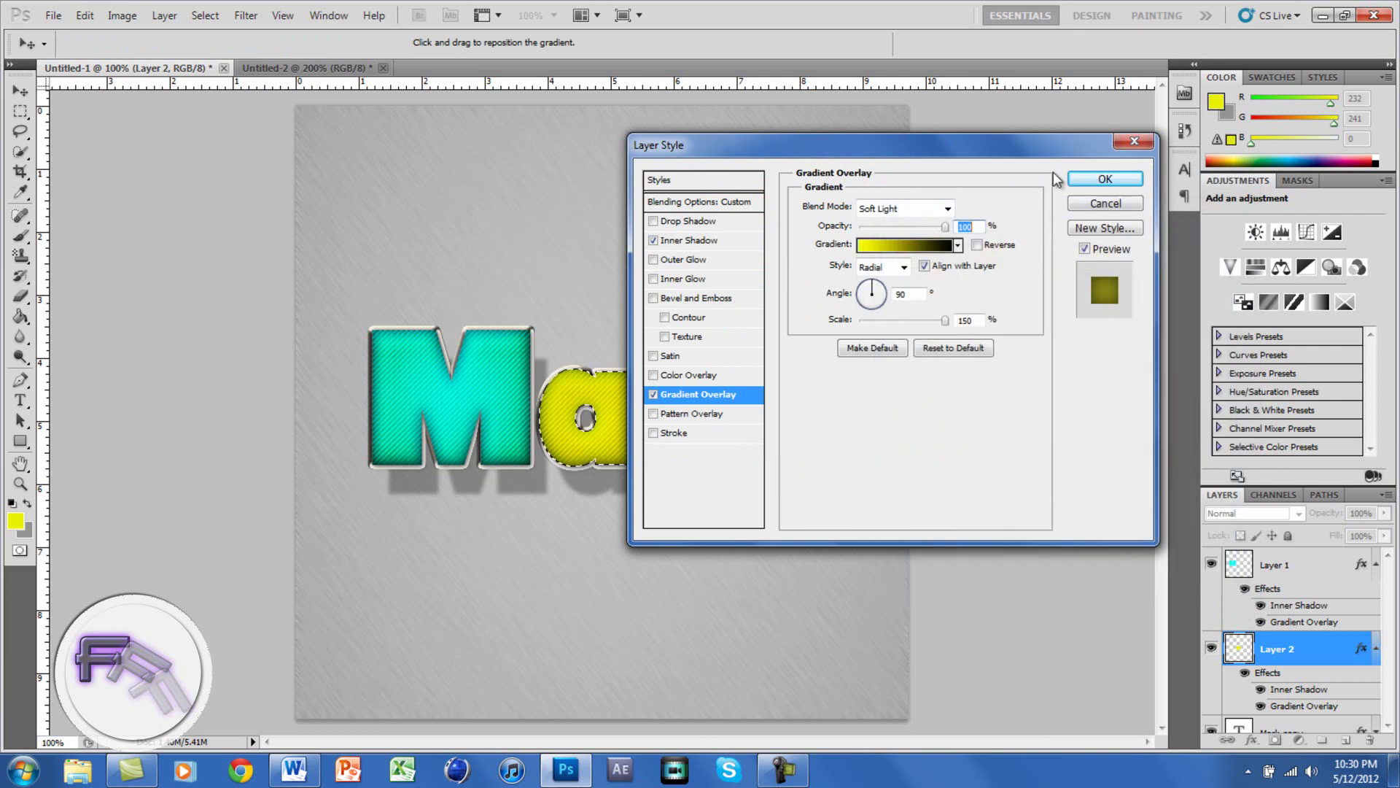
click(1092, 178)
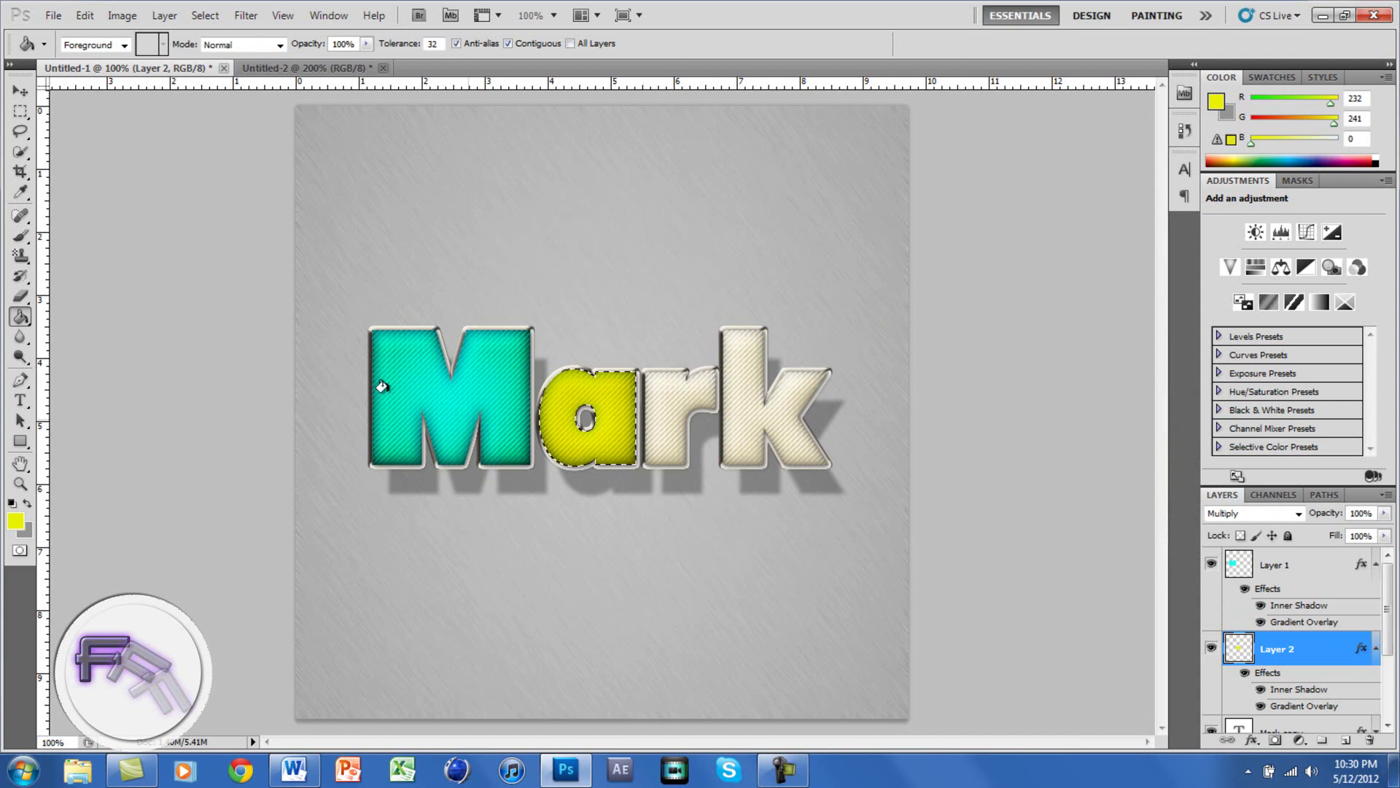
Load the copied text's outline as a selection and create Layer 3 above Layer 2 with the Multiply blend mode.
scroll(1292, 642, down, 2)
ctrl+click(1239, 658)
click(1349, 740)
click(1252, 513)
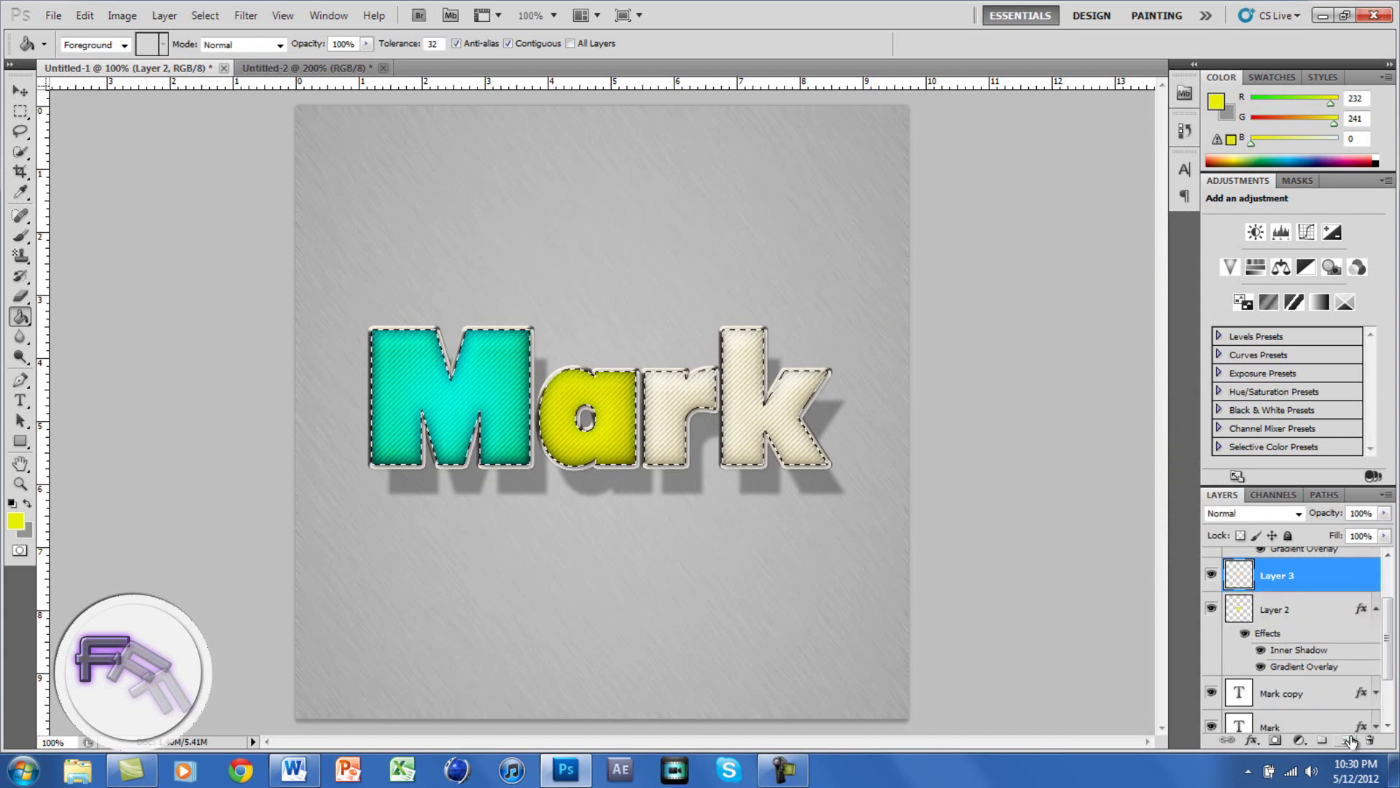
click(1240, 134)
Fill the selected letter r on Layer 3 with red (RGB 243, 8, 8).
click(20, 192)
click(15, 520)
click(727, 195)
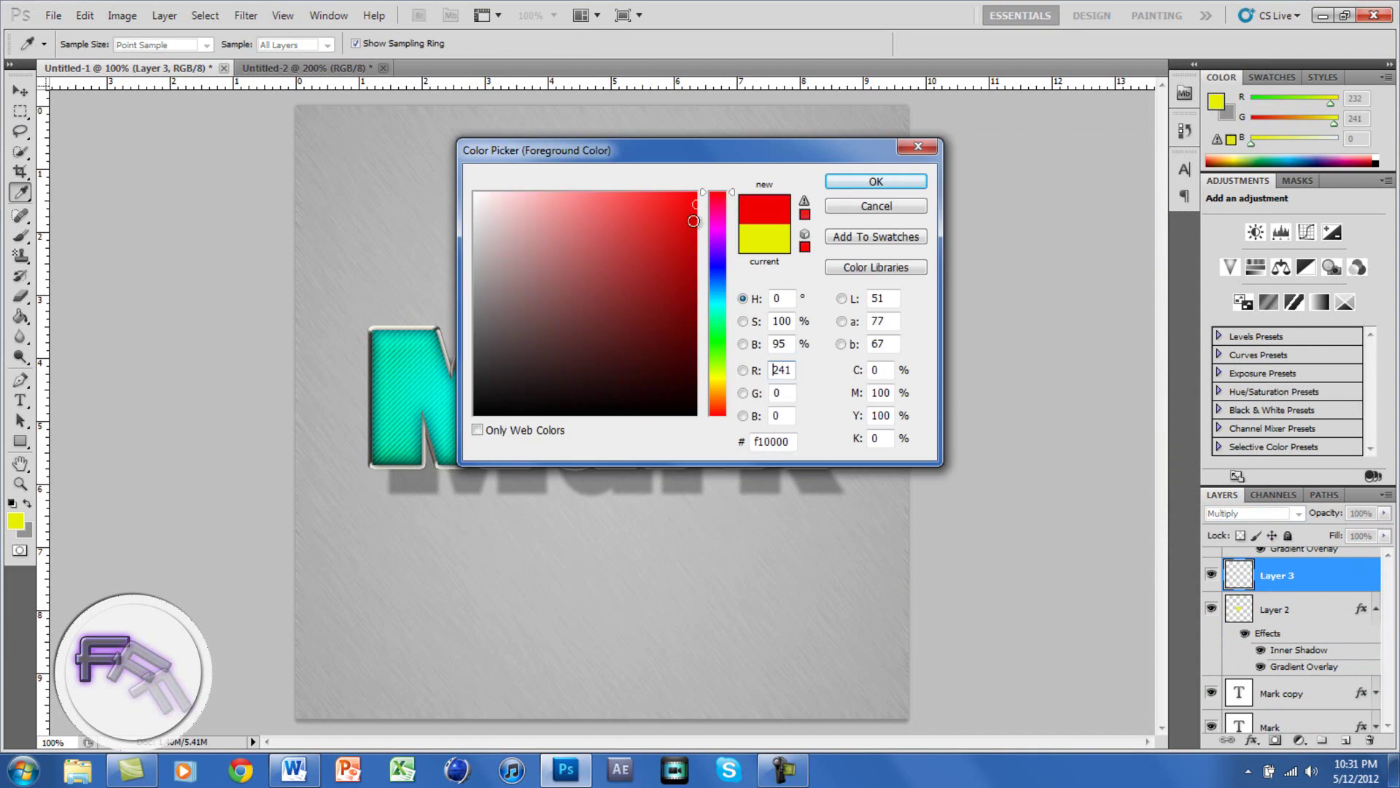
click(876, 181)
key(g)
click(678, 416)
Copy Layer 2's layer style onto Layer 3 and recolour the light stop of its gradient overlay to red.
drag(1360, 609, 1284, 576)
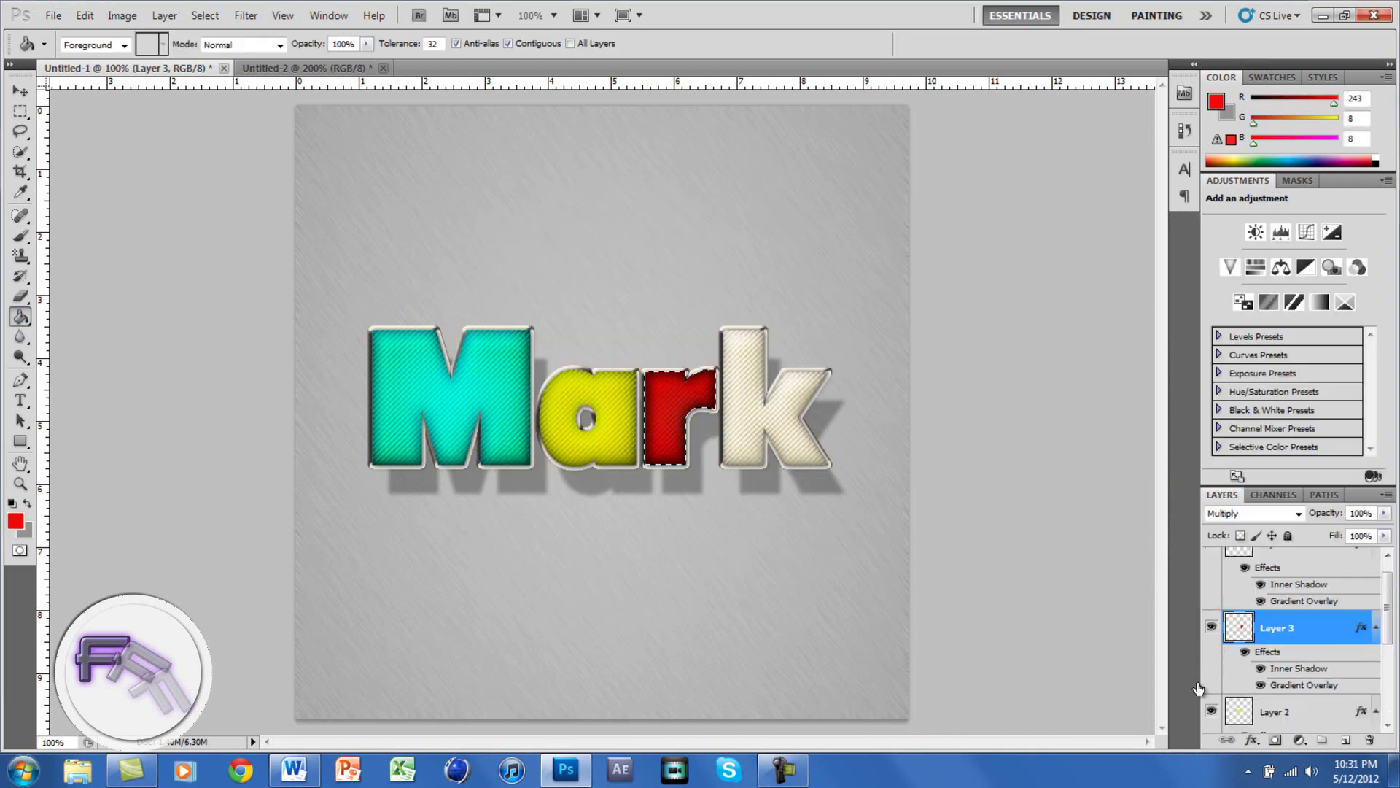
double_click(1305, 627)
click(698, 394)
click(905, 244)
double_click(899, 489)
click(844, 178)
click(1182, 219)
Change Layer 3's inner shadow colour to red and apply the layer style.
click(706, 240)
click(955, 208)
click(889, 175)
click(1105, 178)
Load the copied text's outline, create Layer 4 and intersect the selection with a rectangular marquee around the letter k.
key(m)
scroll(1299, 642, down, 2)
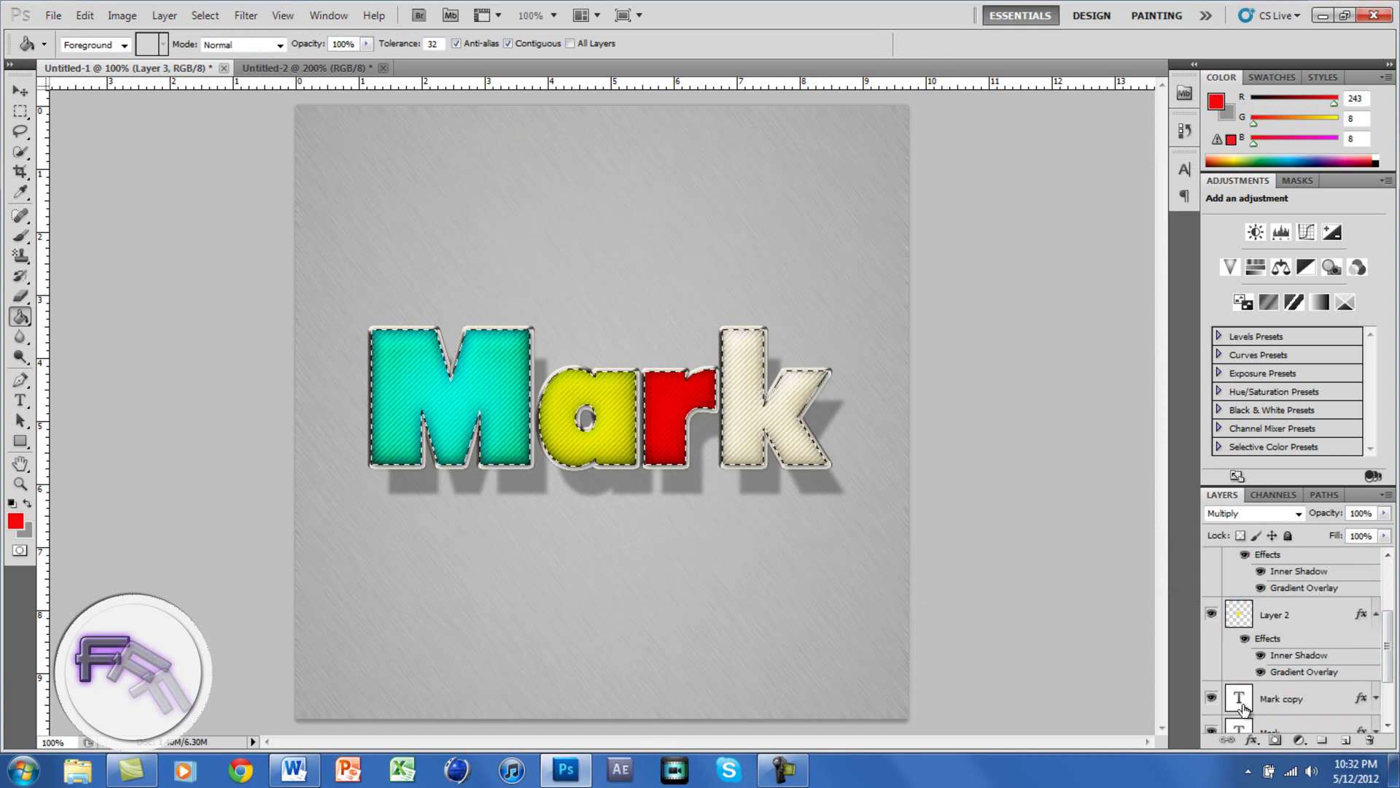
click(1344, 742)
drag(716, 297, 838, 515)
Set the foreground colour to green with red 41 and green 243, and fill the letter k on Layer 4.
click(15, 520)
text(41)
key(Tab)
text(243)
click(876, 182)
key(g)
click(809, 408)
Paste the copied layer style onto Layer 4 and change its inner shadow colour to green.
right_click(1299, 566)
click(1240, 166)
click(688, 240)
click(955, 208)
click(886, 179)
Recolour the light stop of Layer 4's gradient overlay to green and apply the layer style.
click(698, 394)
click(904, 245)
double_click(900, 660)
click(885, 181)
click(1202, 230)
click(1099, 182)
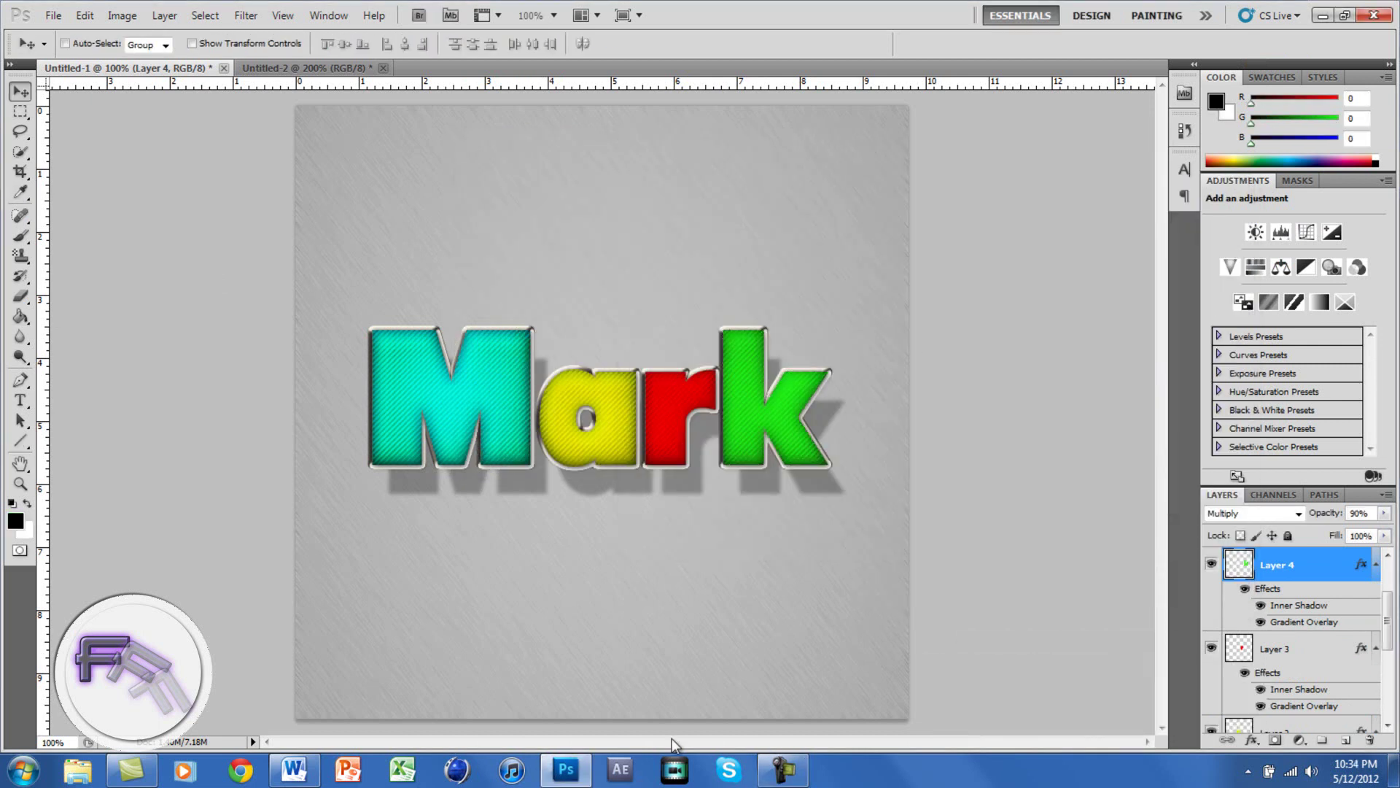
Set the foreground colour to beige d7d0c0.
click(15, 520)
click(794, 444)
text(d7)
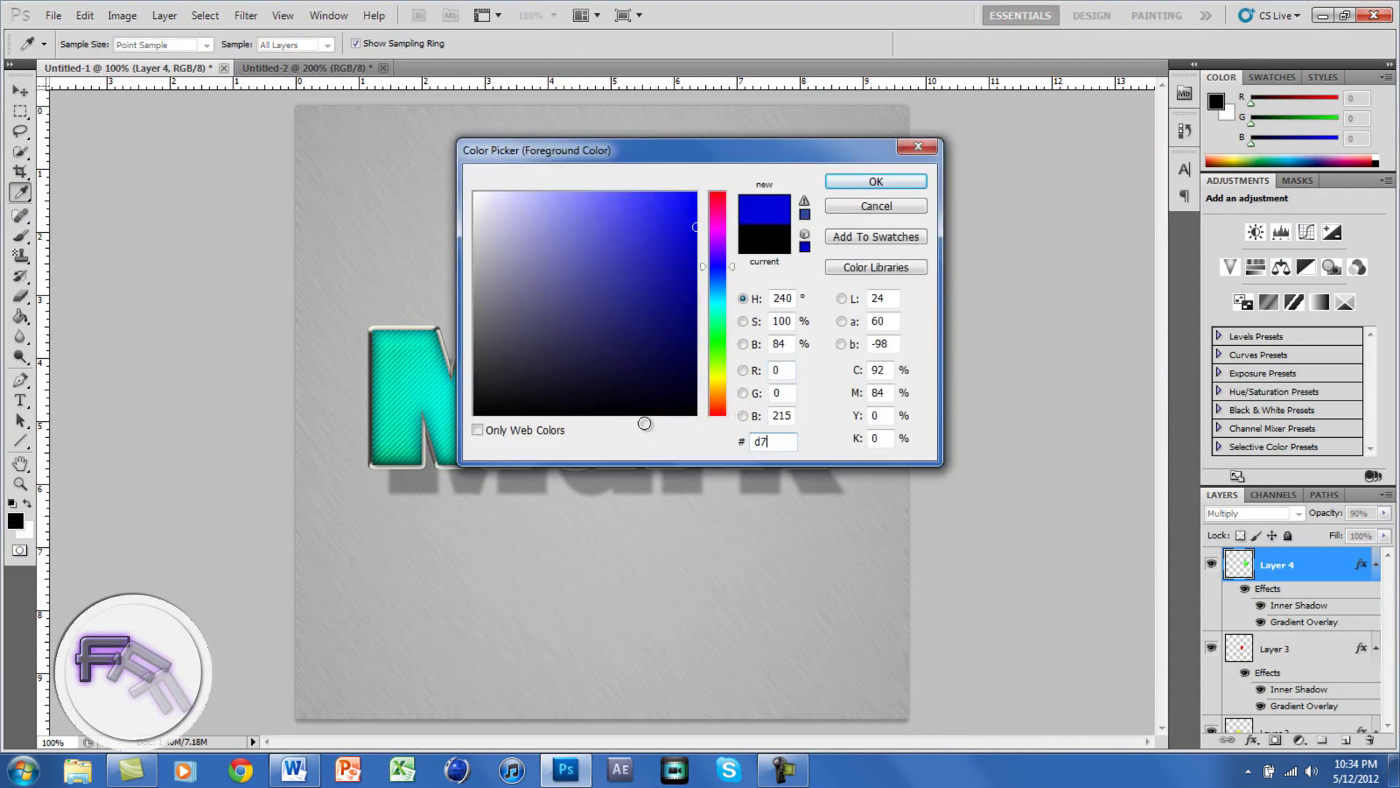
text(d0c0)
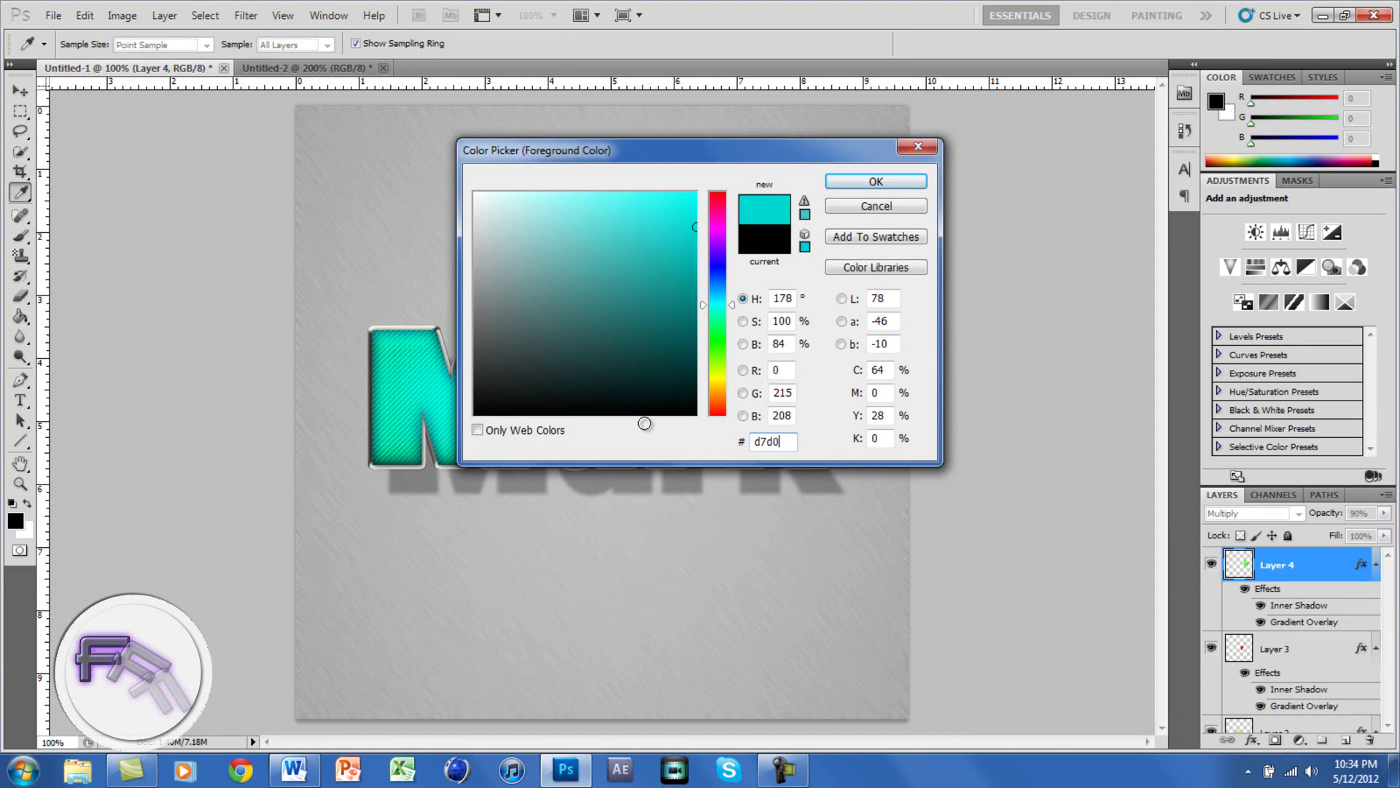
click(876, 181)
key(v)
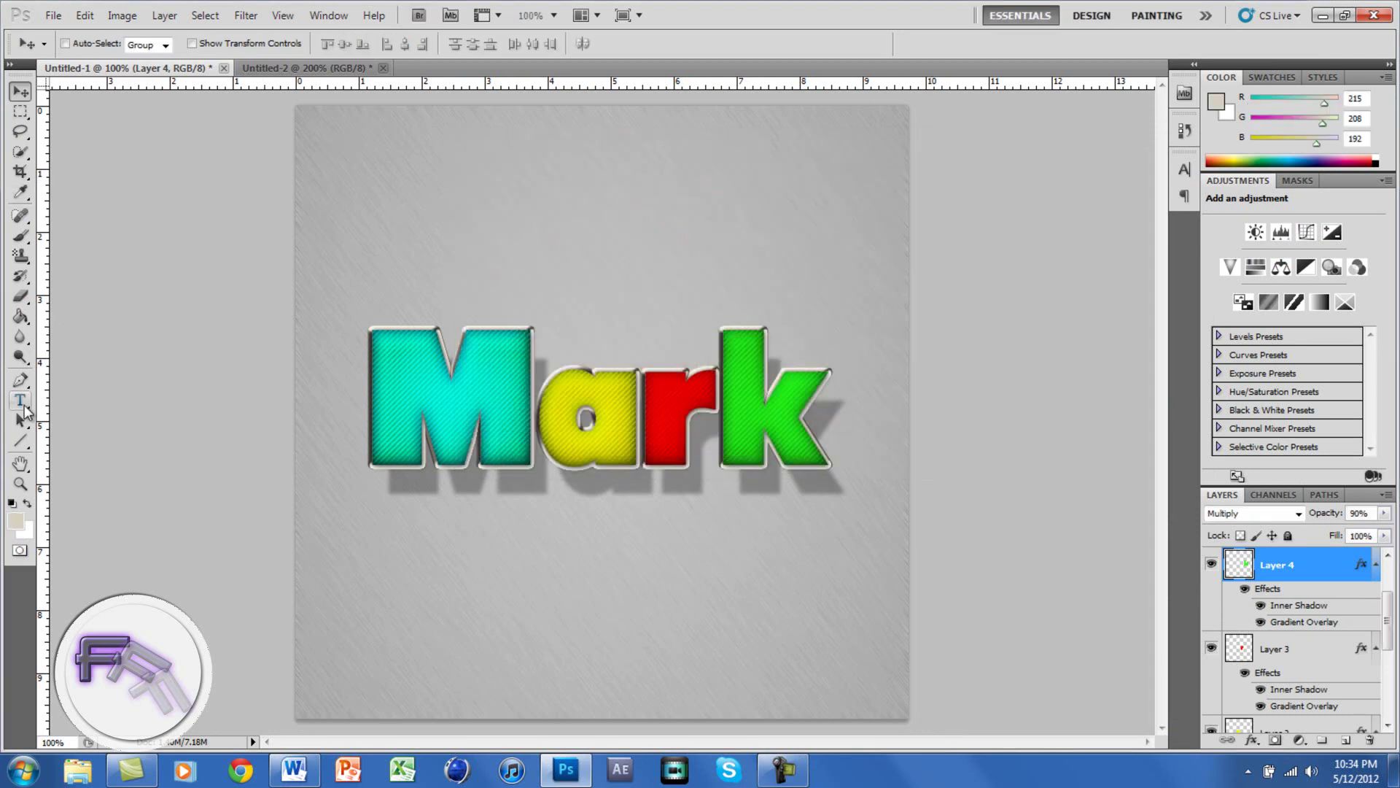
Draw a vertical 7 px line with the Line tool between the canvas's top edge and the top of the M.
click(18, 443)
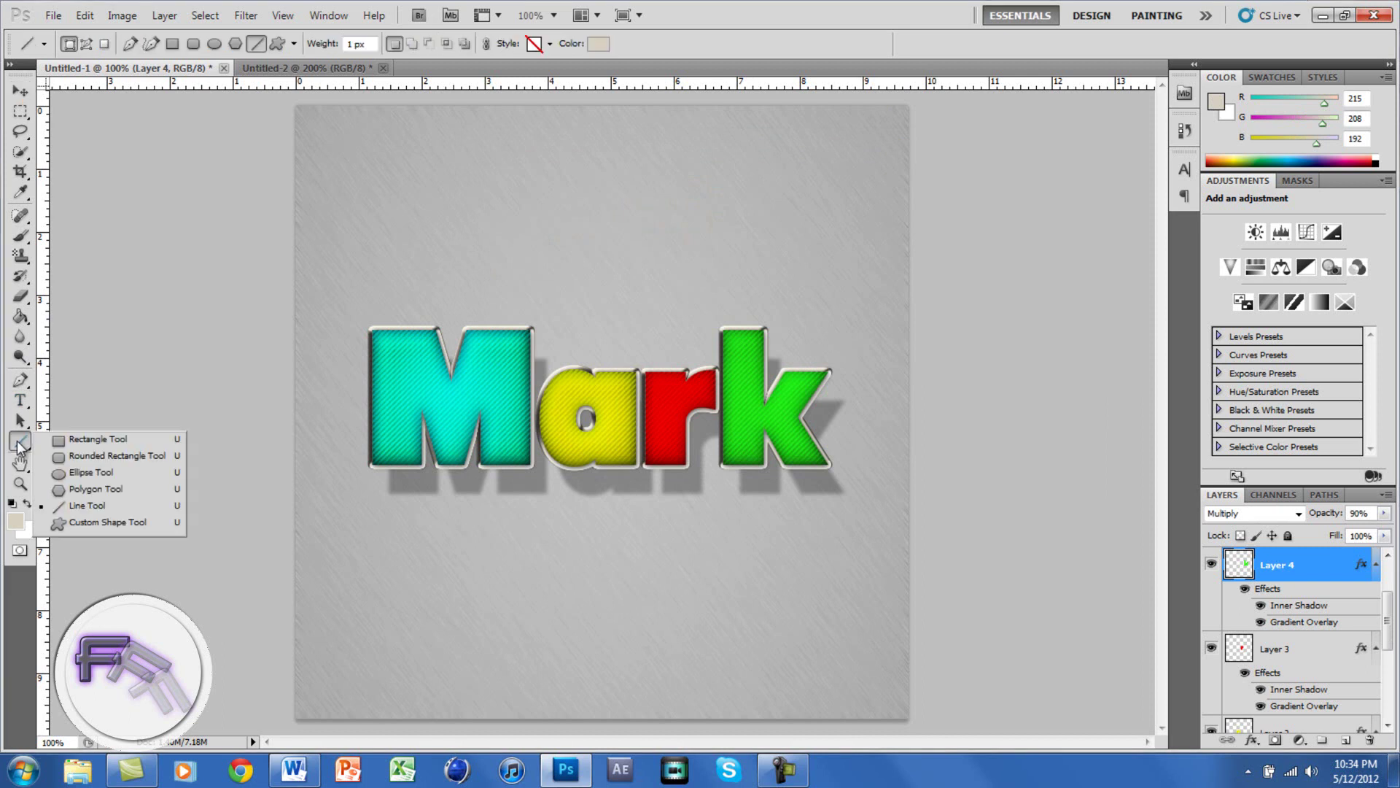
click(89, 512)
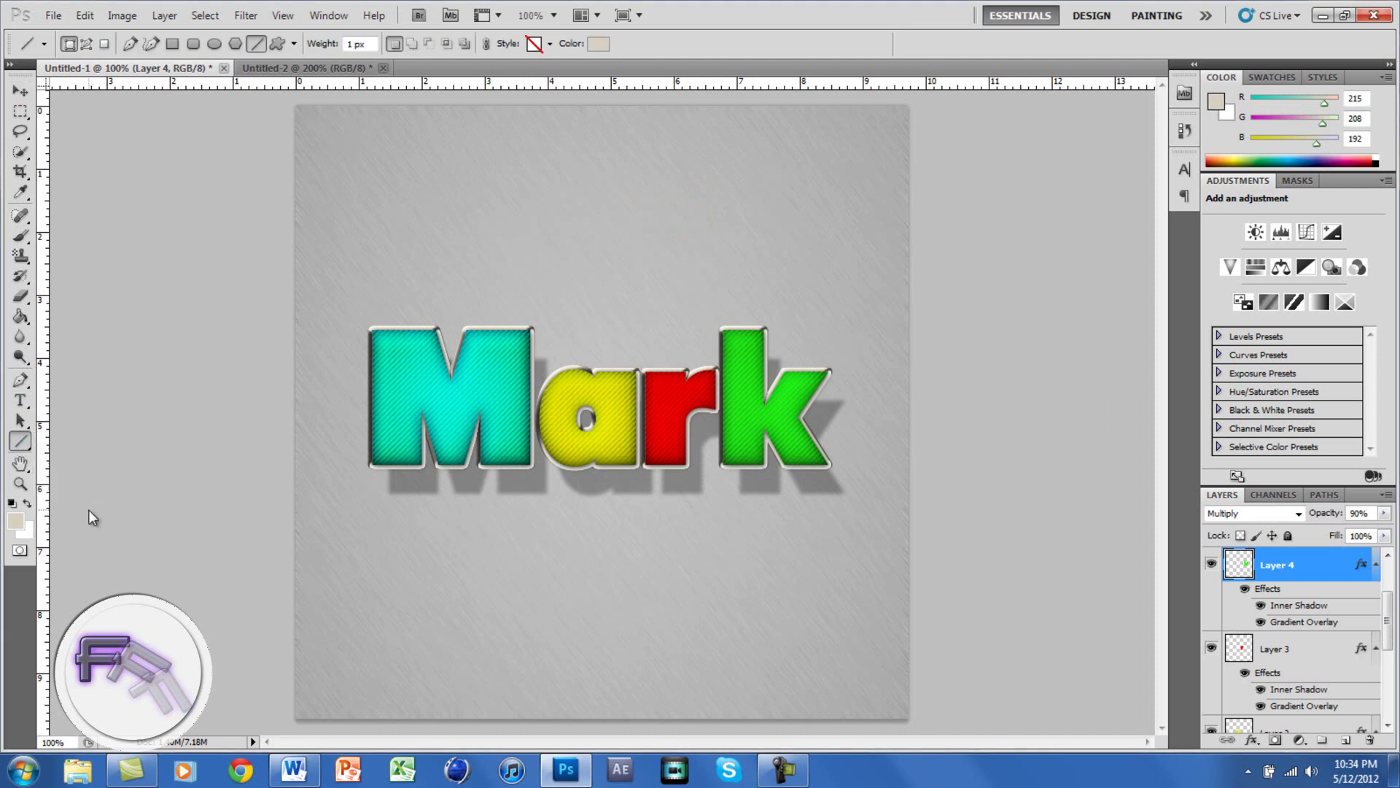
click(348, 41)
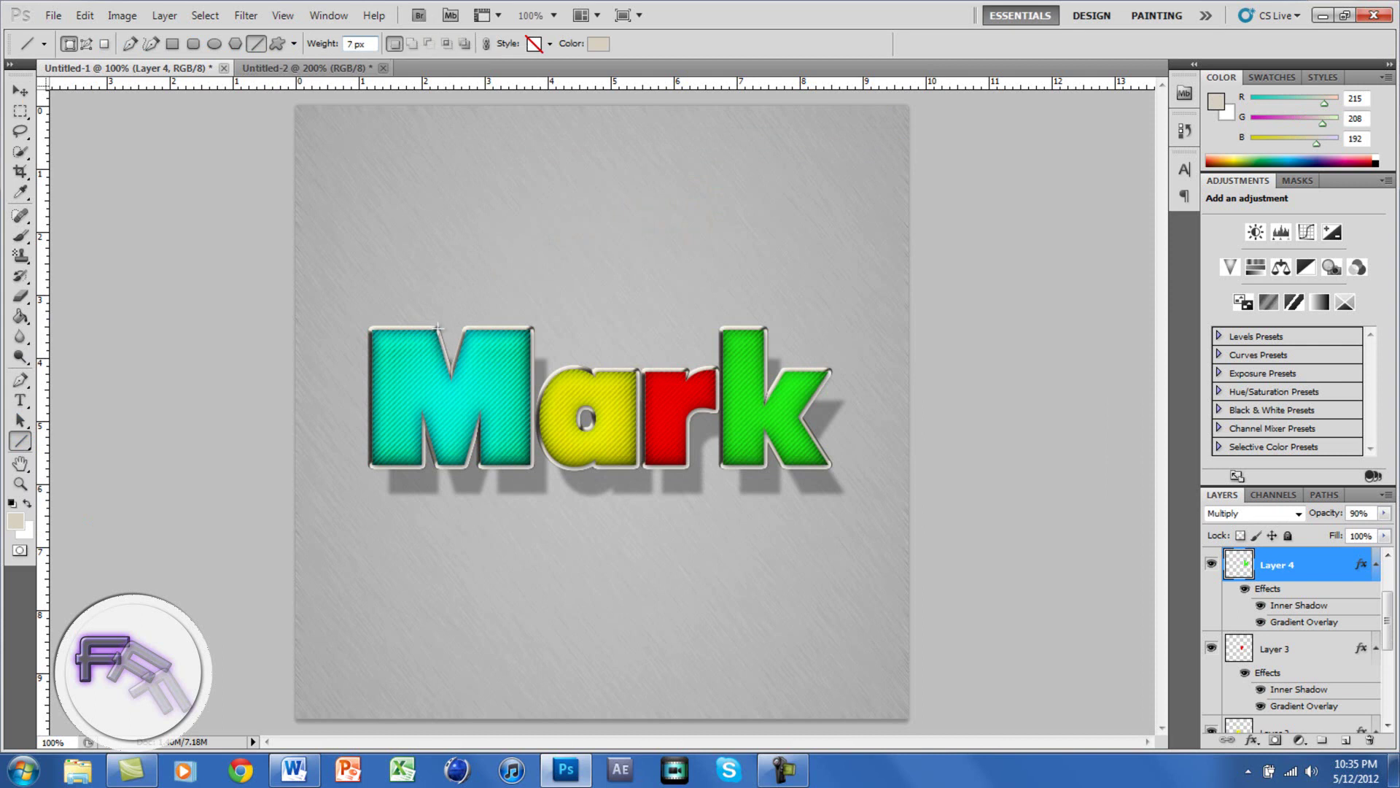
drag(431, 280, 433, 105)
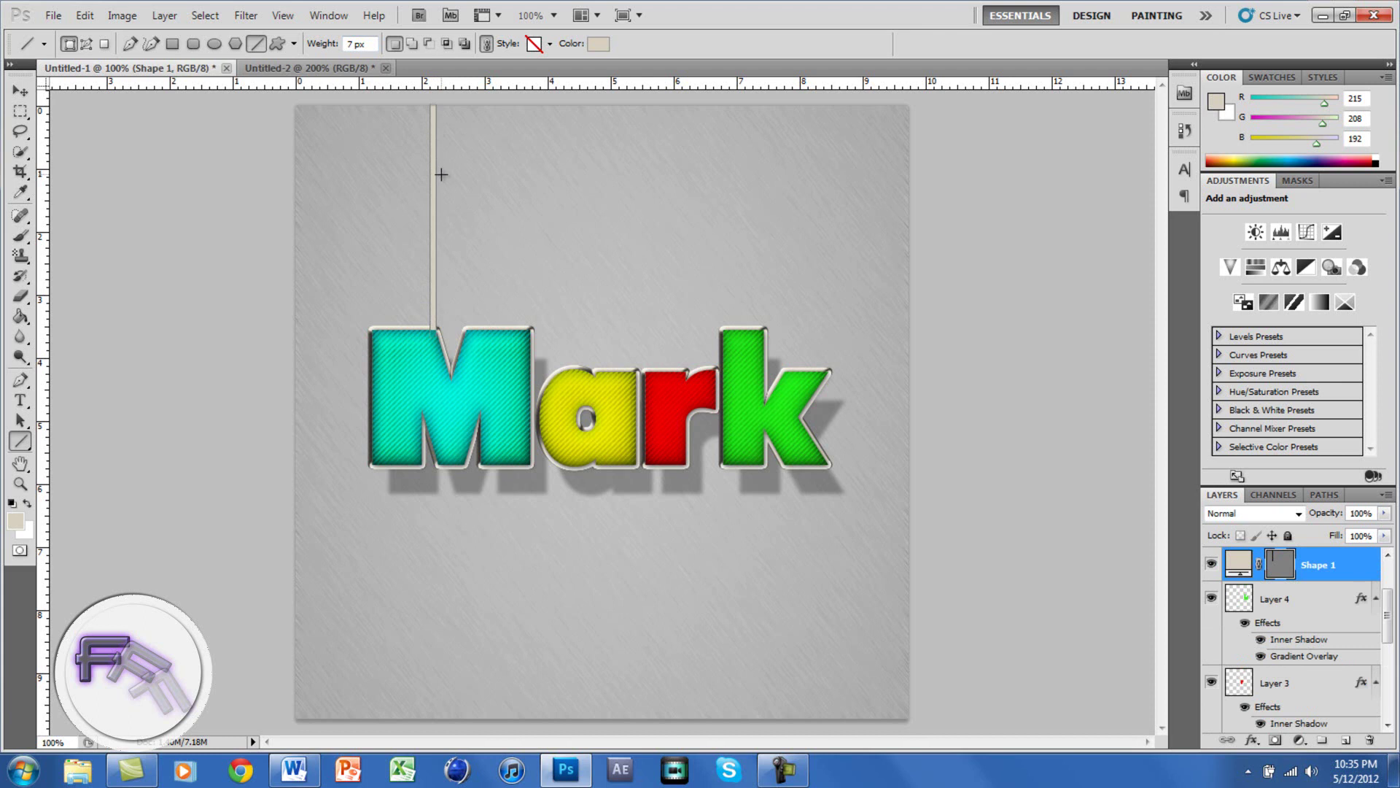
Add a drop shadow to the line's Shape 1 layer with the shadow colour 979797.
double_click(1361, 576)
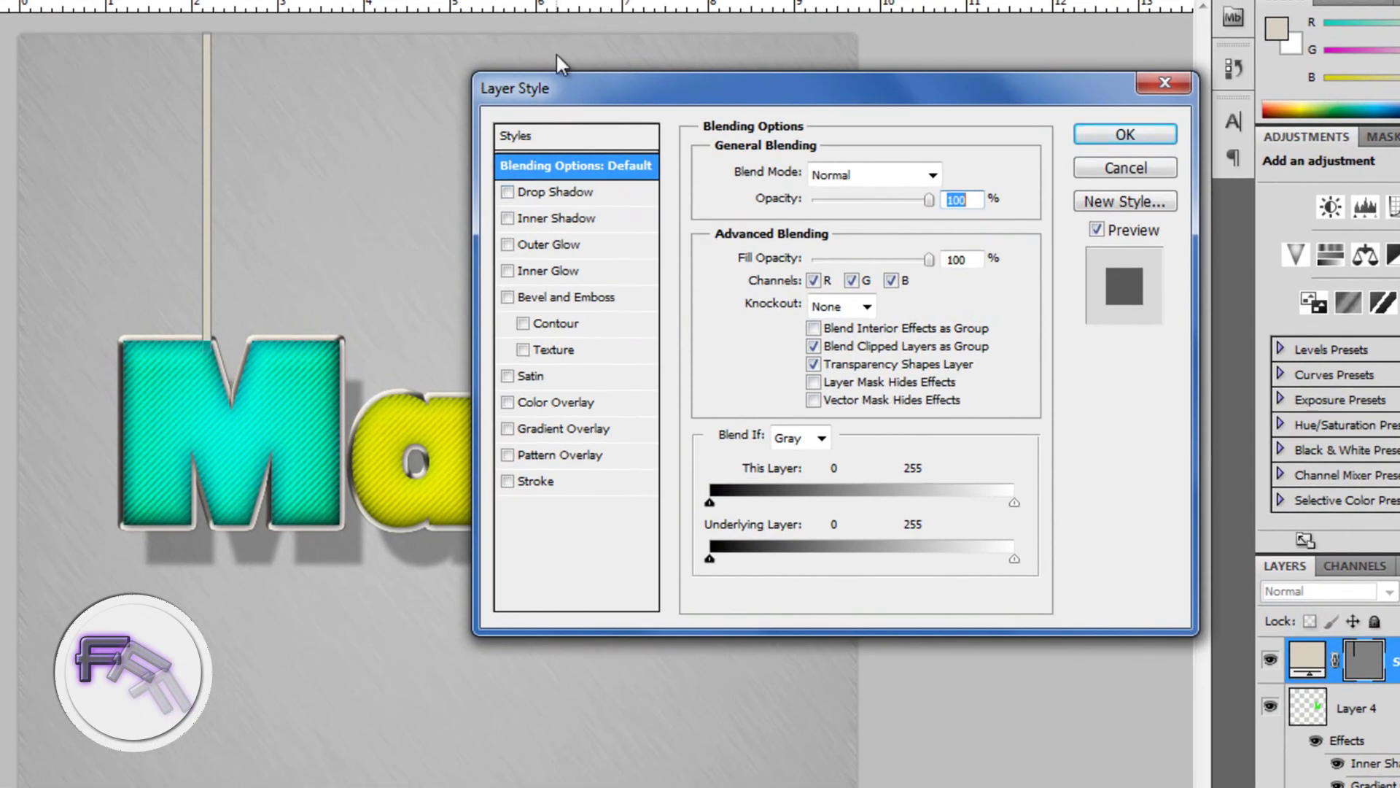
click(568, 193)
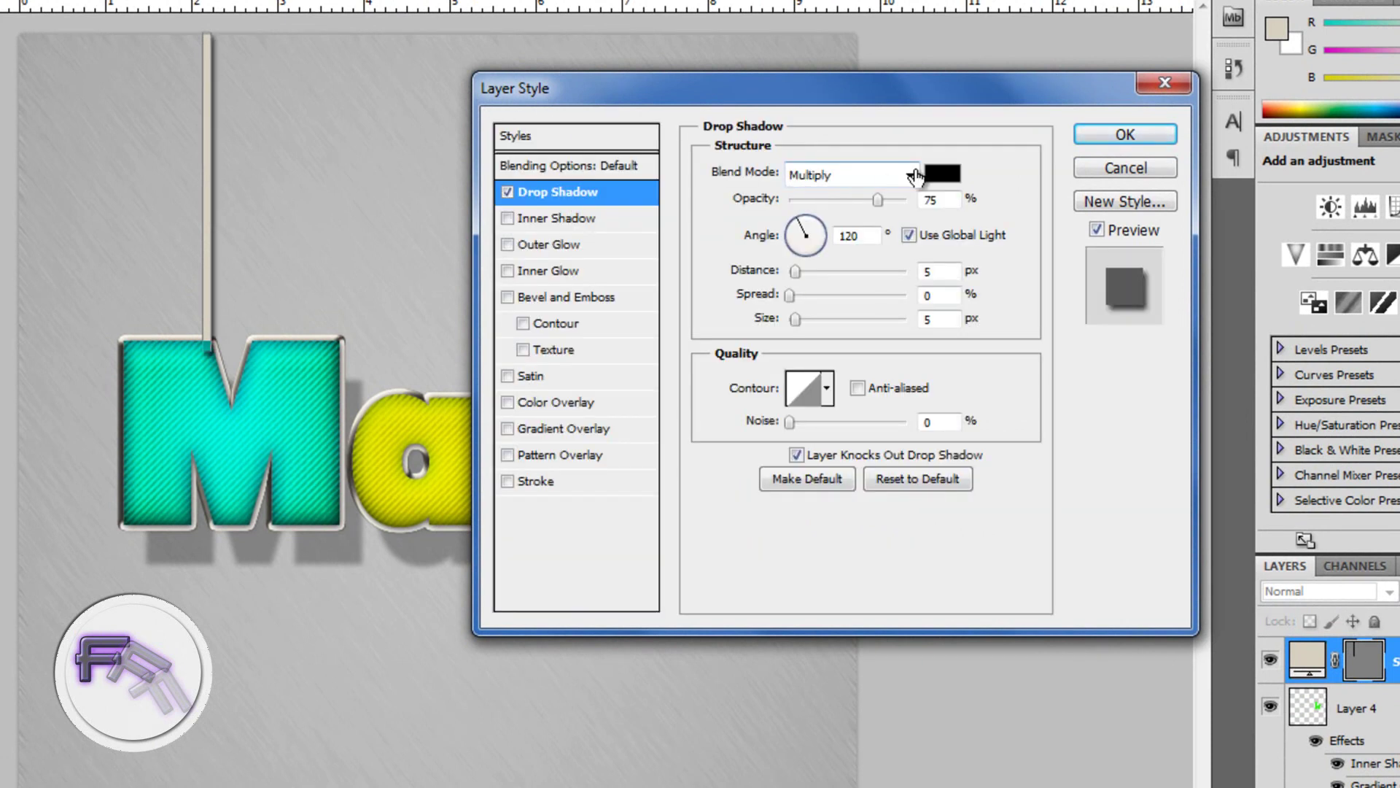
click(942, 173)
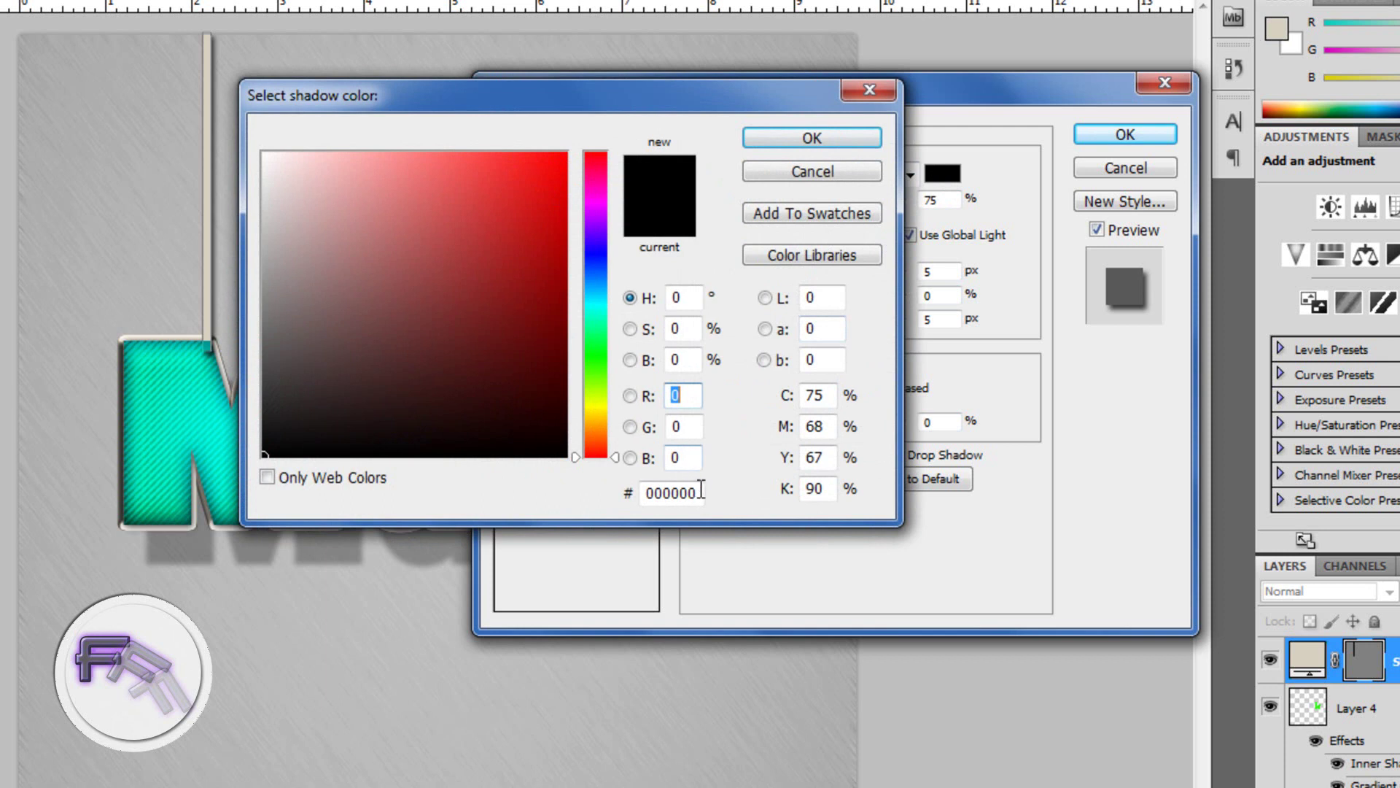
double_click(691, 494)
text(979797)
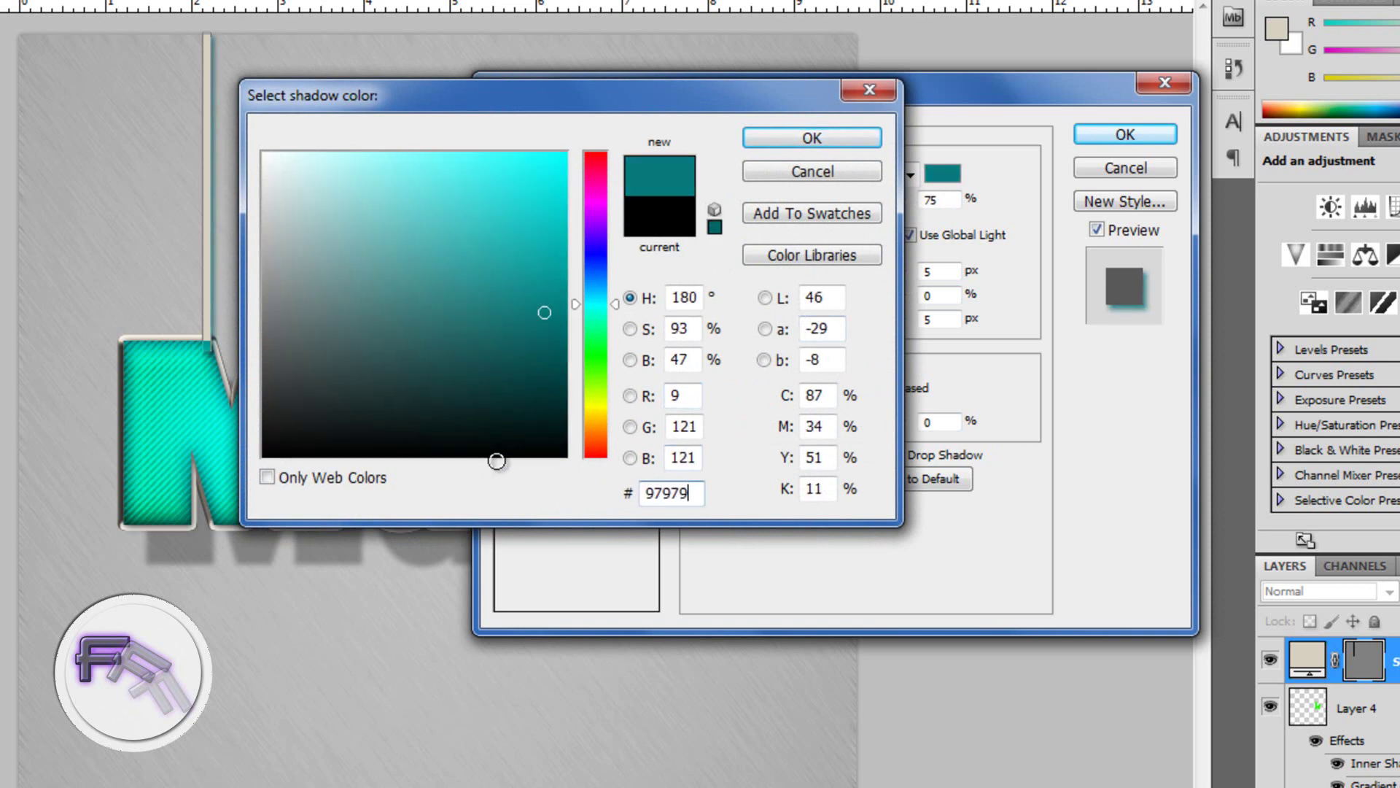
key(Return)
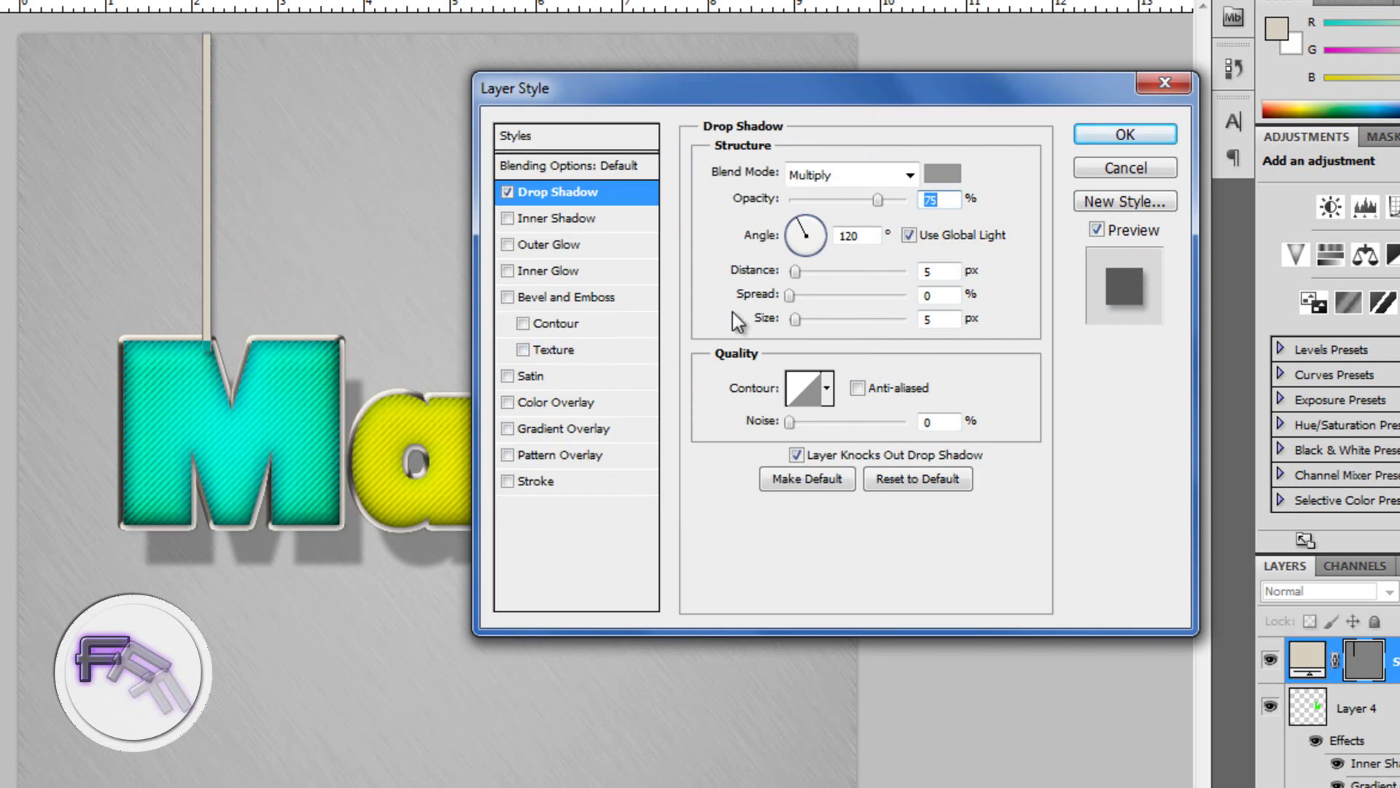
Enter a drop shadow angle of -26°, turn off Use Global Light and give the line's own shadow an angle of 120°.
double_click(869, 236)
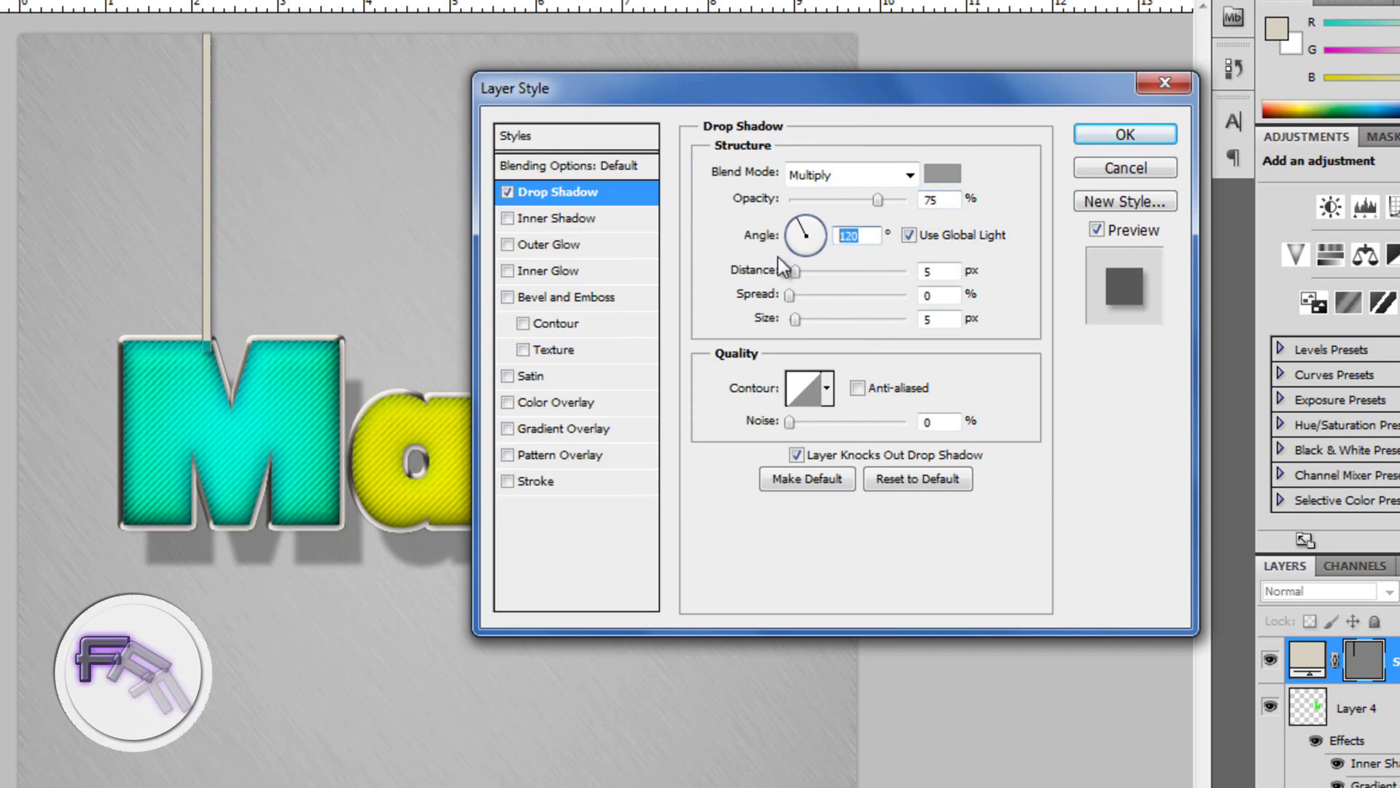
text(-2)
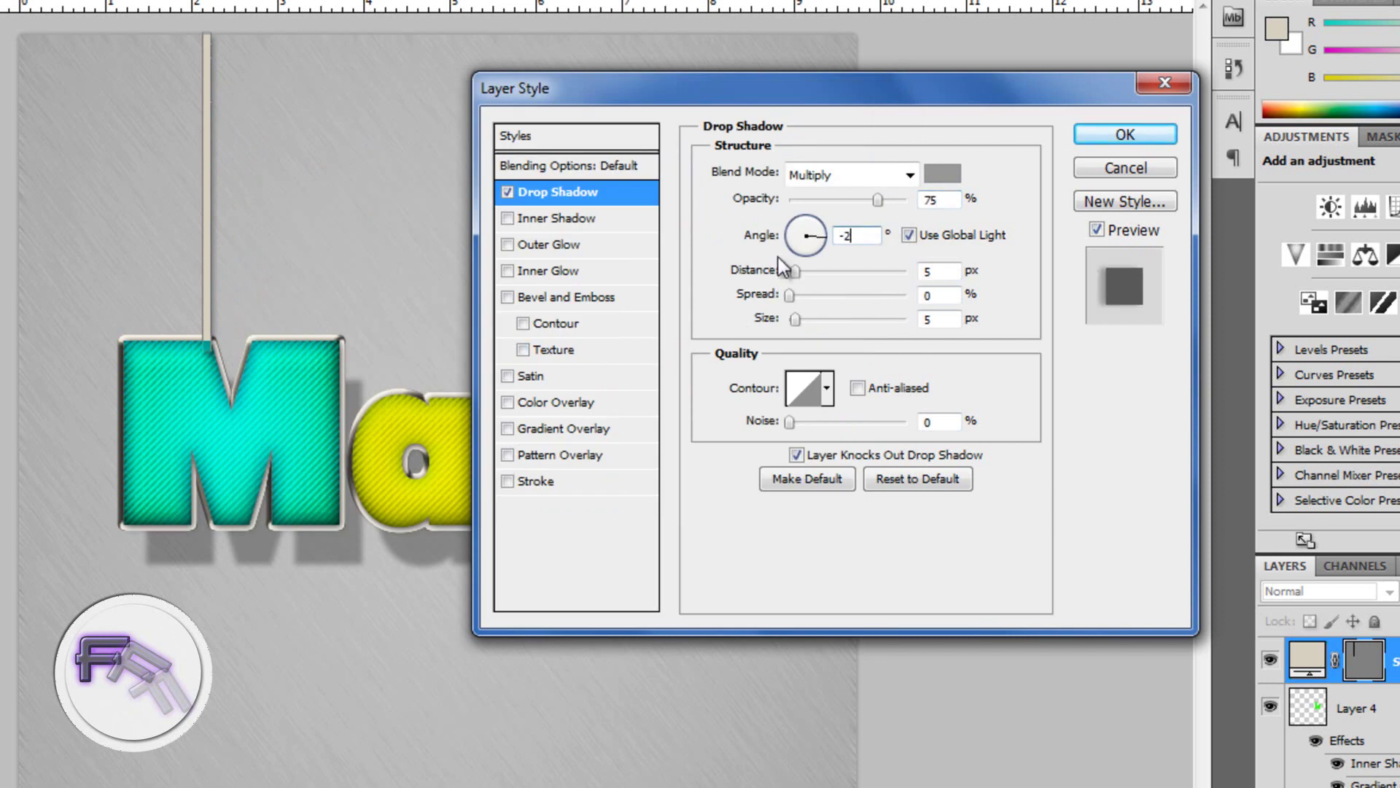
text(6)
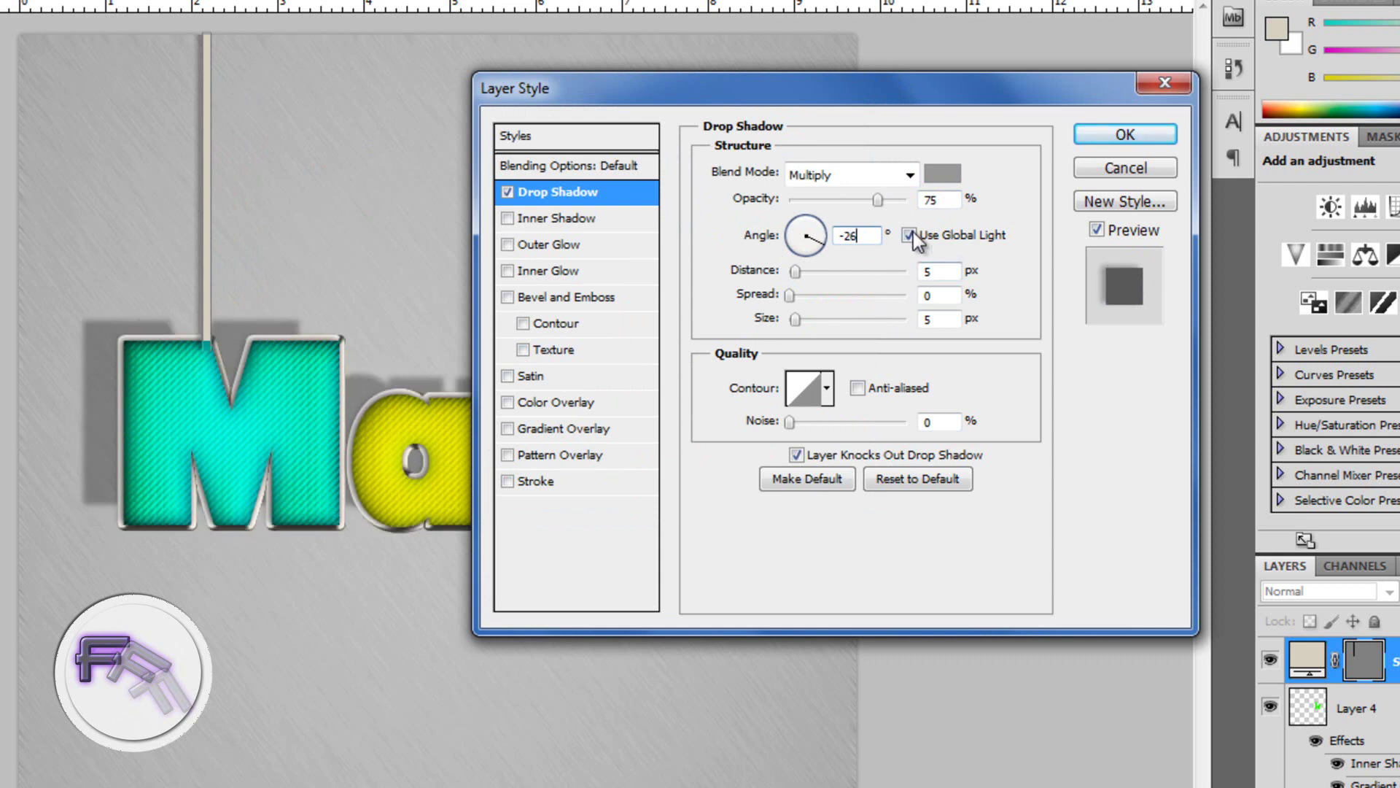
click(909, 235)
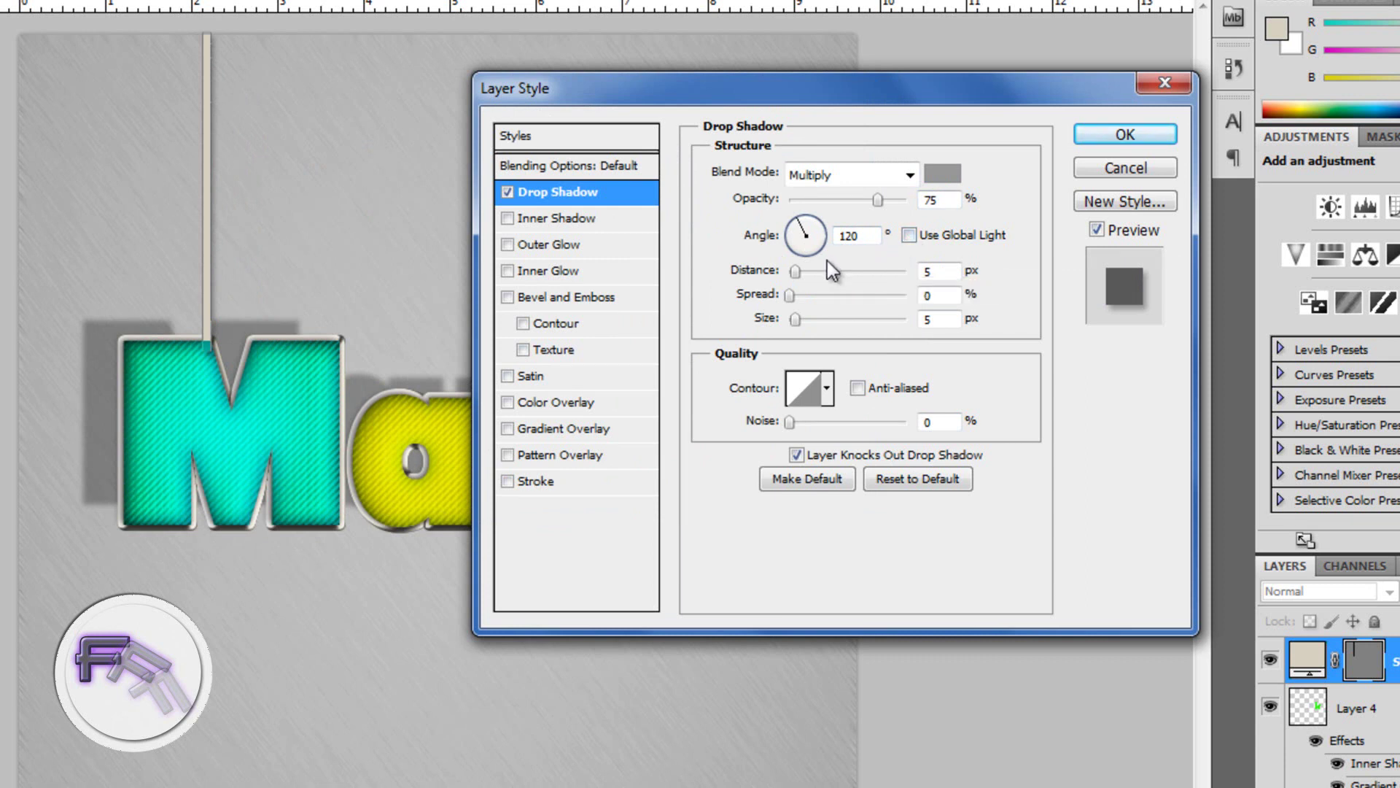
Set the line's drop shadow distance to 38 px and enable the Inner Shadow effect.
double_click(941, 271)
text(38)
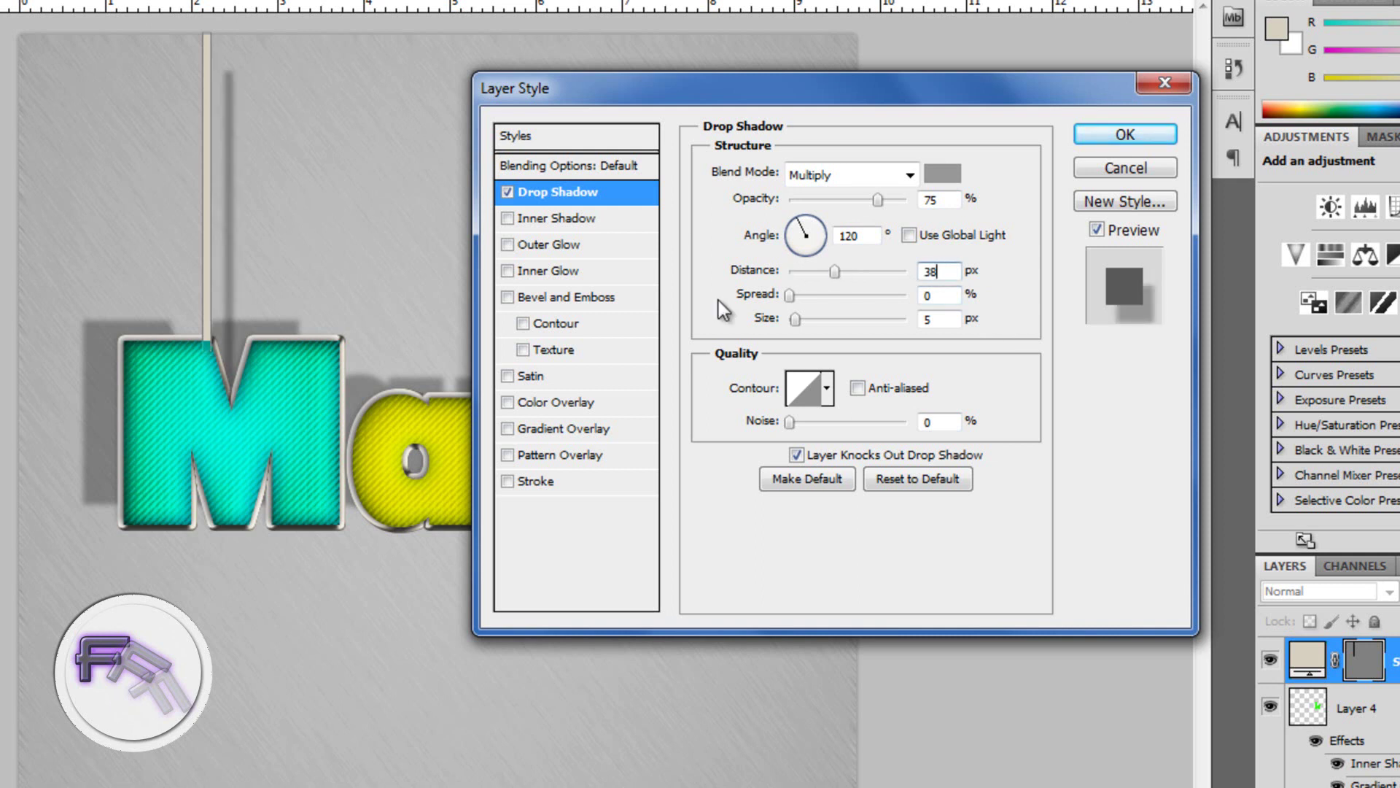
click(582, 224)
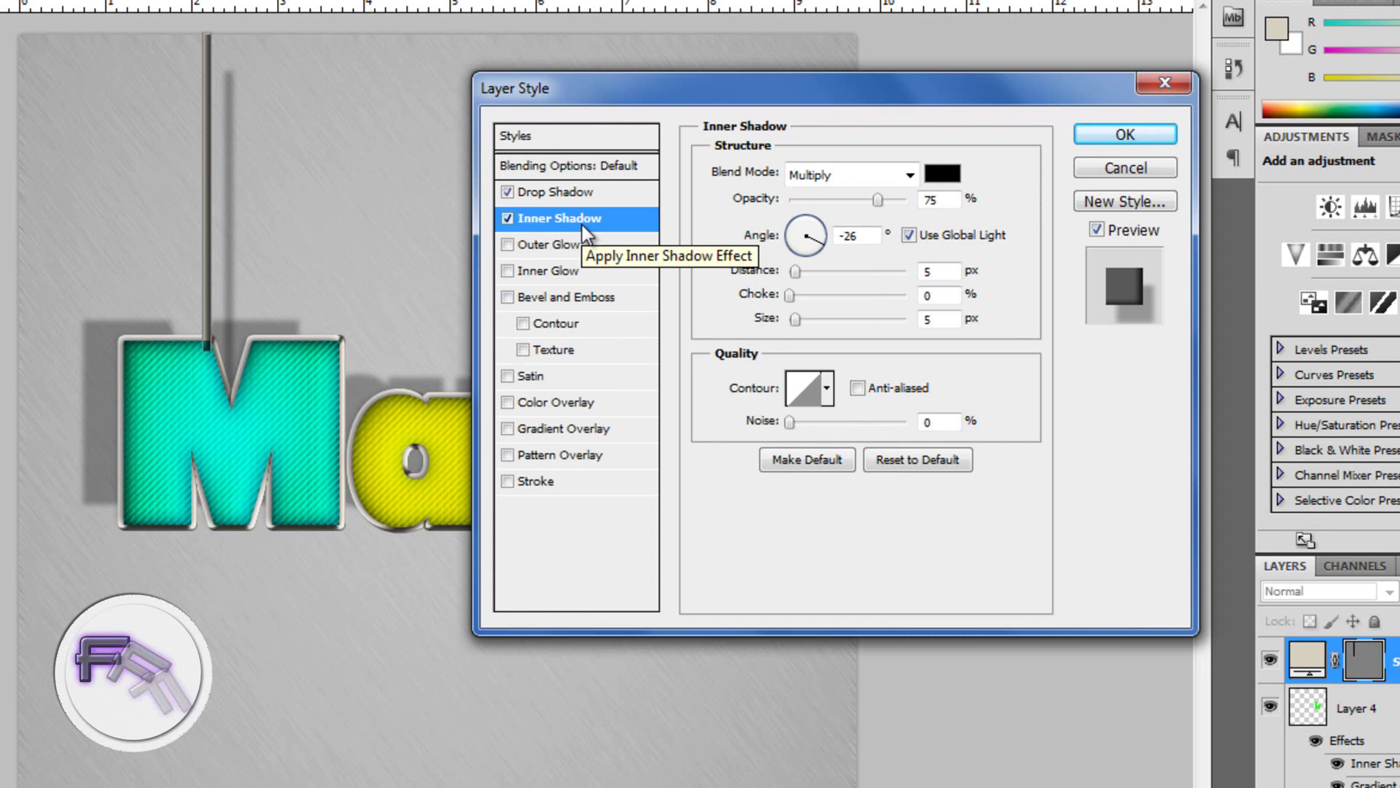
Set the line's inner shadow colour to 6a6a6a and its distance to 0 px.
click(949, 174)
drag(694, 496, 631, 482)
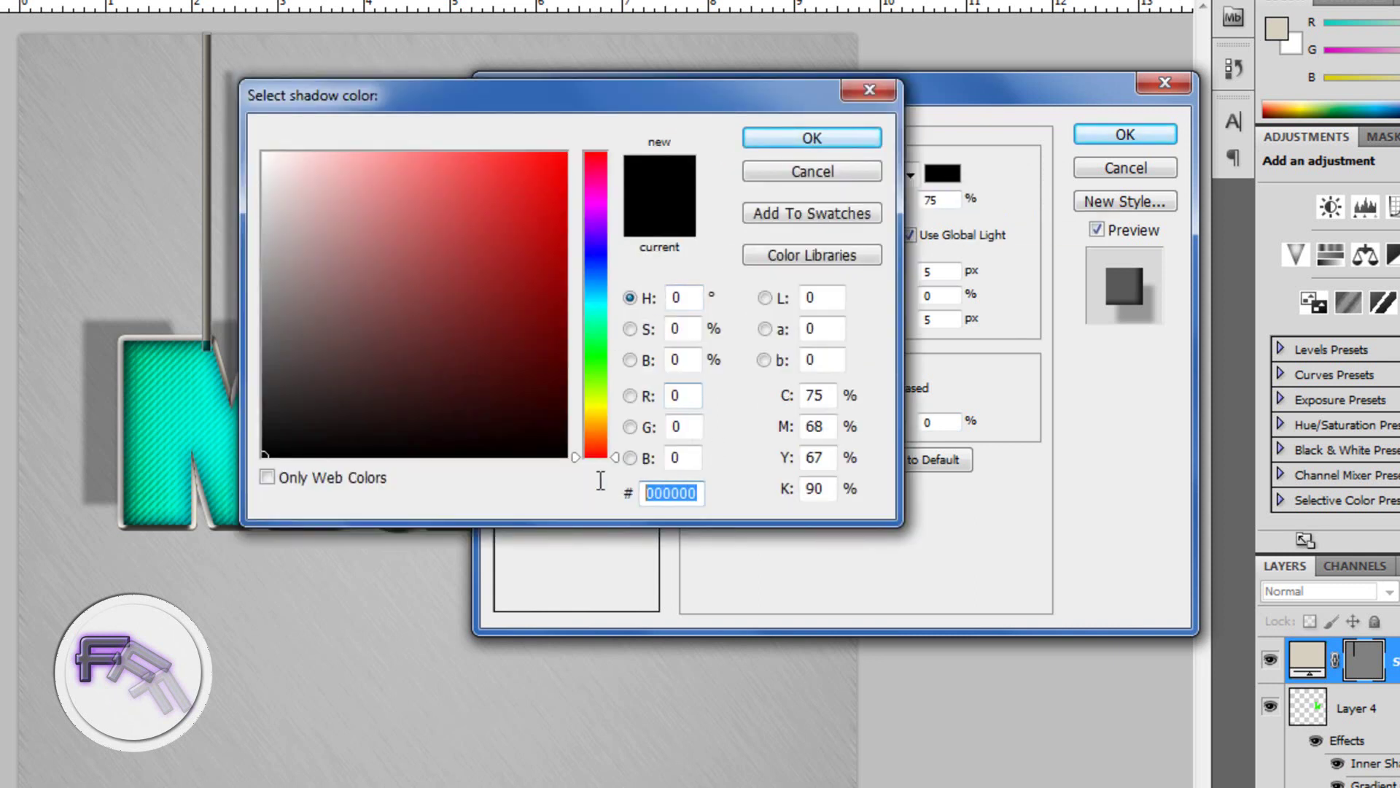
text(6a)
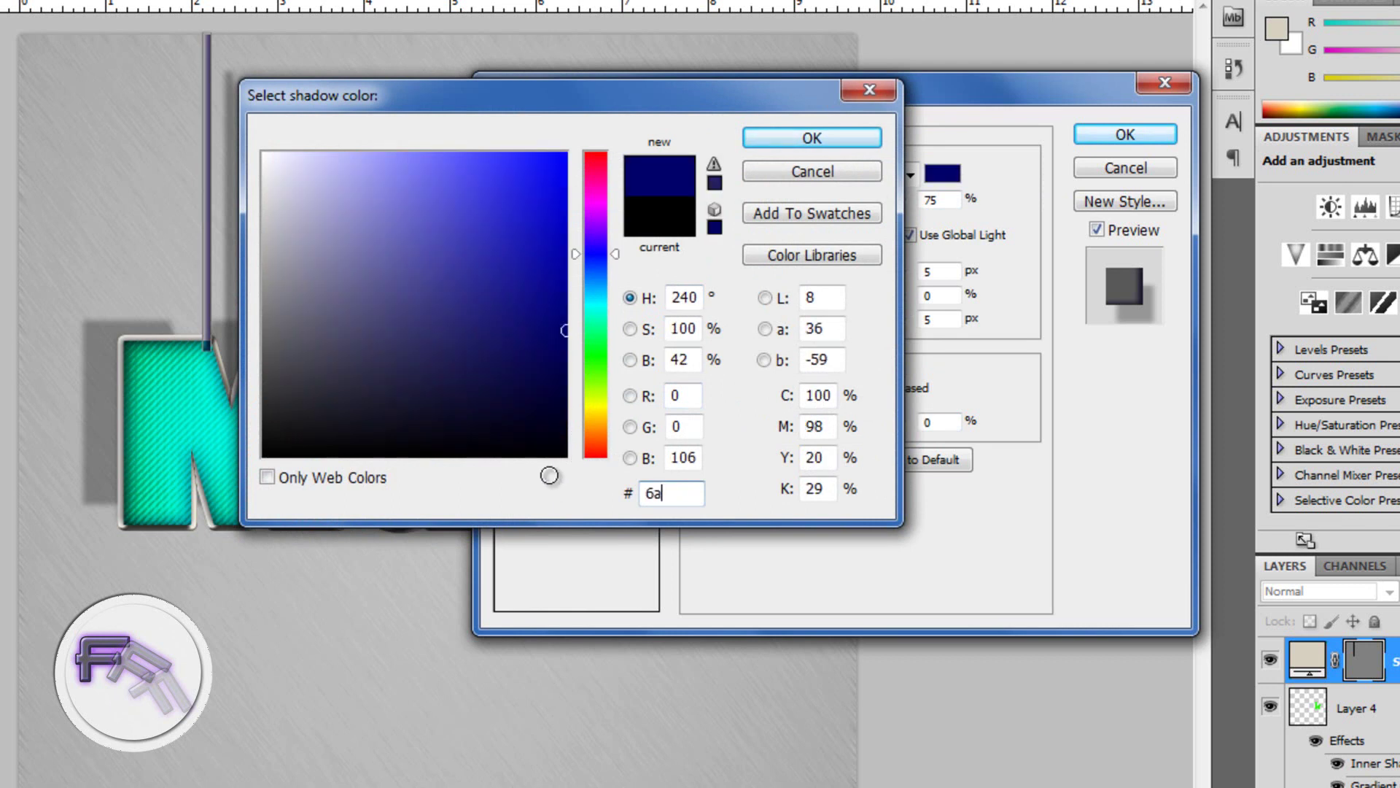
text(6a6a)
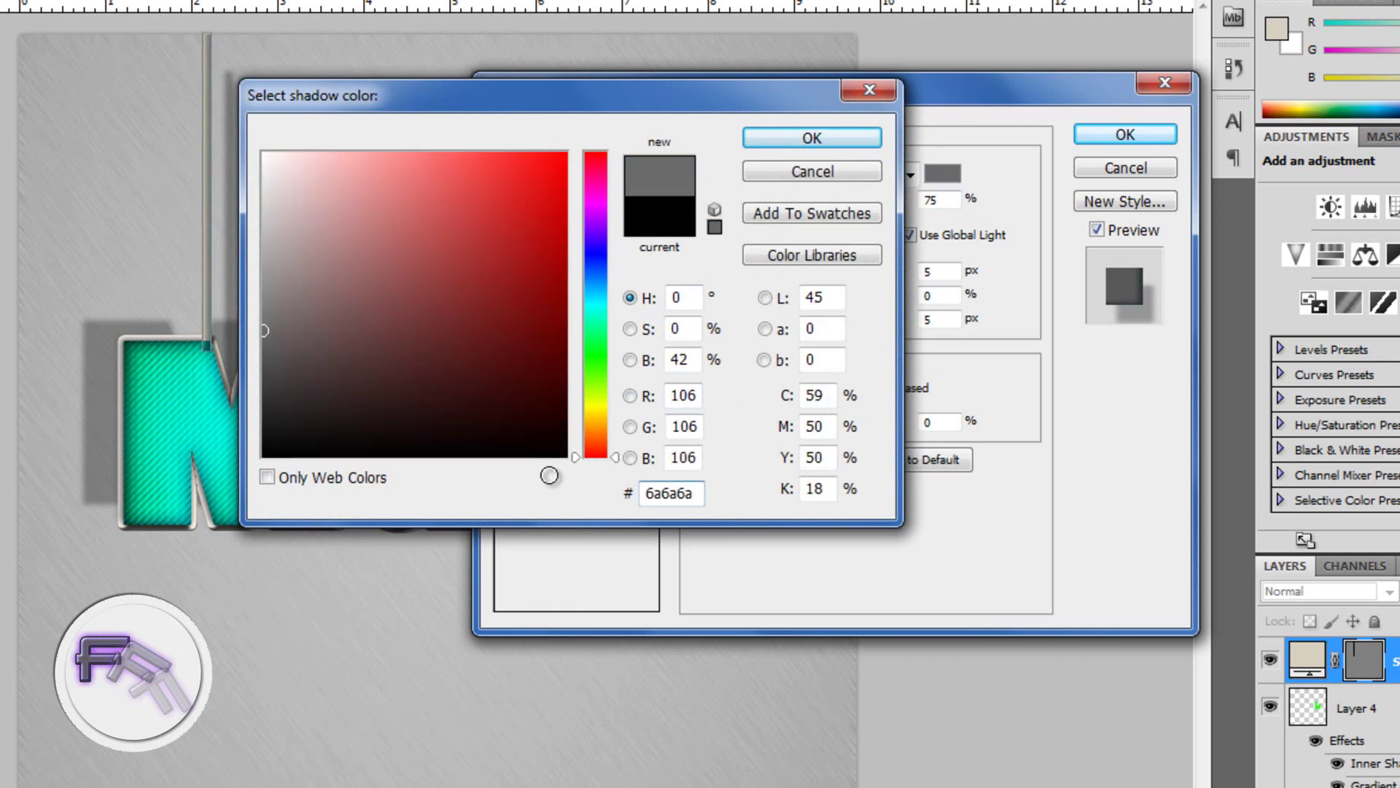
key(Return)
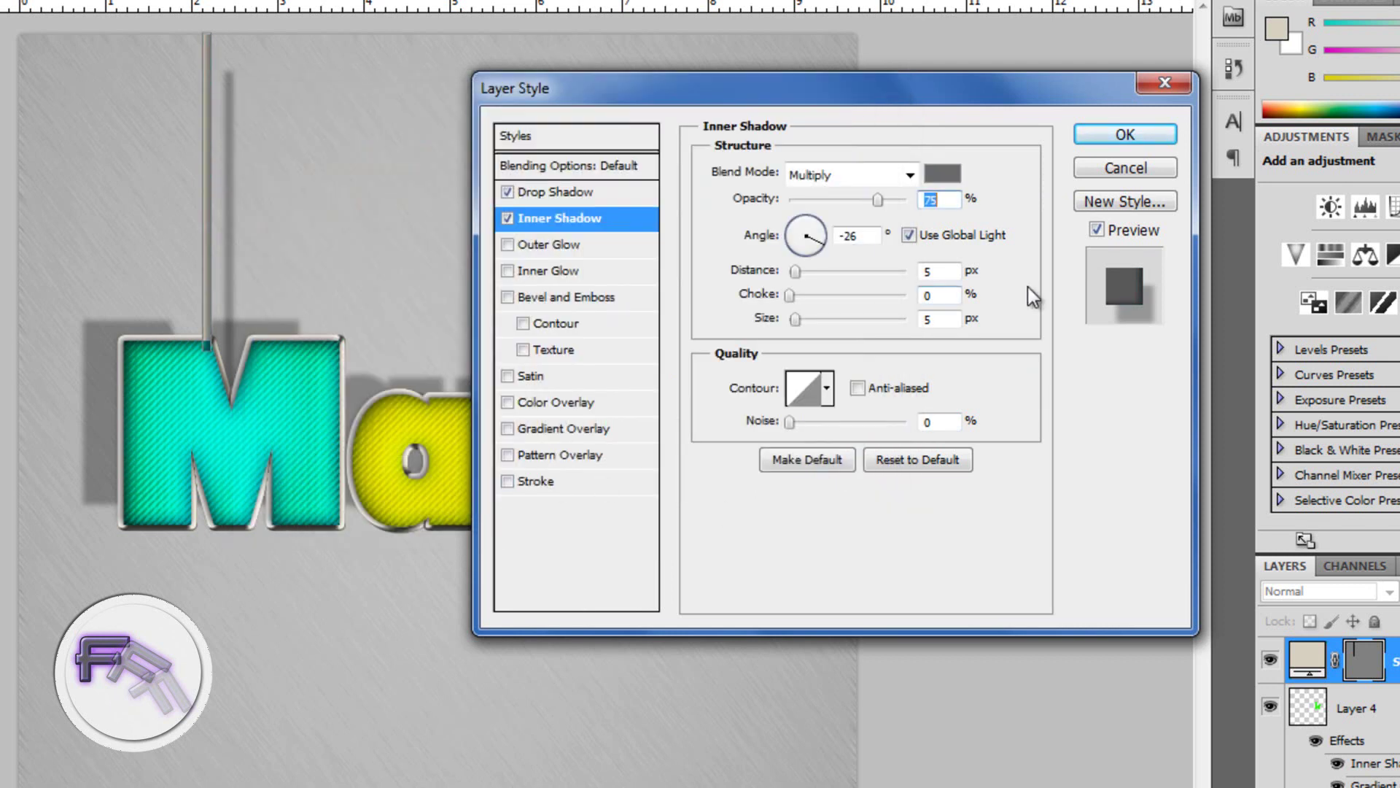
text(0)
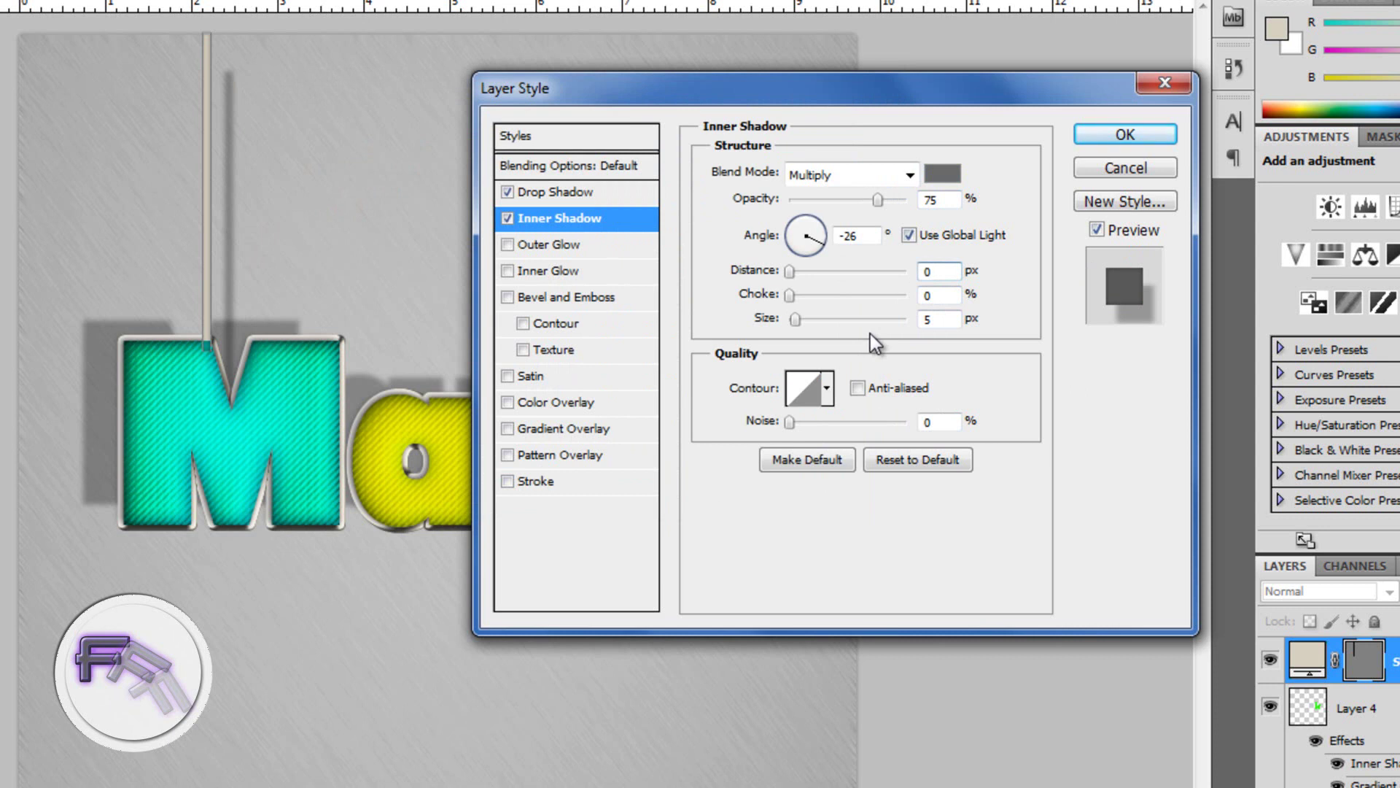
Add a Bevel and Emboss effect to the line with the highlight mode set to Overlay.
click(583, 296)
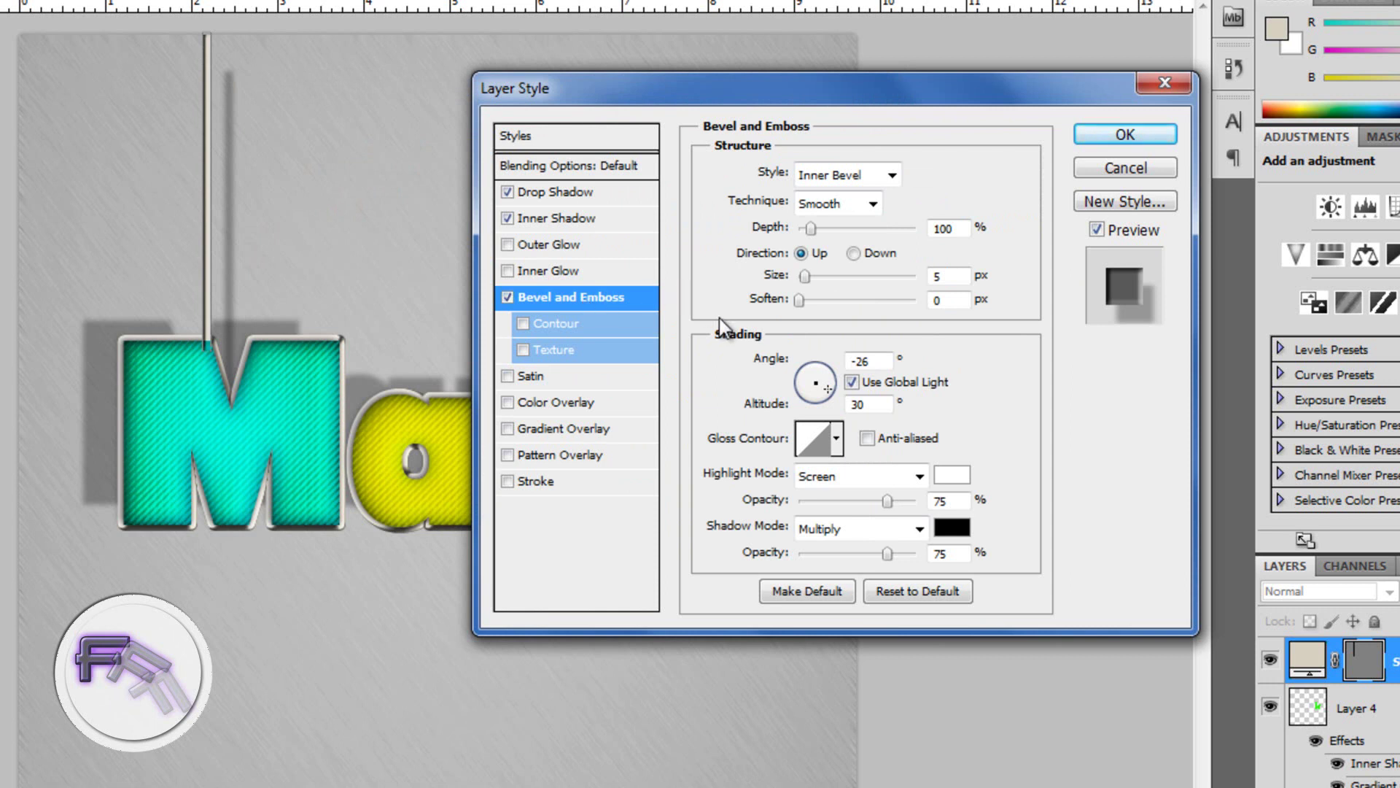
click(899, 483)
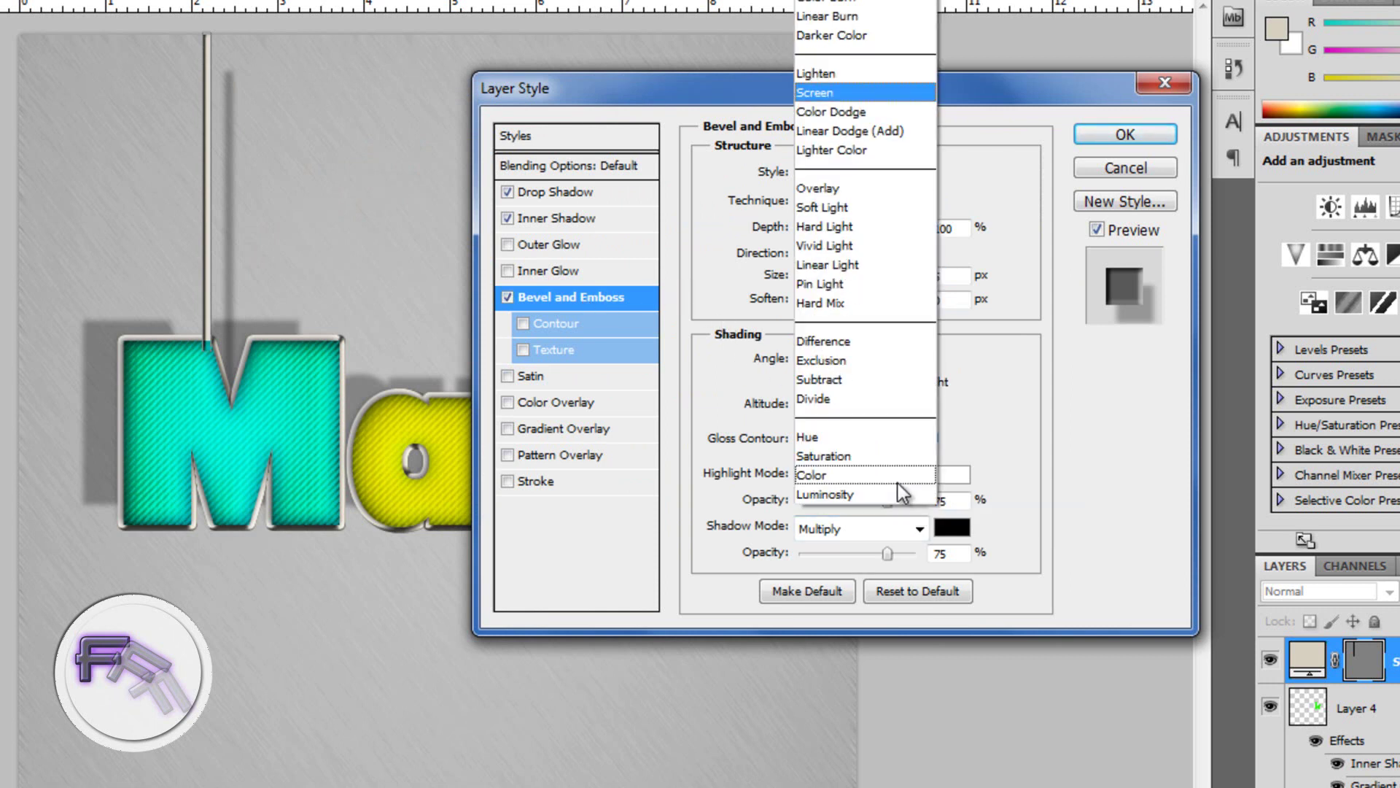
click(838, 190)
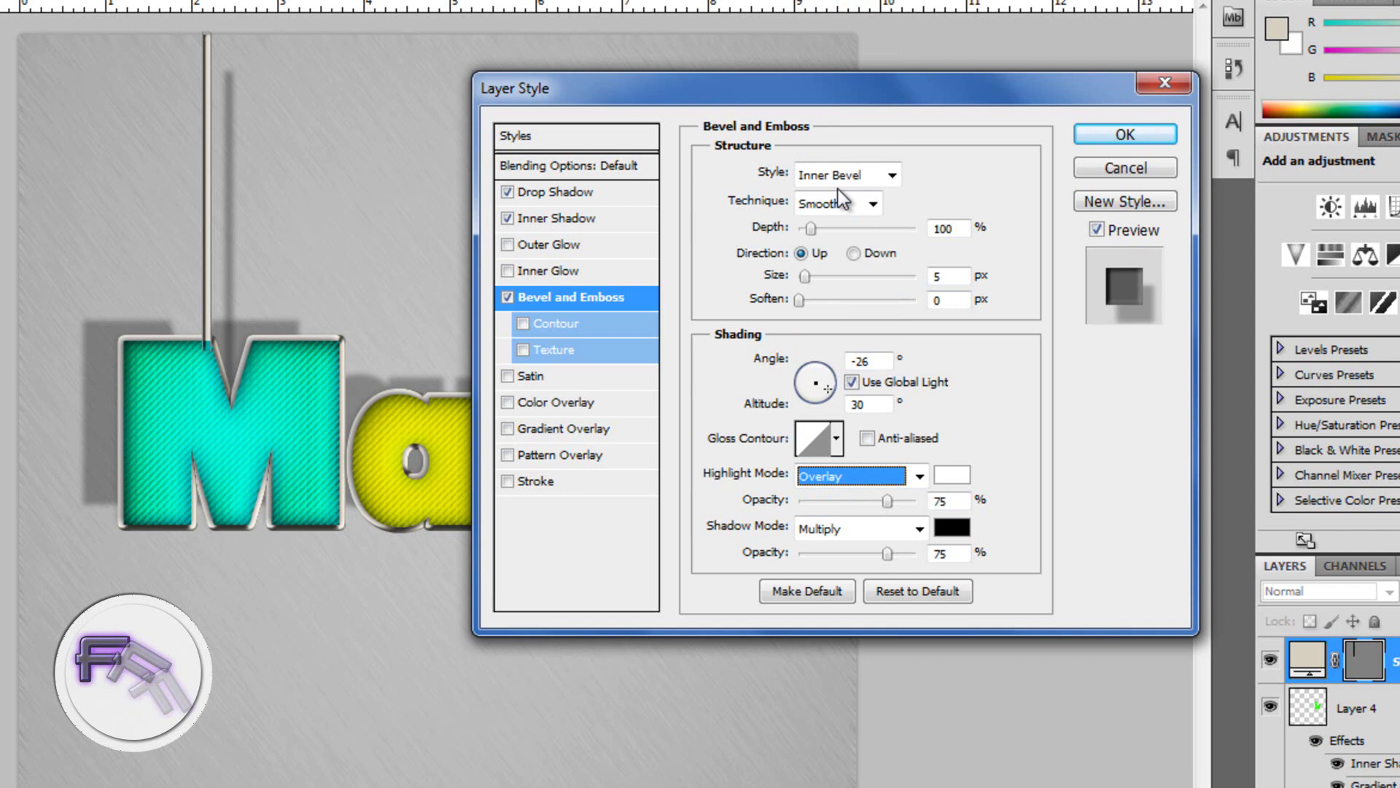
Enable Contour and Texture for the line's bevel and choose the Rectangluar Pattern as the texture.
click(563, 324)
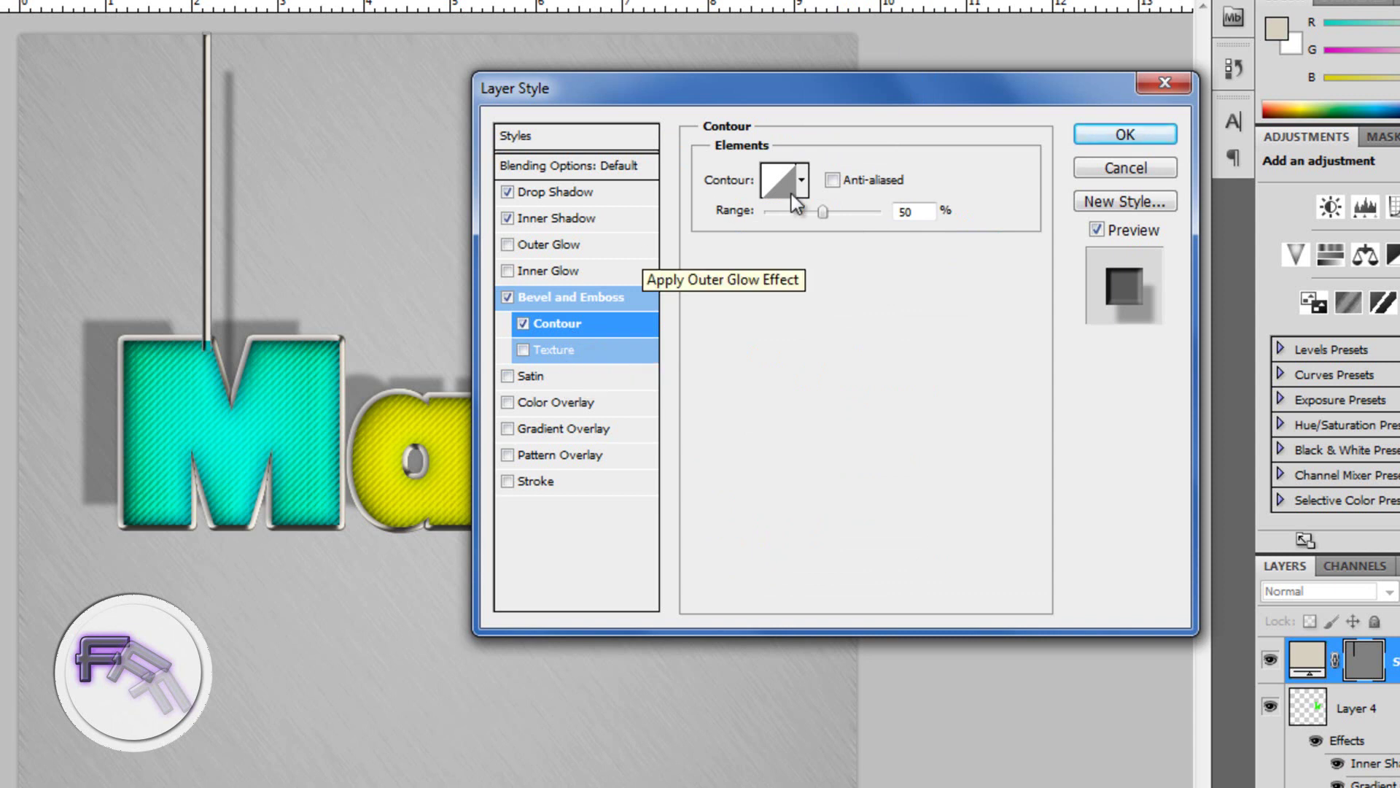
click(550, 348)
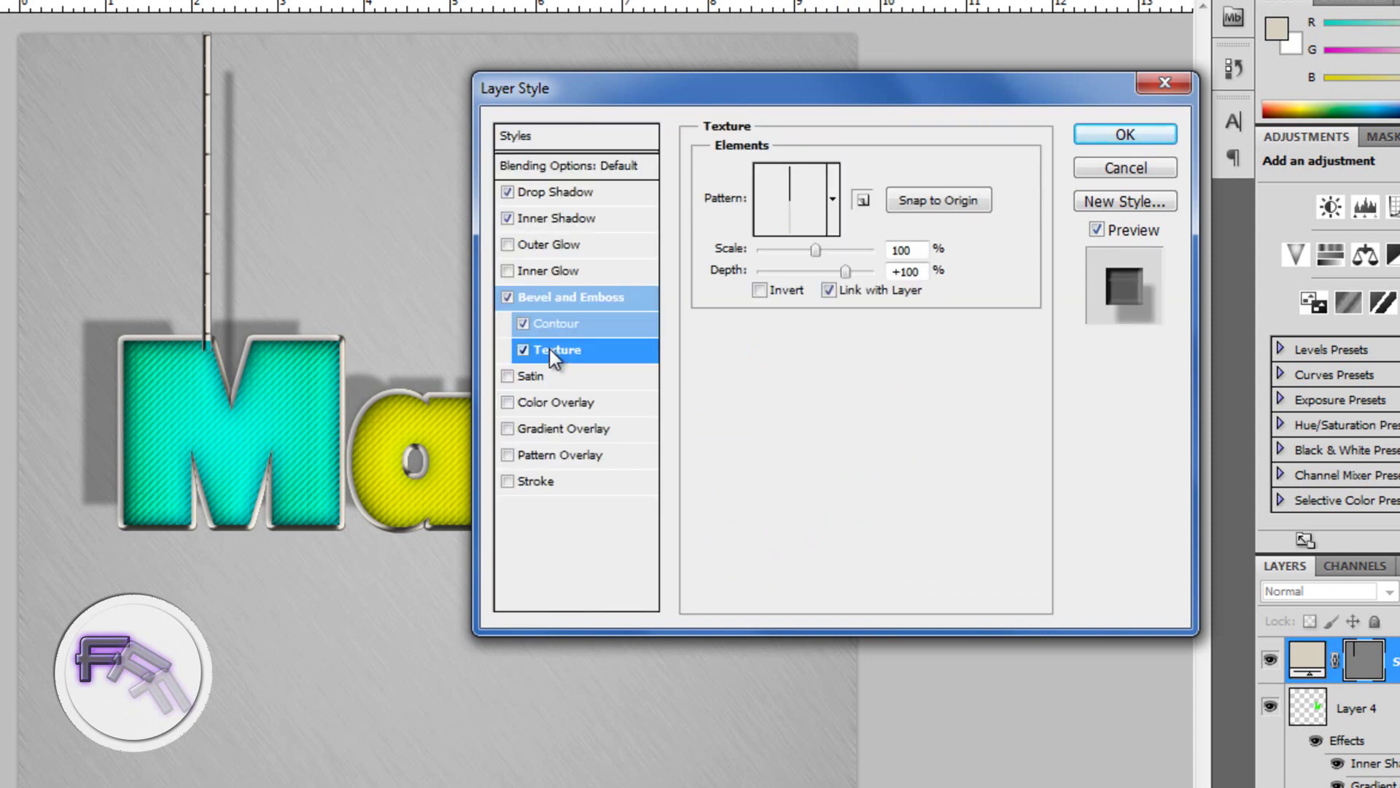
click(794, 206)
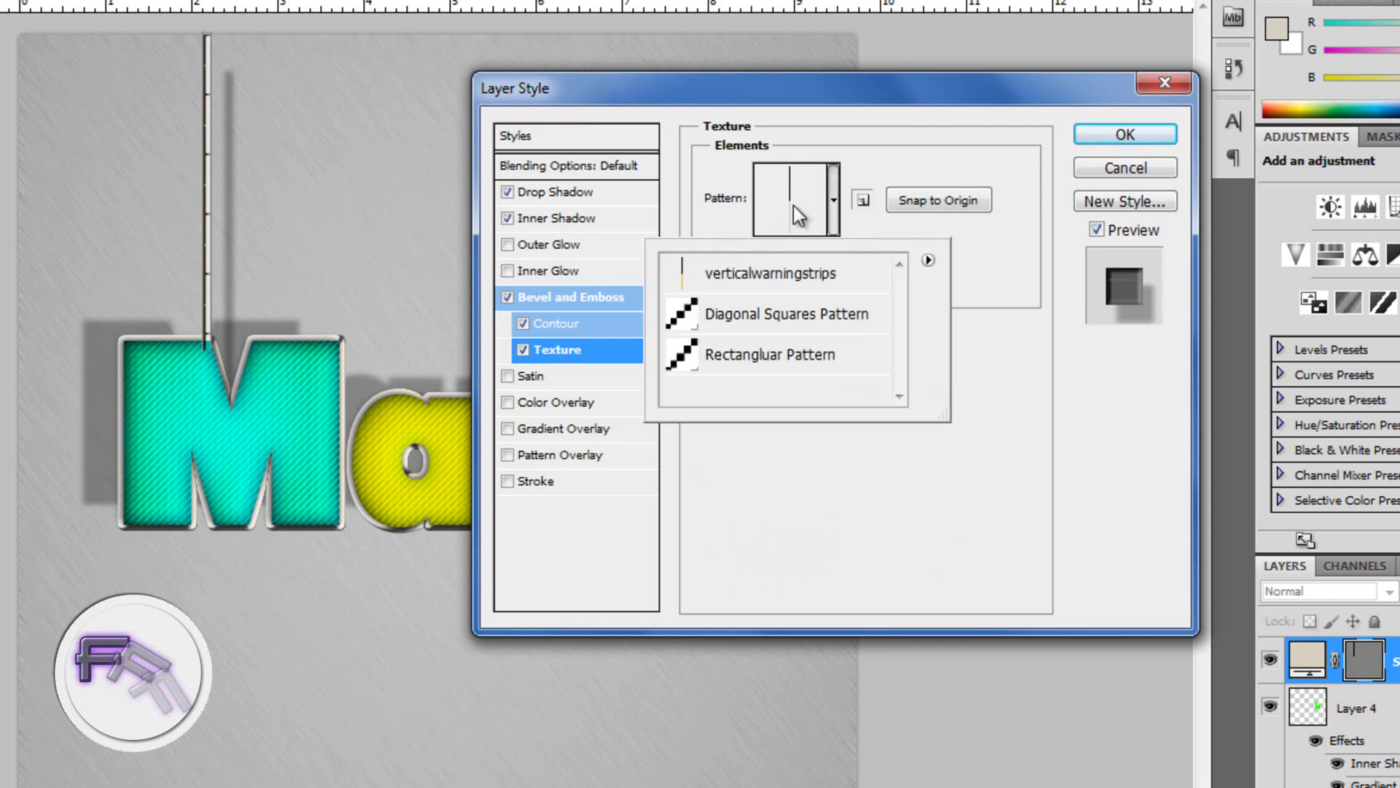
click(761, 358)
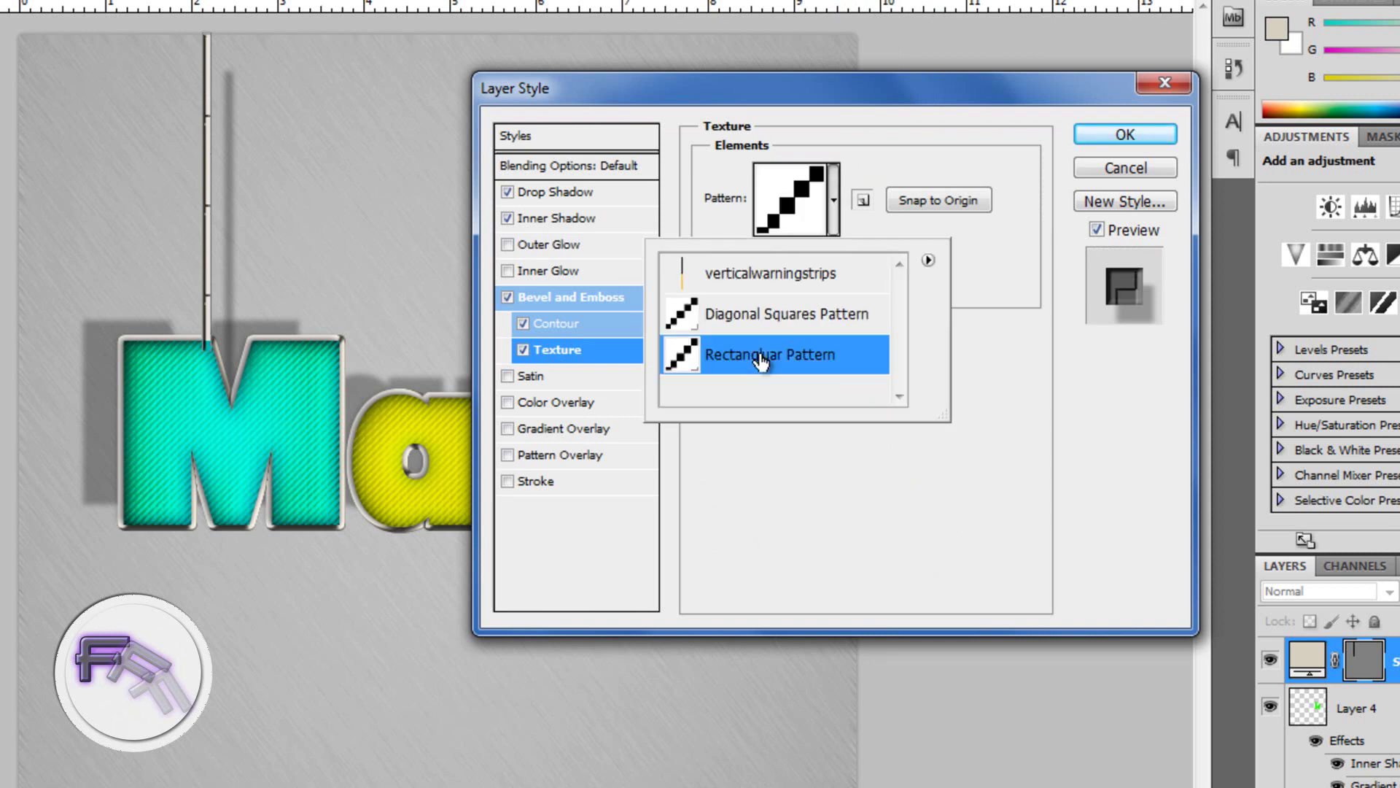
click(963, 420)
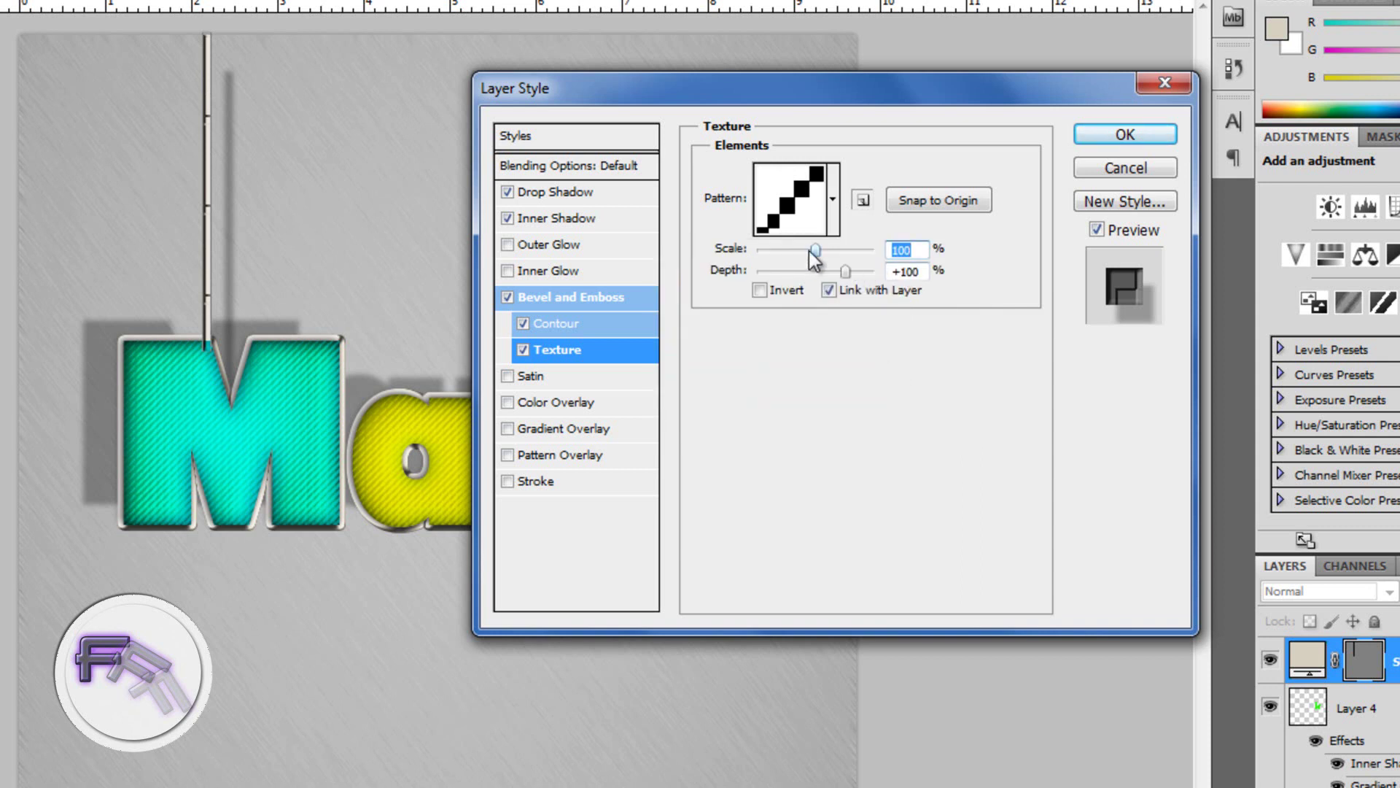
Set the line's bevel texture scale to 7% and its depth to +63%.
drag(816, 251, 759, 258)
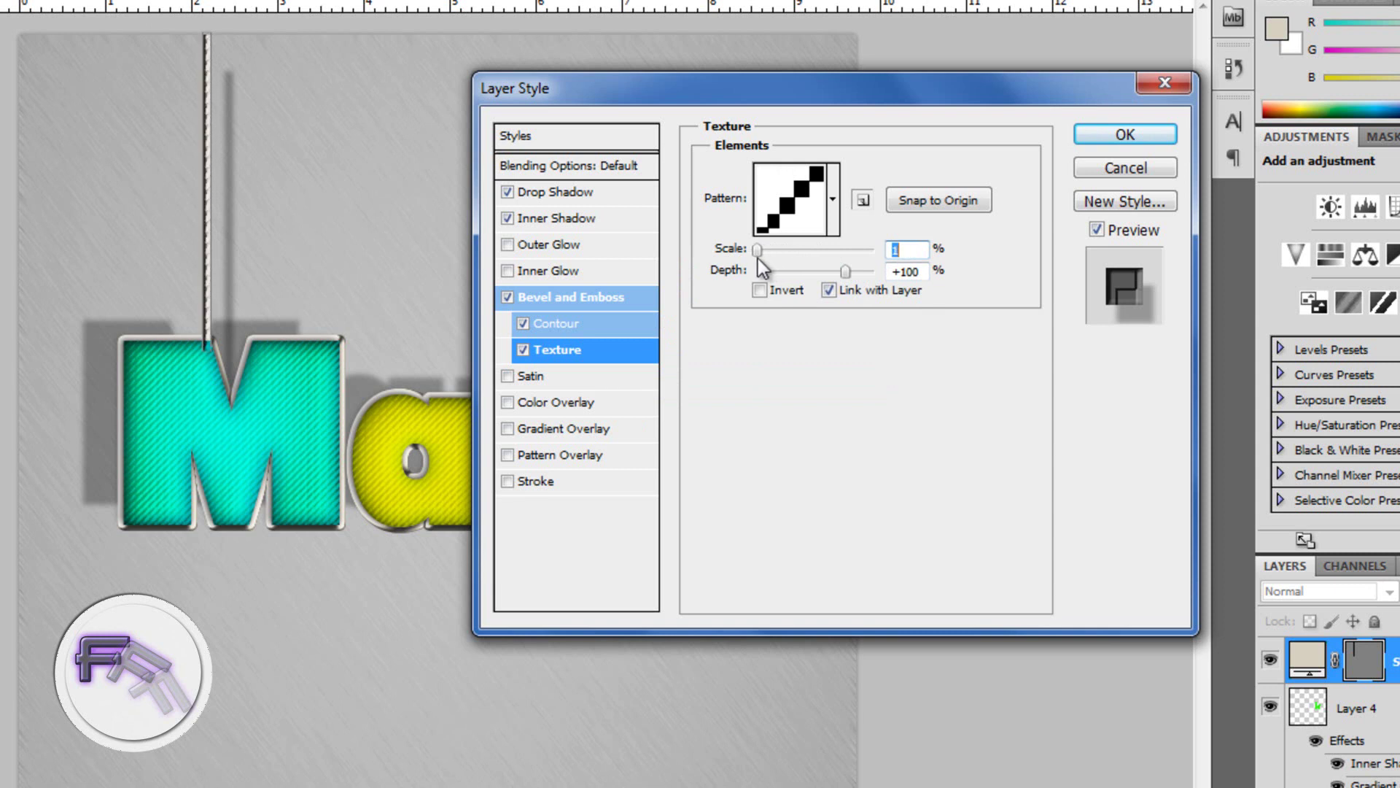
key(Up)
key(Up)
key(Up)
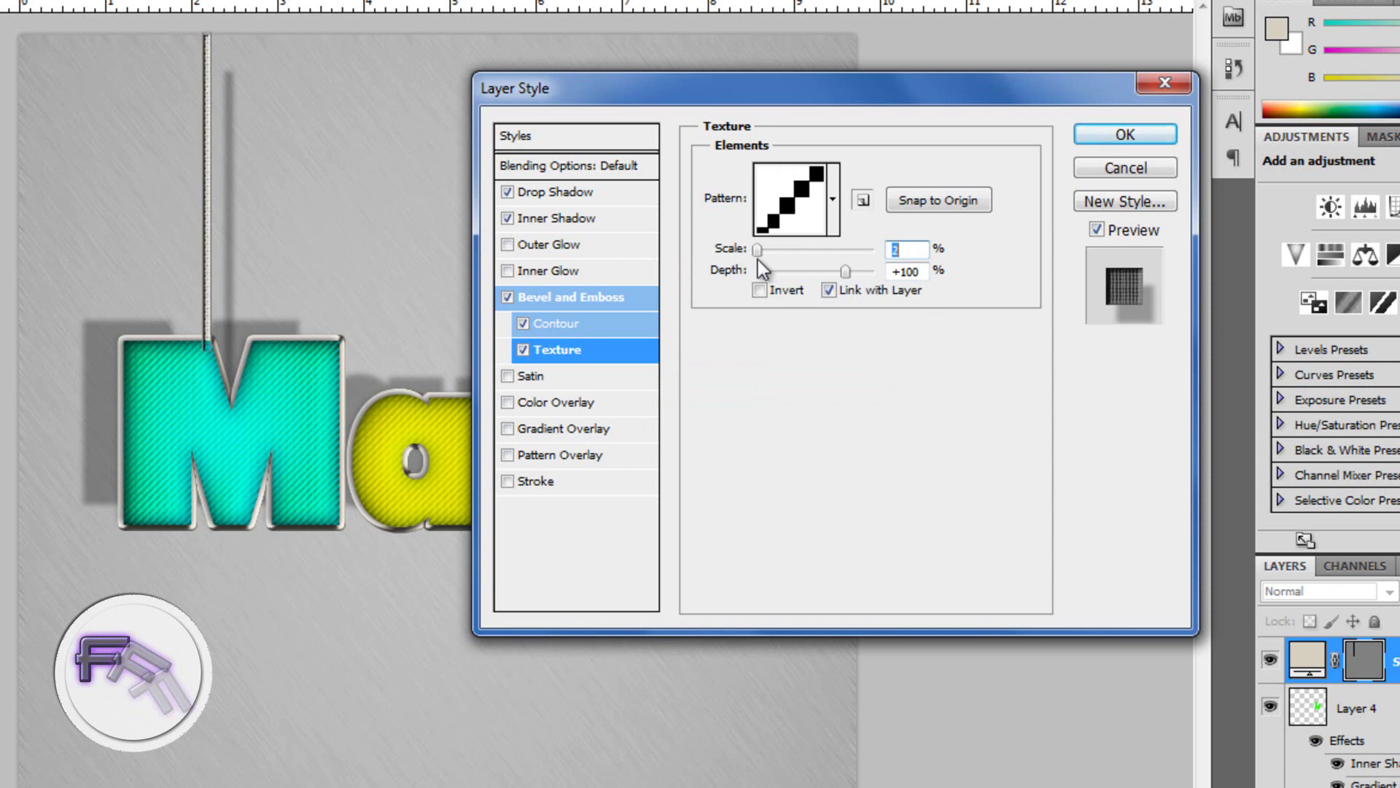
key(Down)
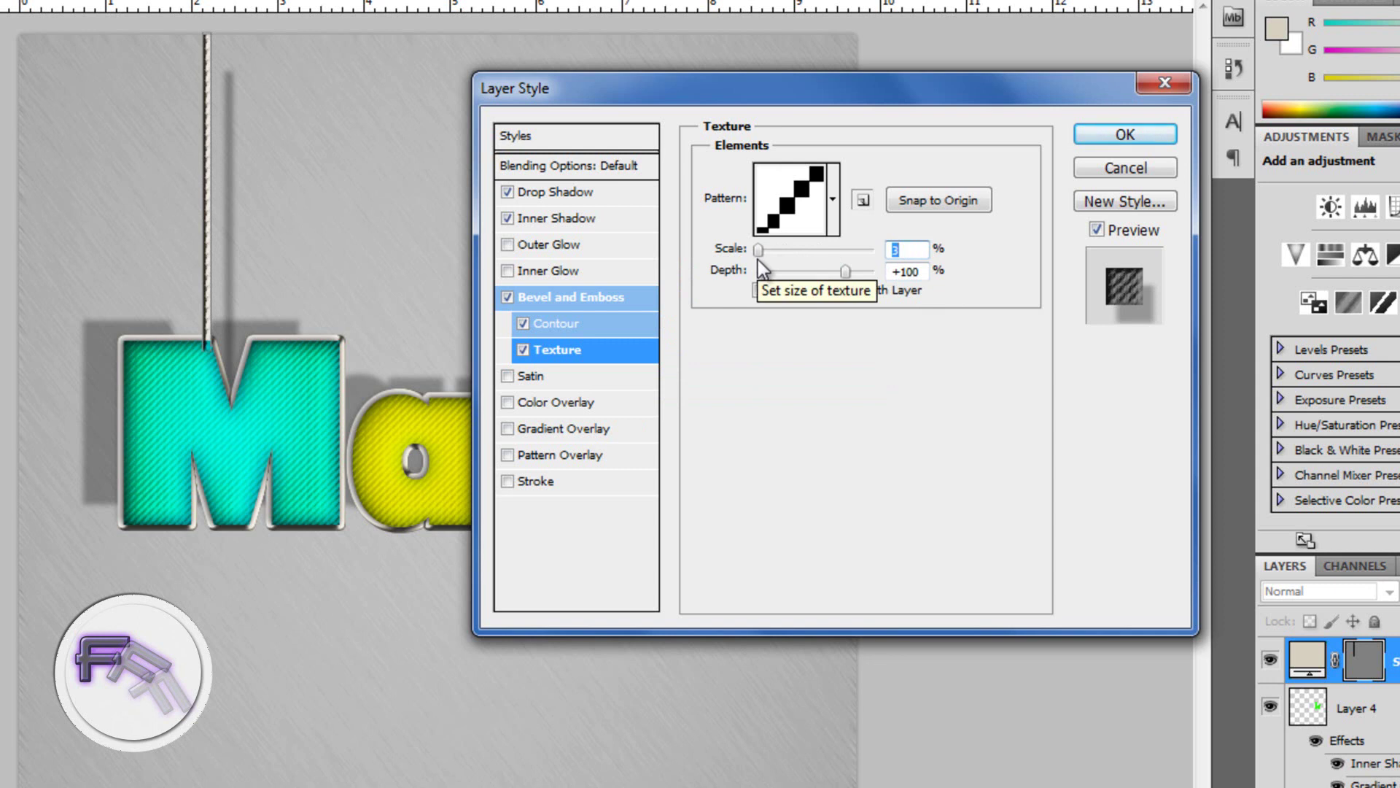
key(Up)
key(Up)
key(Up)
key(Up)
key(Up)
key(Down)
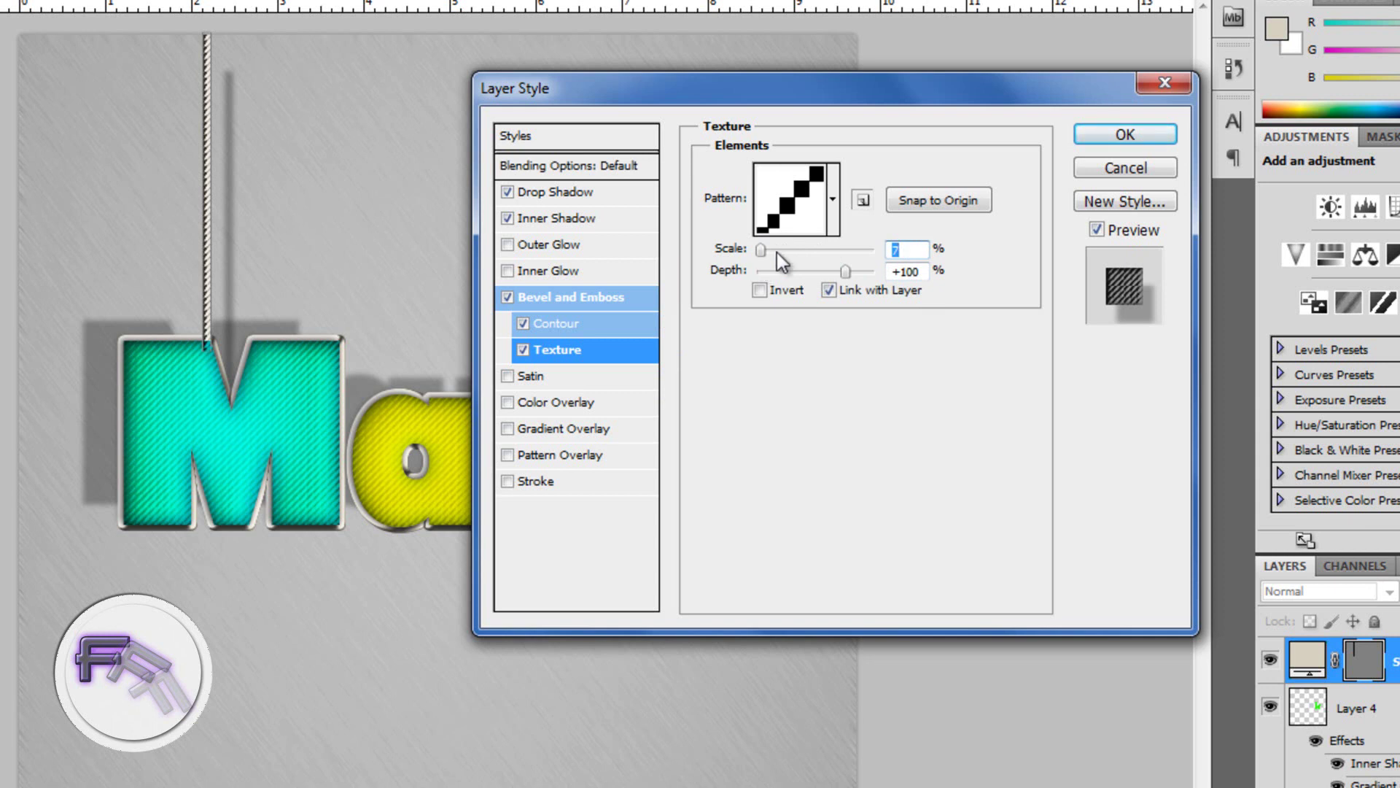
click(979, 199)
mouse_move(846, 272)
mouse_down()
mouse_move(816, 279)
mouse_move(836, 283)
mouse_up()
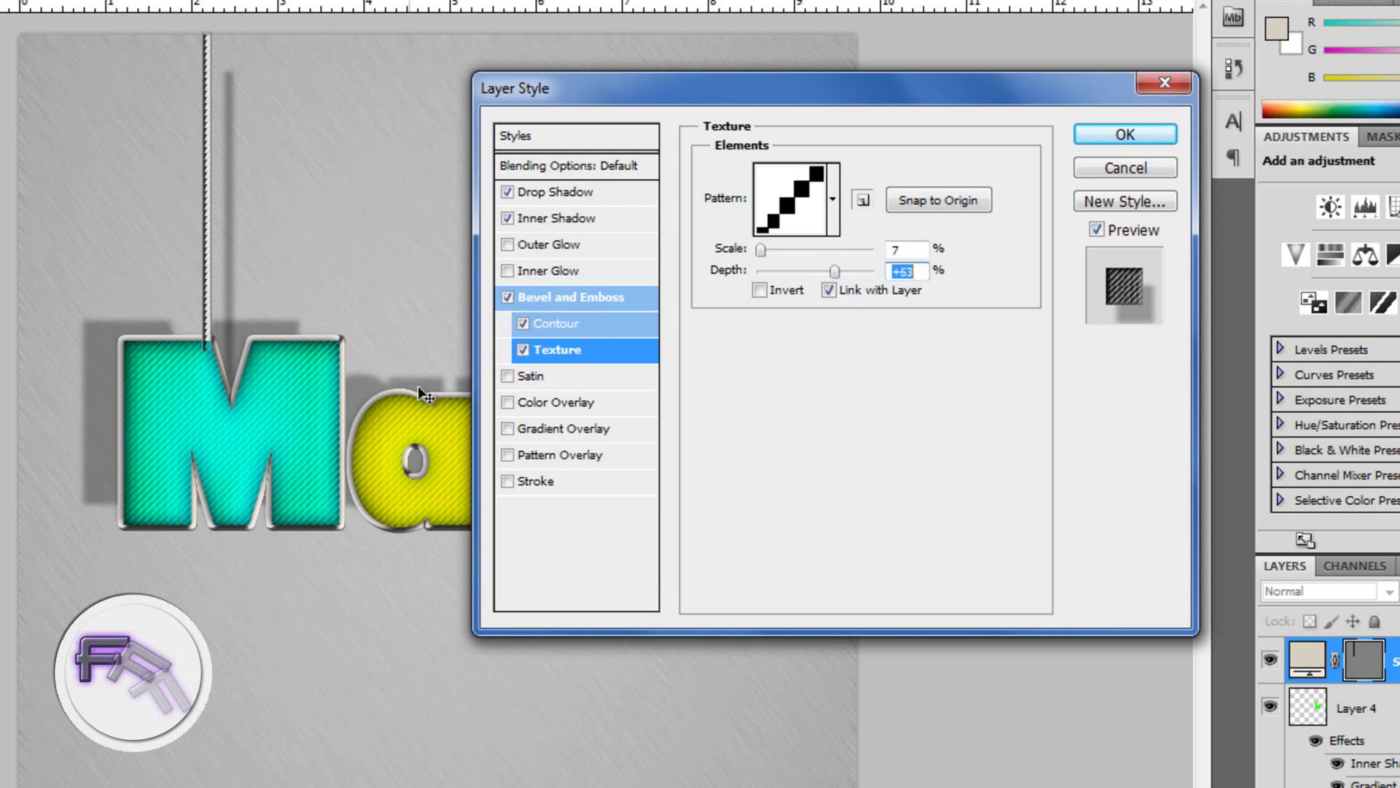
Add a Color Overlay in turquoise 11c3c9 to the line and apply the layer style.
click(528, 406)
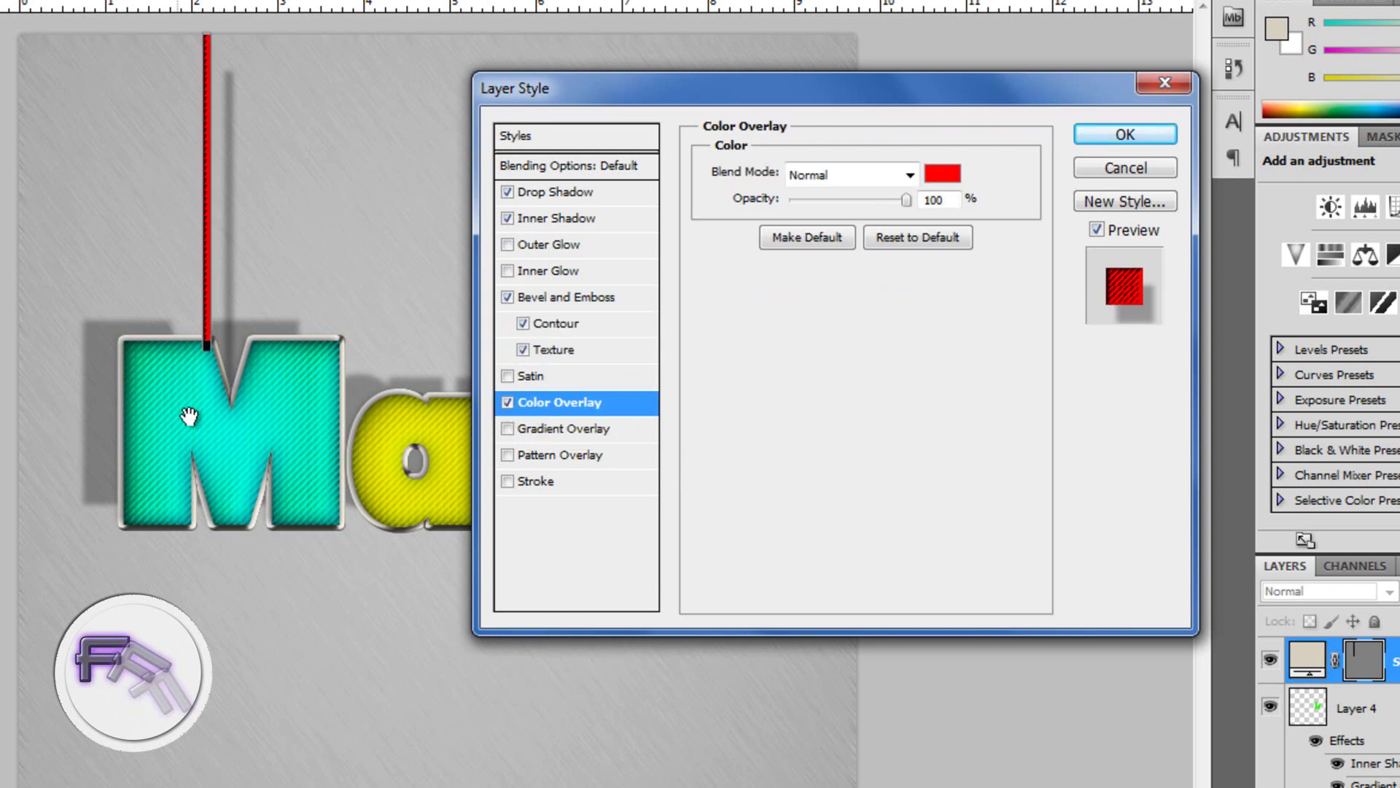
click(943, 176)
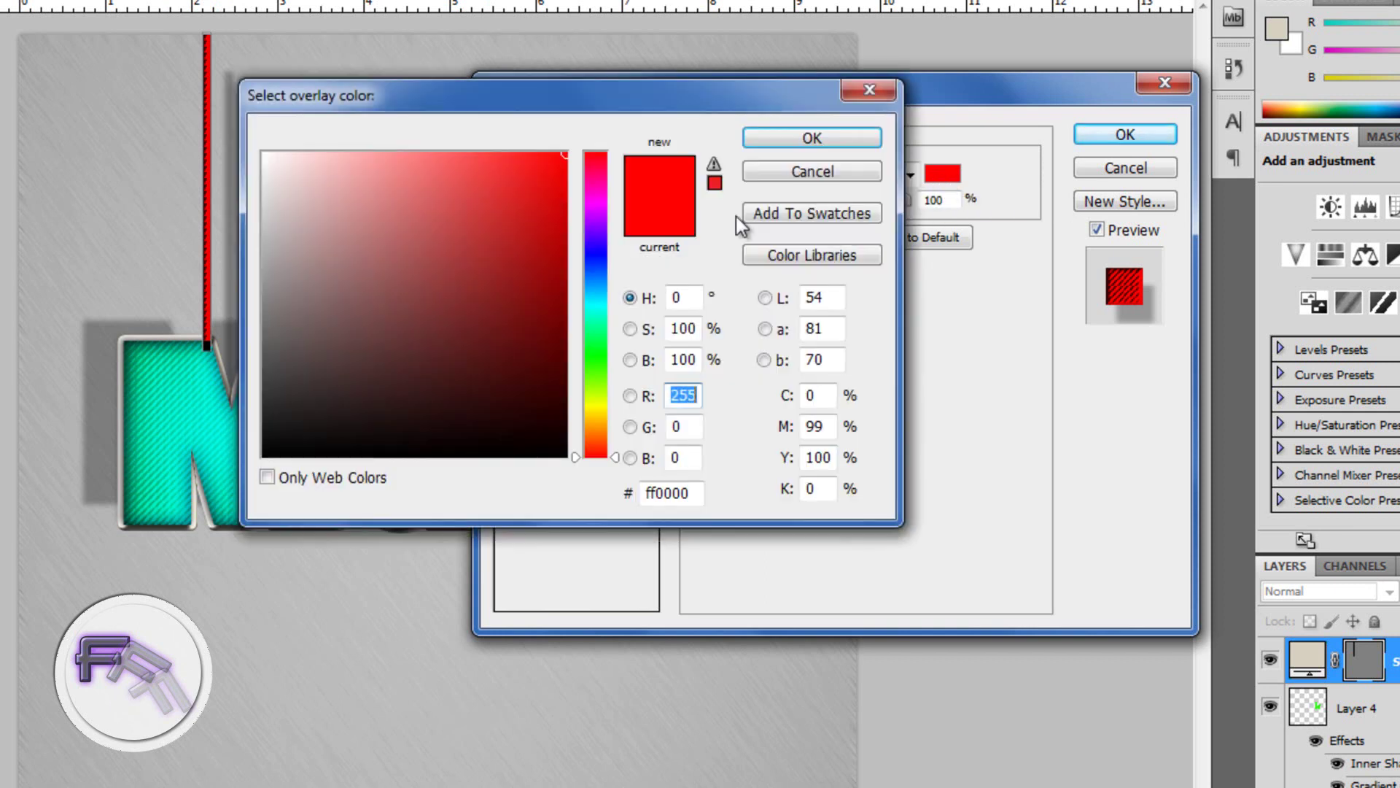
click(602, 303)
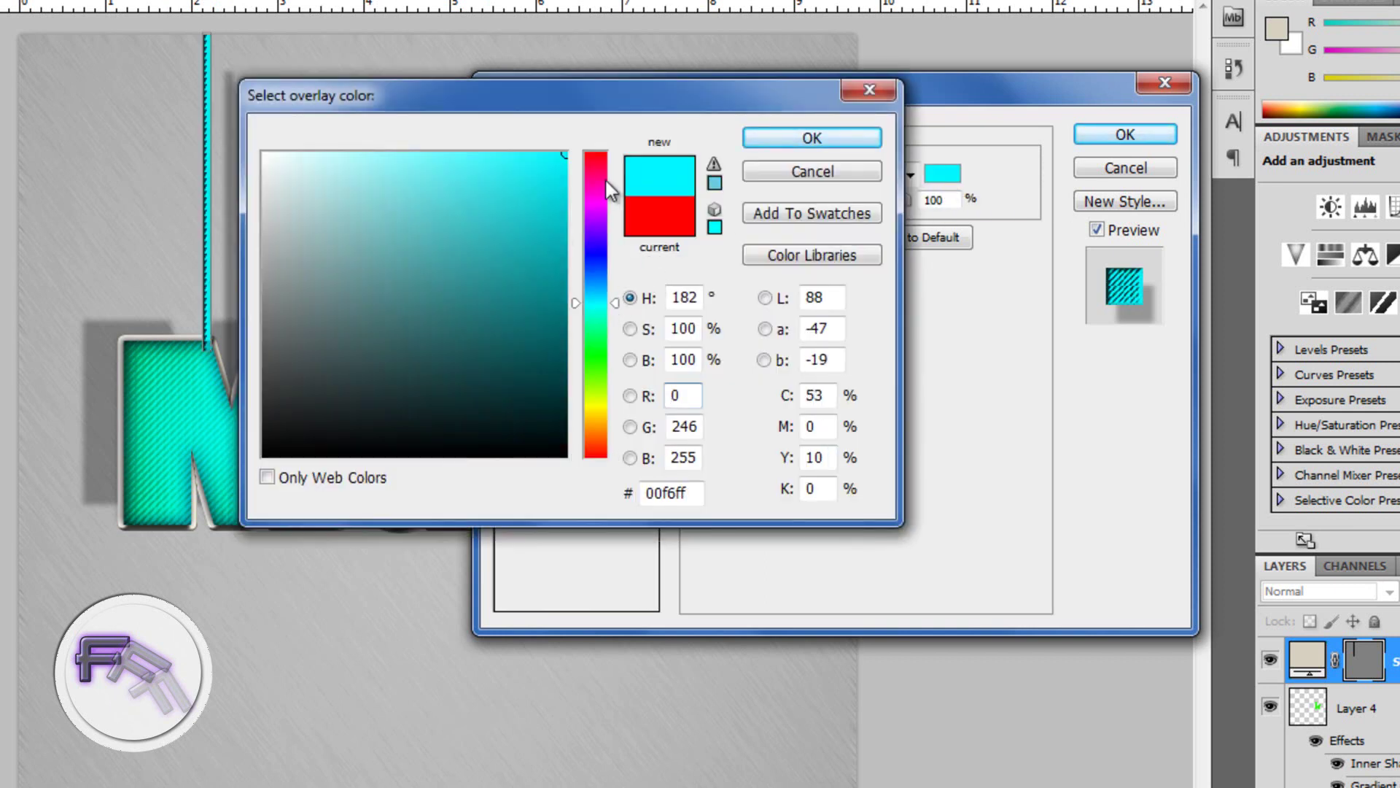
click(530, 198)
drag(530, 198, 540, 216)
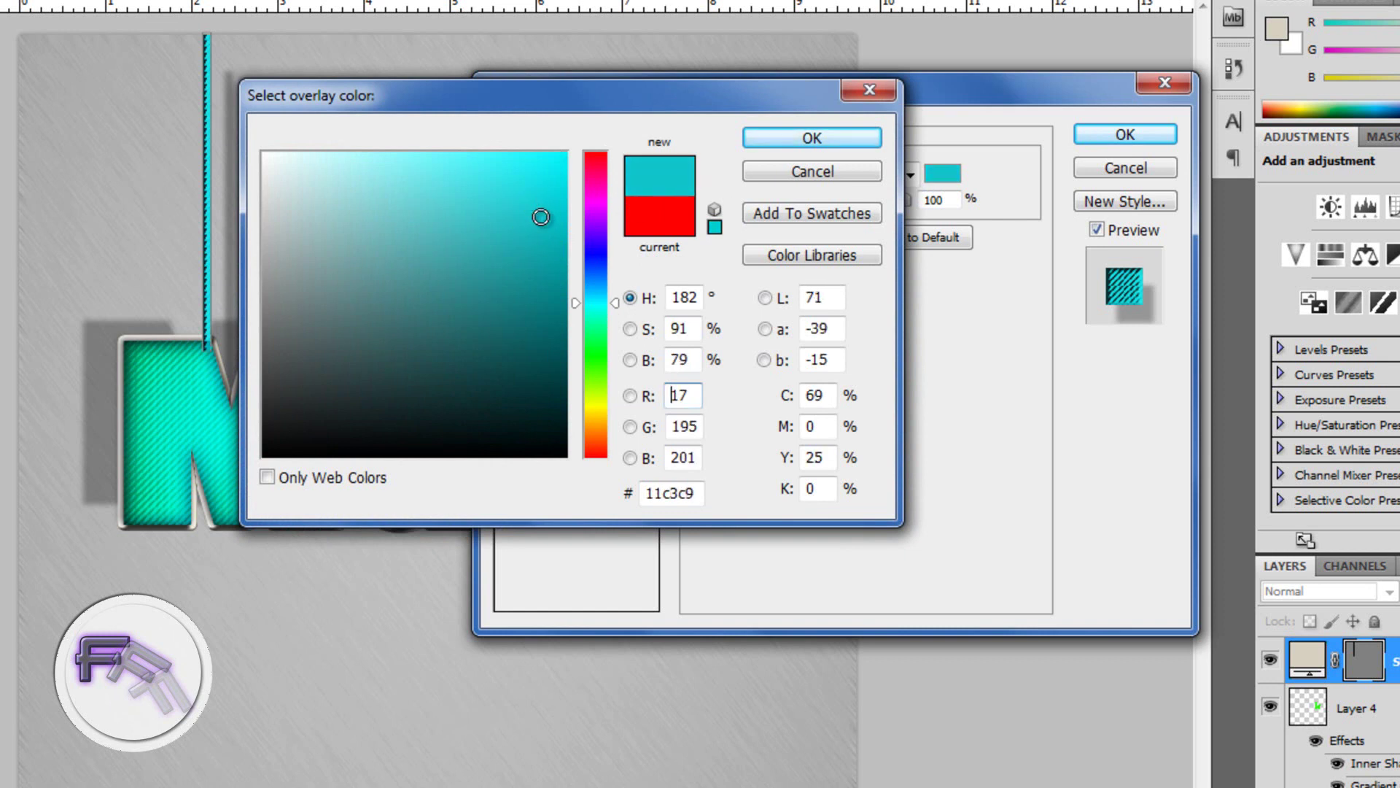
click(774, 137)
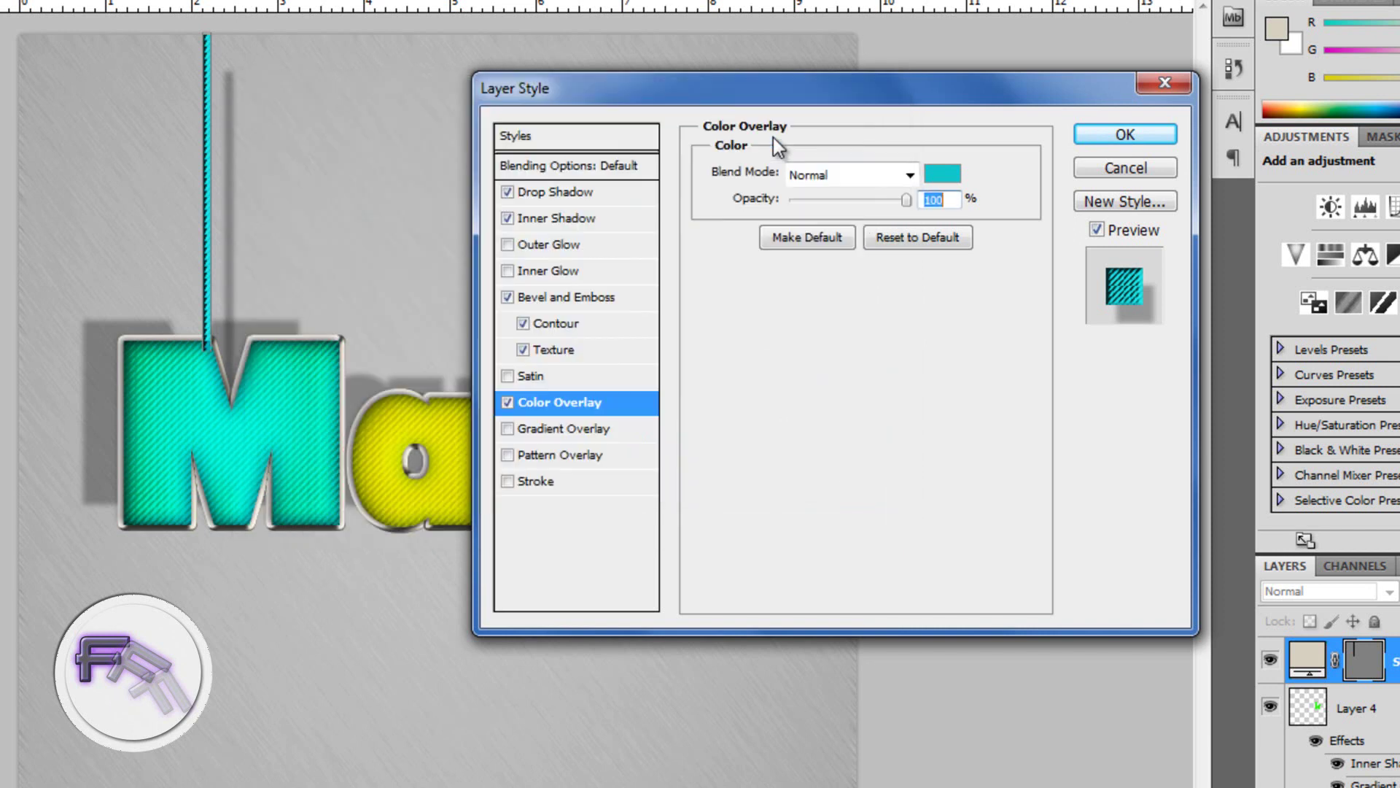
click(1107, 134)
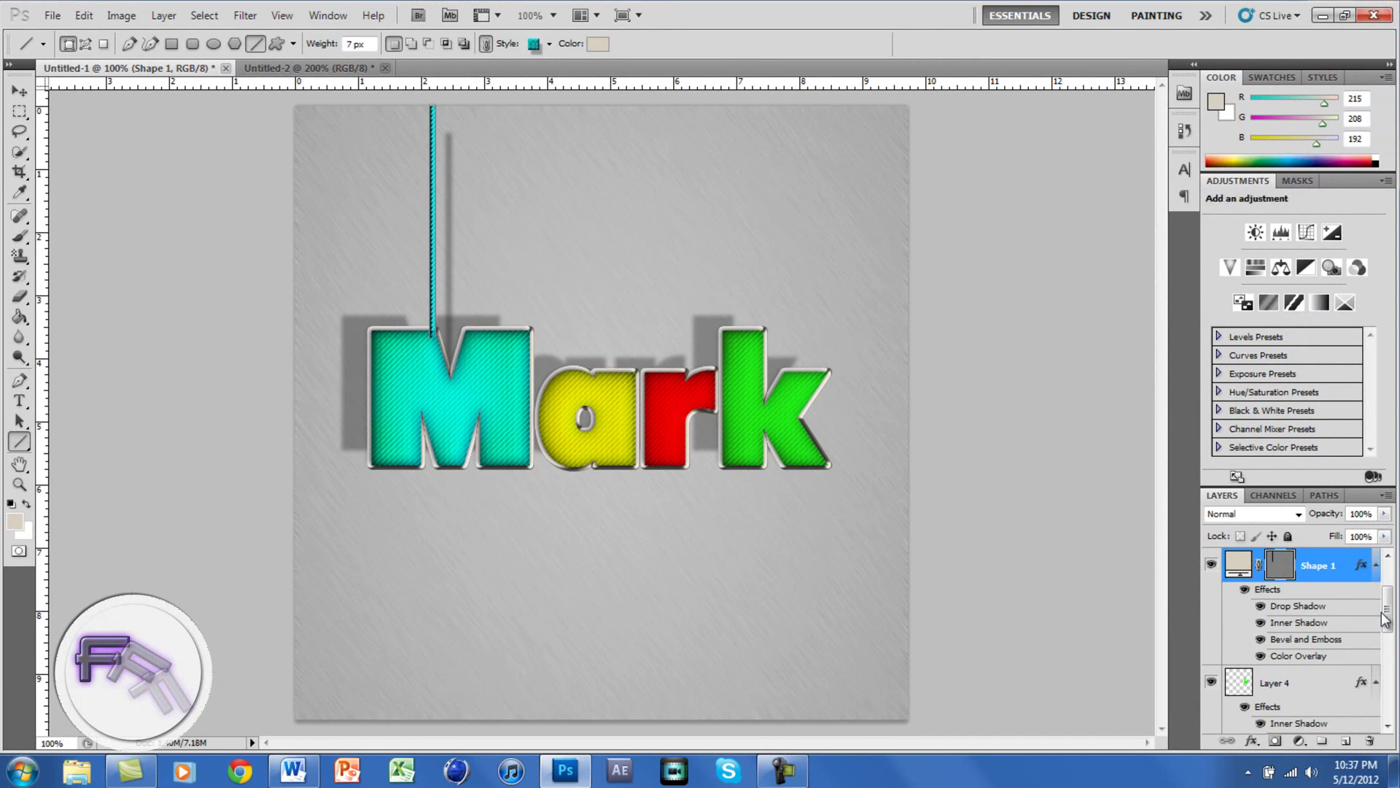
Place the Shape 1 layer directly above the metal texture layer and shift the line right to the M's central notch.
drag(1388, 616, 1341, 685)
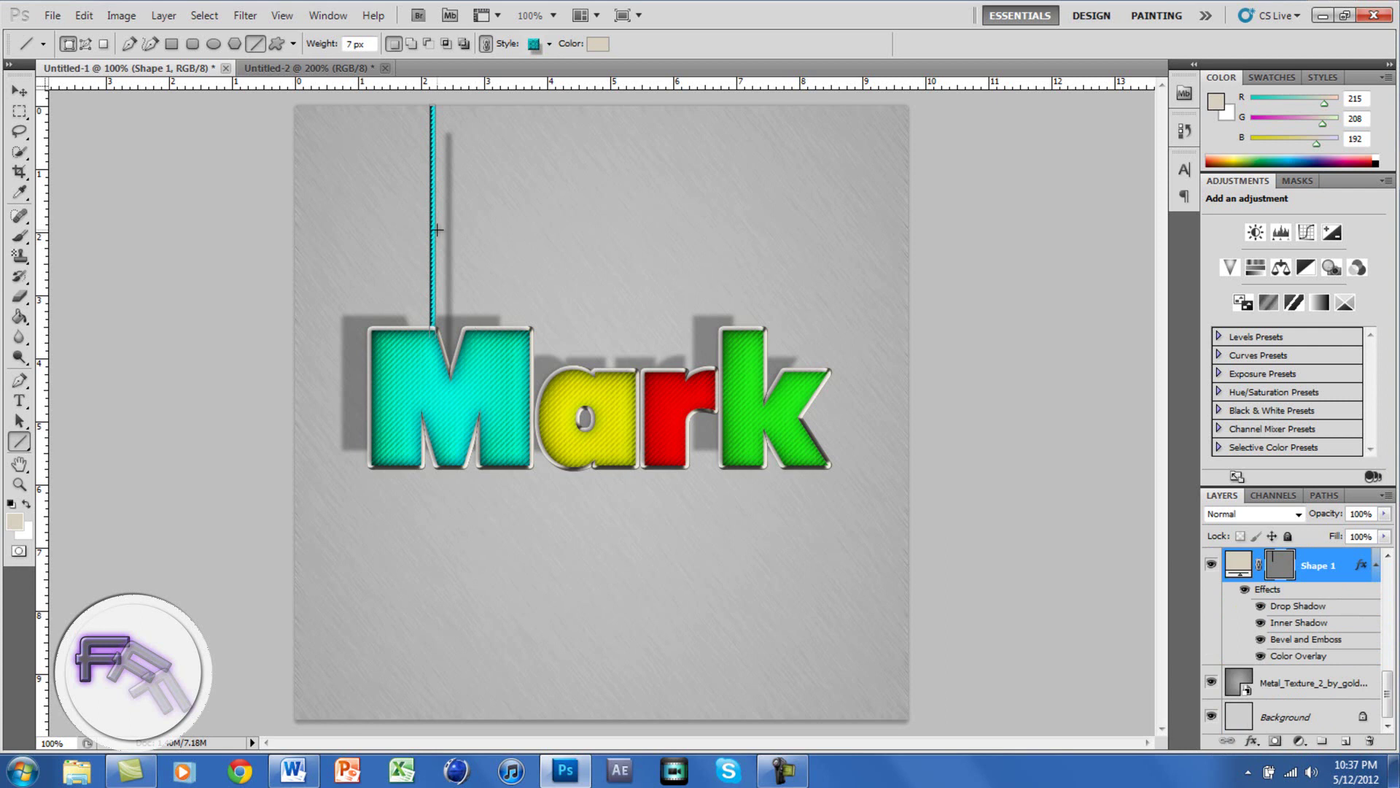
click(20, 92)
key(Right)
key(Right)
key(Right)
key(Right)
key(Right)
key(Right)
key(Right)
key(Right)
key(Right)
key(Right)
key(Right)
key(Right)
key(Right)
key(Right)
key(Right)
key(Right)
key(Right)
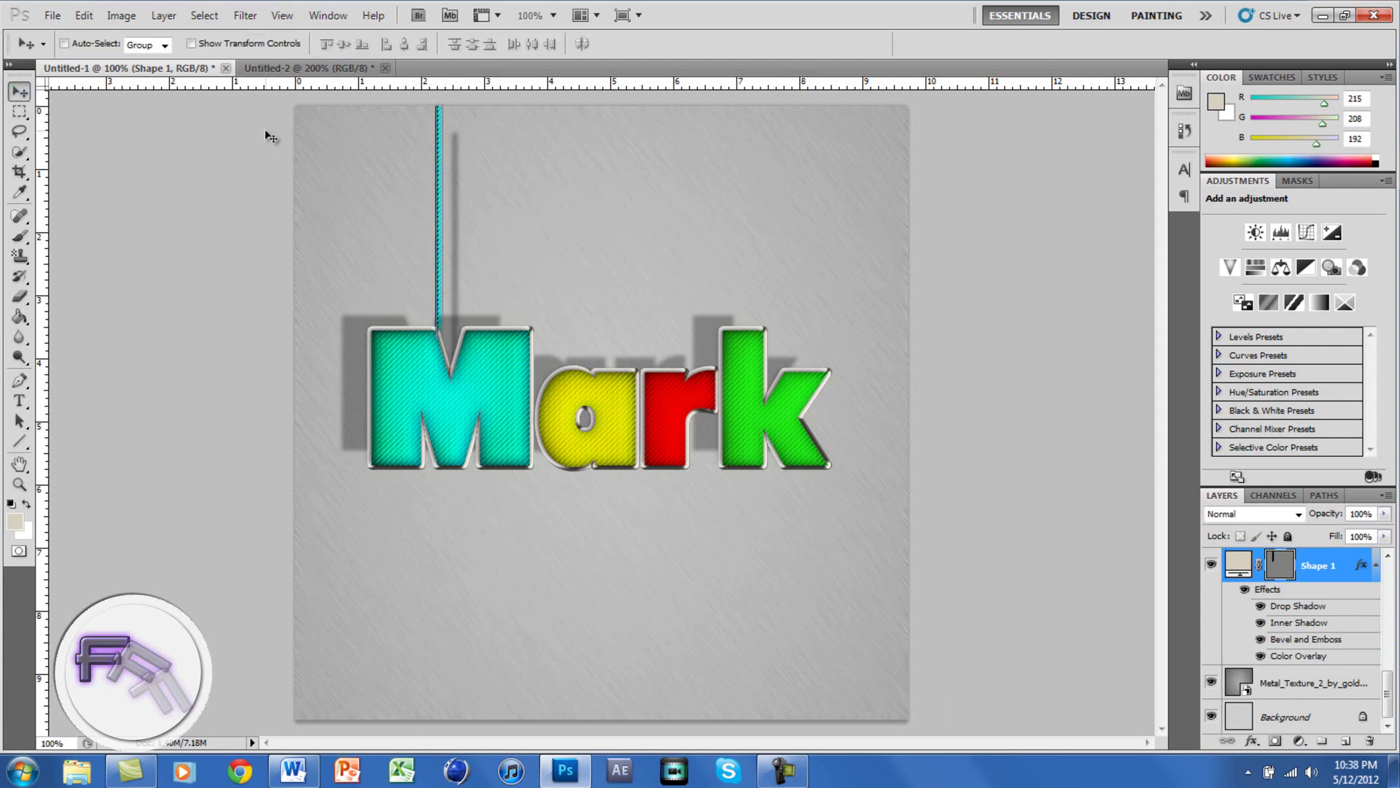
key(Right)
key(Right)
key(Right)
key(Right)
key(Right)
key(Right)
key(Right)
key(Right)
key(Right)
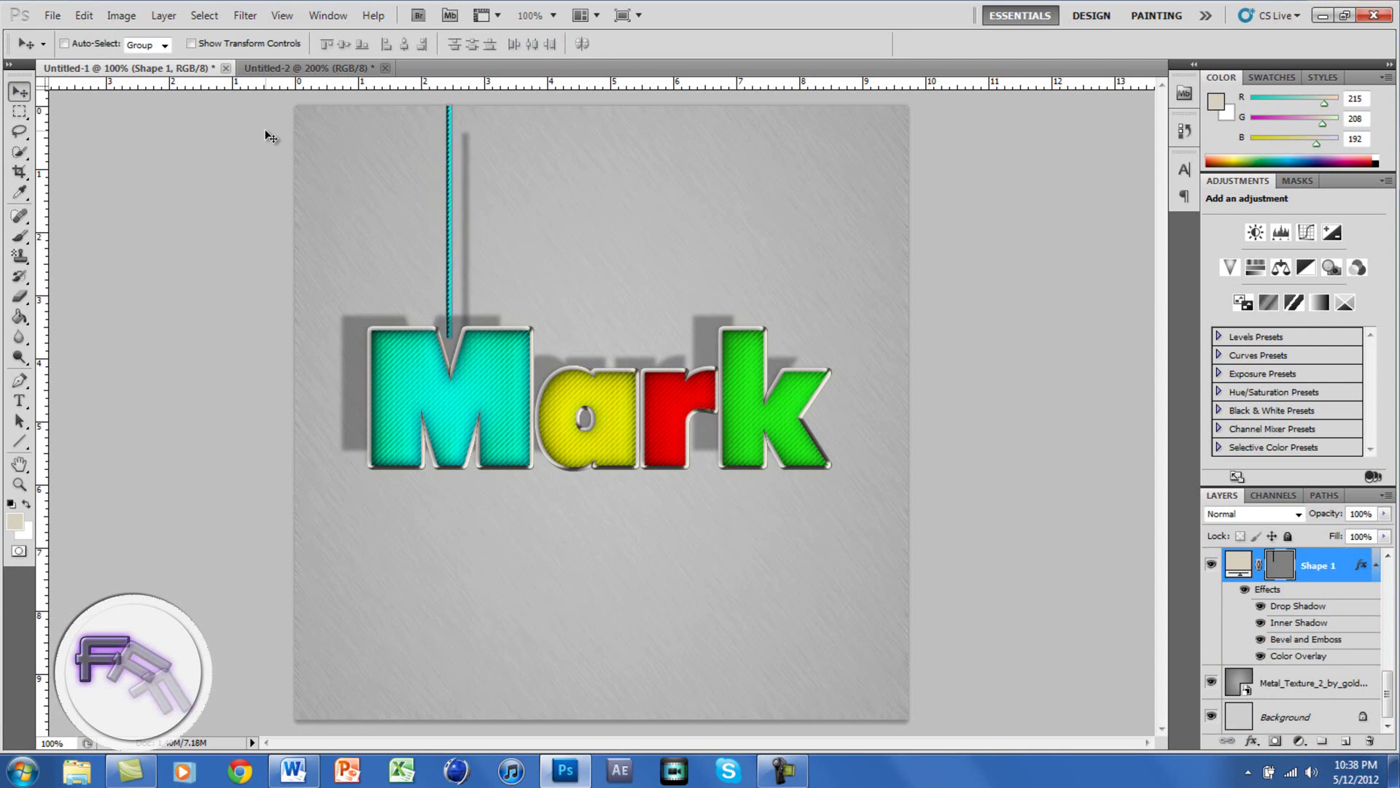
Stretch the line downward to 119.85% height so it reaches the bottom of the M's notch.
key(ctrl+t)
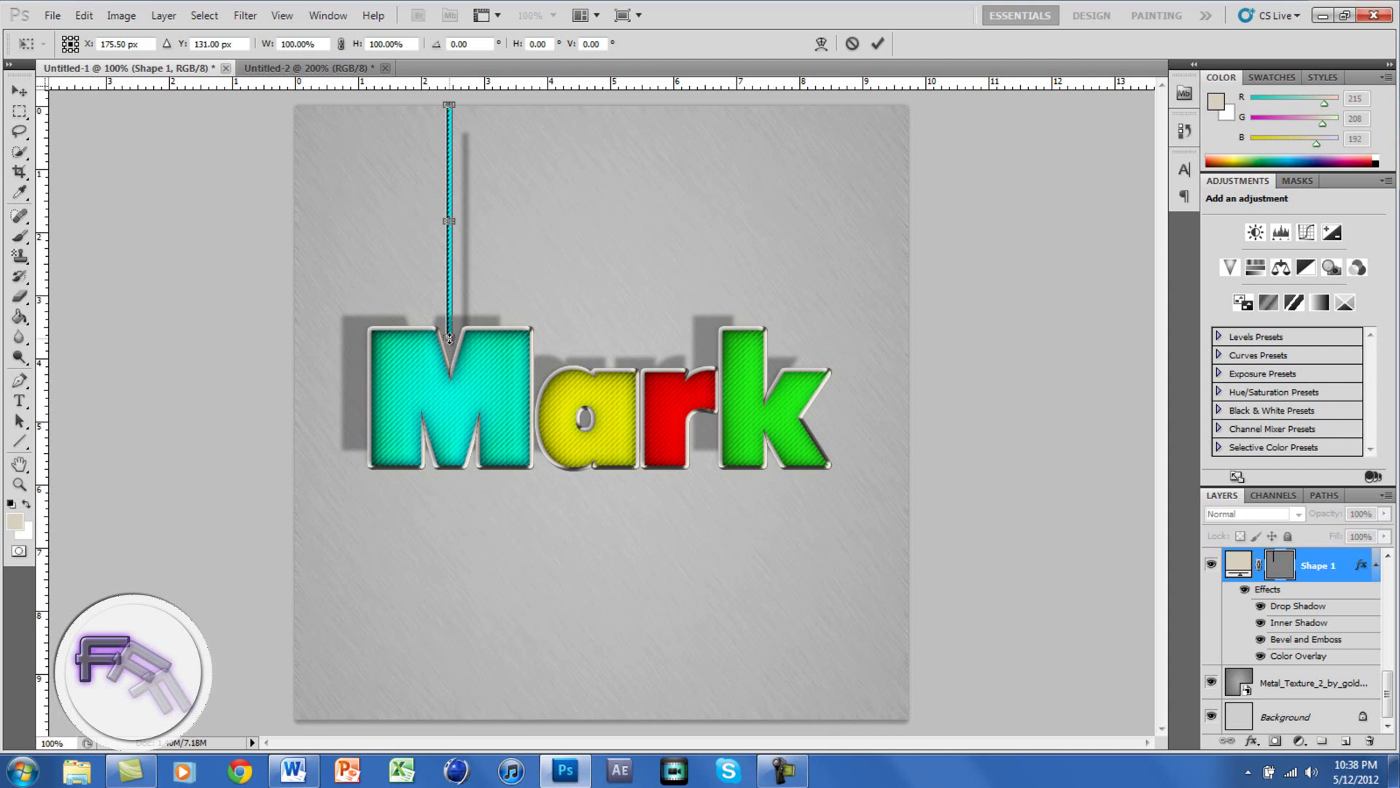
drag(449, 340, 450, 387)
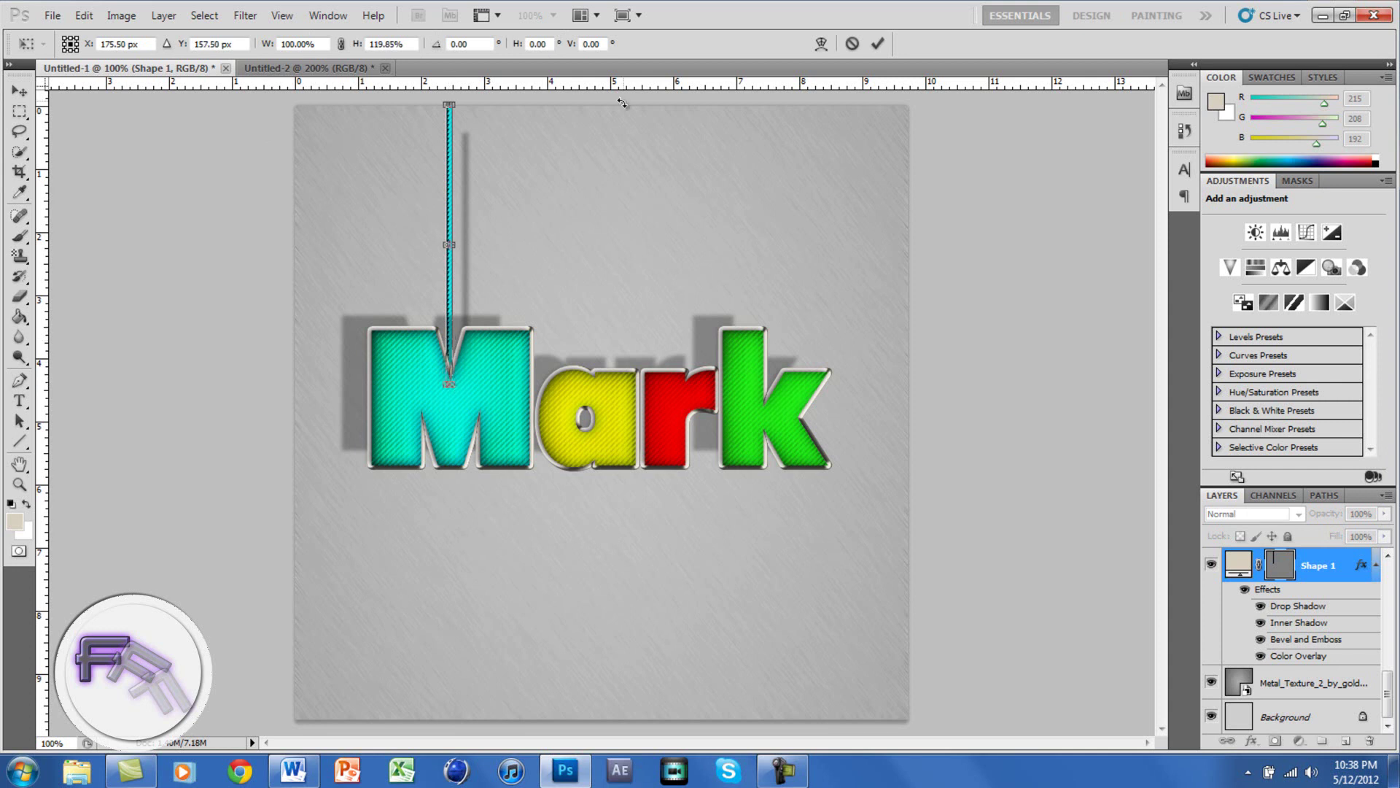
click(877, 43)
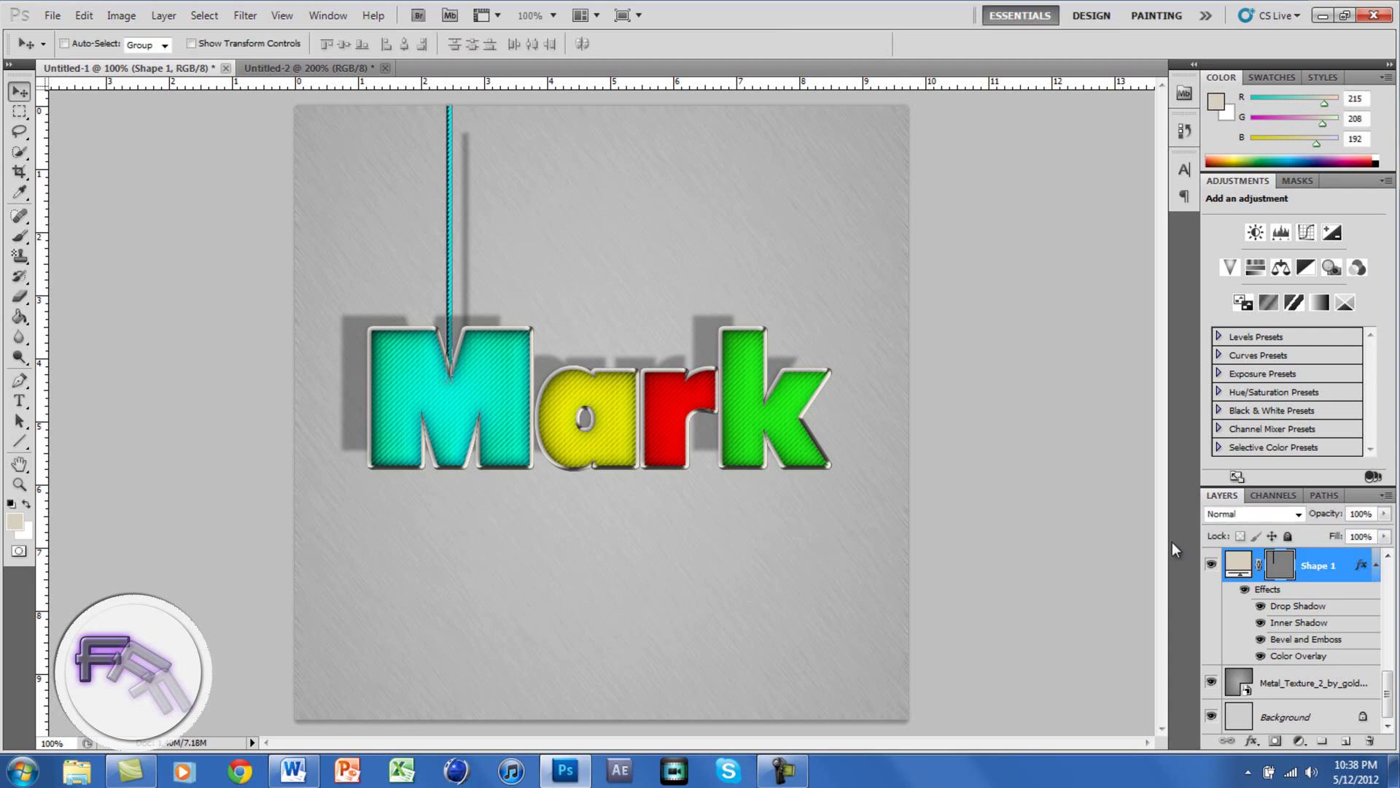
Duplicate the Shape 1 layer as Shape 1 copy and move the copied line above the yellow a.
right_click(1333, 570)
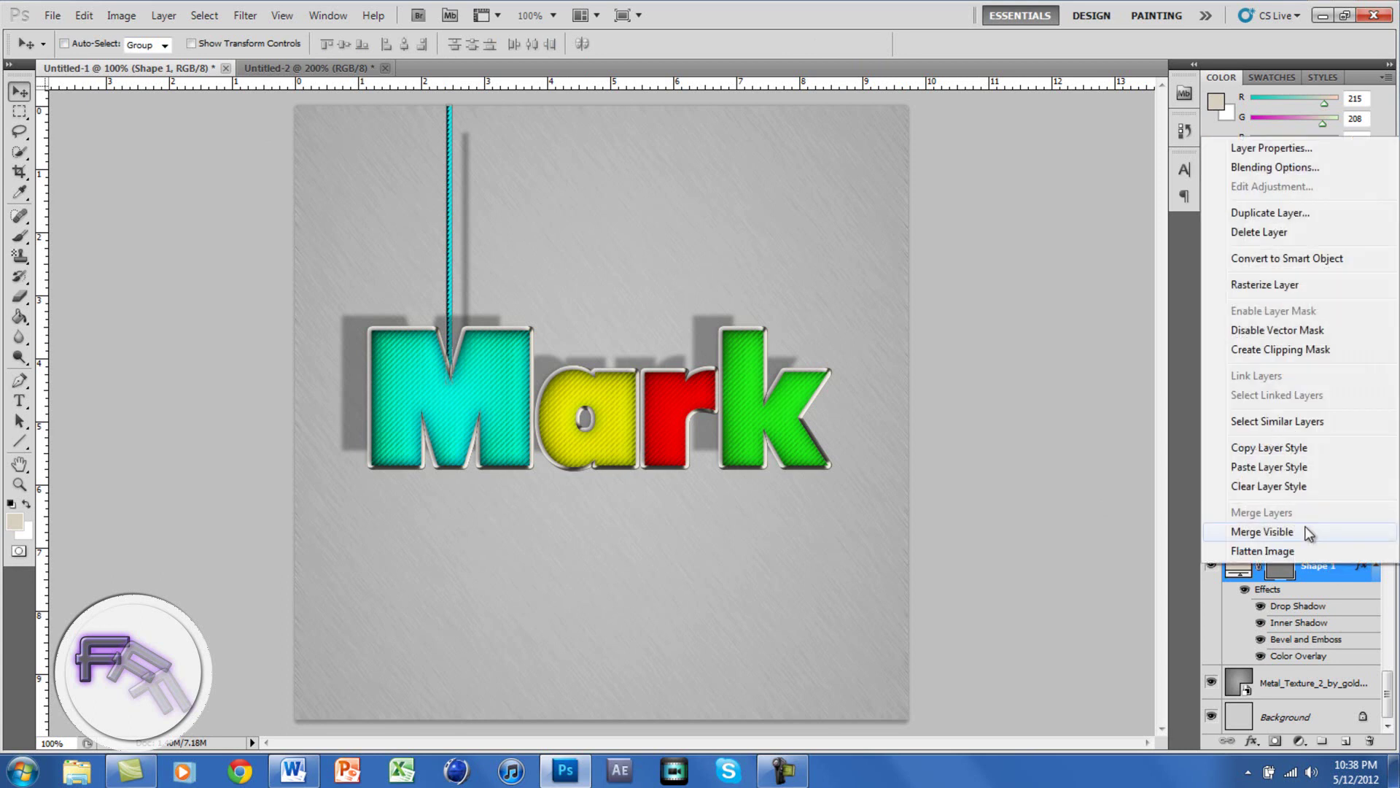
click(1306, 212)
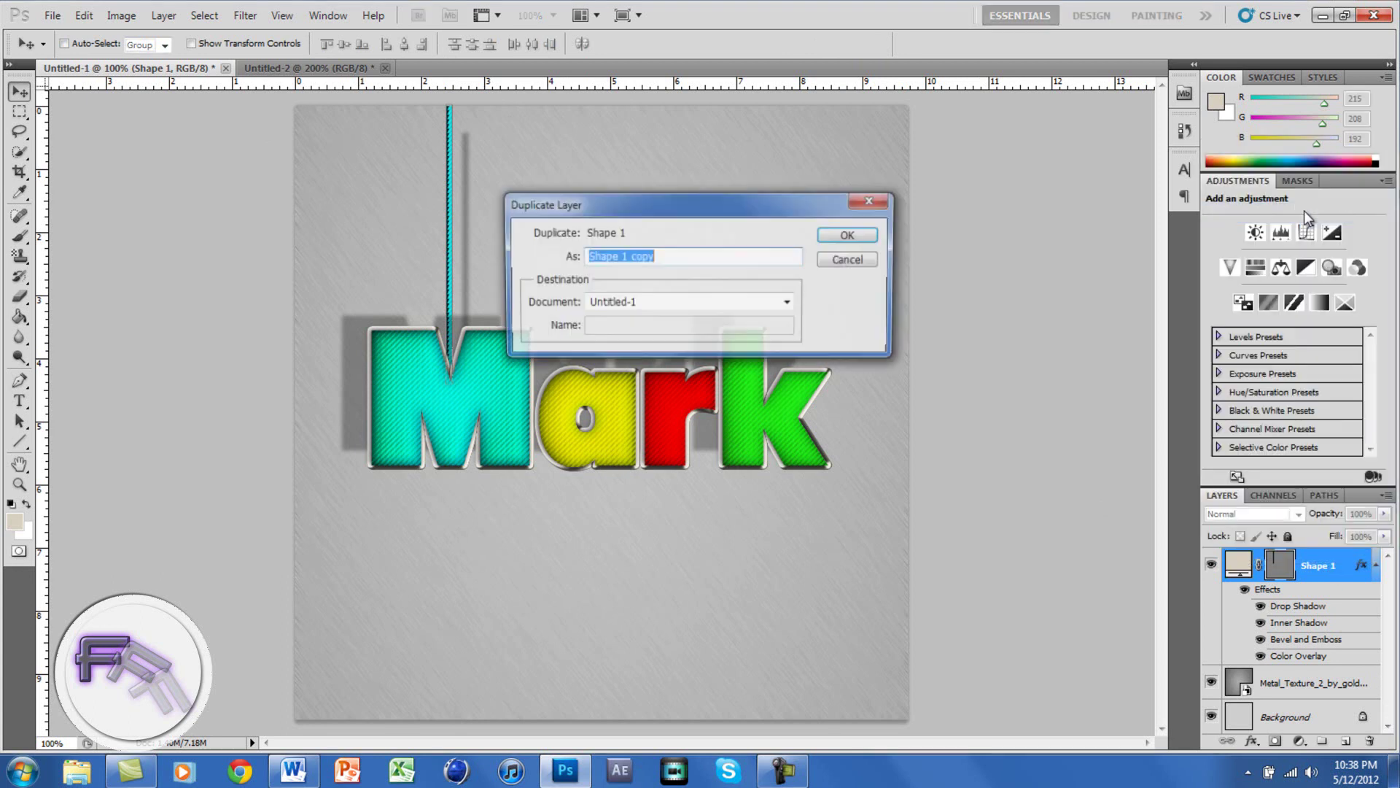
key(Escape)
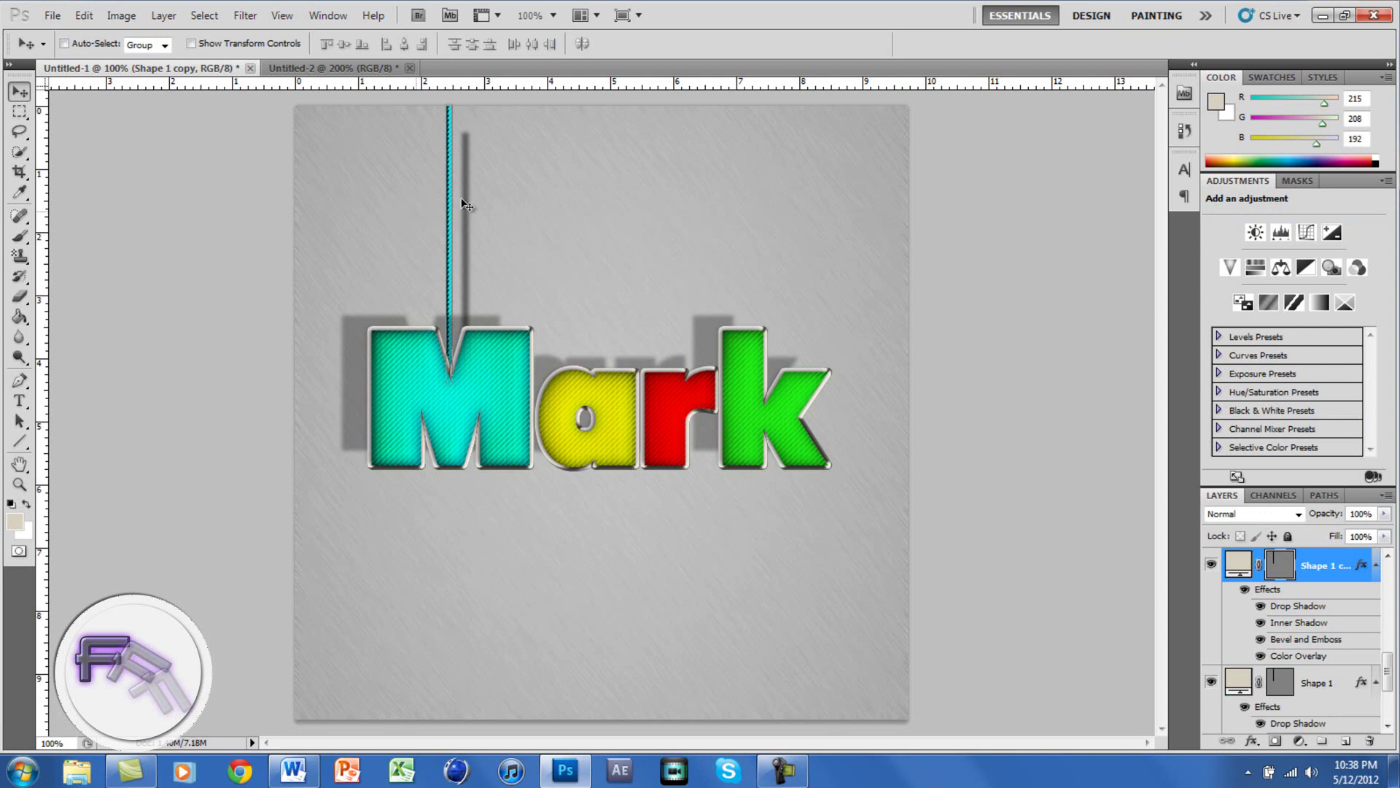
drag(451, 226, 577, 223)
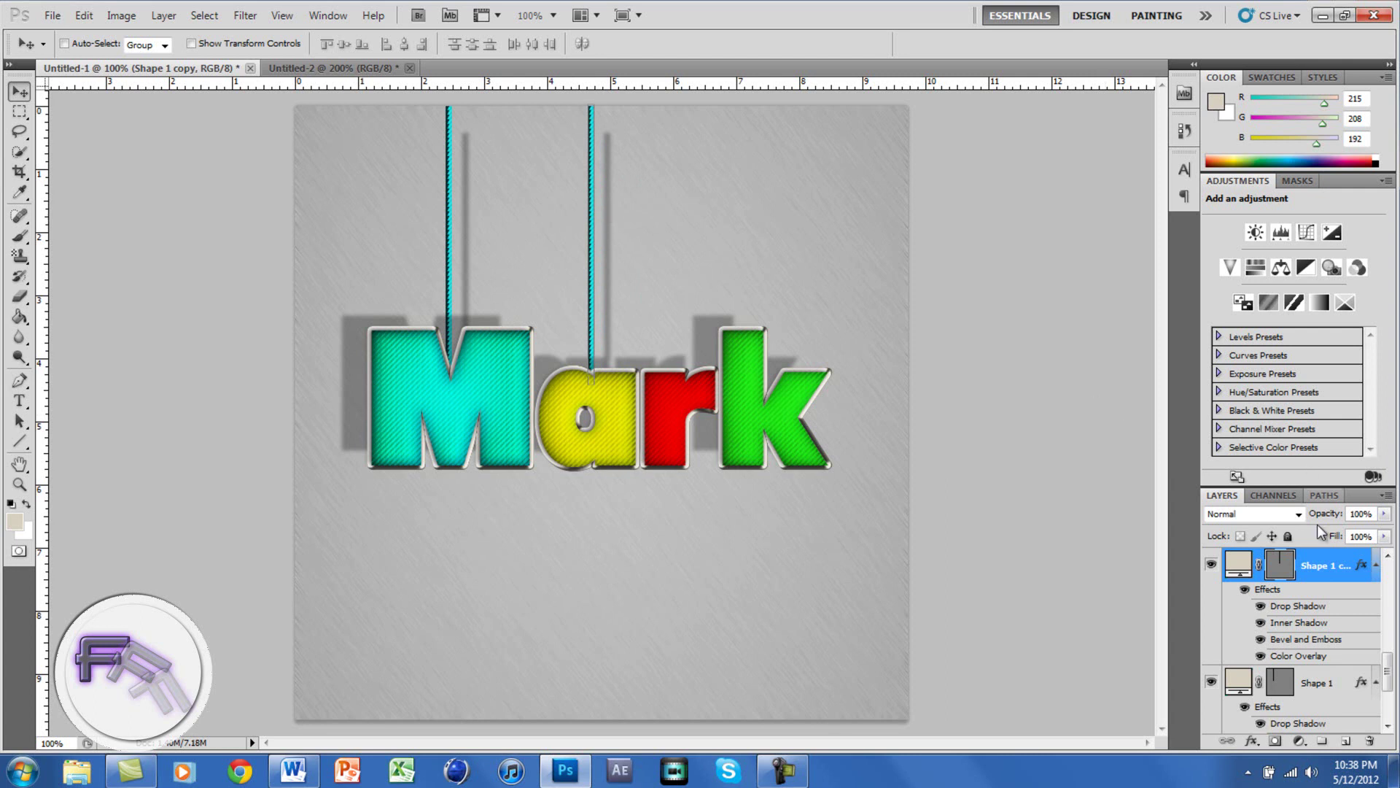
Change the Color Overlay of the line above the yellow a to yellow c9f110 and apply the layer style.
double_click(1338, 568)
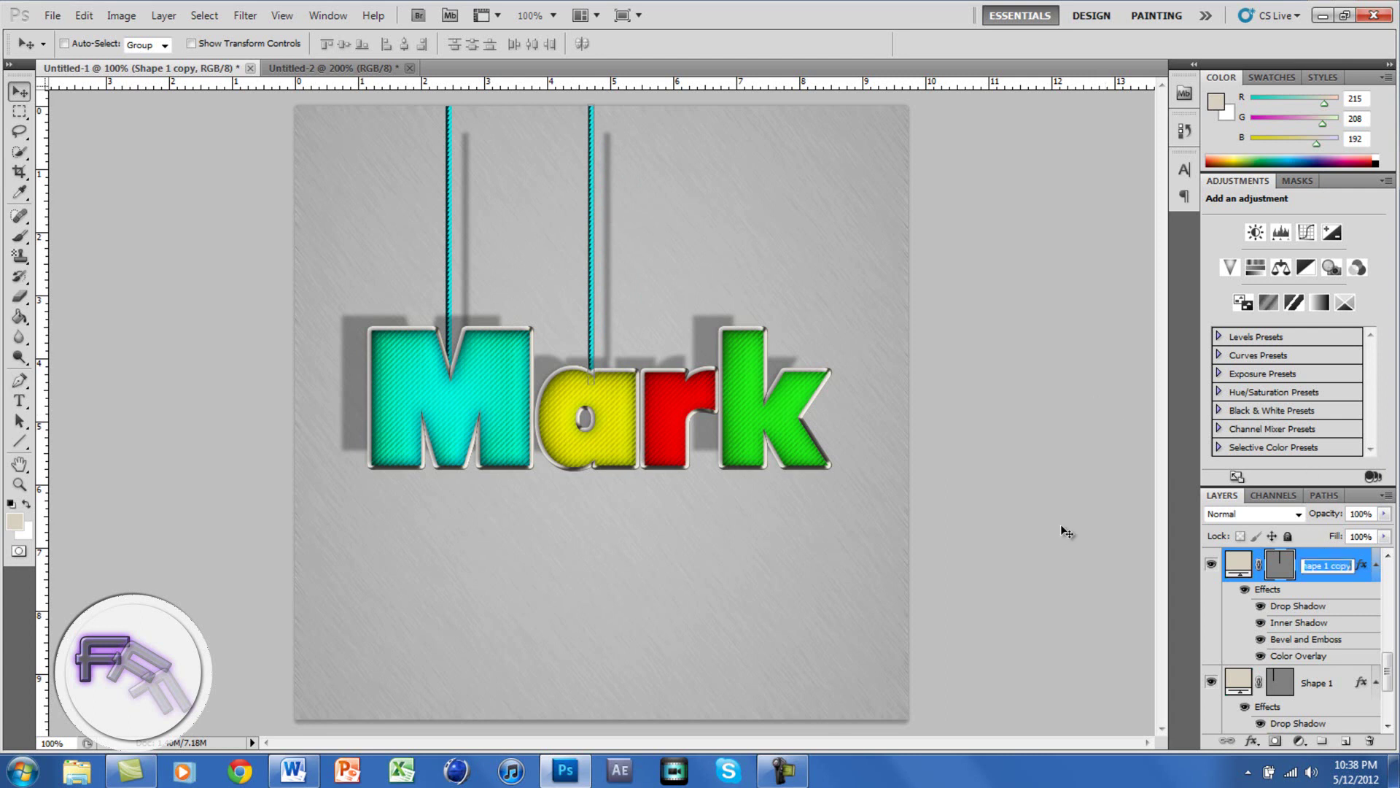
click(1345, 586)
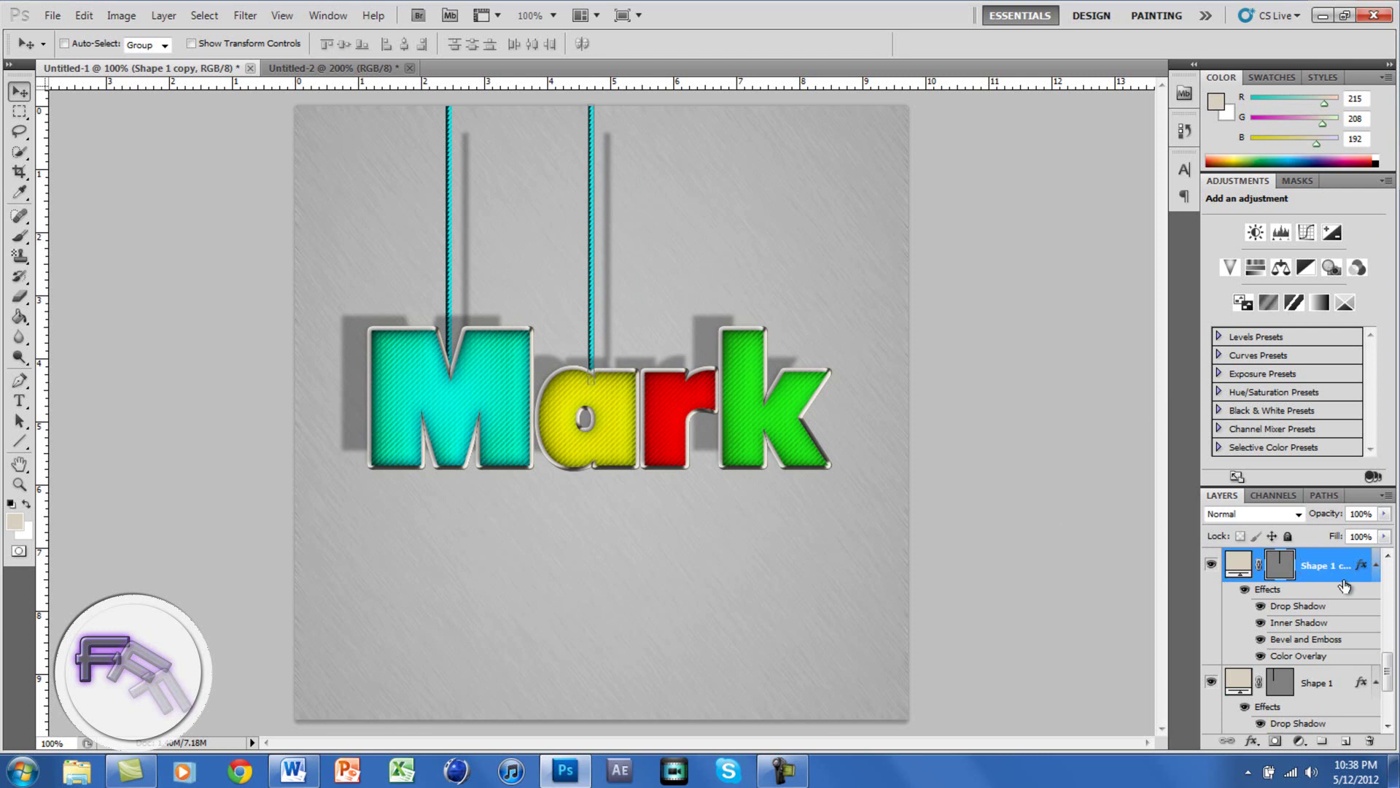
double_click(1344, 586)
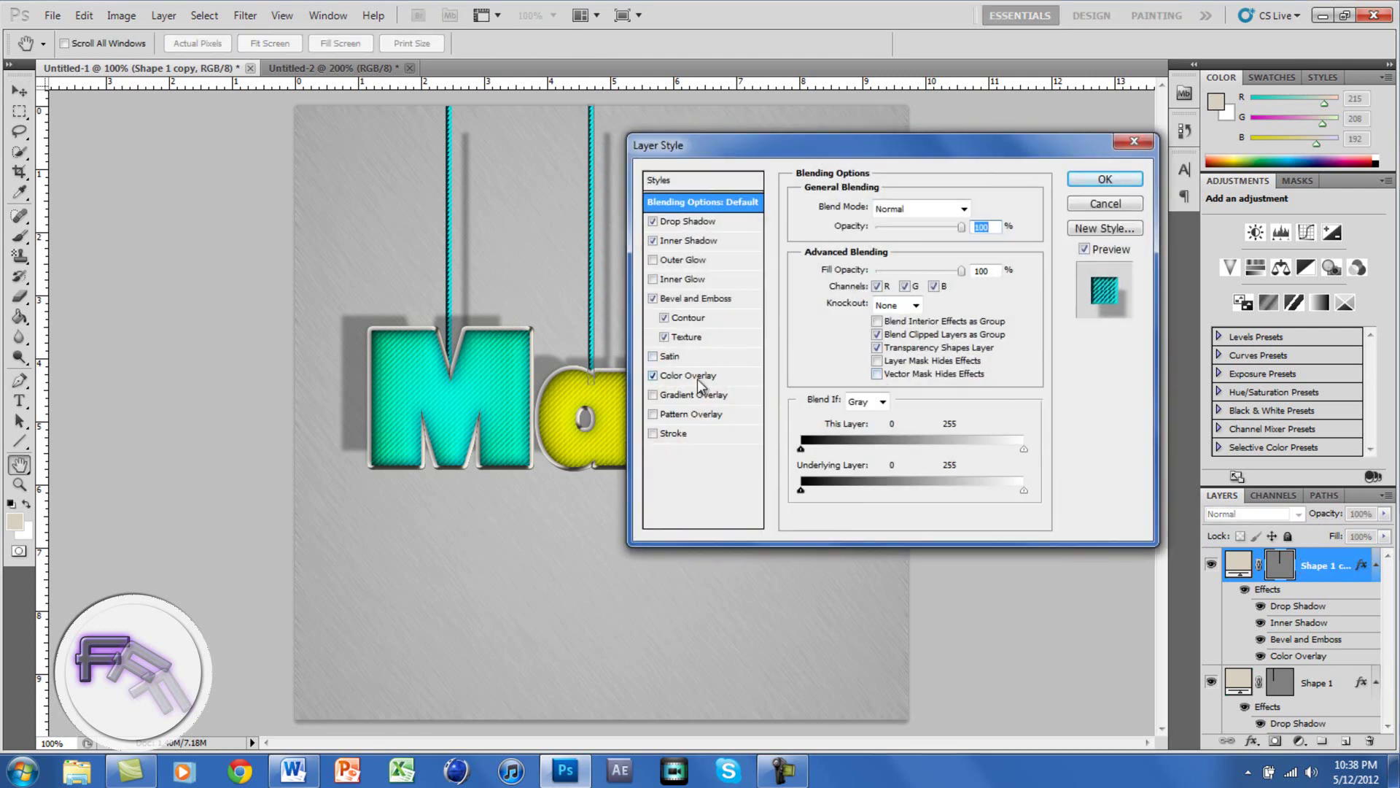
click(698, 378)
click(970, 213)
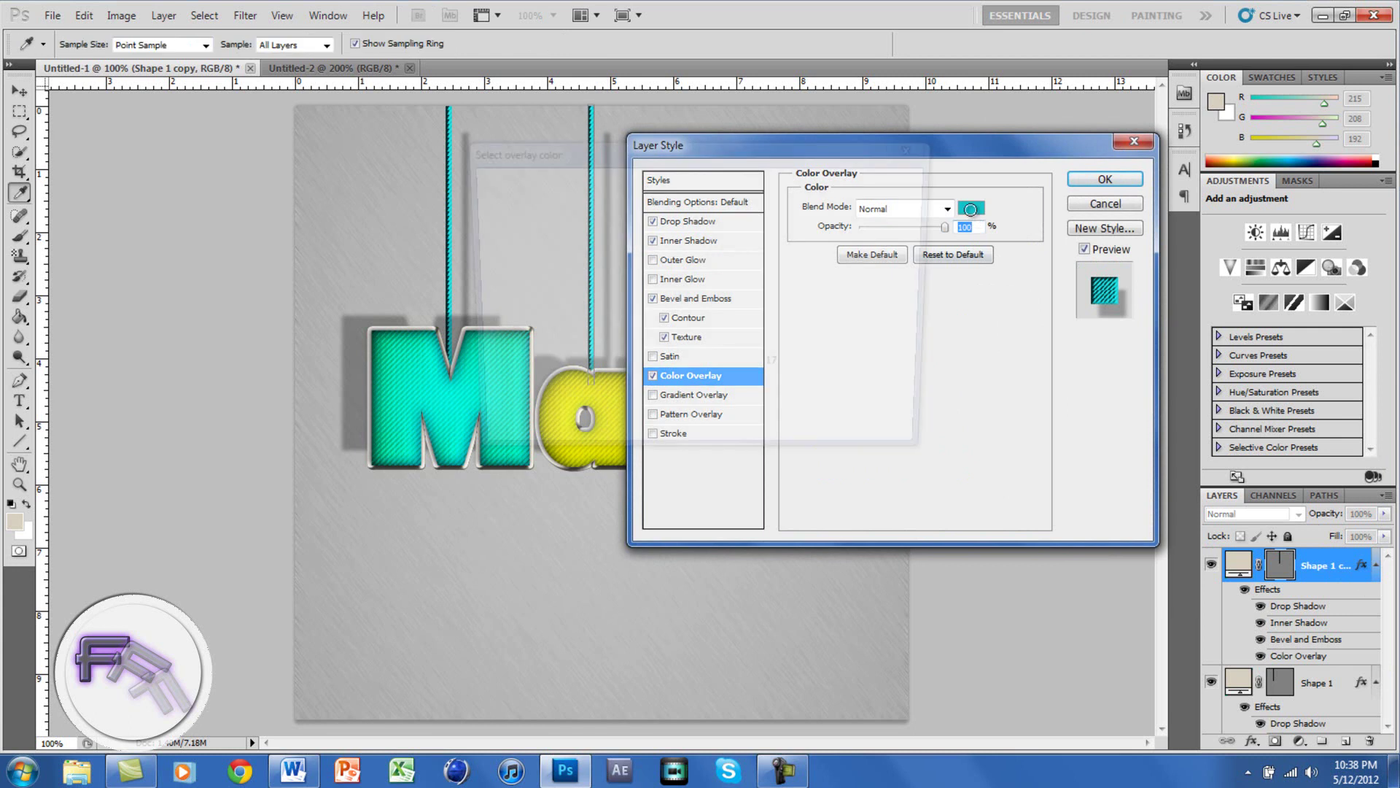
click(719, 372)
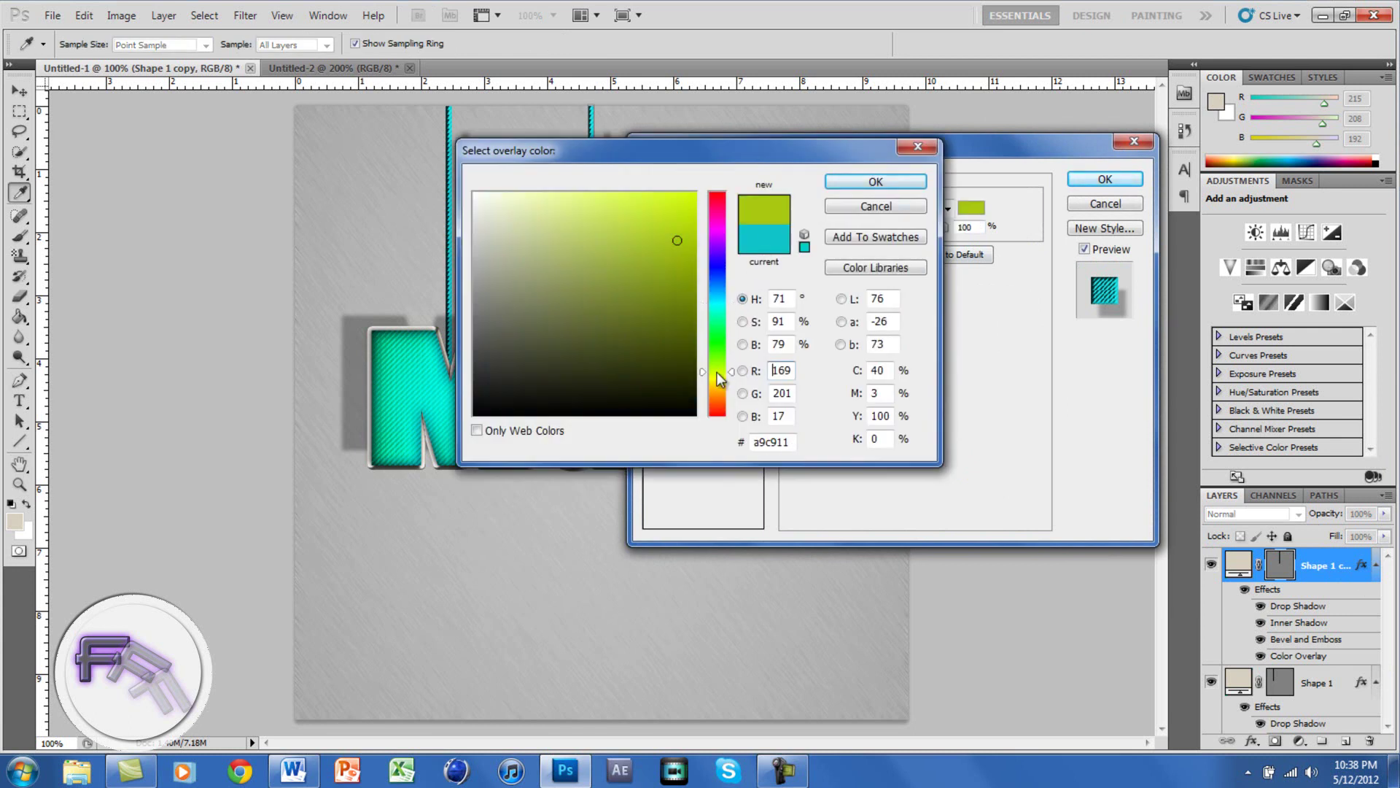
drag(672, 219, 681, 205)
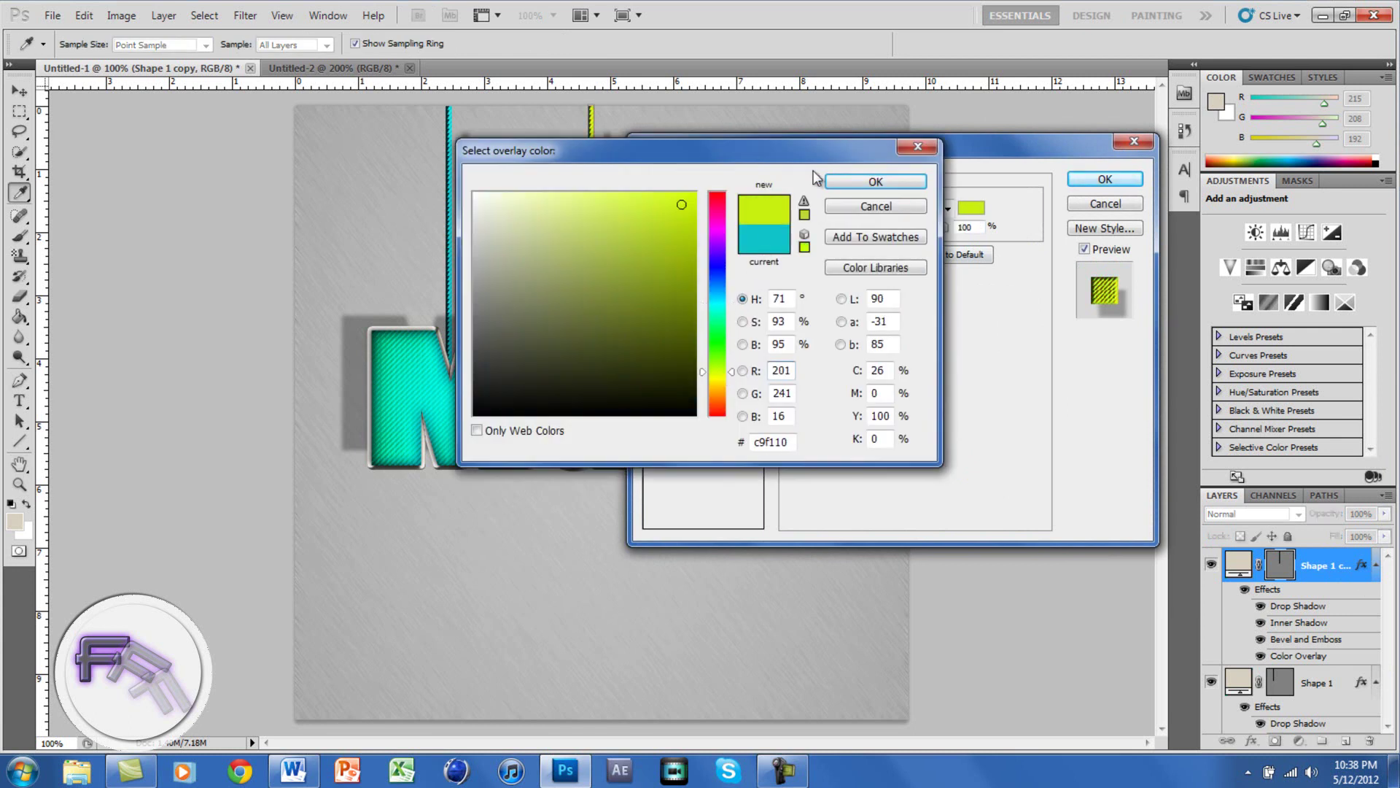
click(876, 182)
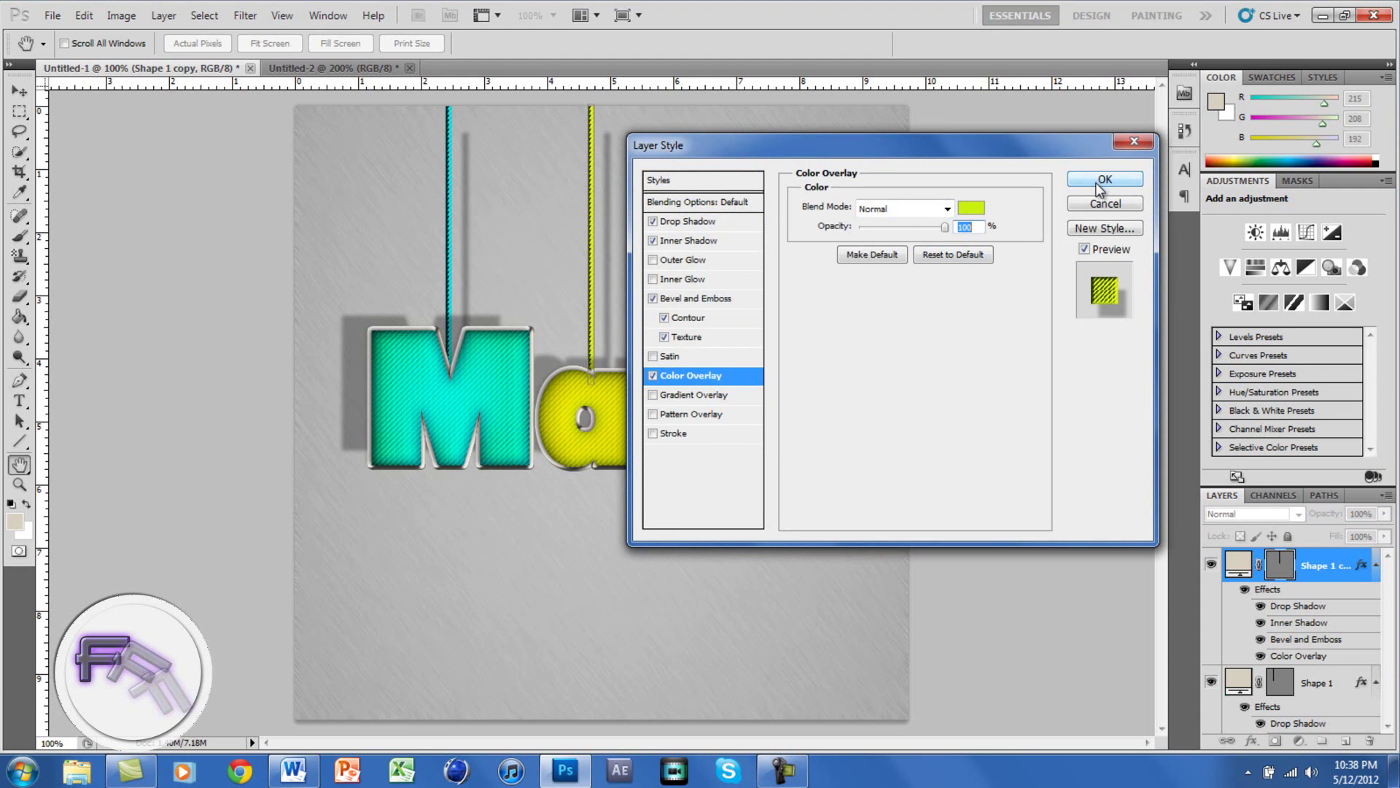
click(1103, 180)
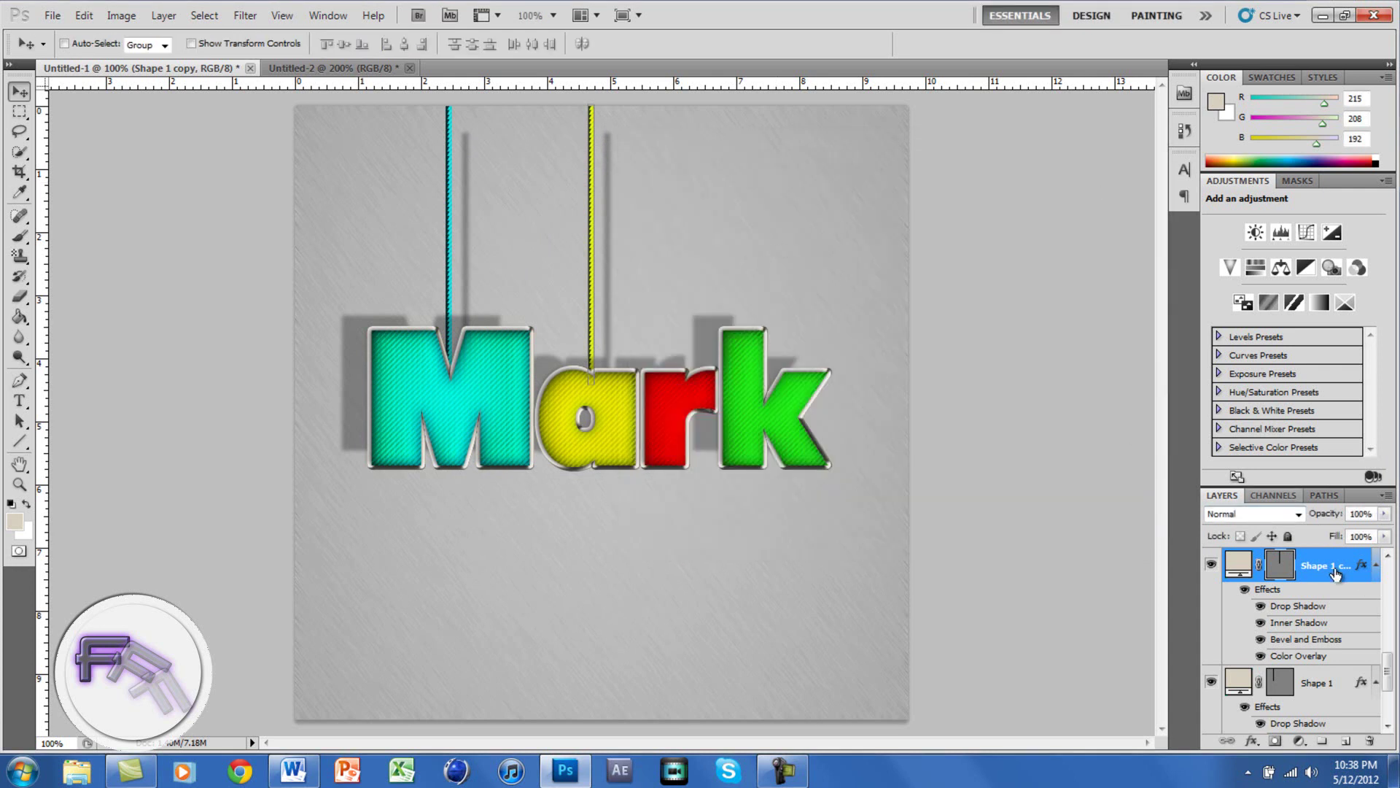
Duplicate the yellow line's layer and move the copy above the red r.
key(ctrl+j)
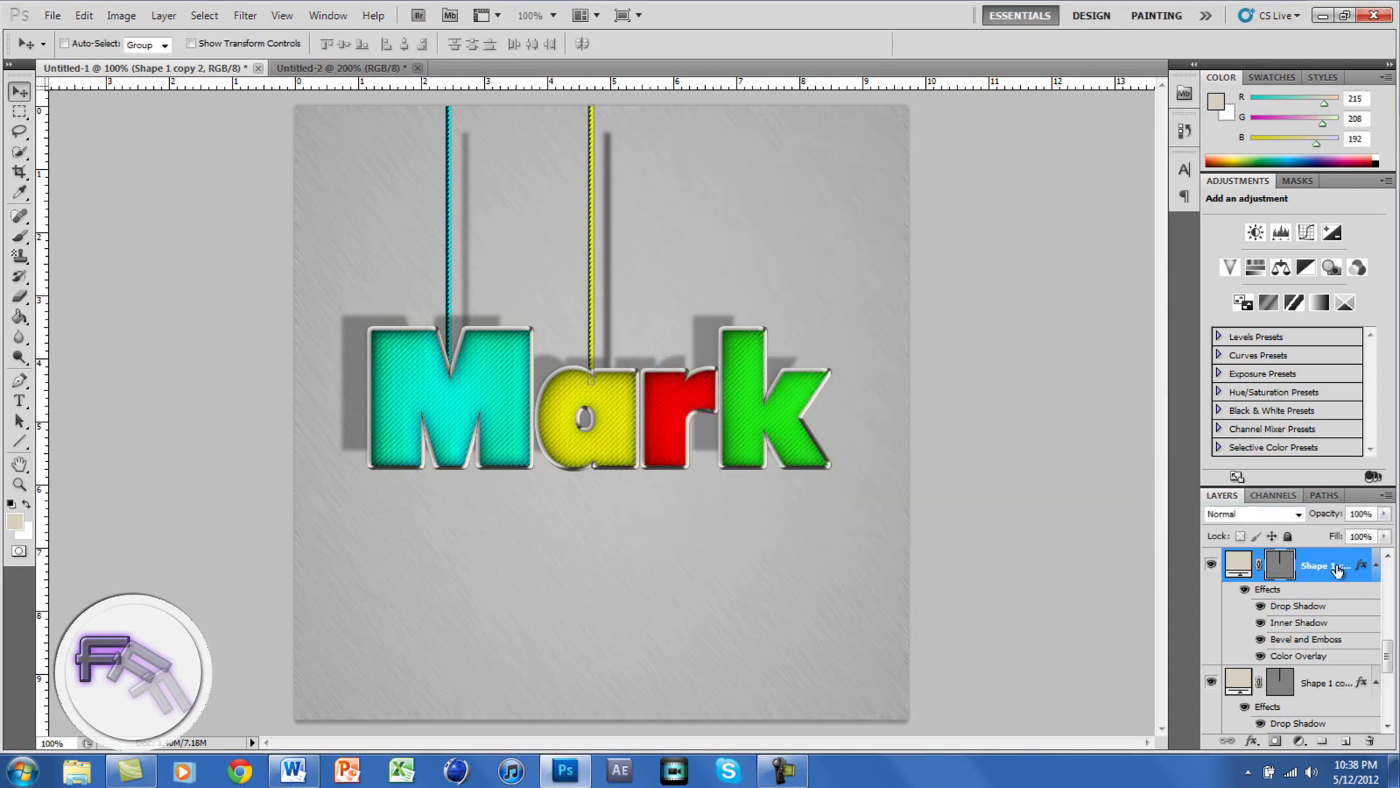
drag(606, 266, 684, 260)
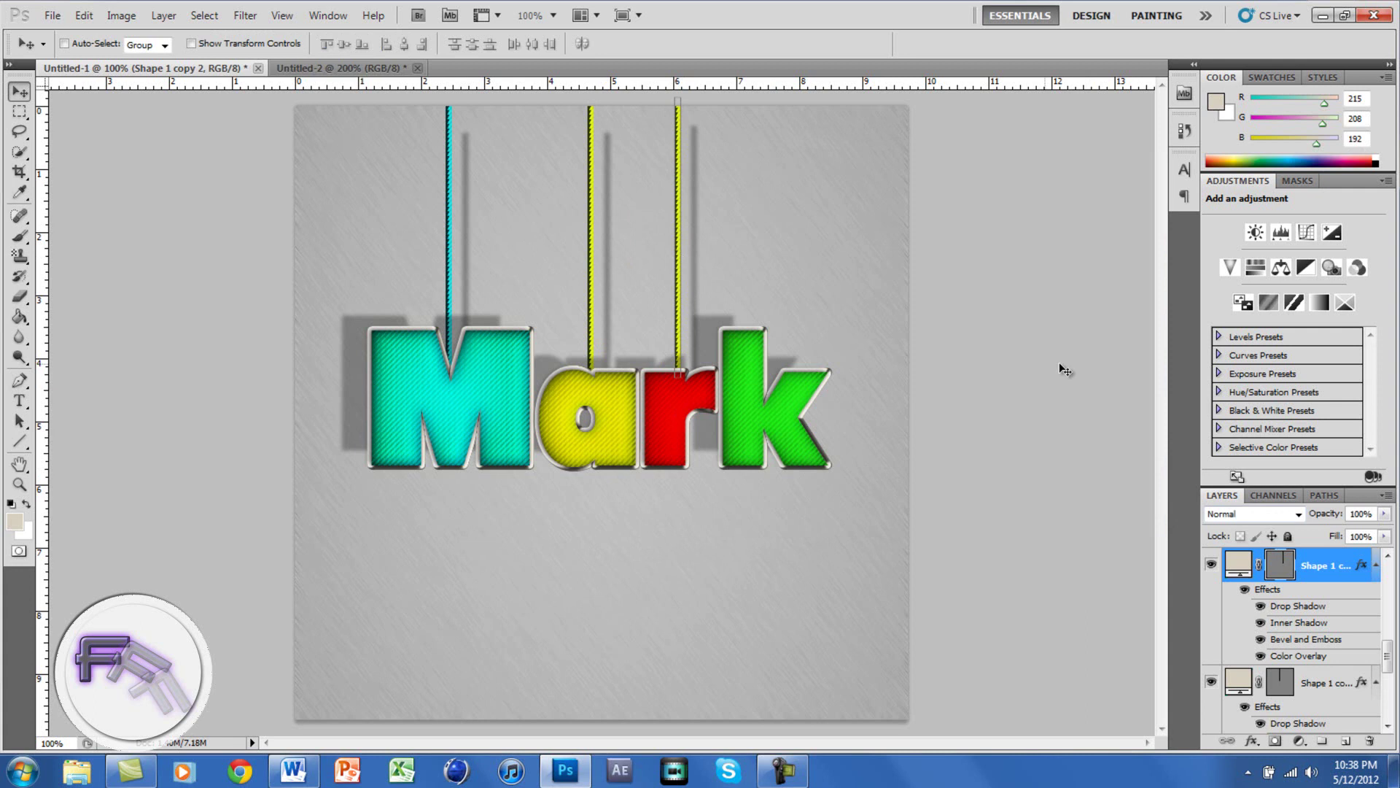
key(h)
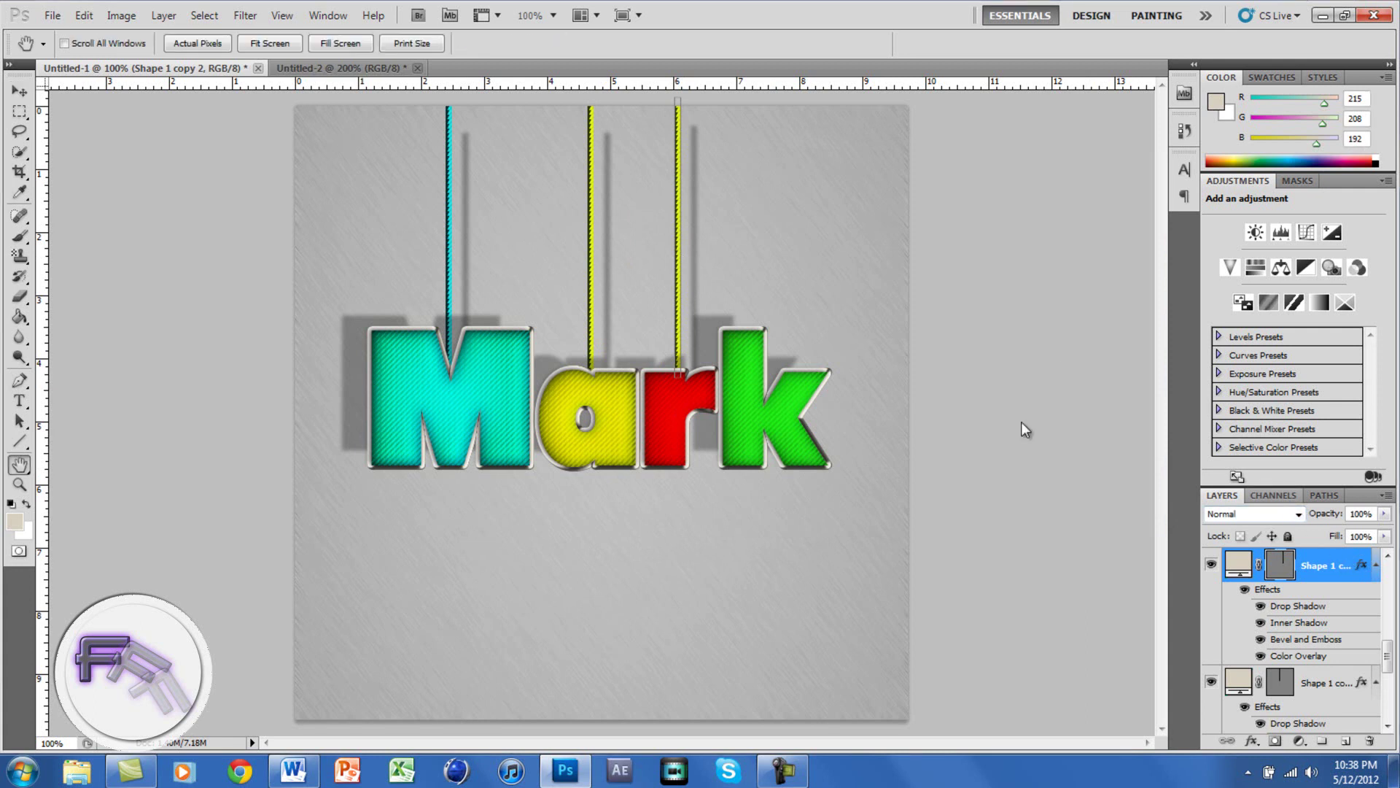
Change the Color Overlay of the line above the r to red f11010 and apply the layer style.
double_click(1341, 563)
click(705, 378)
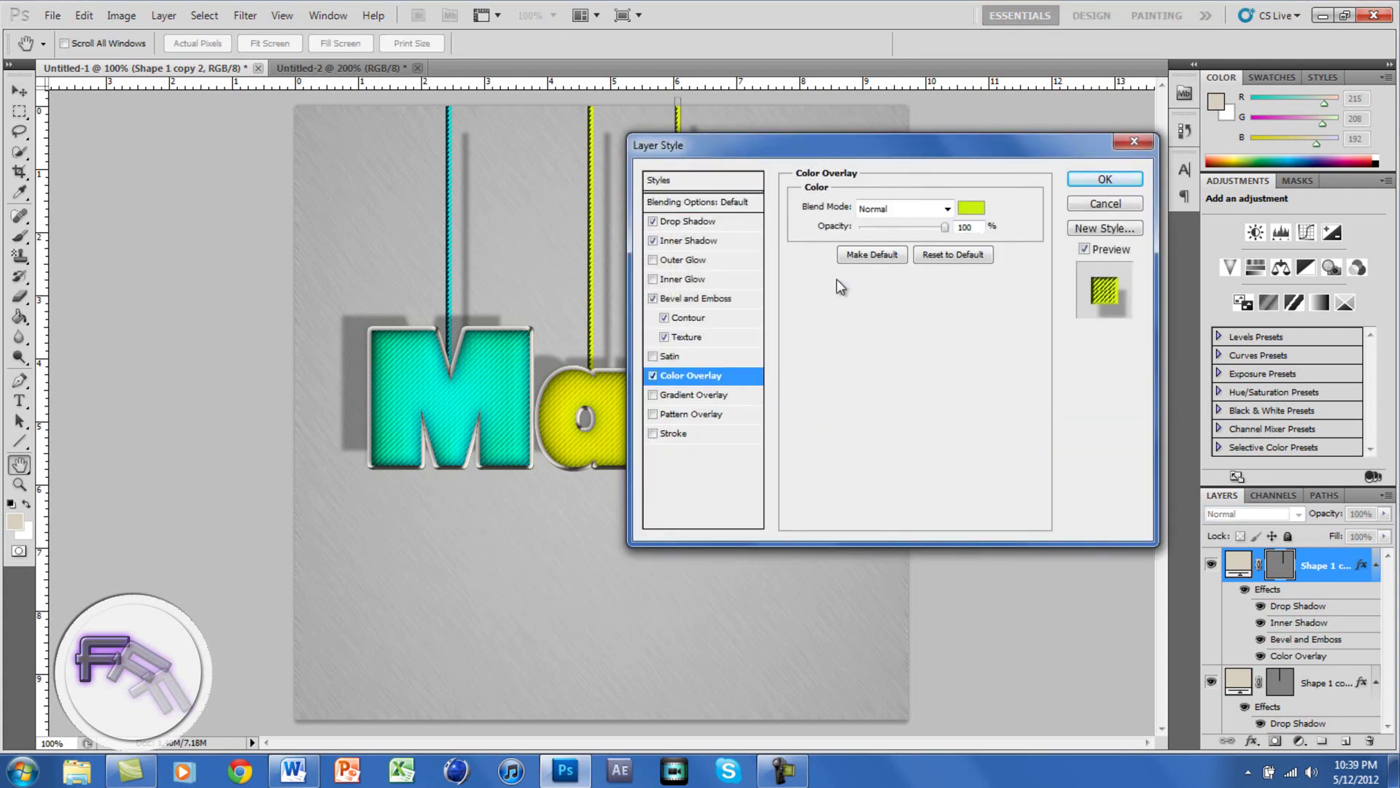
click(971, 208)
drag(701, 248, 707, 189)
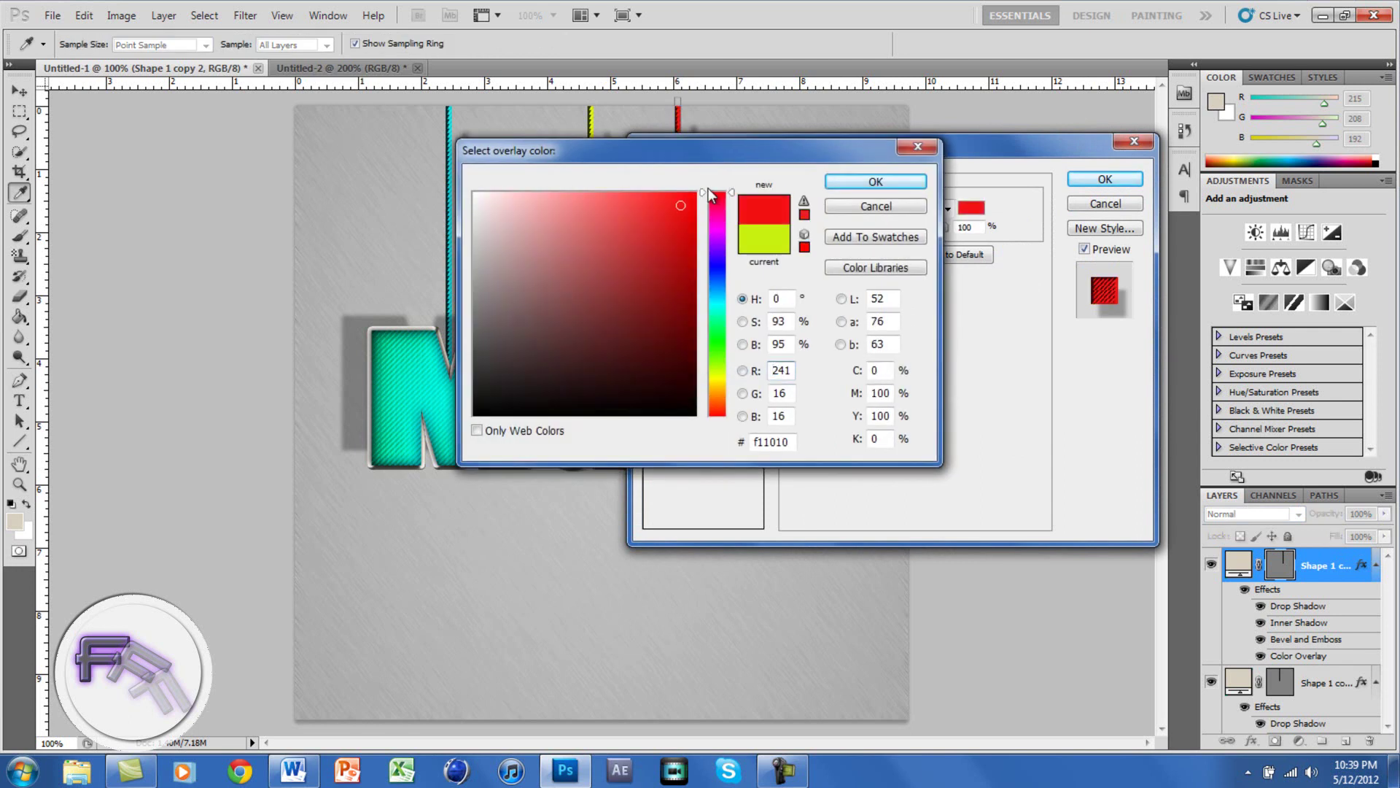
click(893, 181)
click(1087, 176)
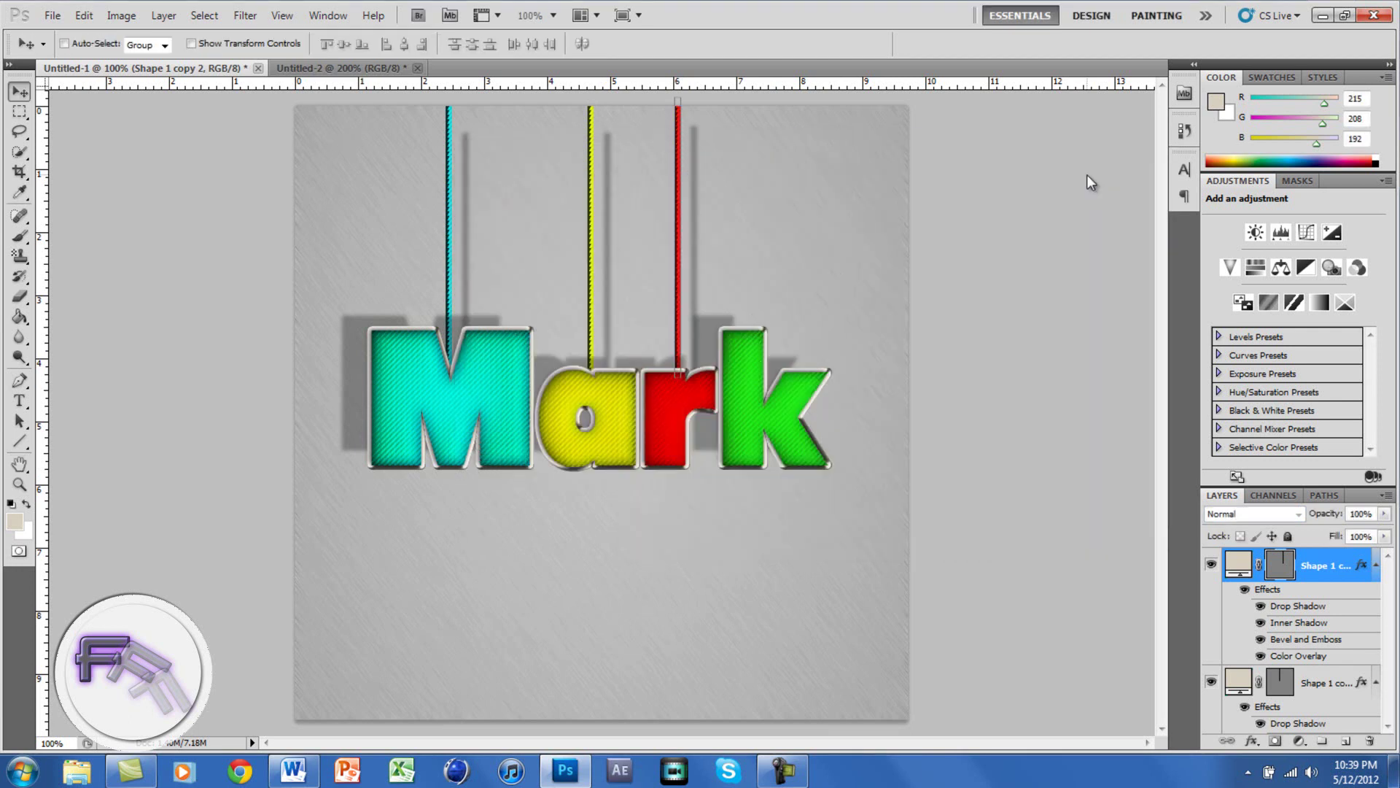
Duplicate the red line's layer and move the copy above the green k, ending in the notch between its stem and arm.
key(ctrl+j)
drag(684, 264, 771, 278)
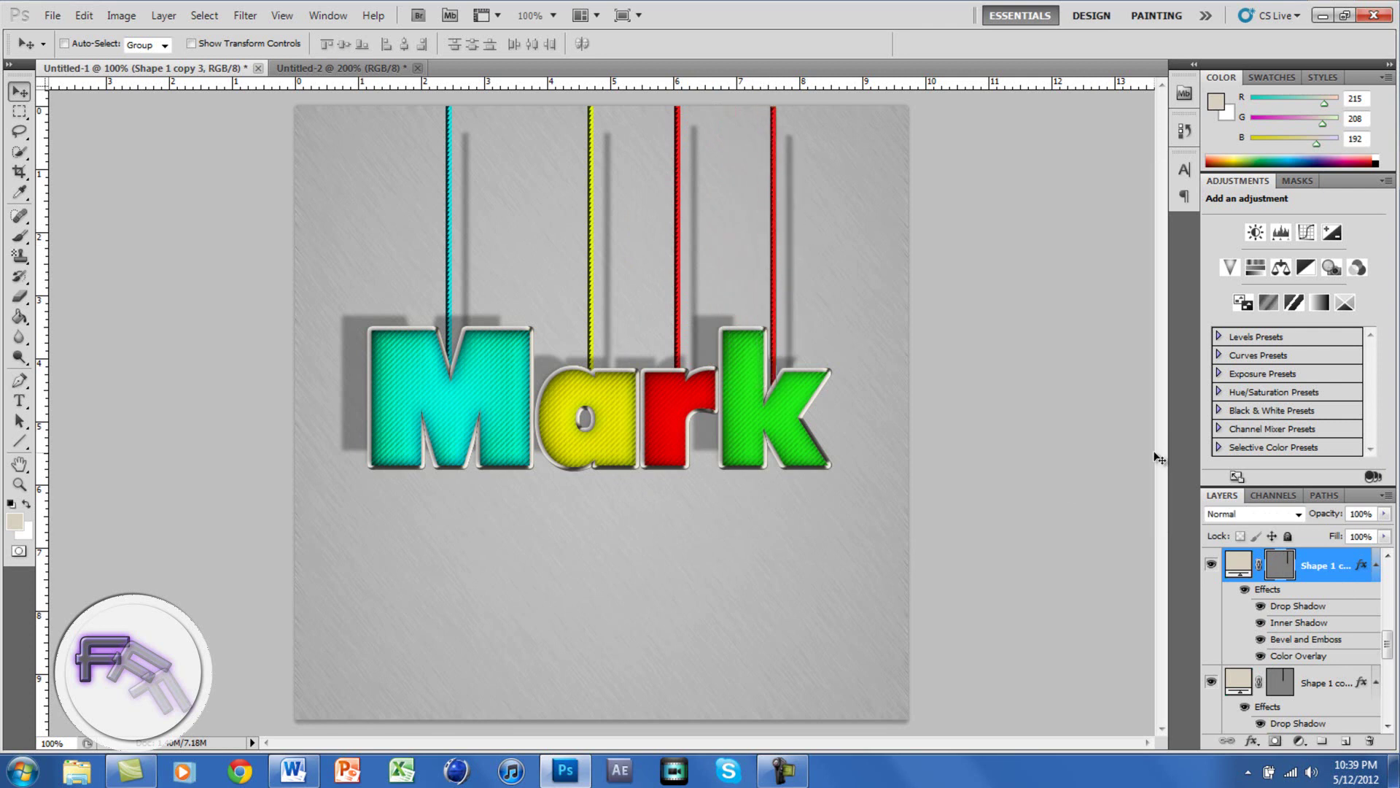
double_click(1342, 565)
key(Return)
Change the Color Overlay of the line above the k to green 10f11b and apply the layer style.
double_click(1361, 567)
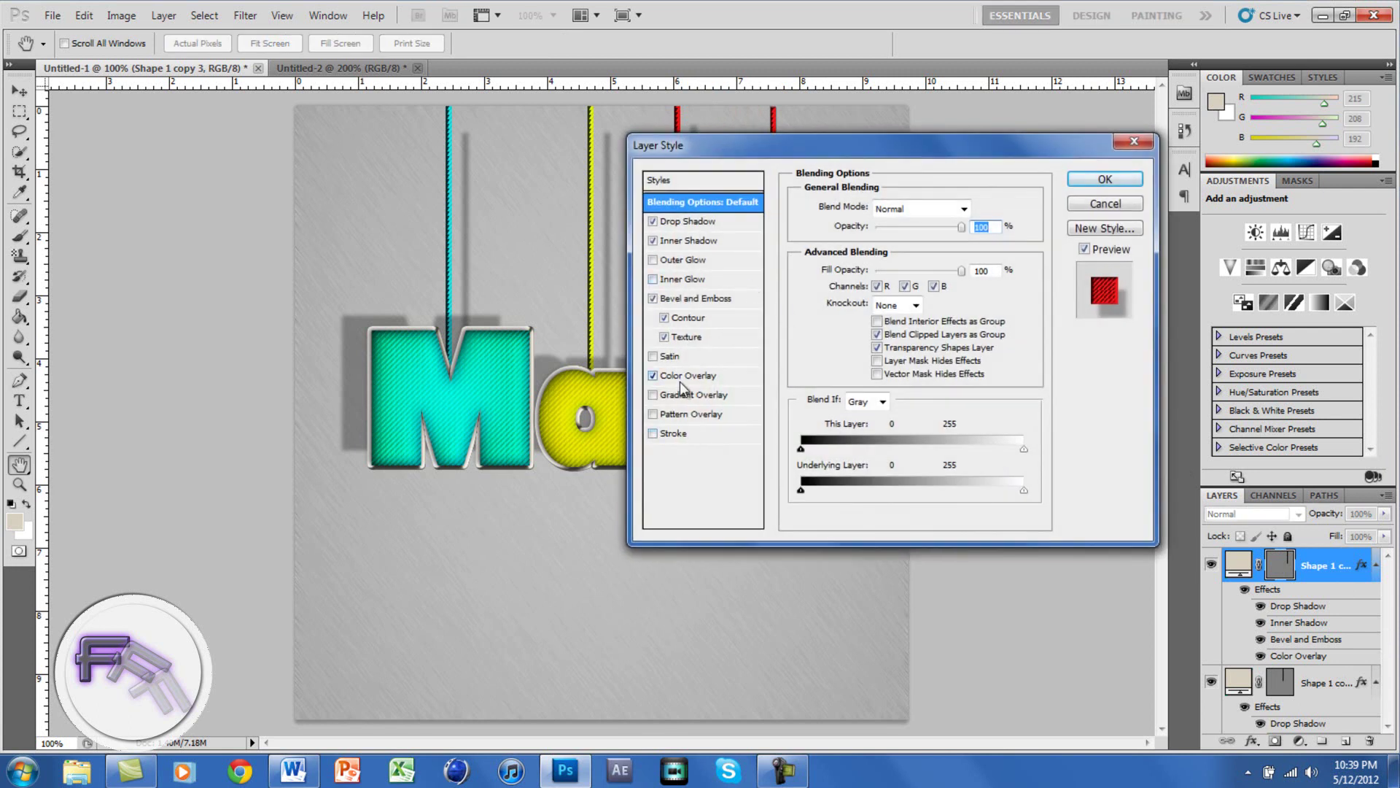
click(680, 380)
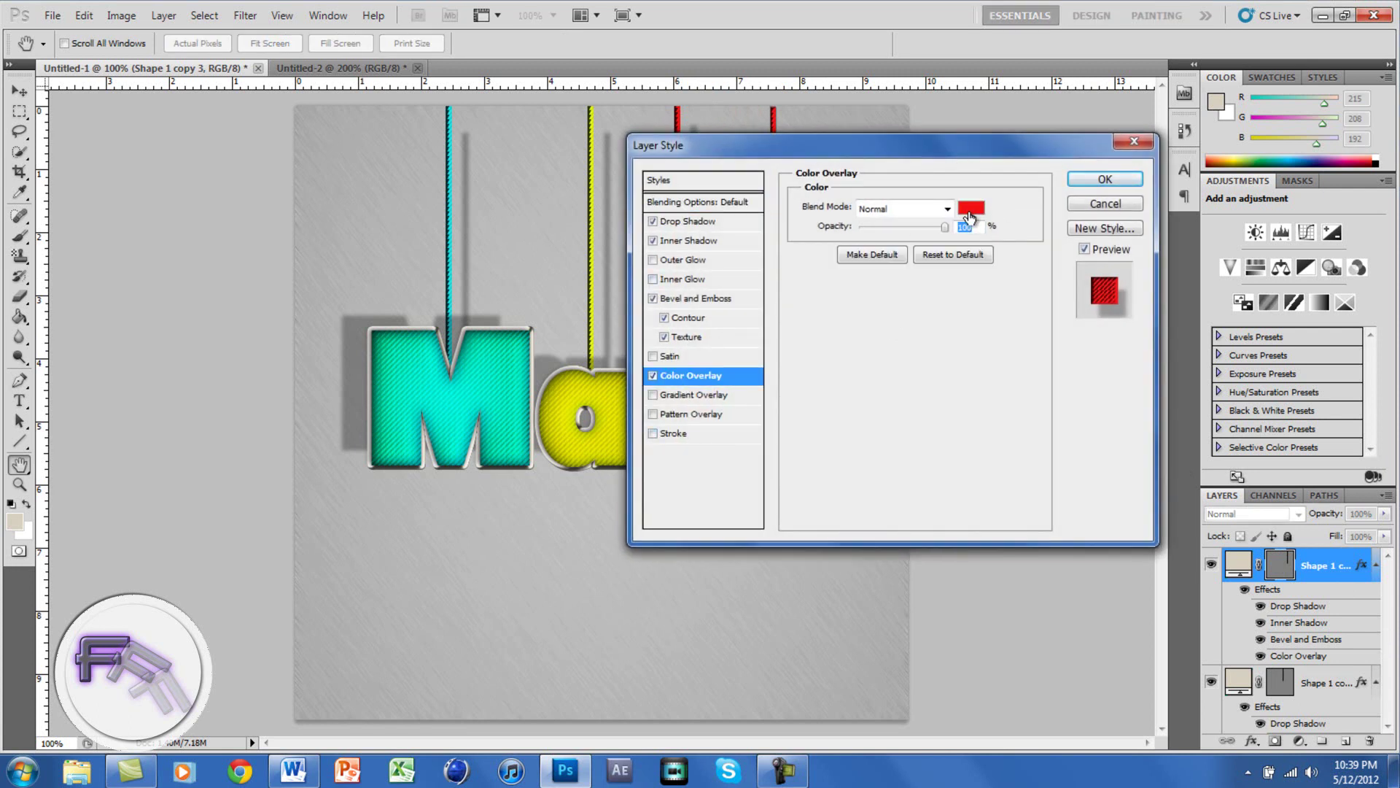
click(970, 211)
drag(718, 302, 717, 338)
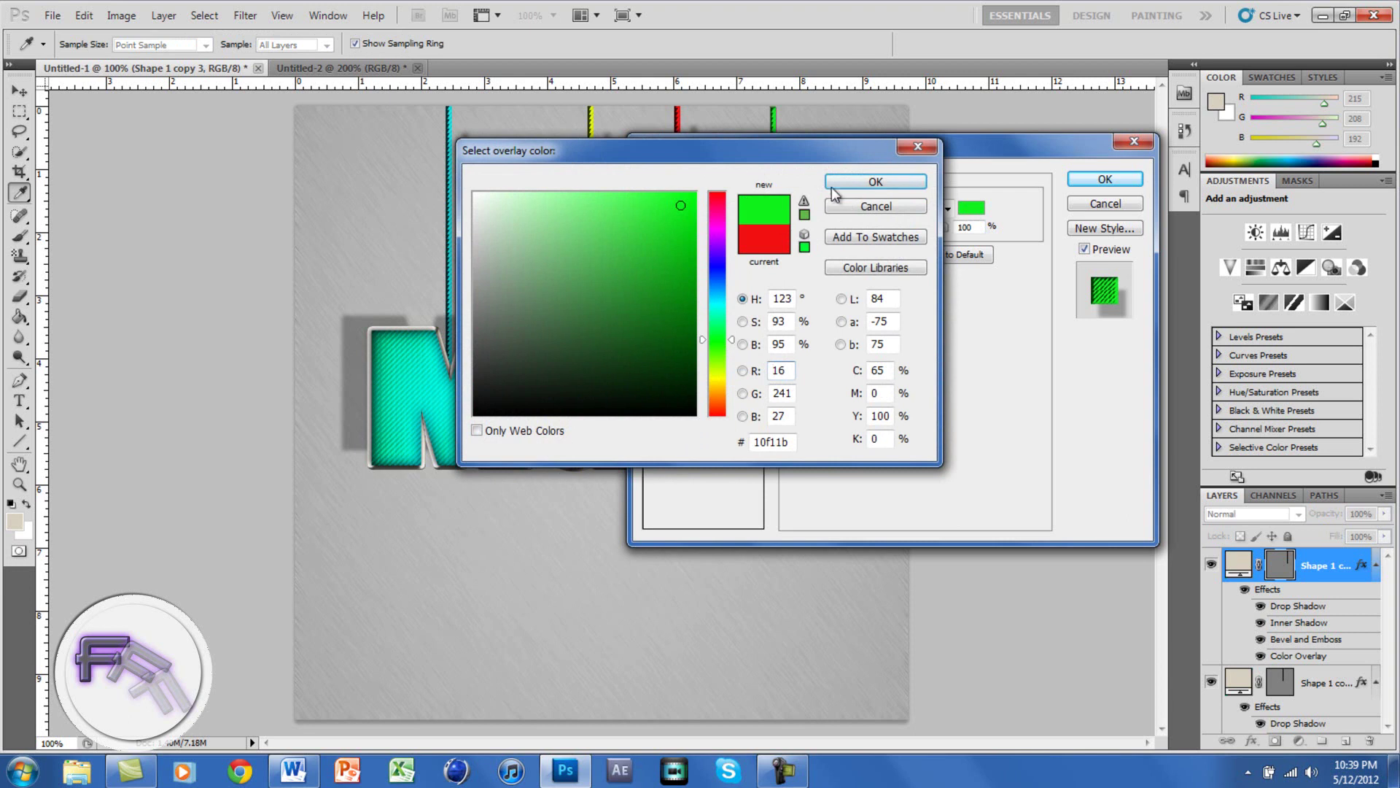
click(868, 182)
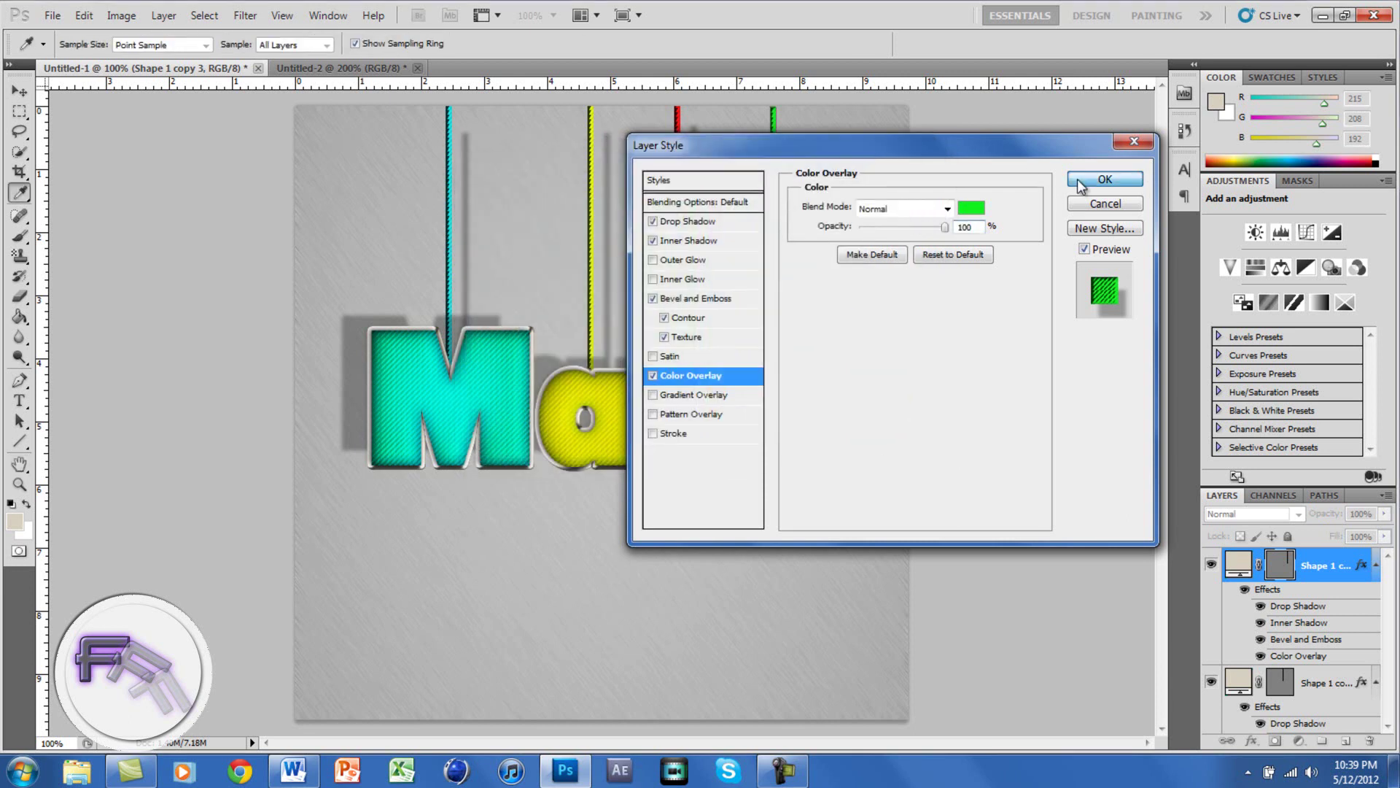
click(1105, 180)
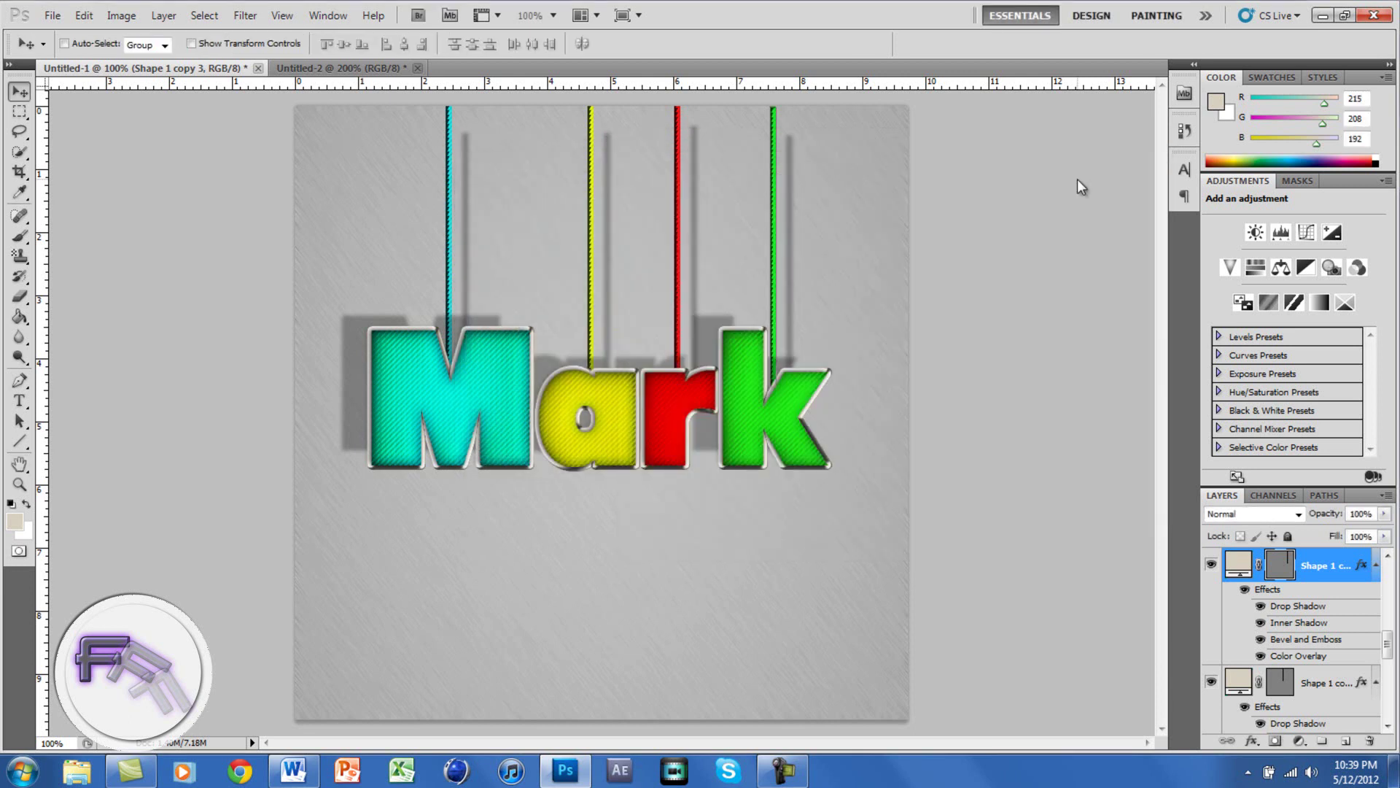